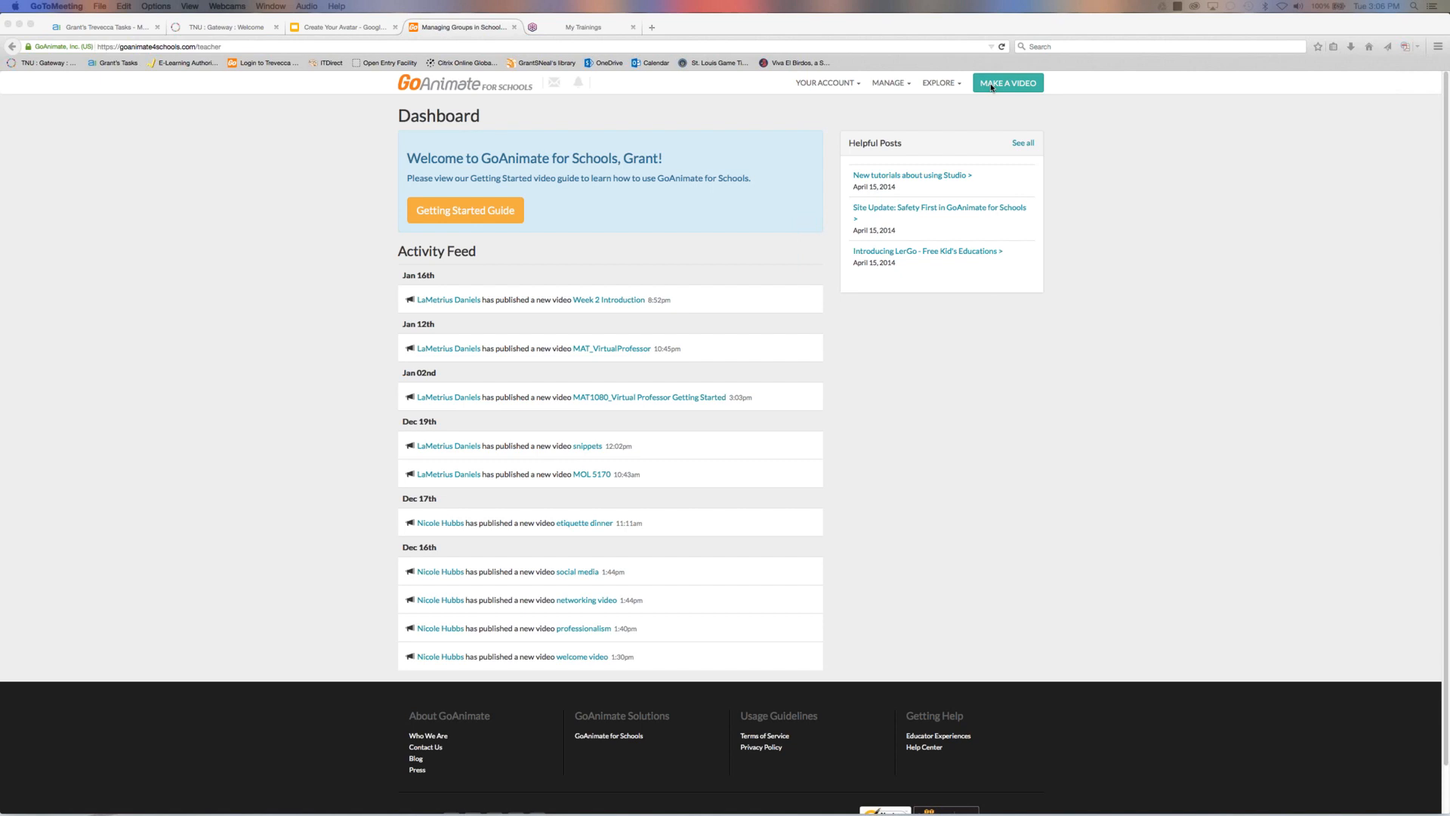
# Start making a new video to get the choice of themes
pyautogui.click(992, 88)
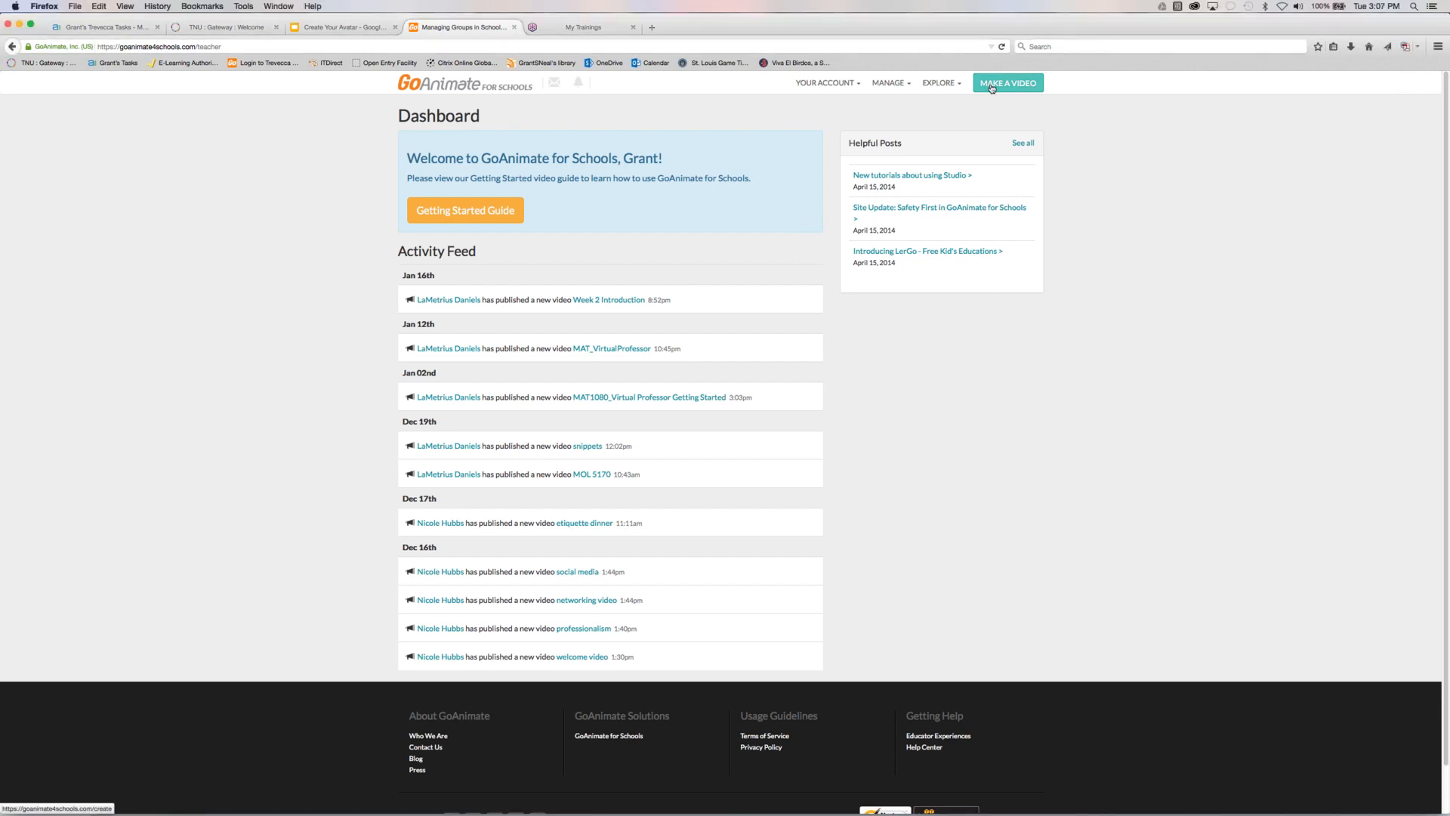
pyautogui.click(992, 88)
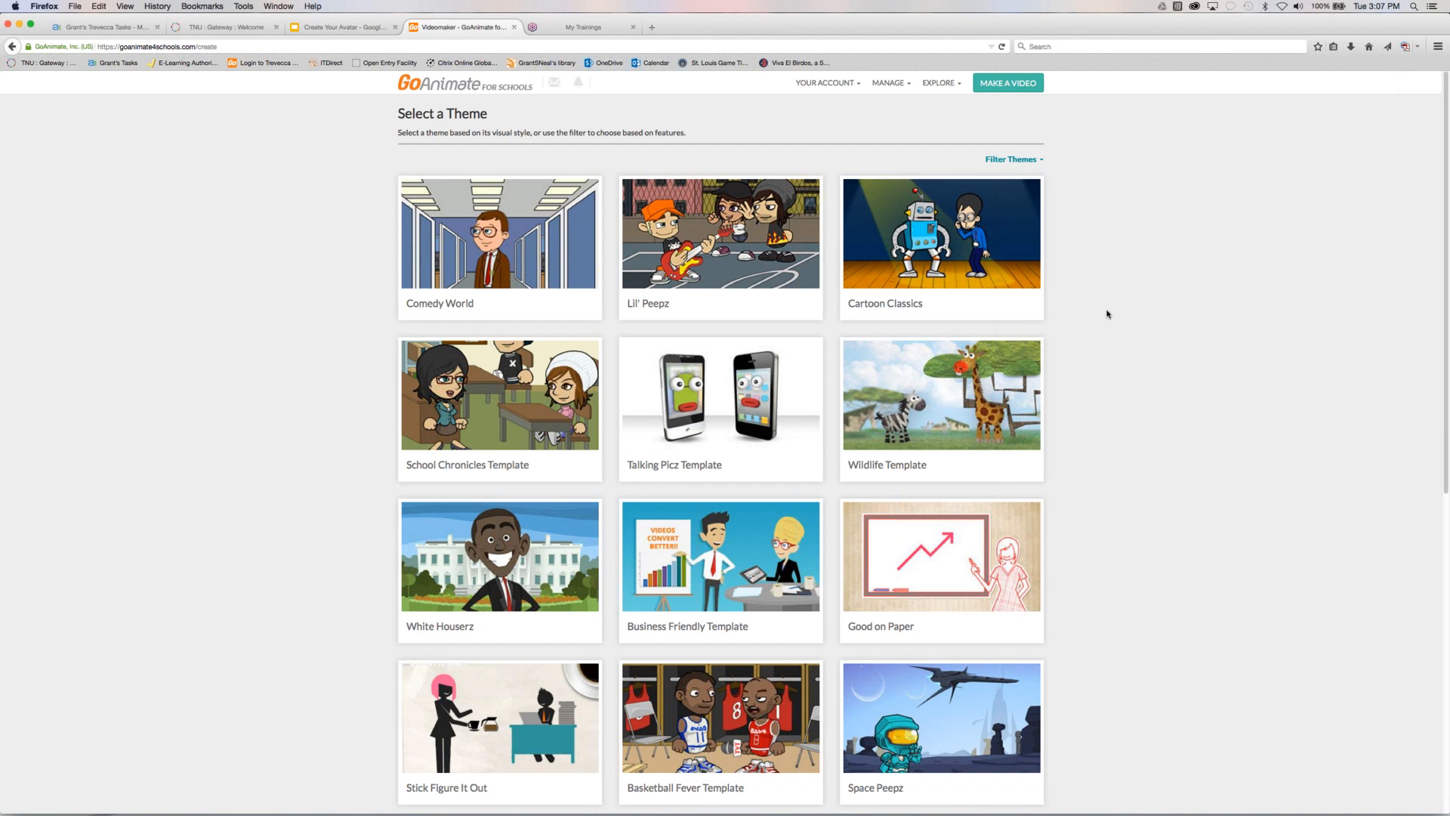
# Examine the available themes, checking which ones offer making a video, stock characters or a character creator
pyautogui.moveTo(459, 280)
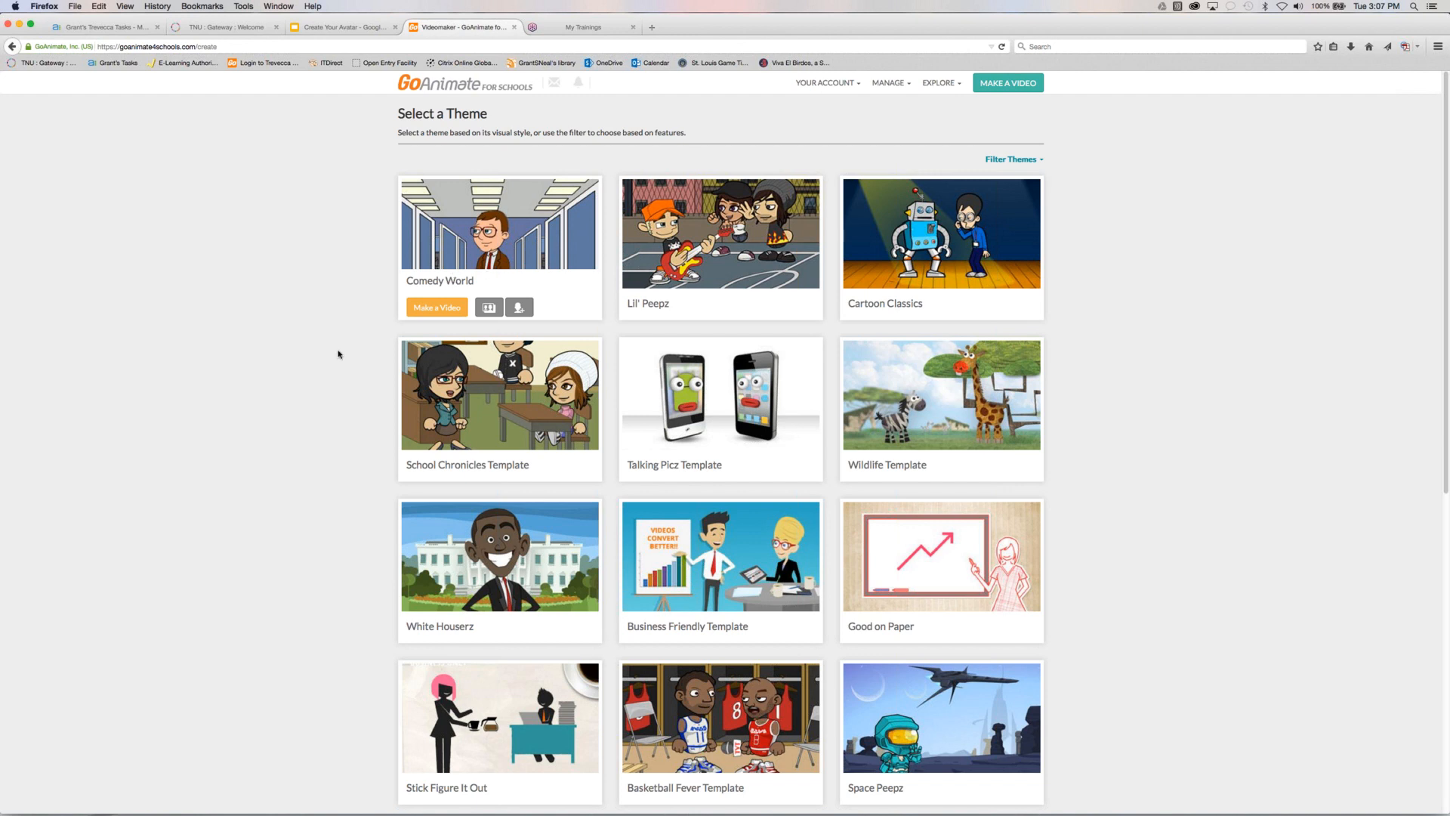
pyautogui.moveTo(446, 332)
pyautogui.moveTo(535, 307)
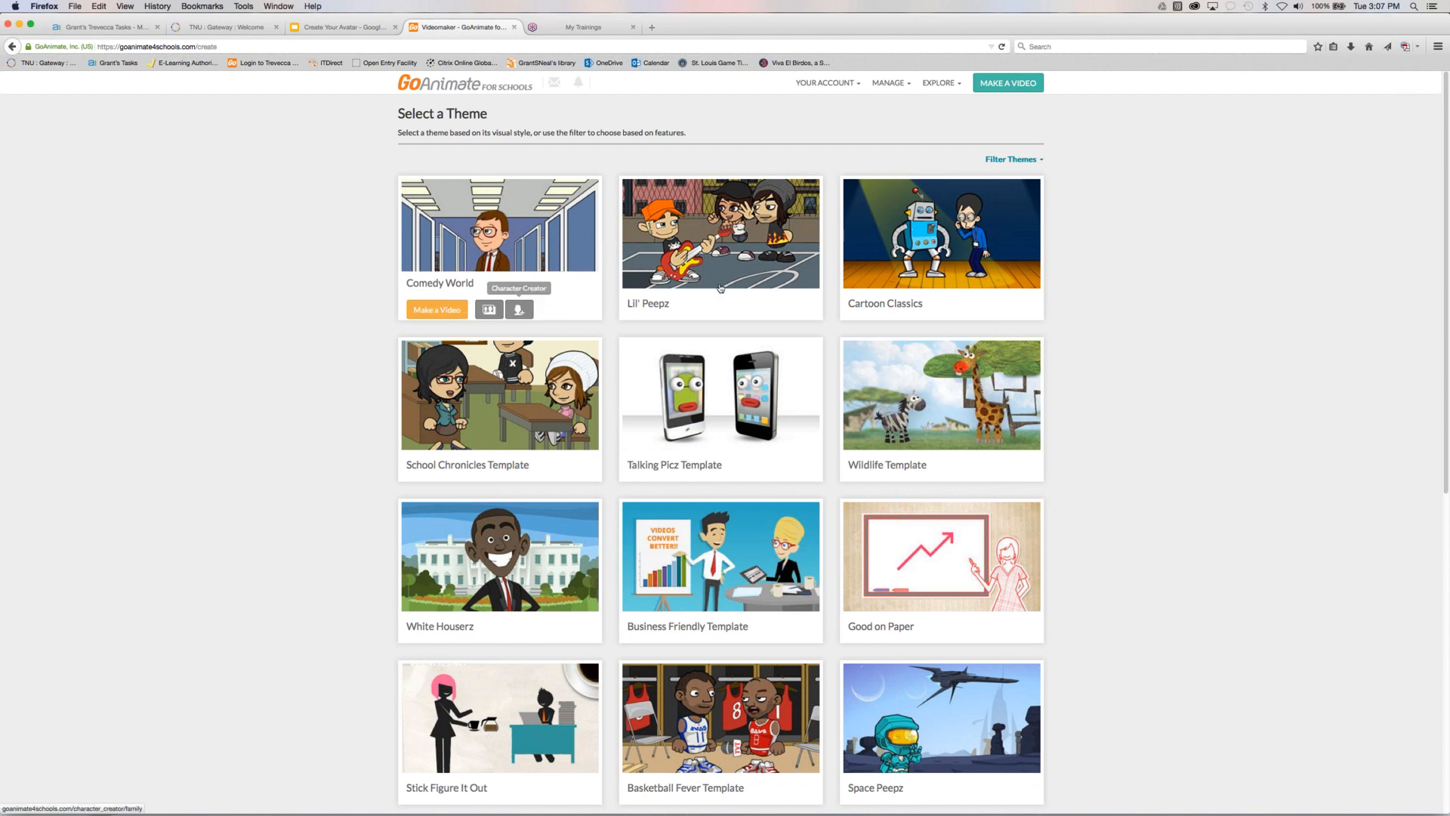
pyautogui.moveTo(721, 287)
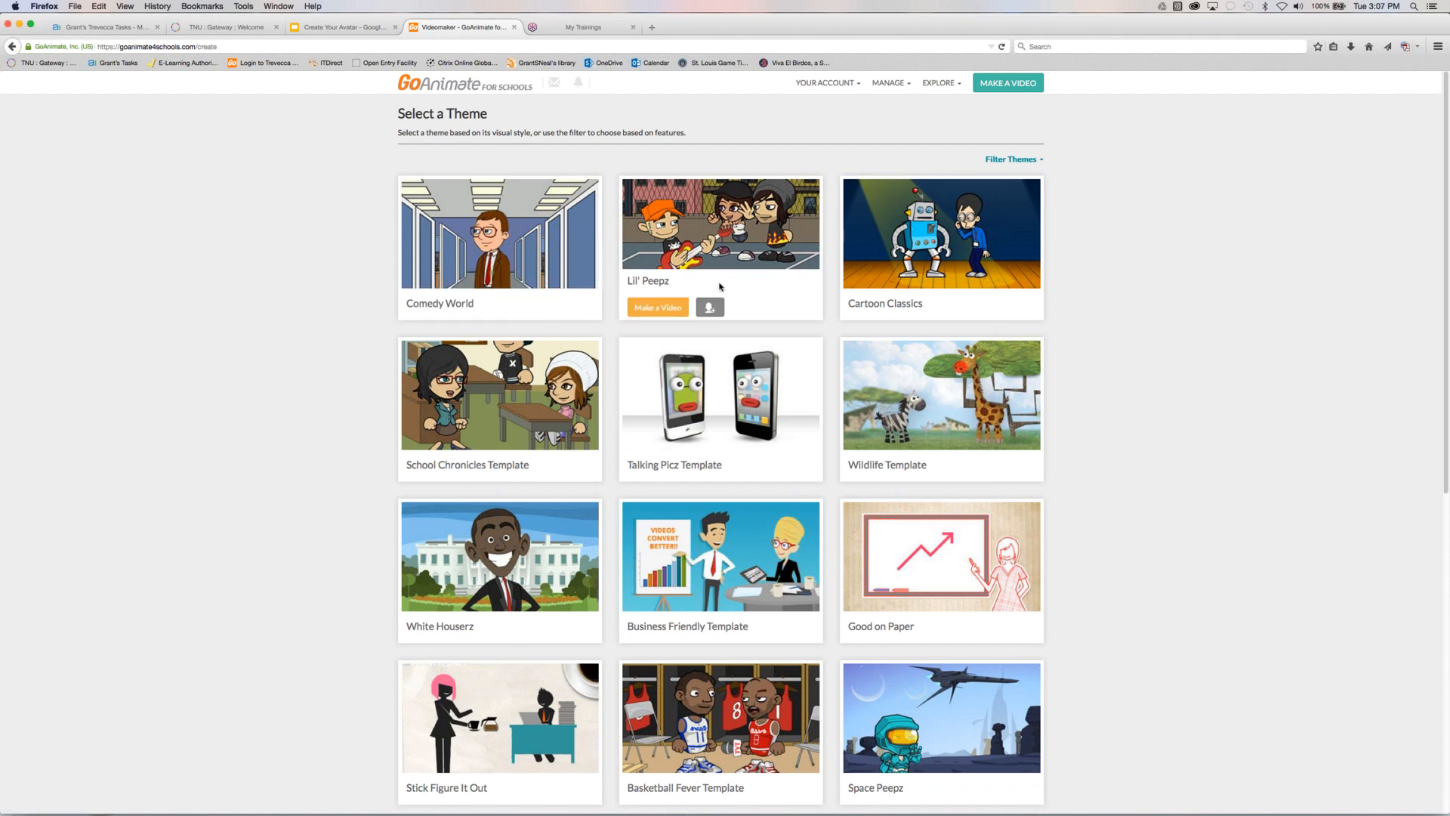
pyautogui.moveTo(933, 304)
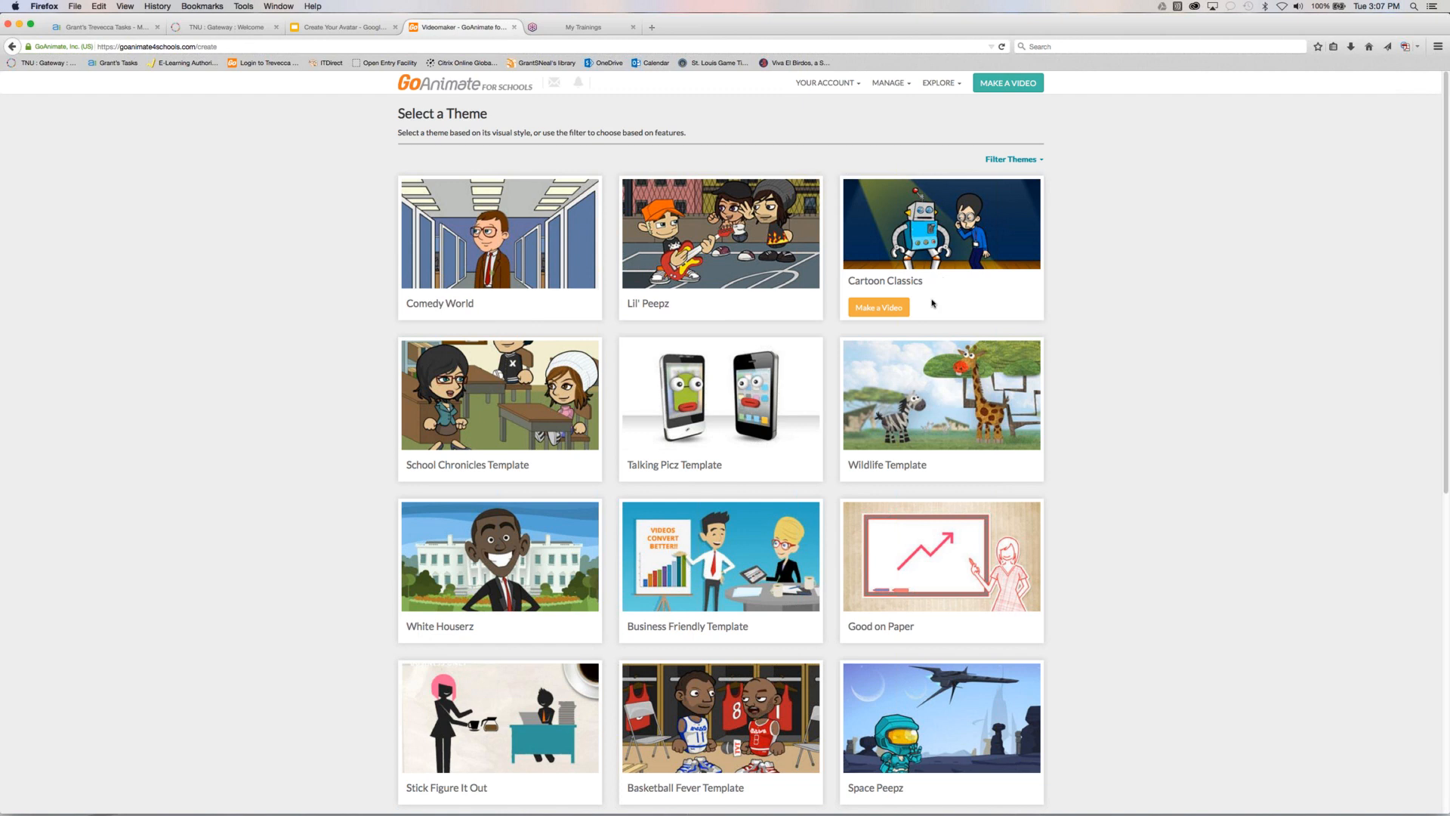
pyautogui.moveTo(513, 434)
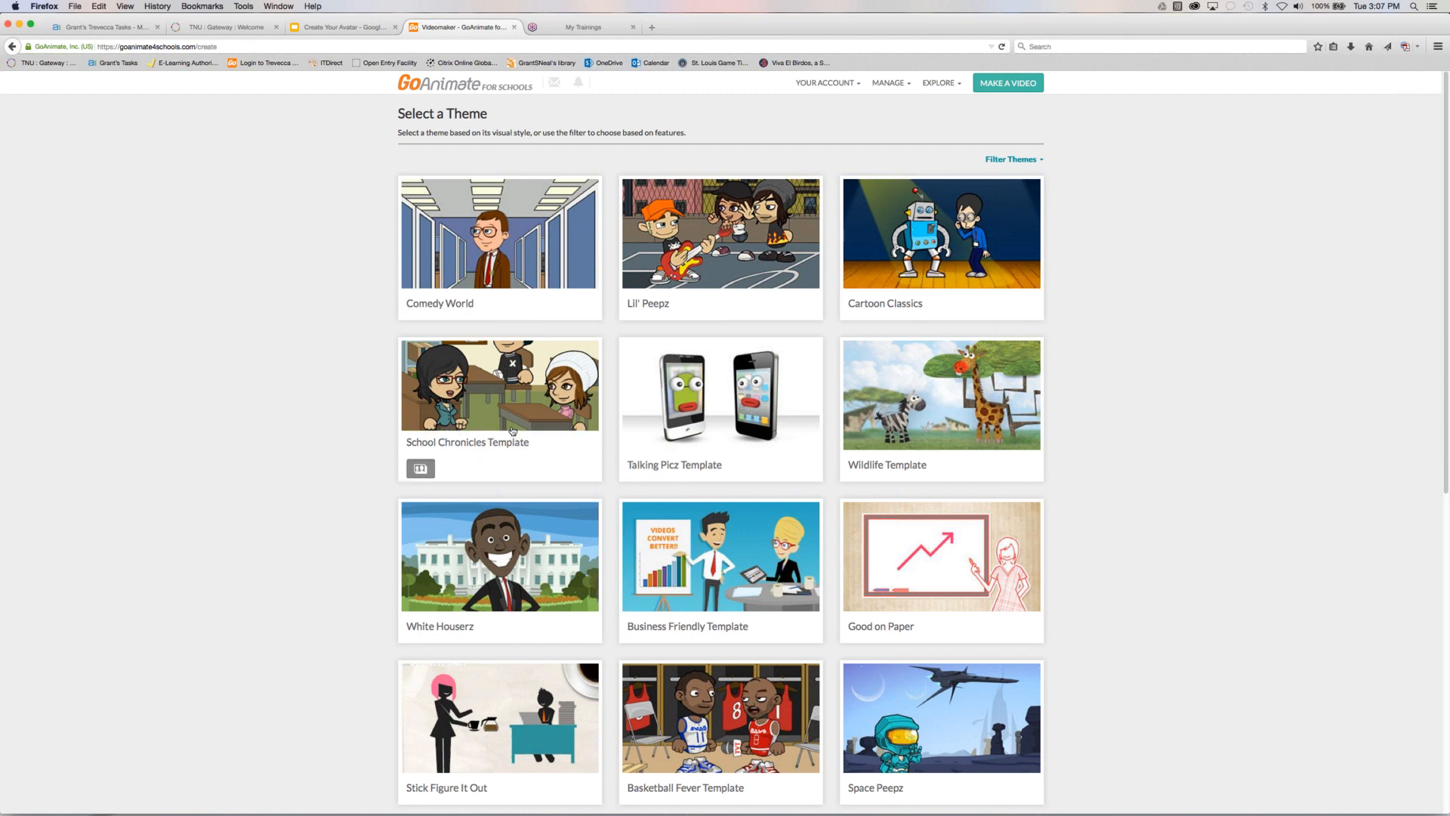
pyautogui.scroll(-1, 513, 433)
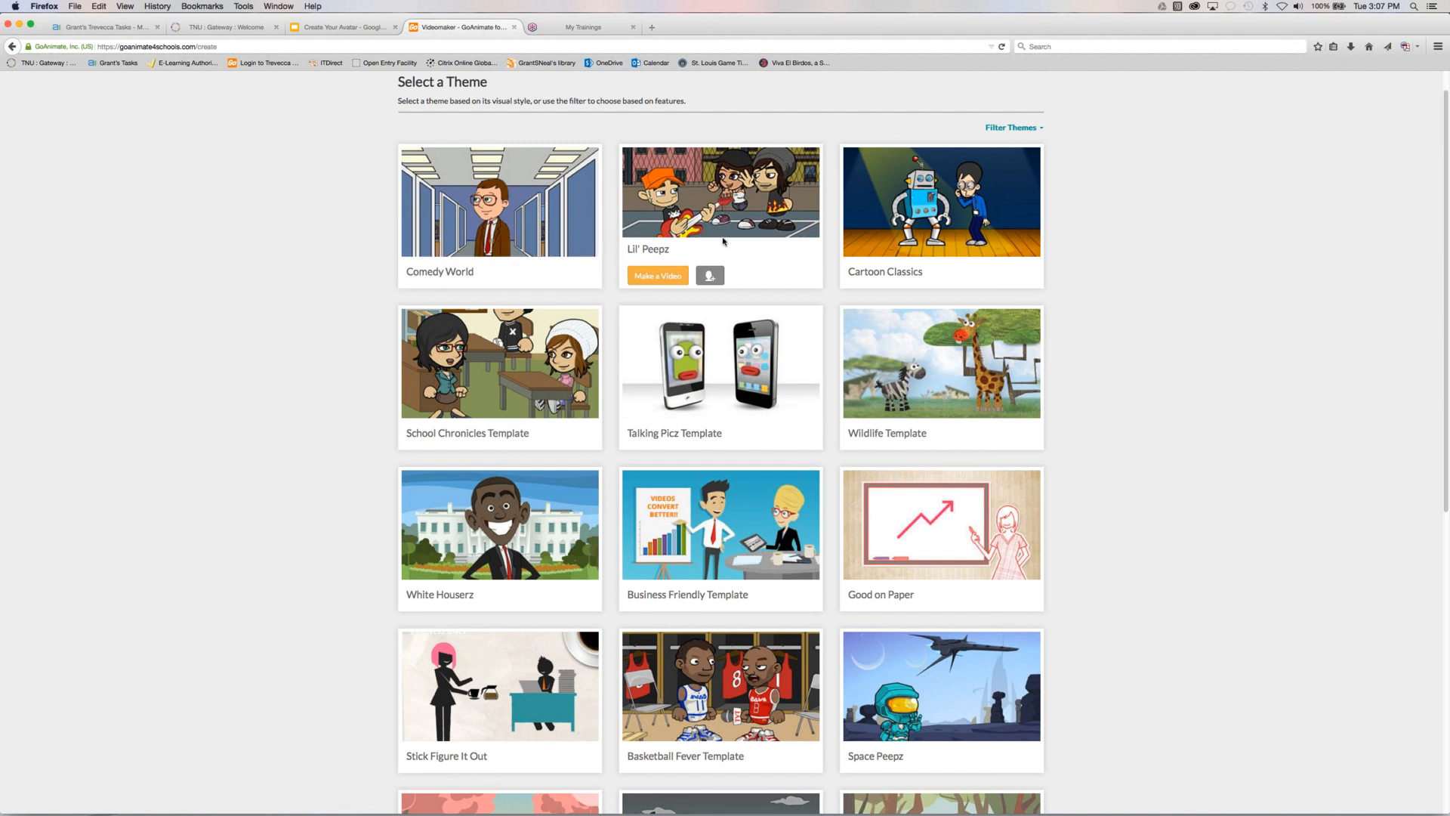
pyautogui.scroll(-5, 703, 324)
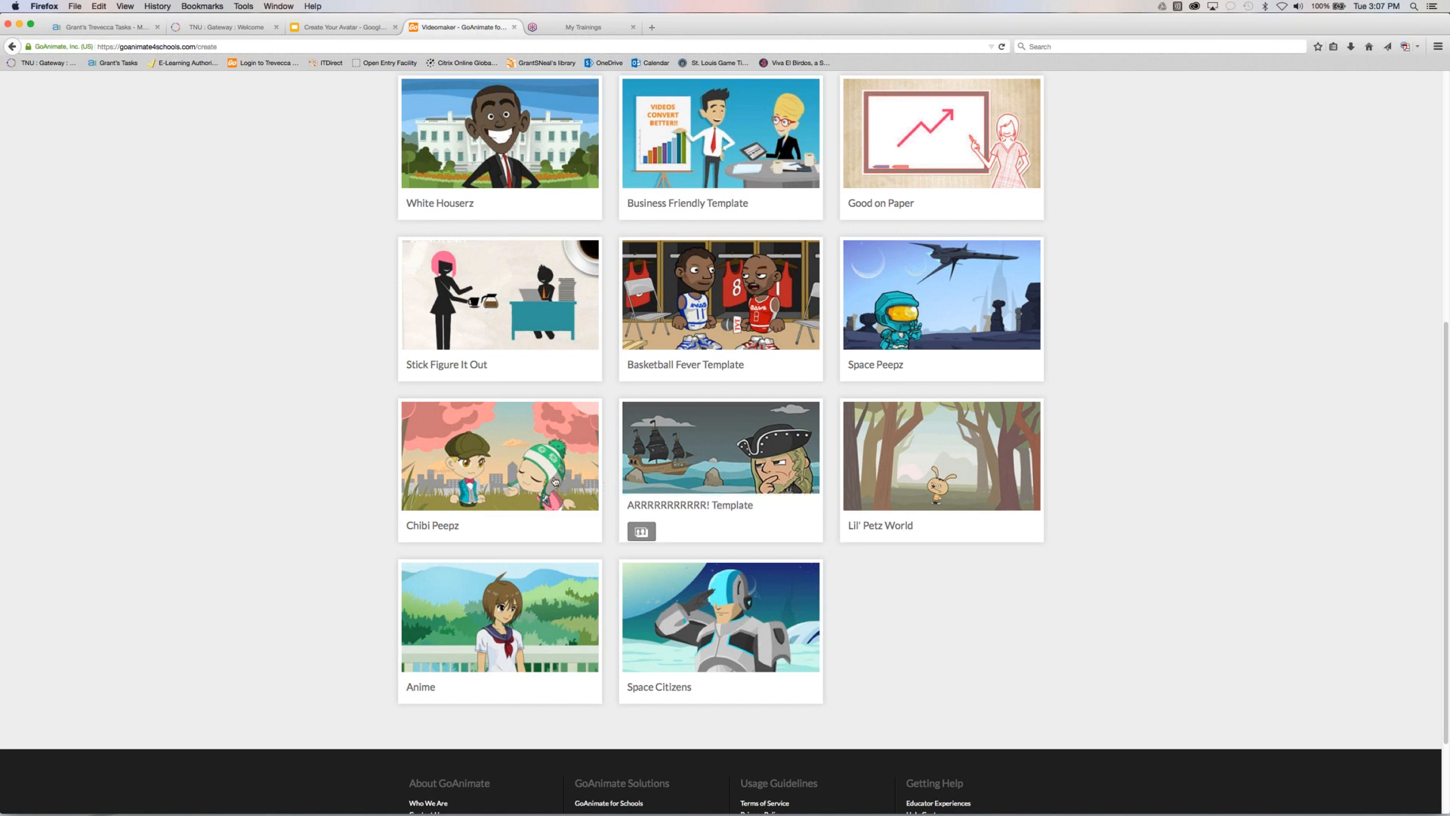
pyautogui.moveTo(544, 484)
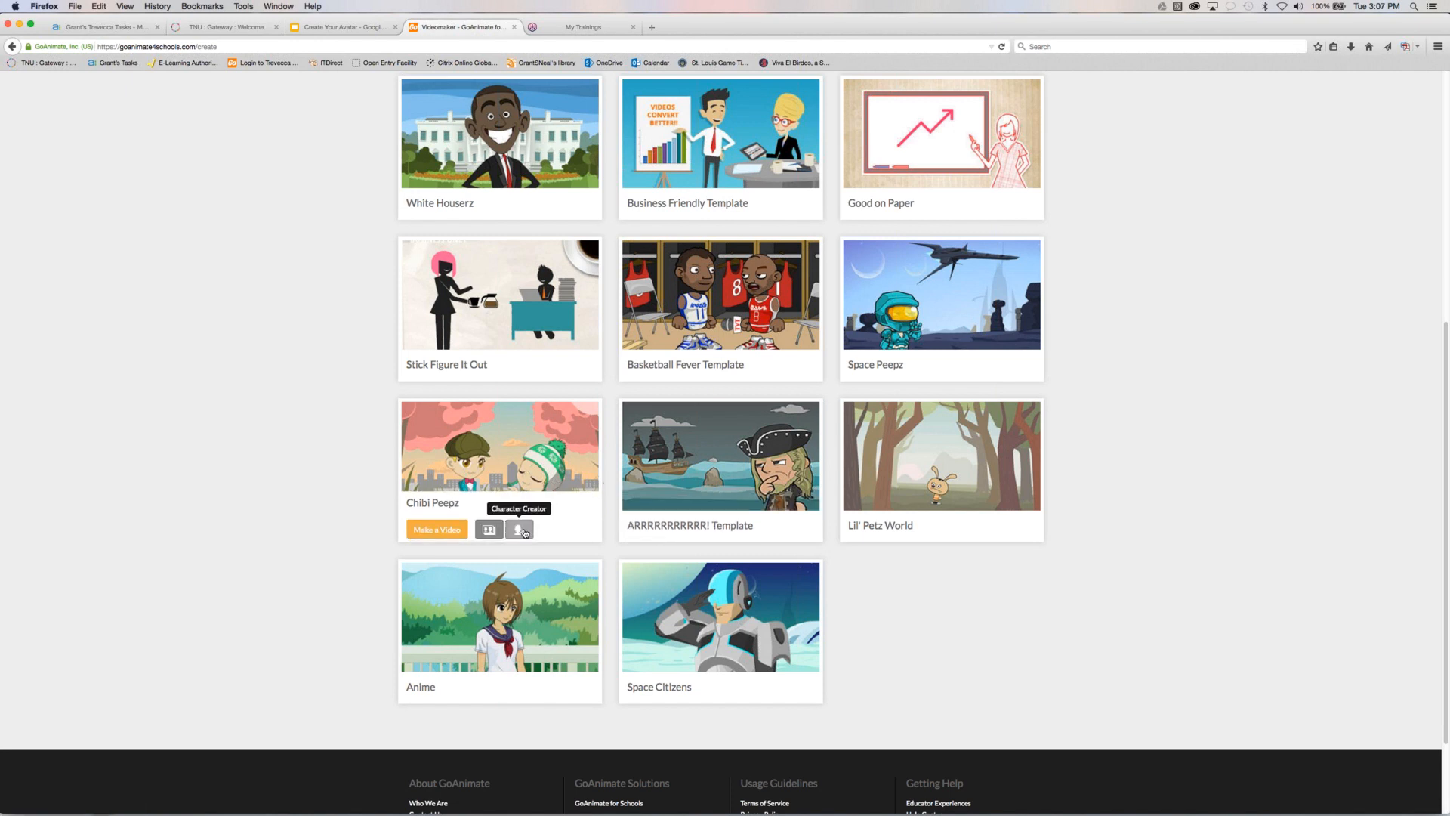
pyautogui.moveTo(521, 688)
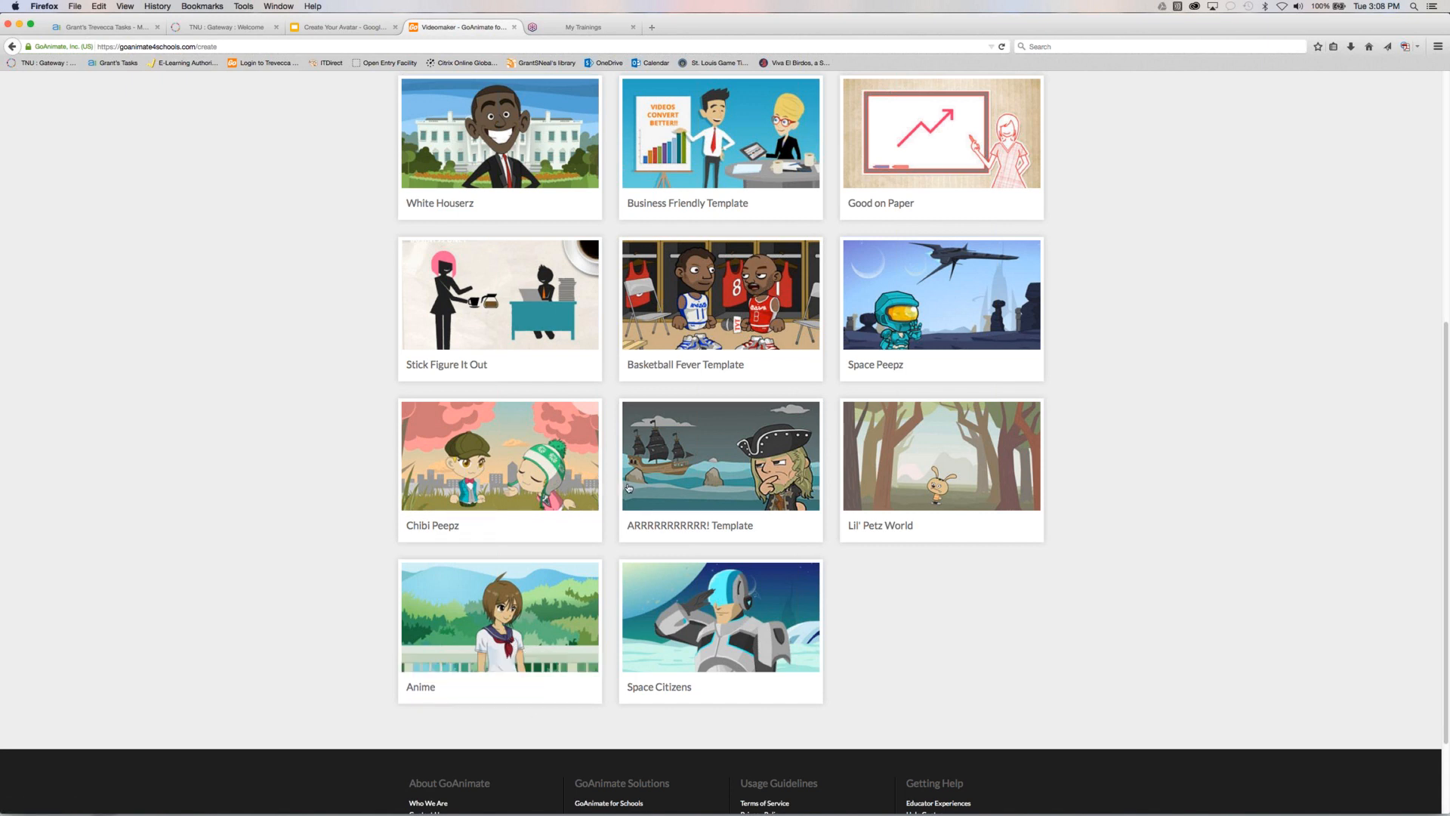
pyautogui.moveTo(629, 488)
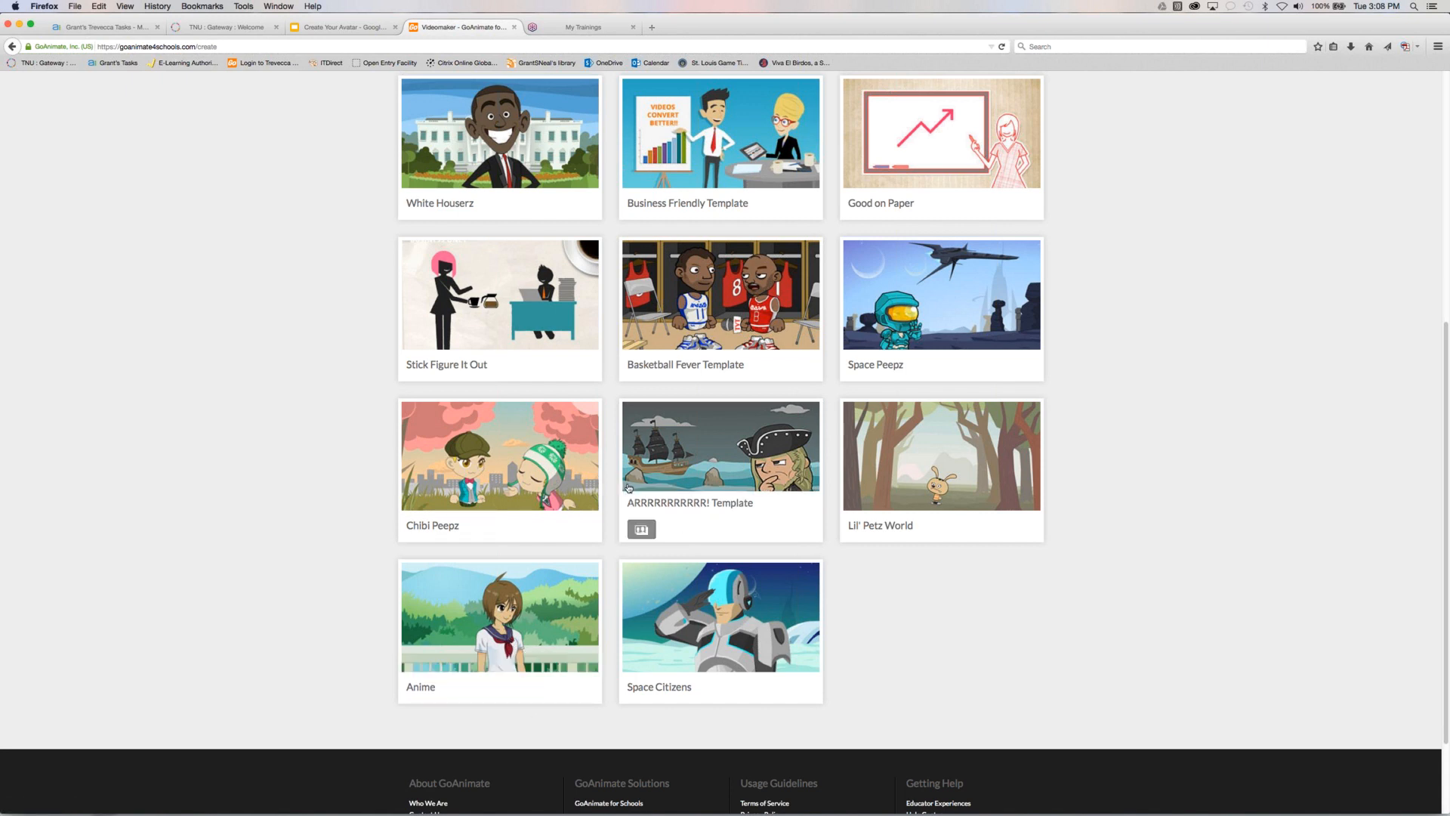
pyautogui.scroll(10, 630, 485)
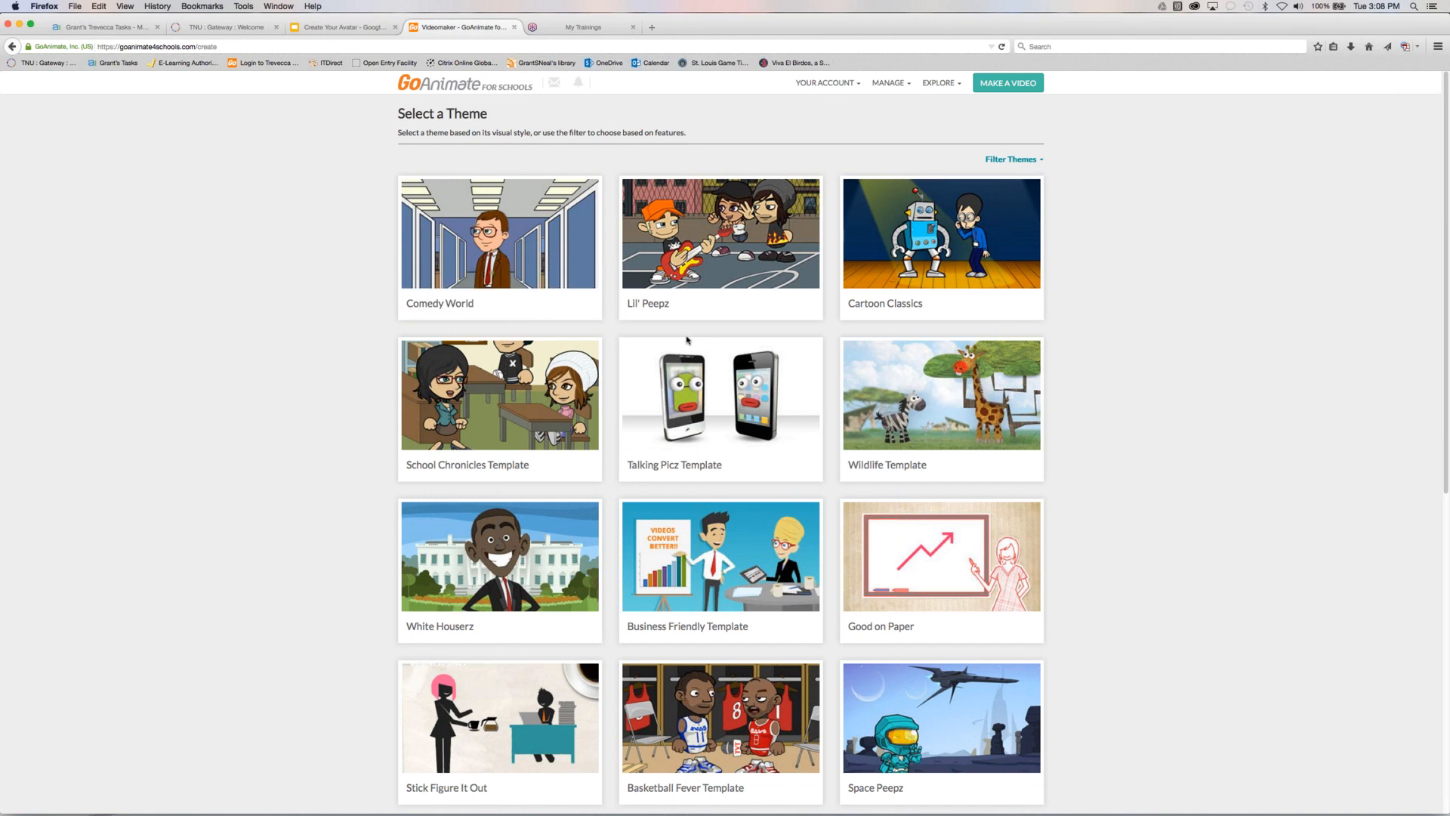
pyautogui.moveTo(685, 232)
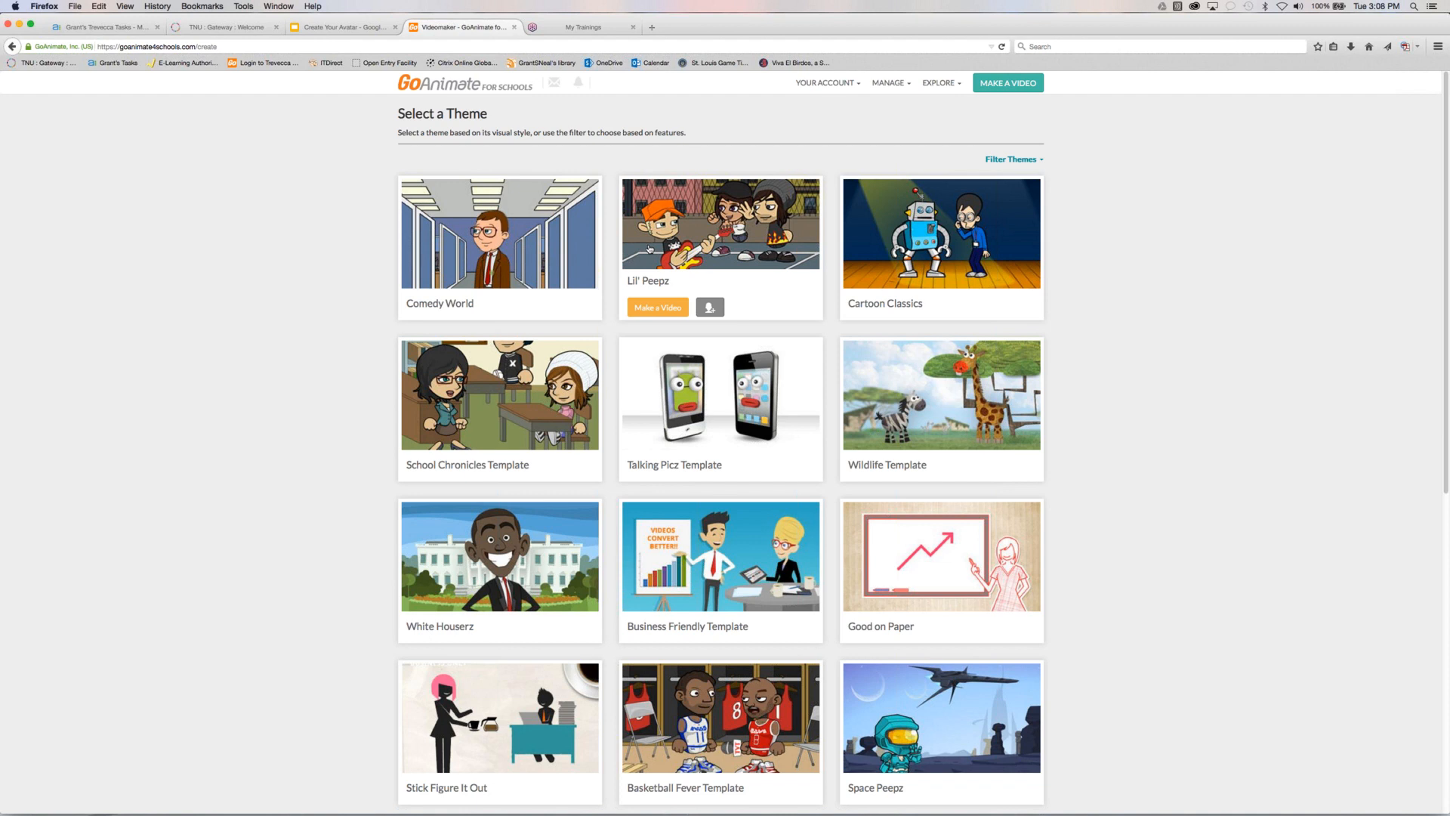
pyautogui.moveTo(578, 245)
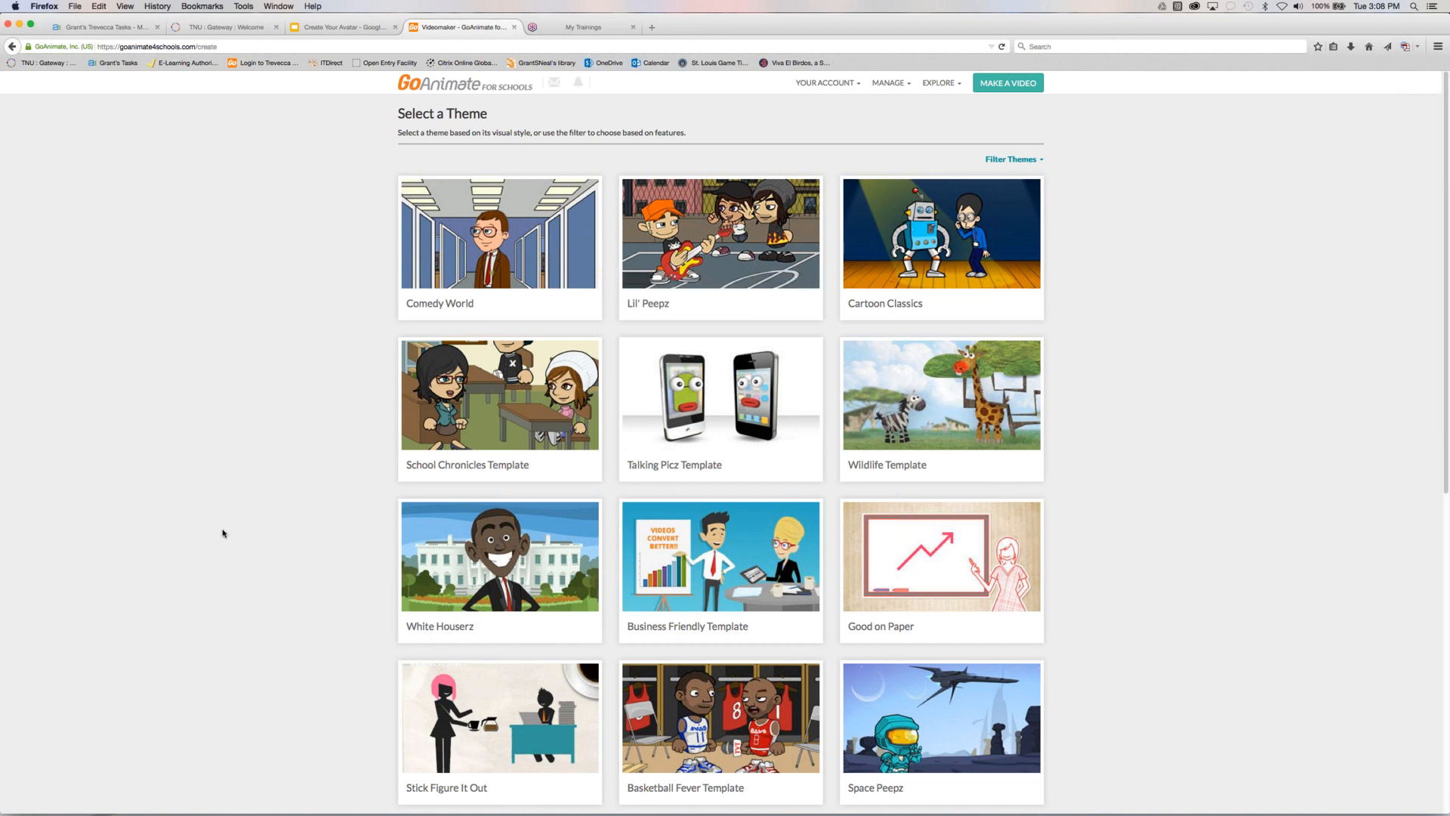
pyautogui.scroll(-1, 223, 534)
pyautogui.scroll(-8, 223, 533)
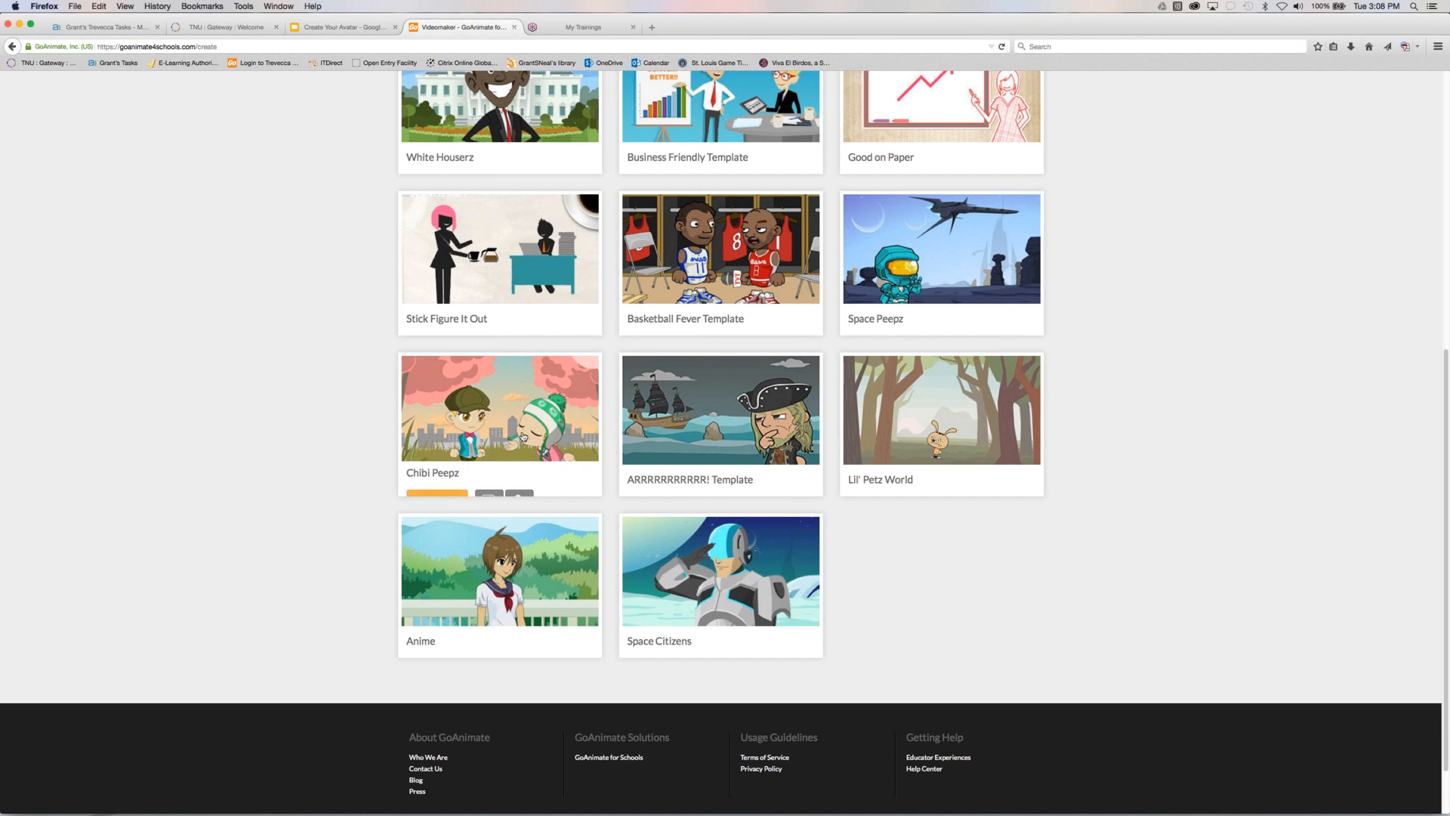
pyautogui.moveTo(463, 589)
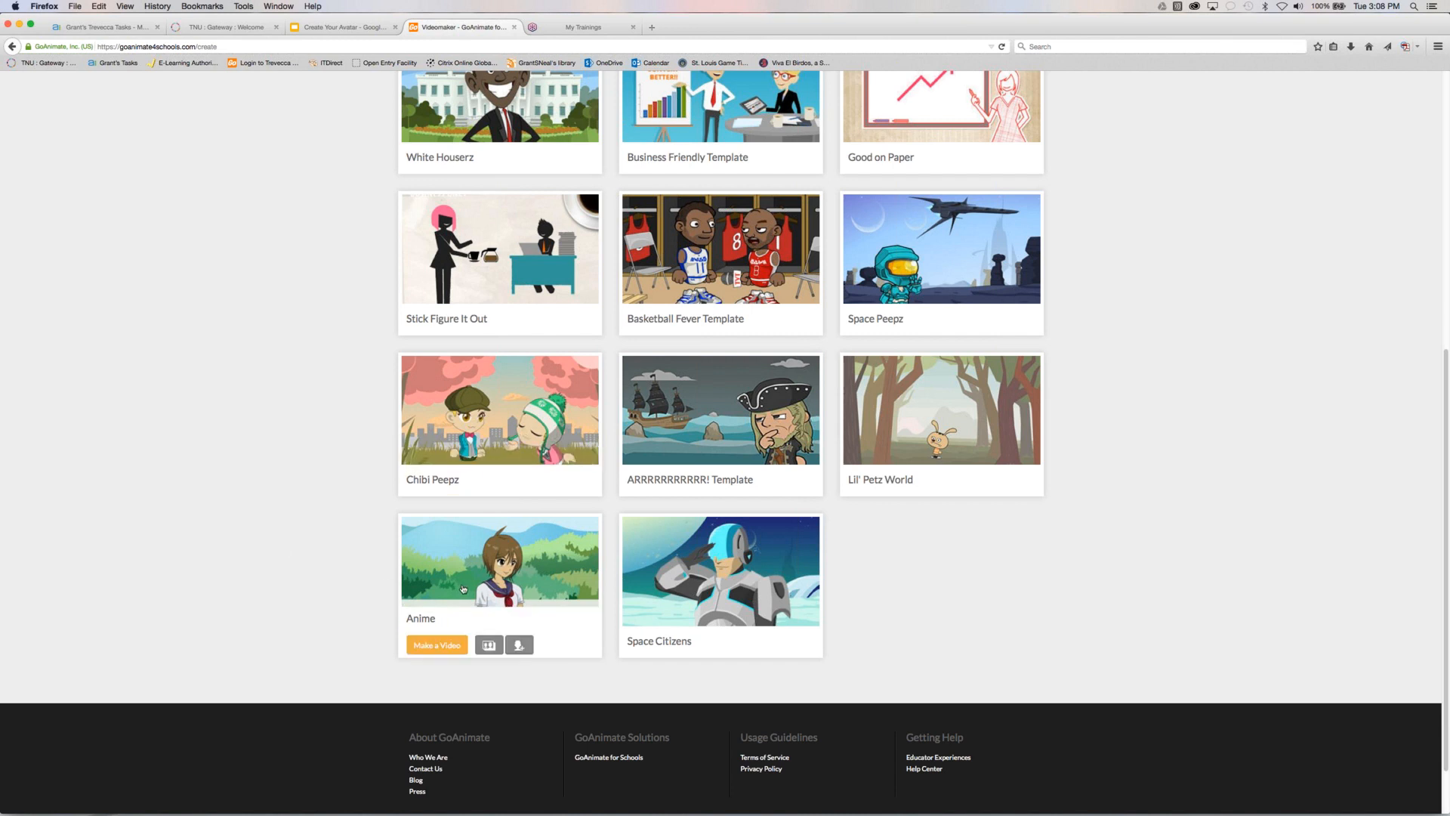
pyautogui.scroll(-1, 466, 579)
pyautogui.scroll(-1, 466, 580)
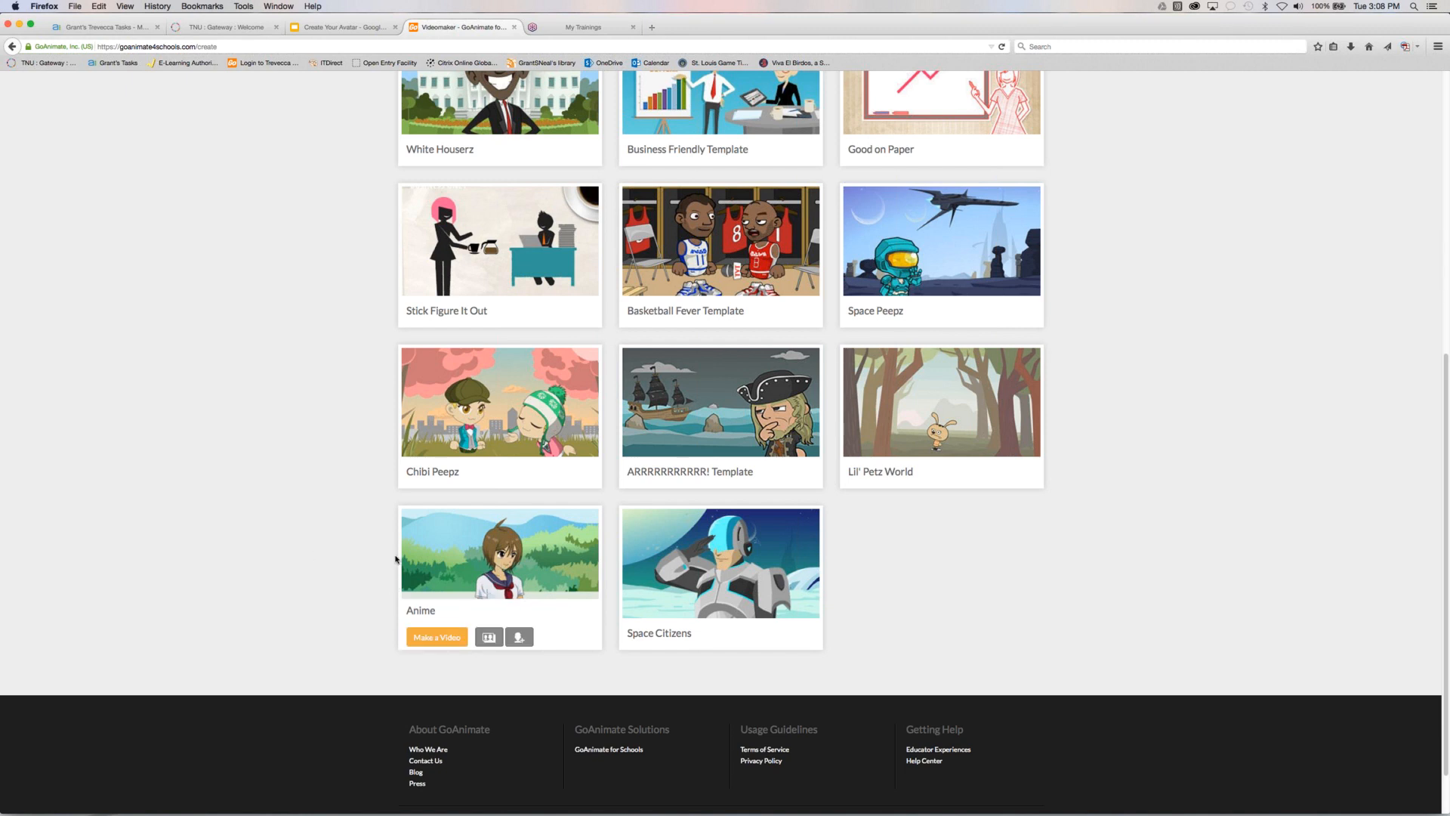
pyautogui.scroll(1, 391, 563)
pyautogui.scroll(10, 390, 563)
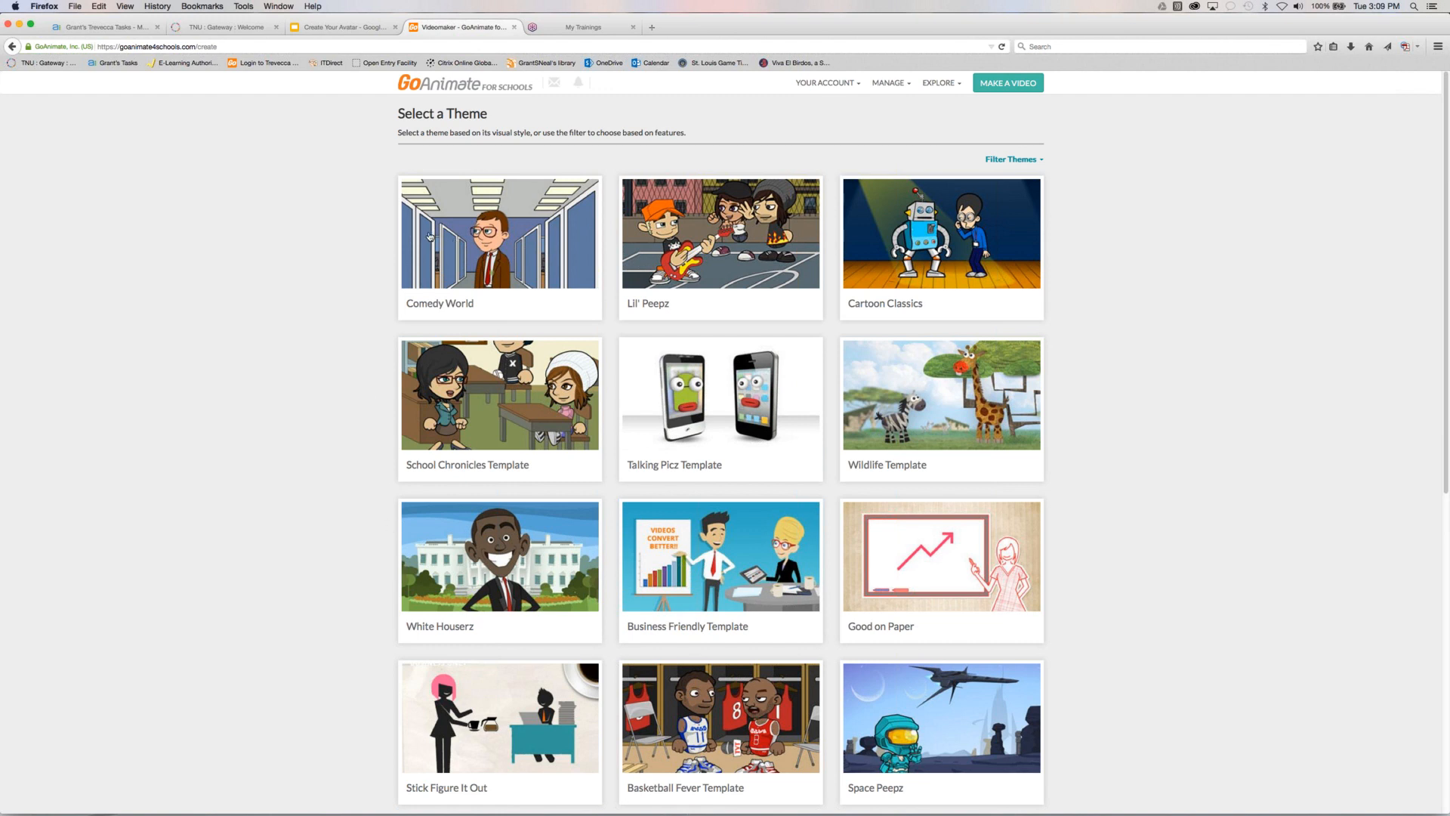
pyautogui.scroll(-10, 447, 497)
pyautogui.scroll(-3, 447, 497)
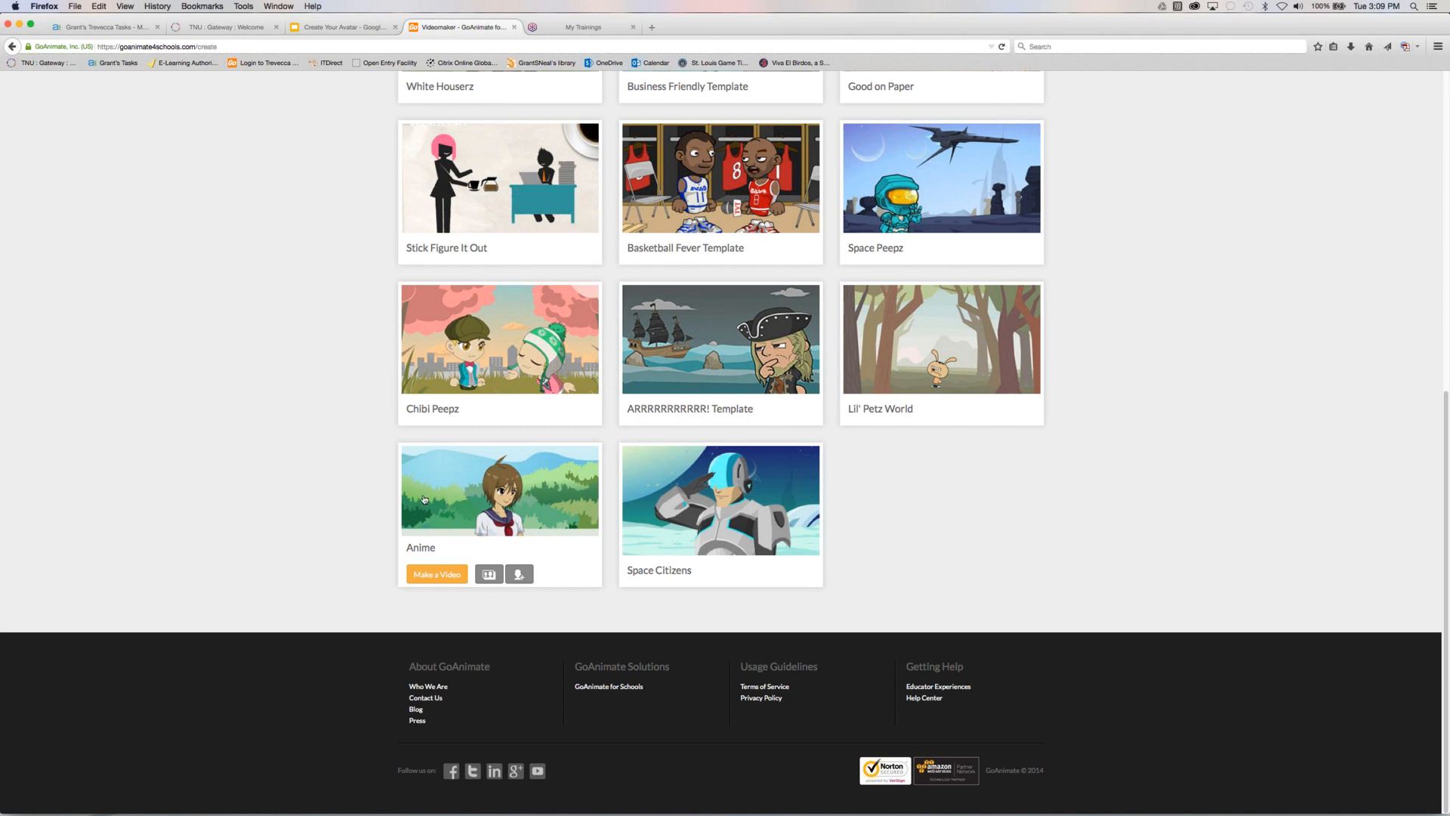
pyautogui.scroll(4, 412, 497)
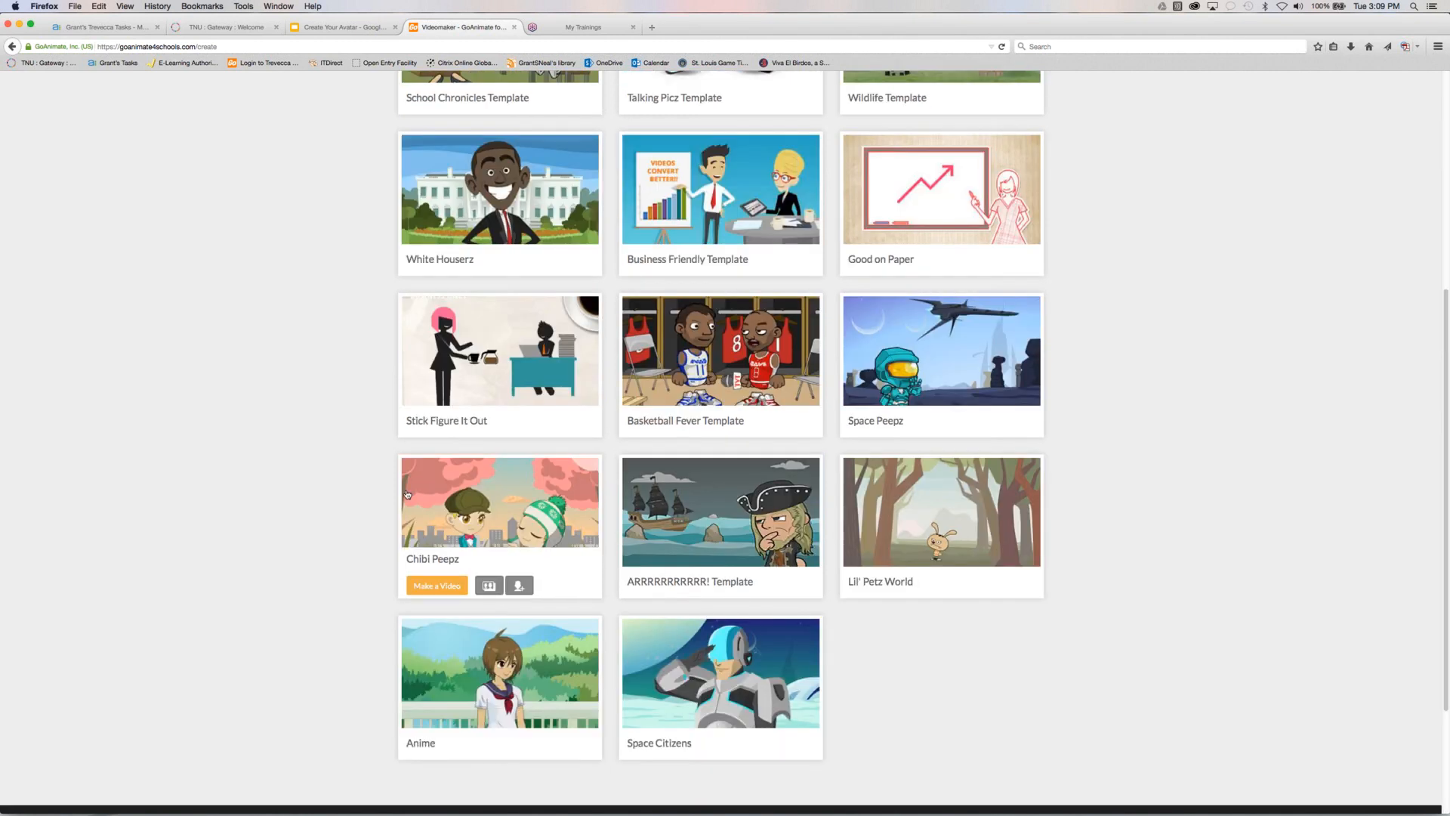
pyautogui.scroll(8, 433, 289)
# Open the Character Creator for the Comedy World theme and start a new character with the first body type
pyautogui.moveTo(432, 285)
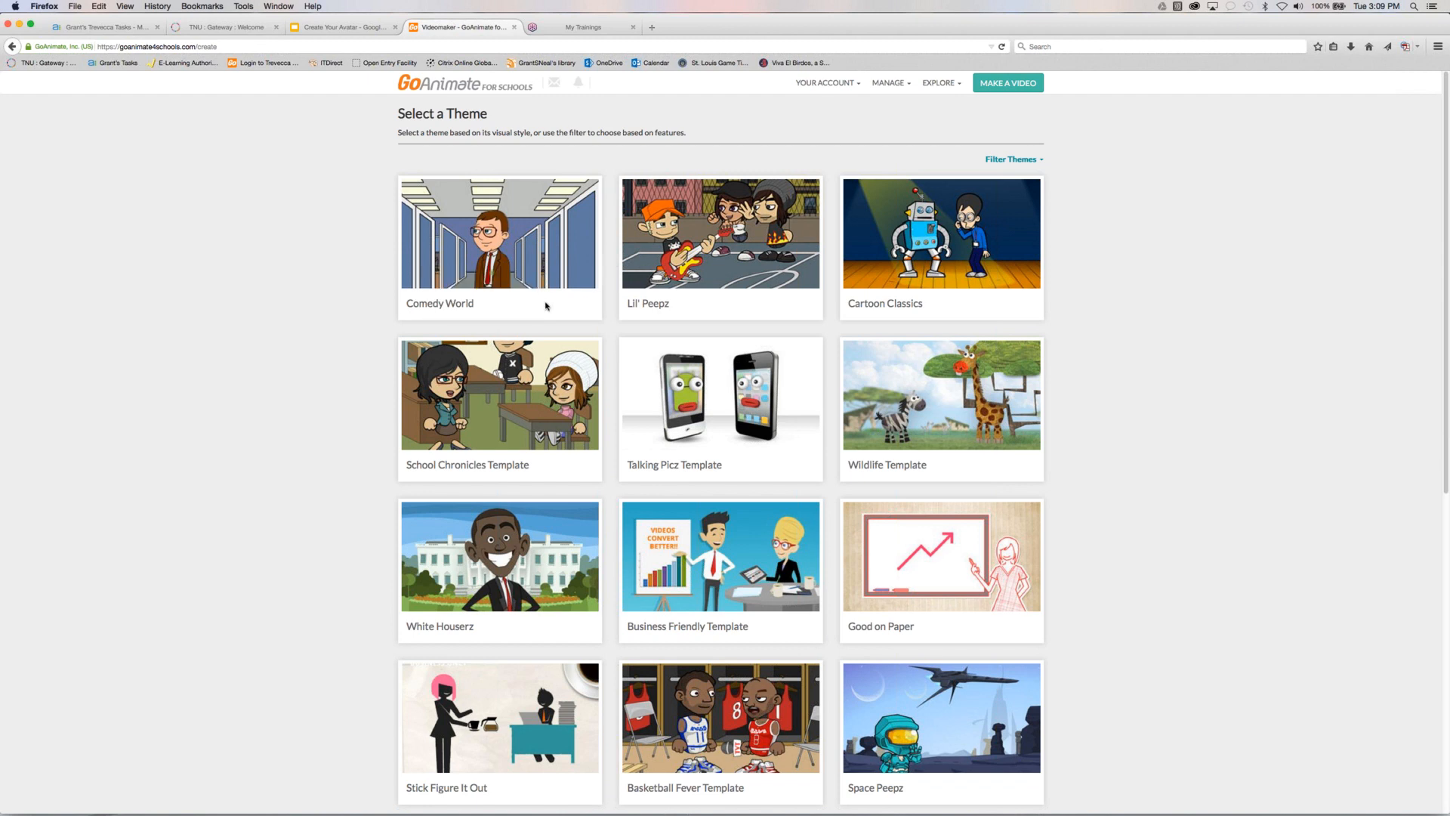
pyautogui.moveTo(529, 295)
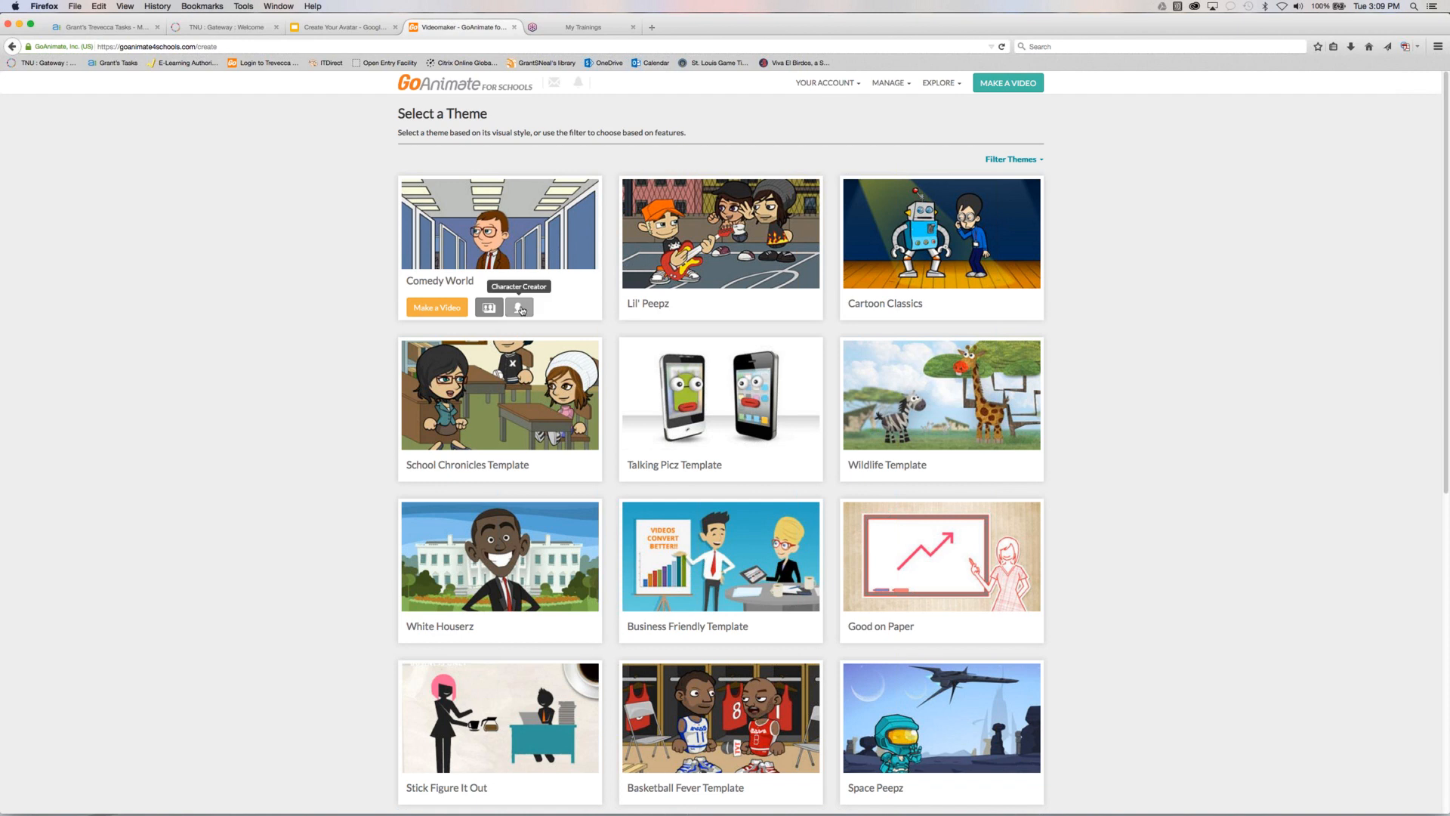
pyautogui.click(521, 311)
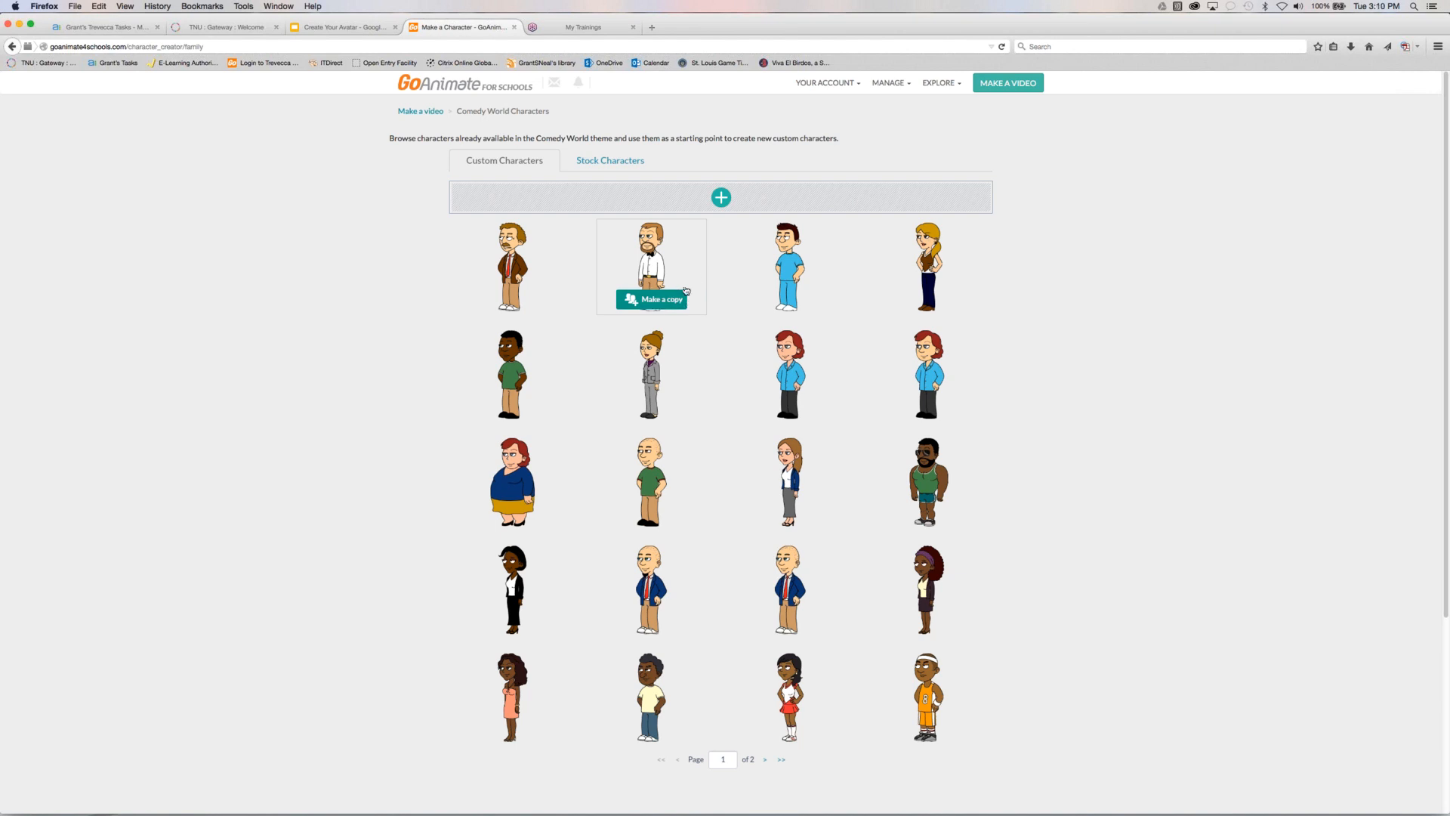
pyautogui.click(721, 200)
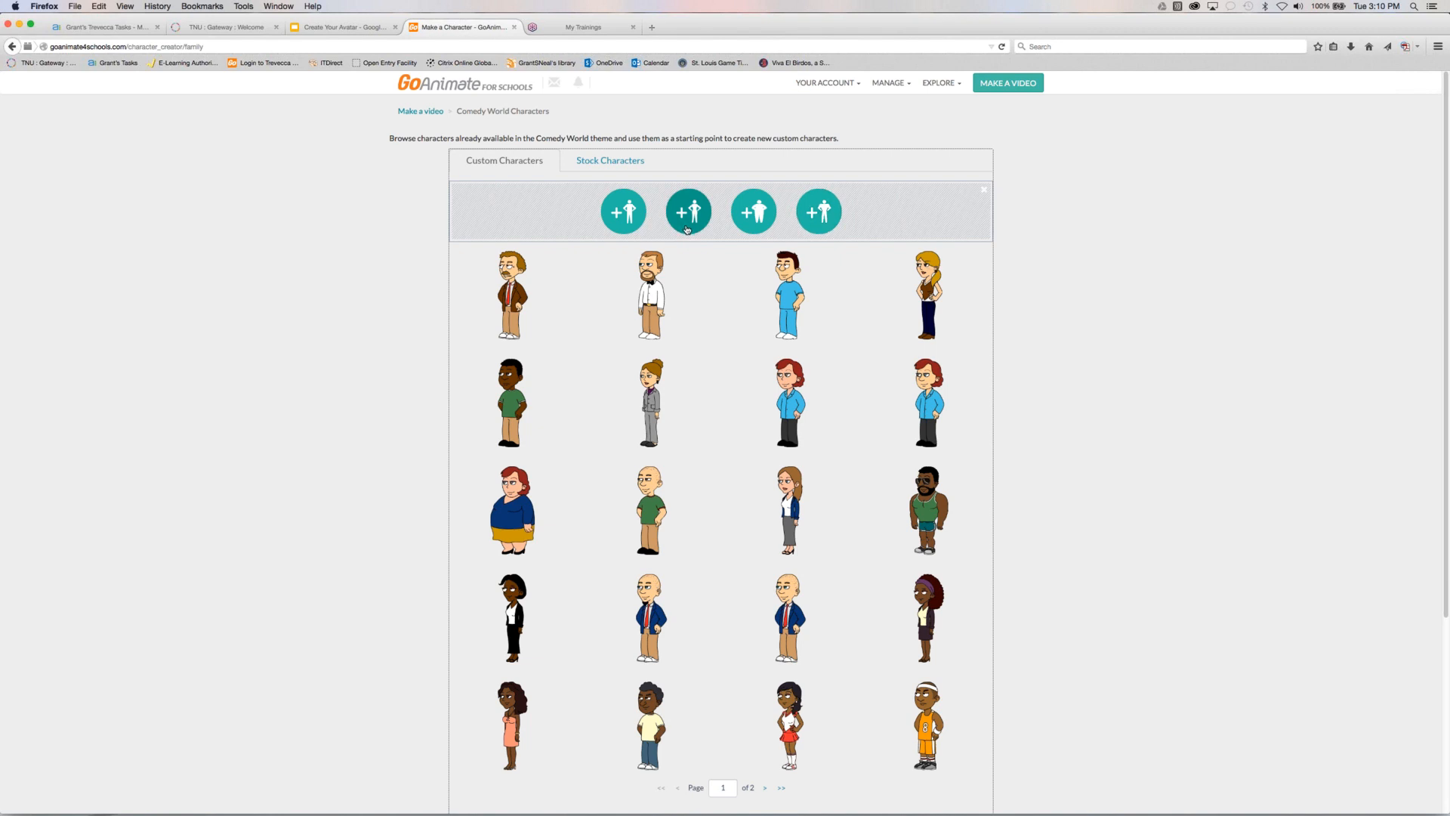
pyautogui.moveTo(696, 256)
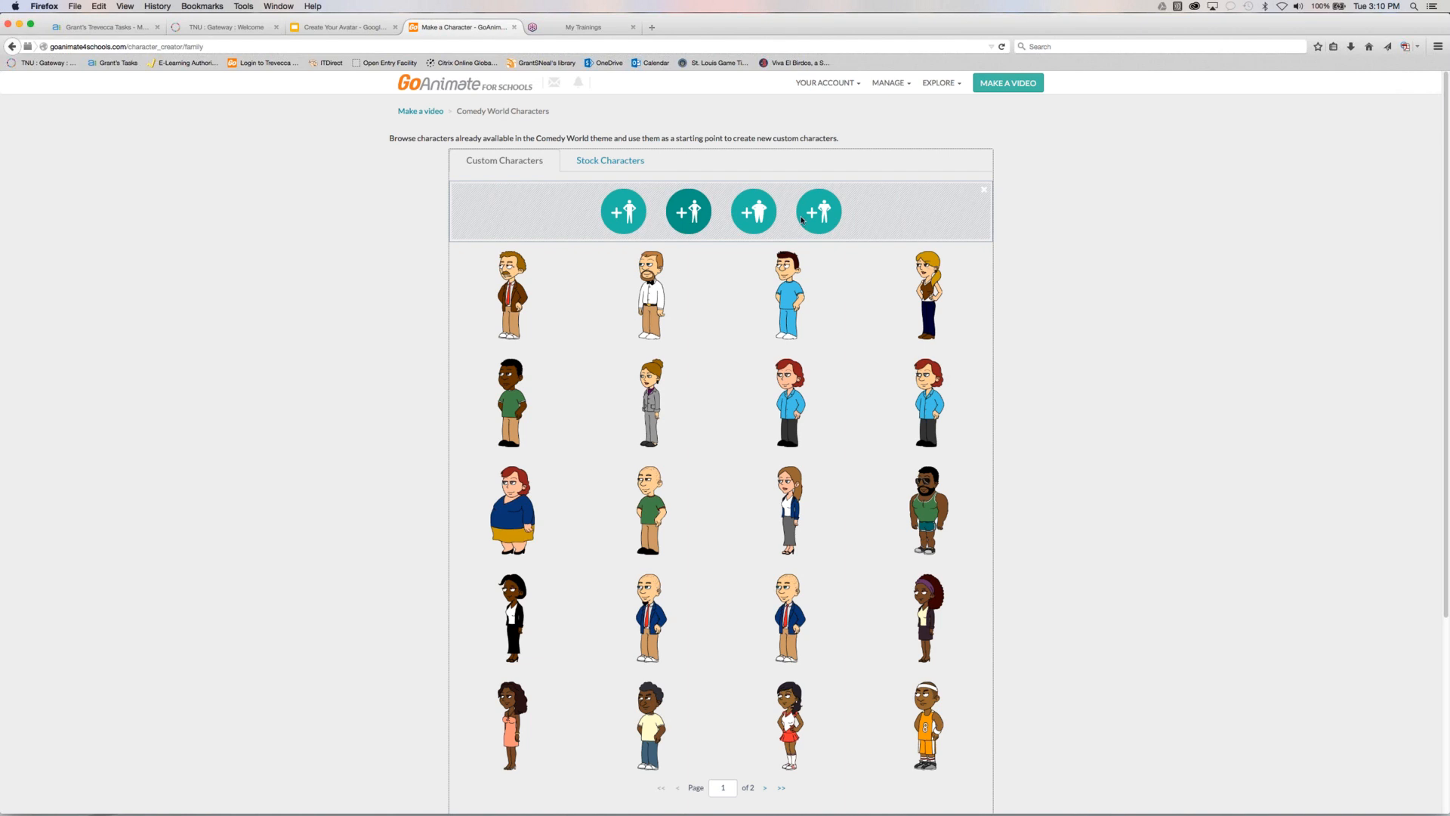
pyautogui.click(621, 219)
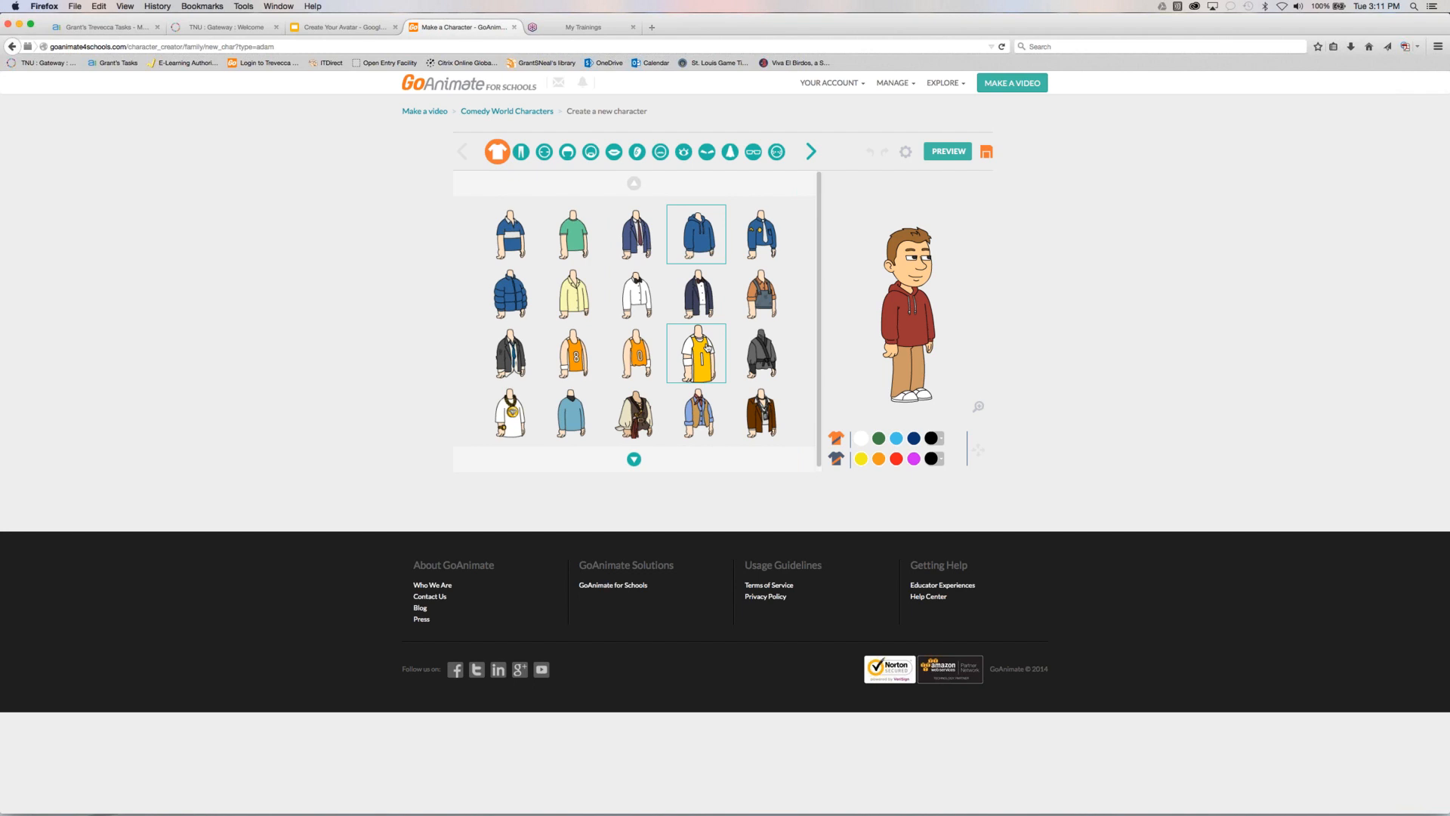
# Try the sleeveless orange jersey, the white bow-tie shirt and the dark jacket with a necktie on the character
pyautogui.click(634, 352)
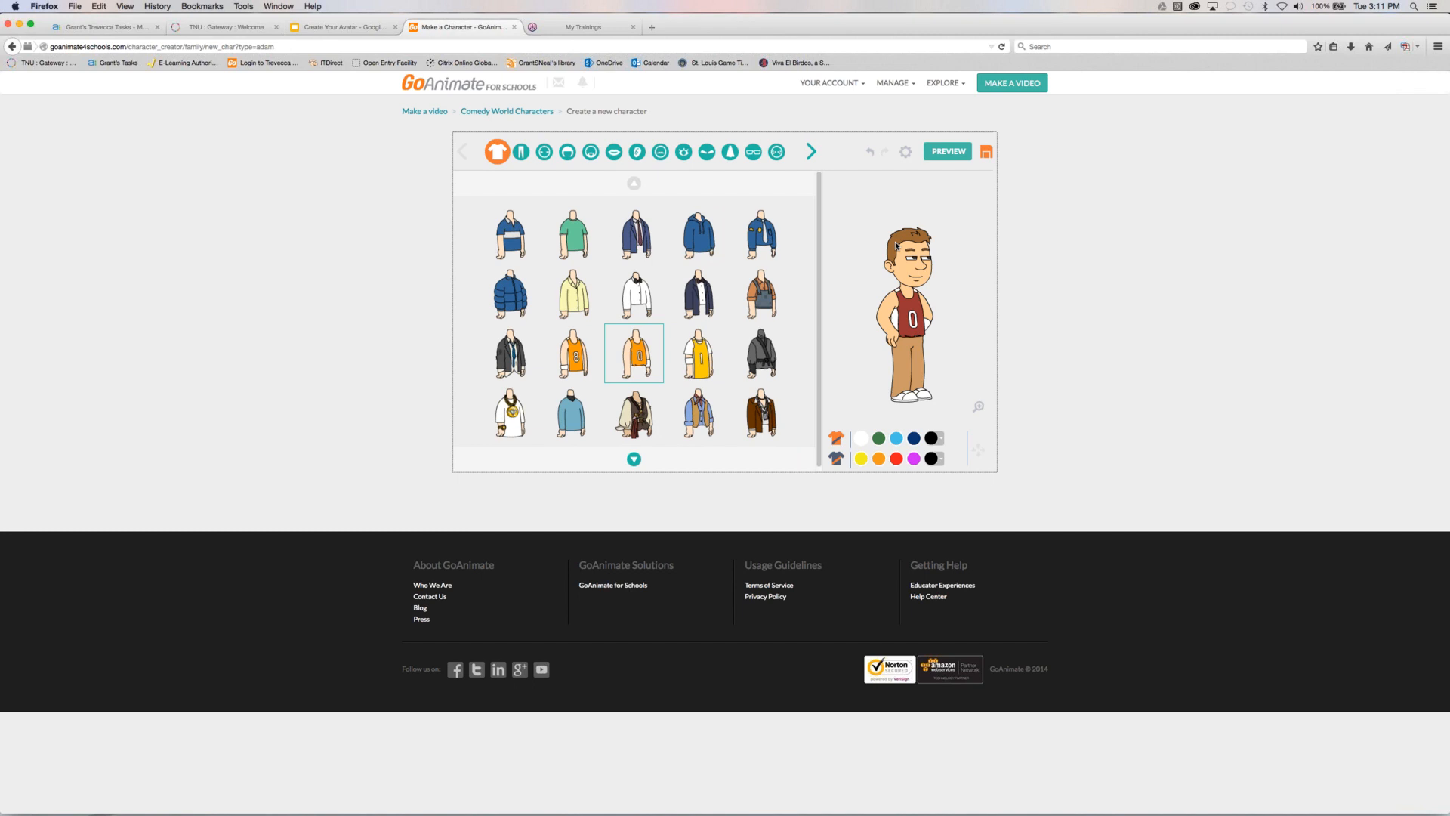
pyautogui.click(644, 302)
pyautogui.click(528, 365)
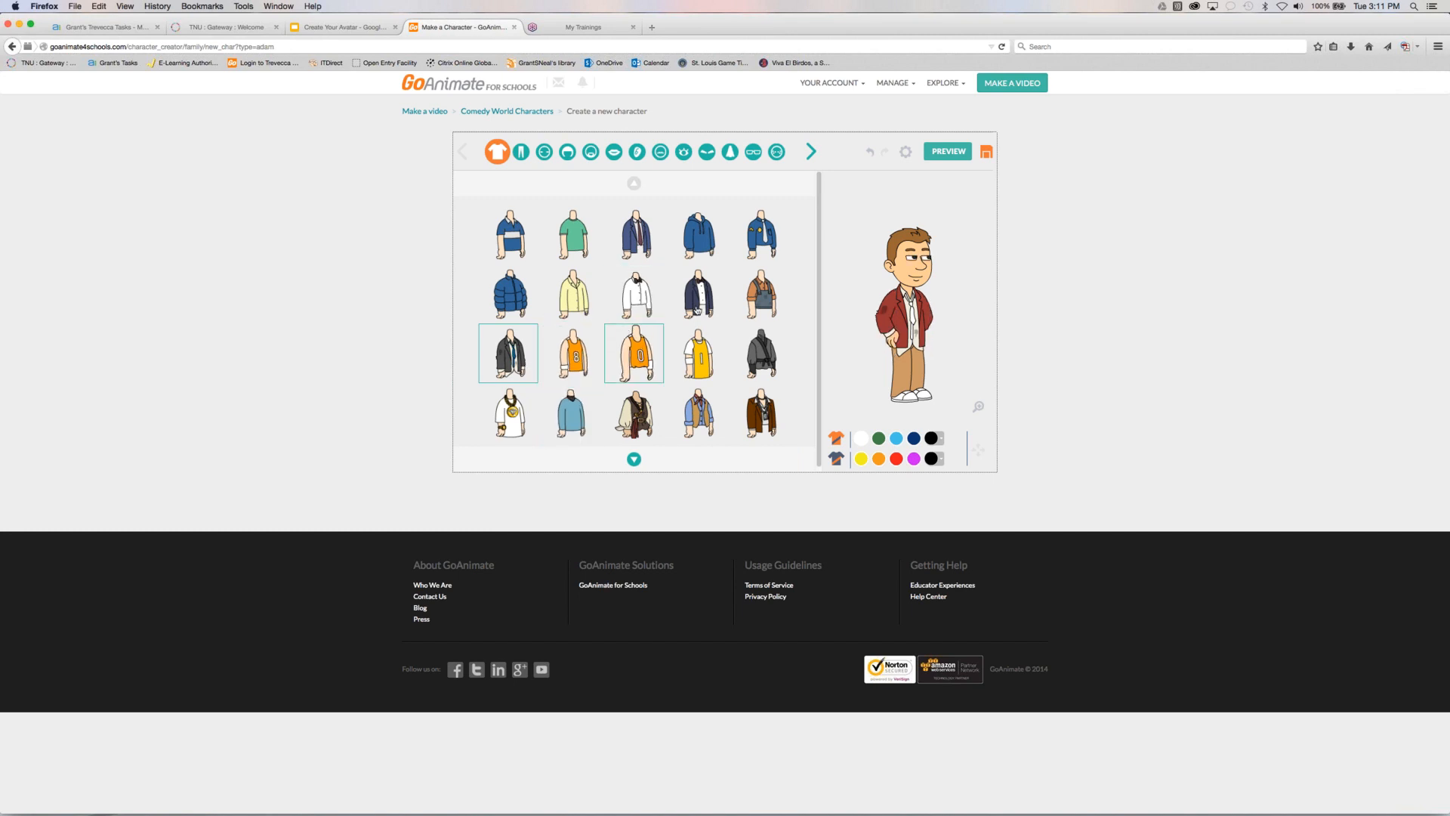
# Dress the character in the dark jacket with a bow tie and colour both the jacket and the bow tie black
pyautogui.click(703, 302)
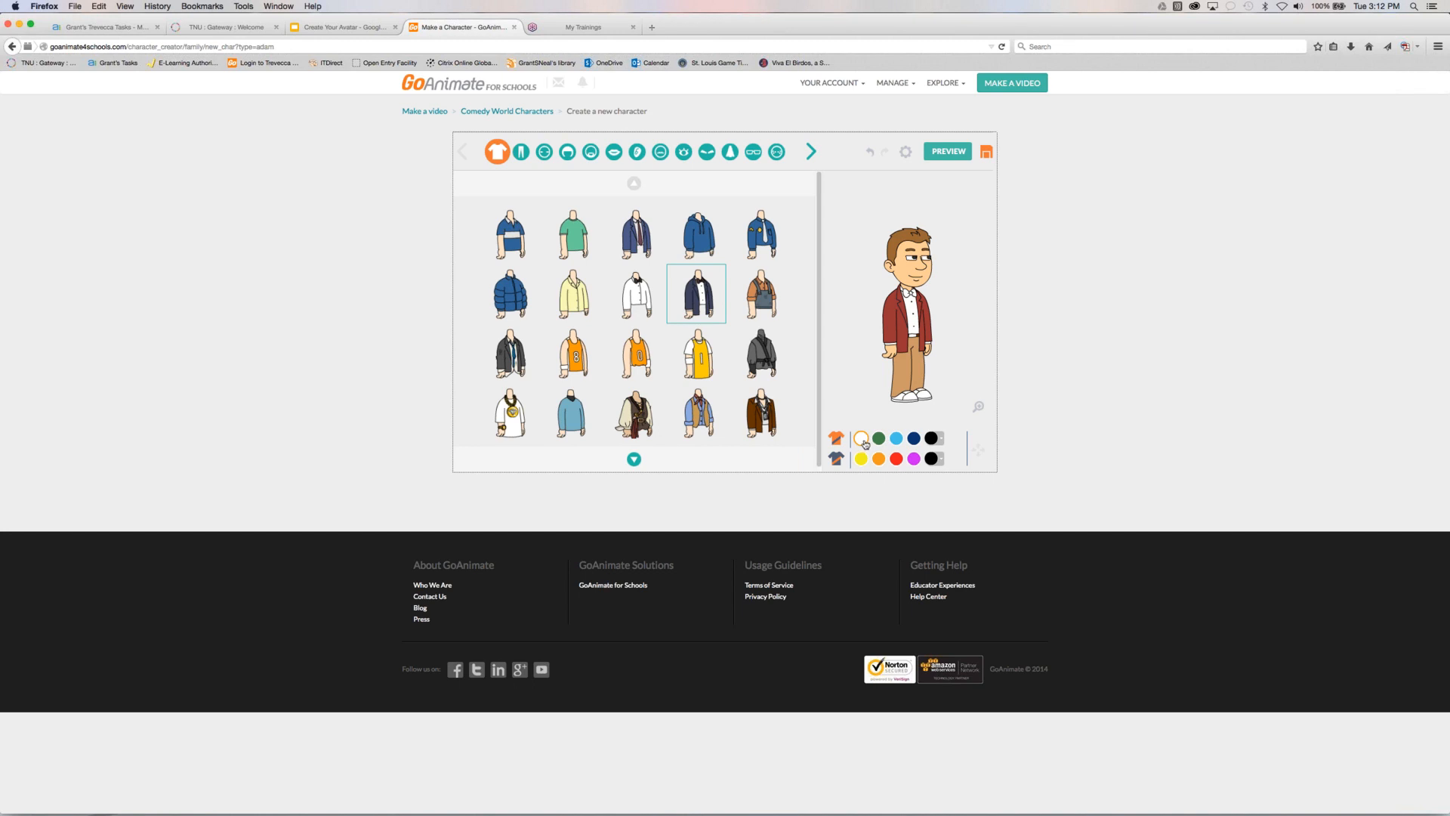
pyautogui.click(864, 443)
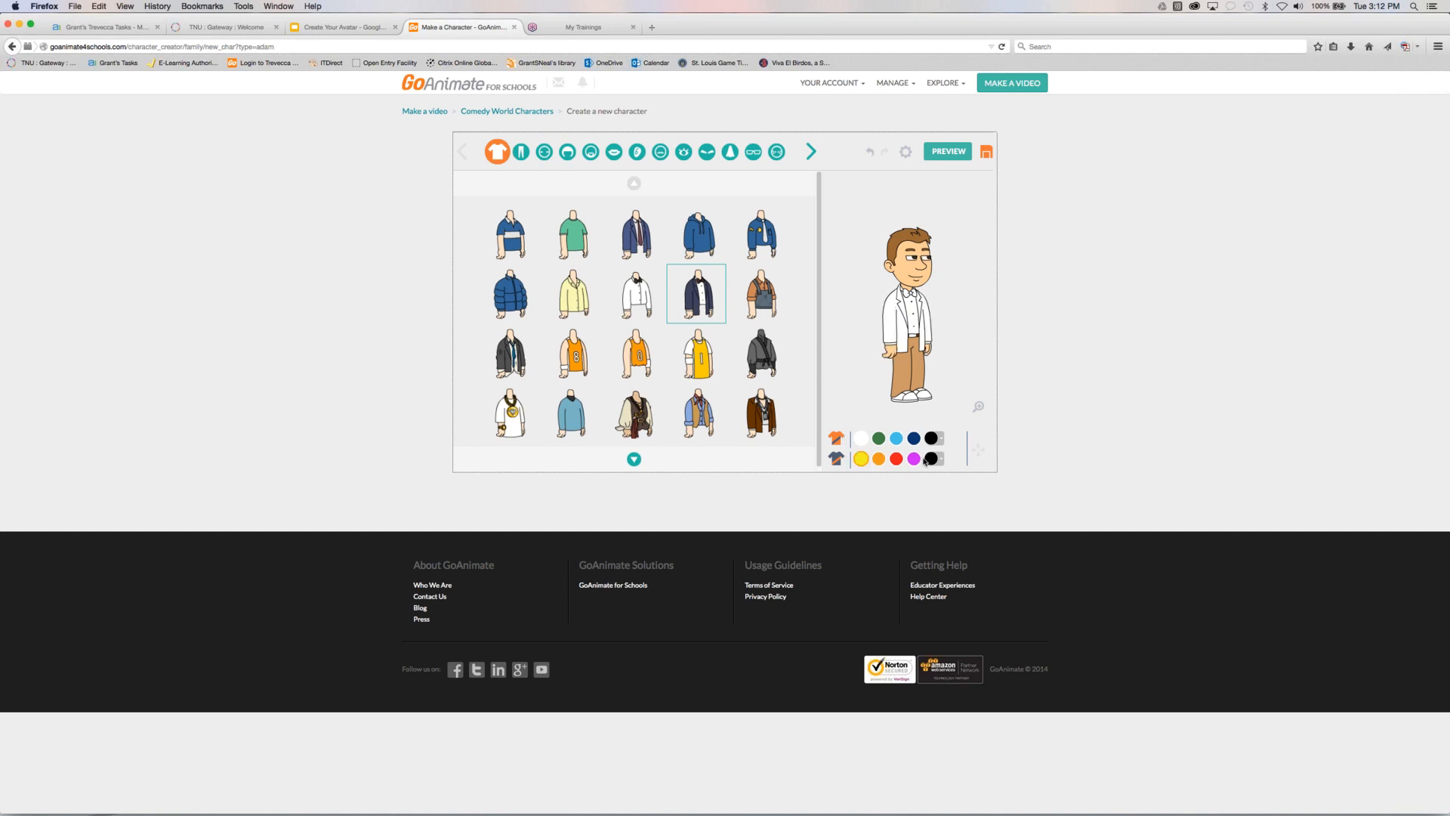
pyautogui.click(877, 459)
pyautogui.click(931, 460)
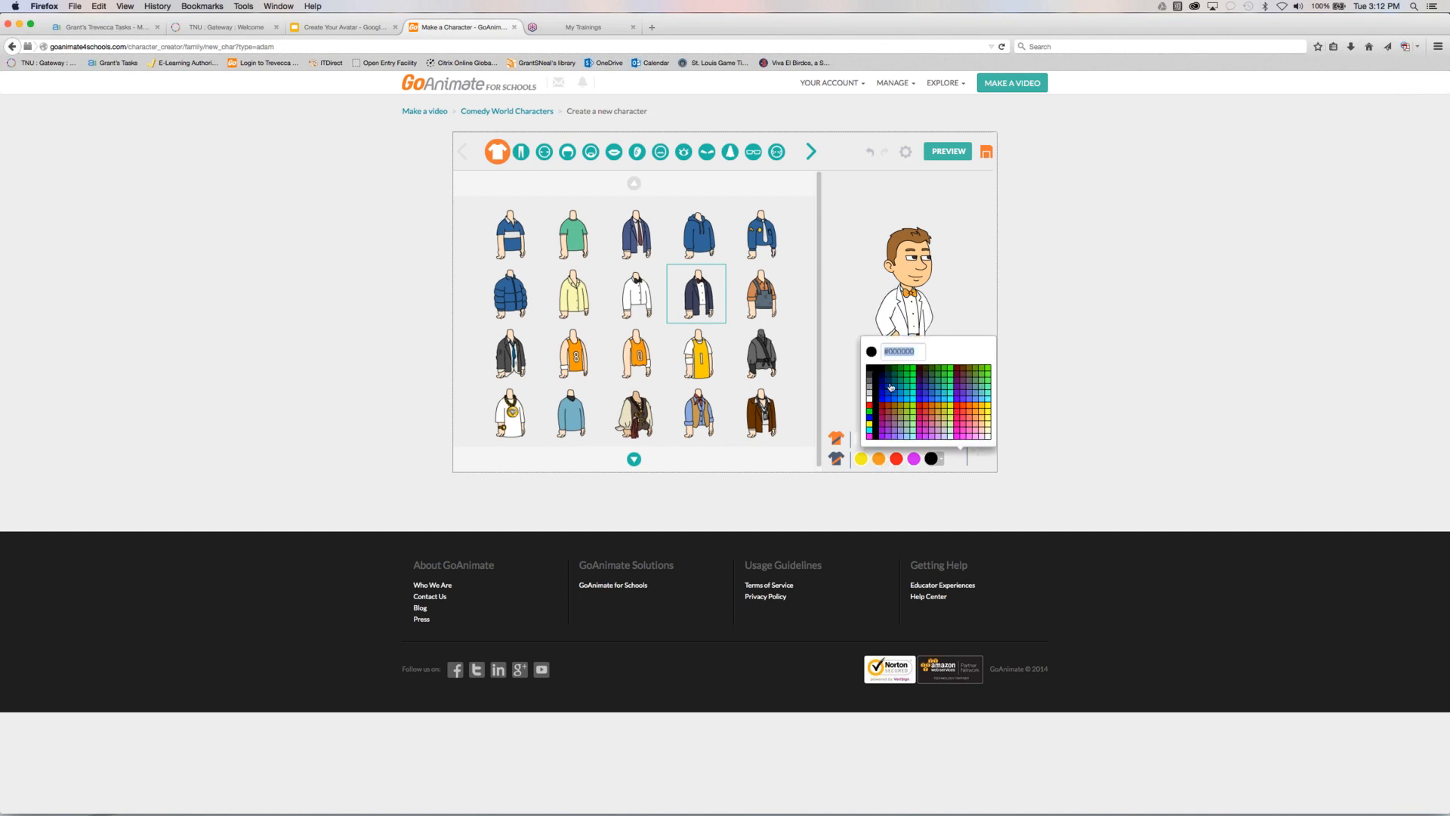
pyautogui.click(869, 350)
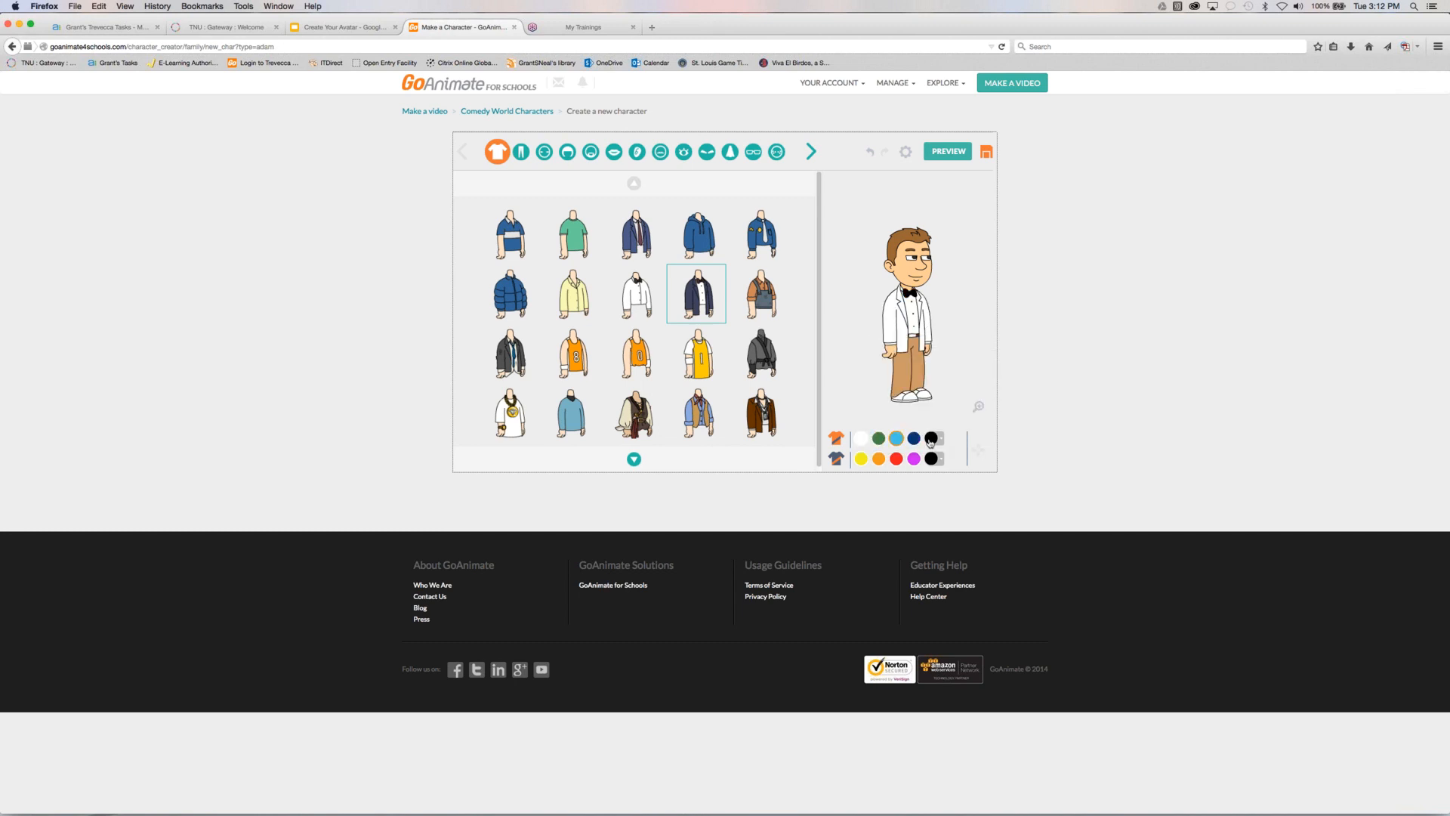
pyautogui.click(879, 439)
pyautogui.click(874, 352)
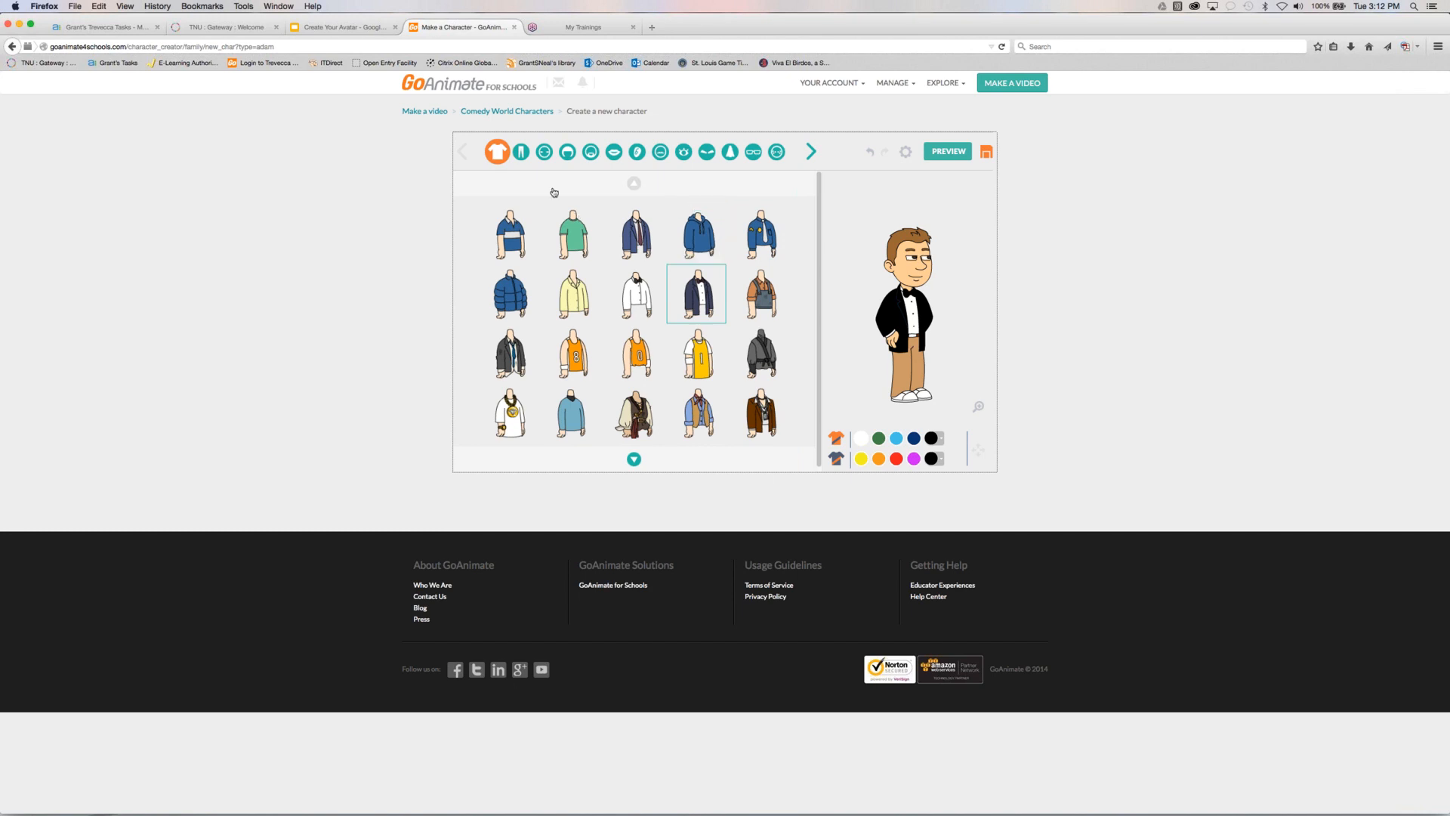
# Put the long tan trousers with the dark belt and gold buckle on the character and colour the shoes black
pyautogui.click(522, 153)
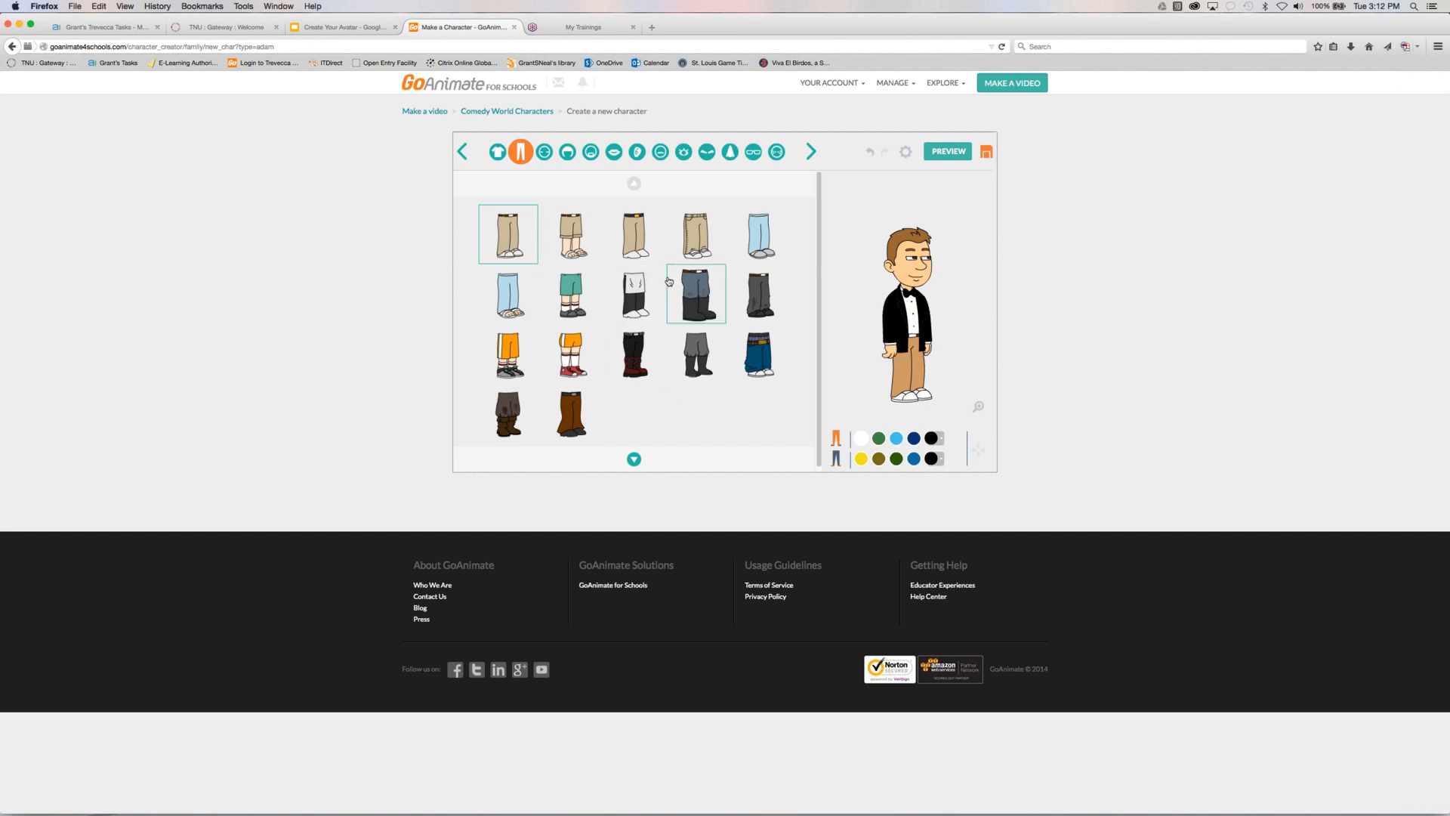
pyautogui.click(637, 252)
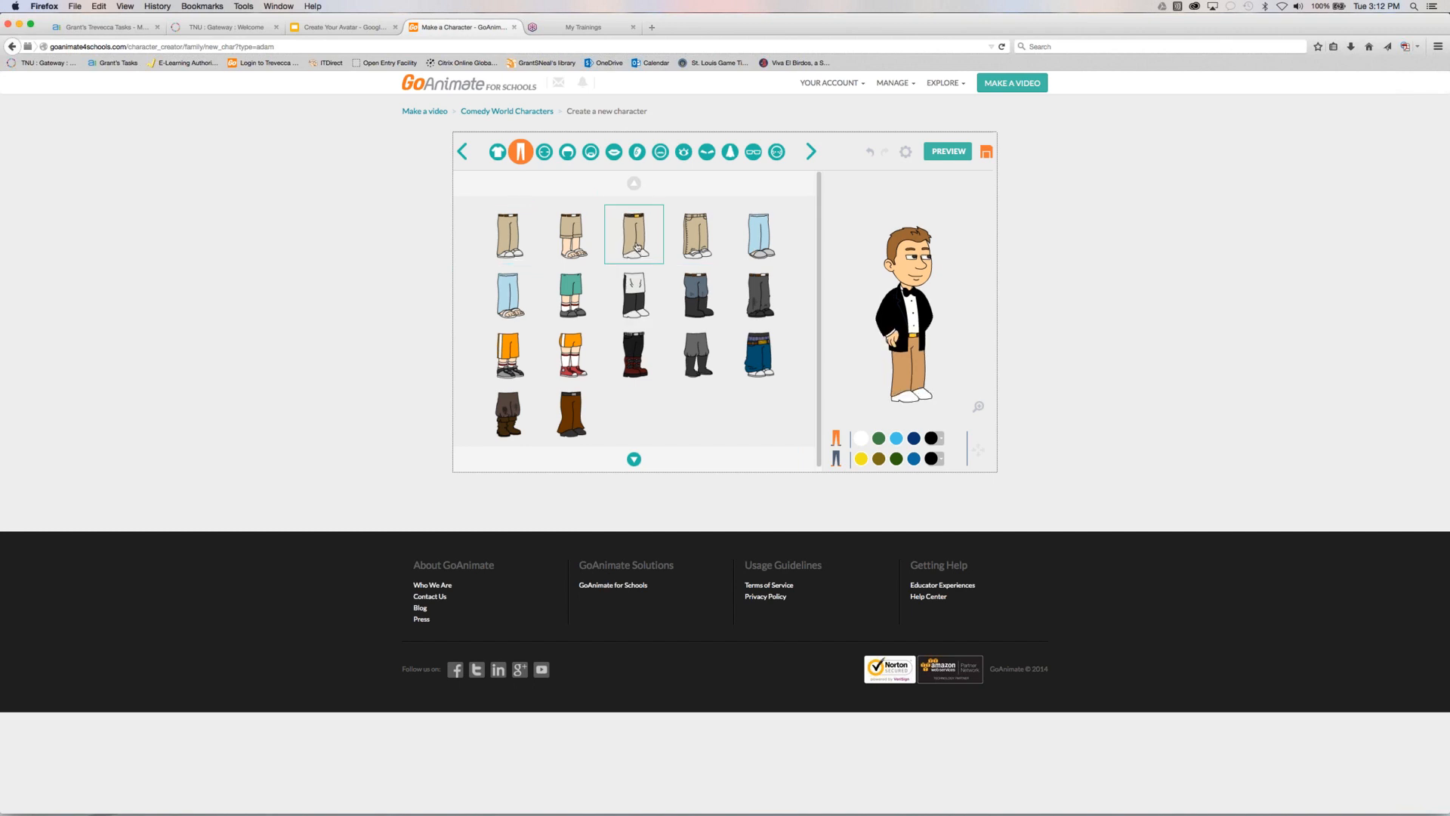
pyautogui.click(934, 458)
pyautogui.click(870, 370)
pyautogui.click(862, 463)
pyautogui.click(932, 460)
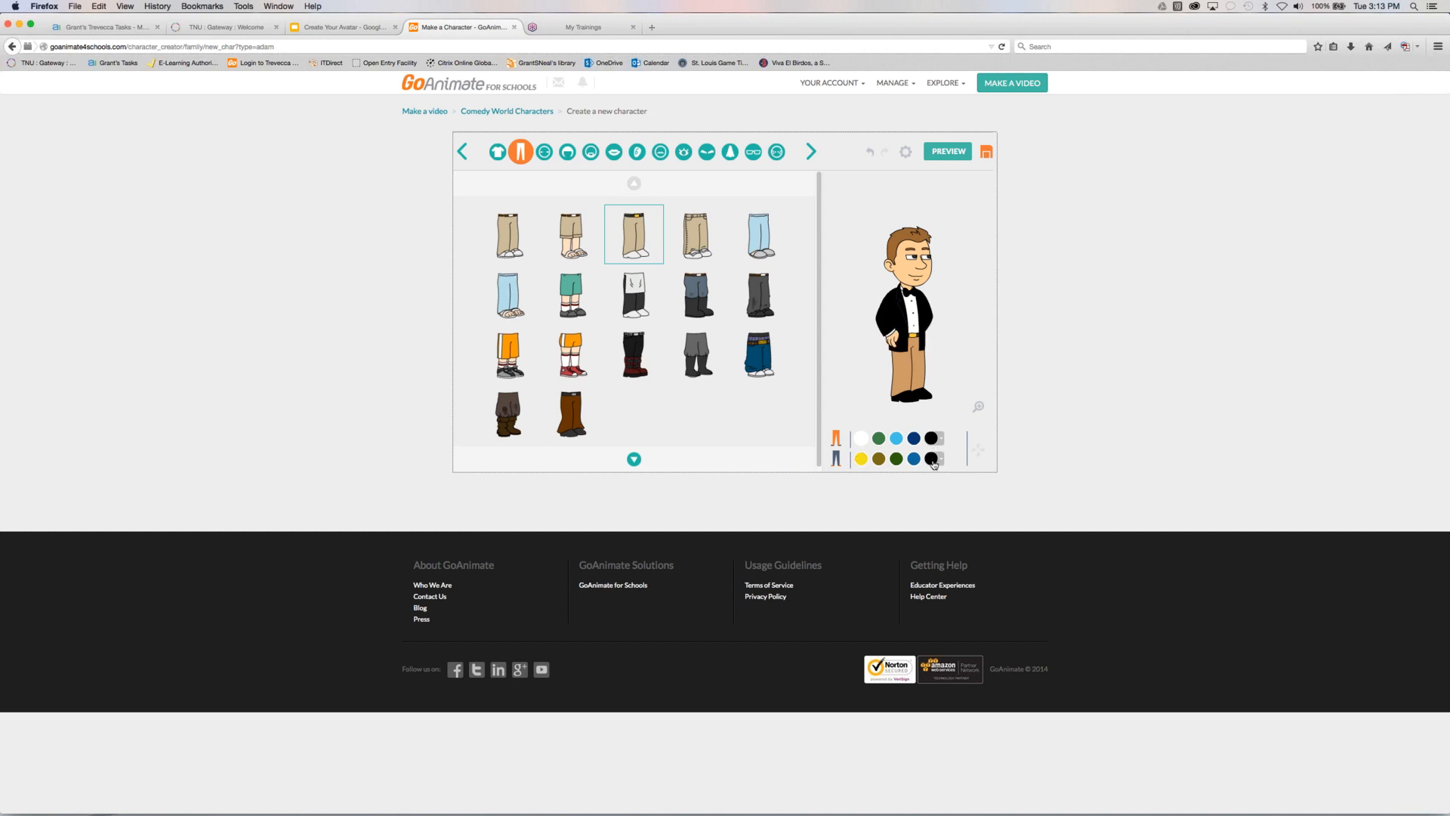
# Try light green as the colour of the character's shoes
pyautogui.click(913, 439)
pyautogui.click(931, 460)
pyautogui.click(917, 430)
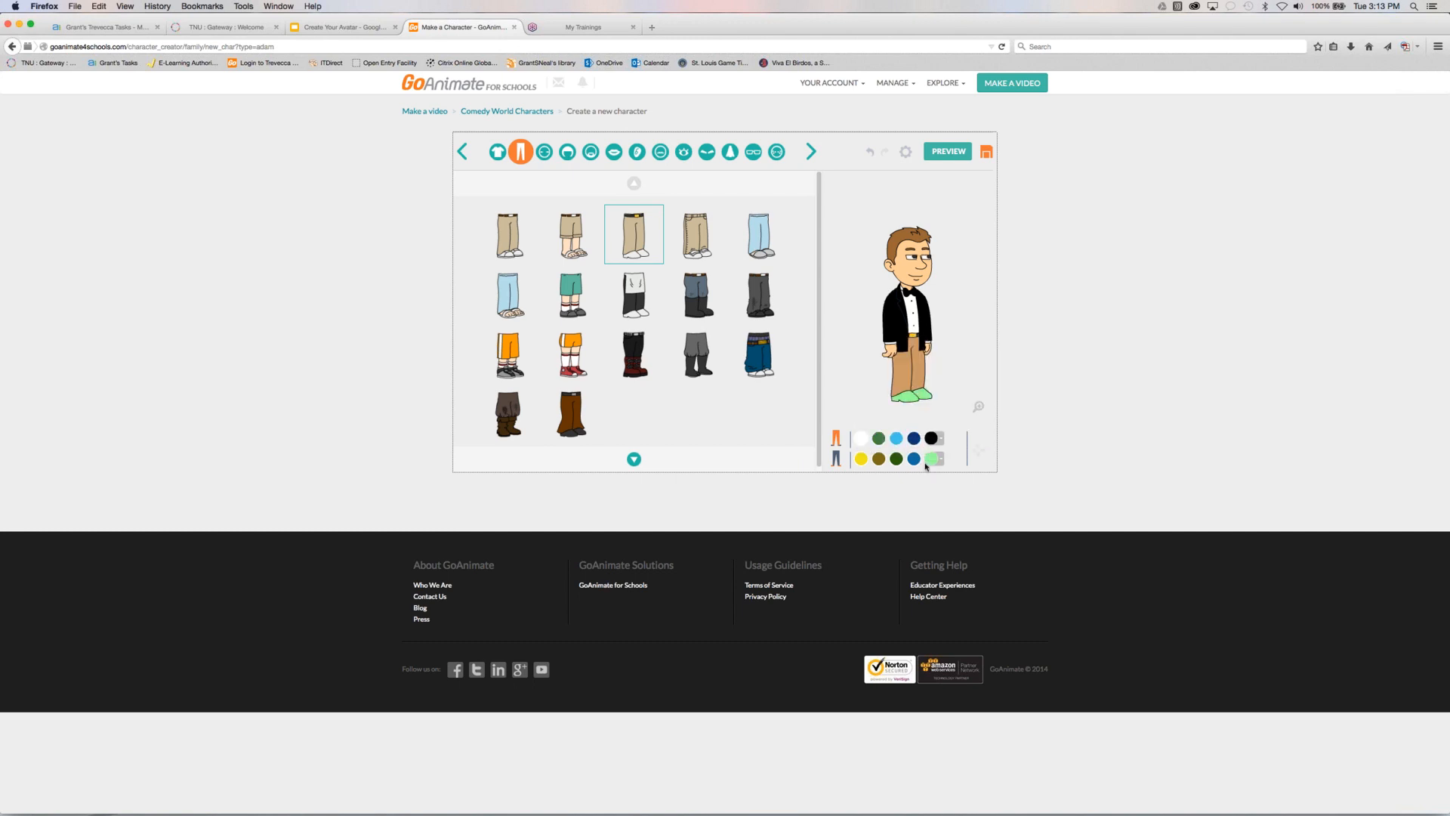
# Colour the character's shoes and trousers black
pyautogui.click(931, 439)
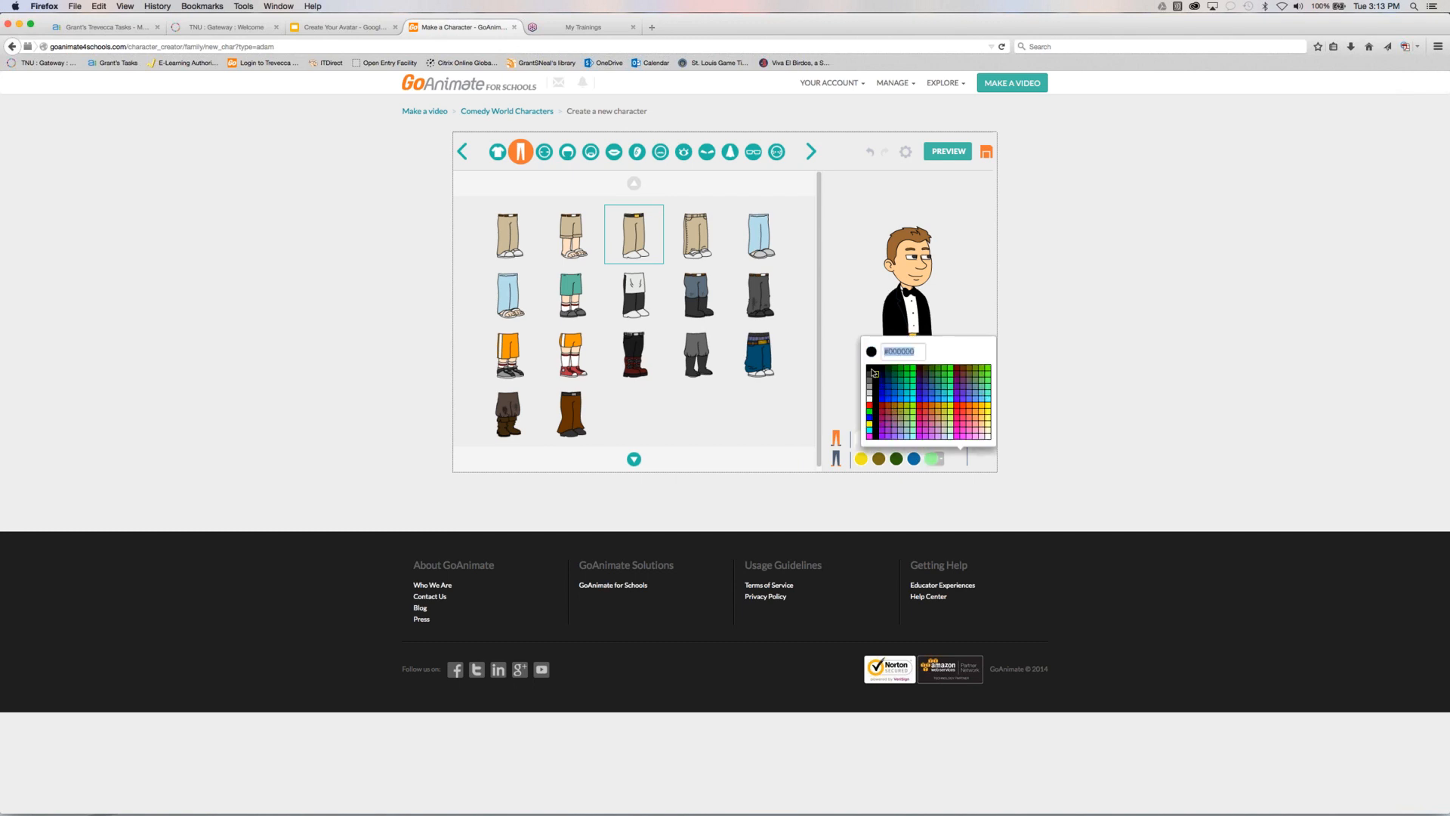
pyautogui.click(873, 372)
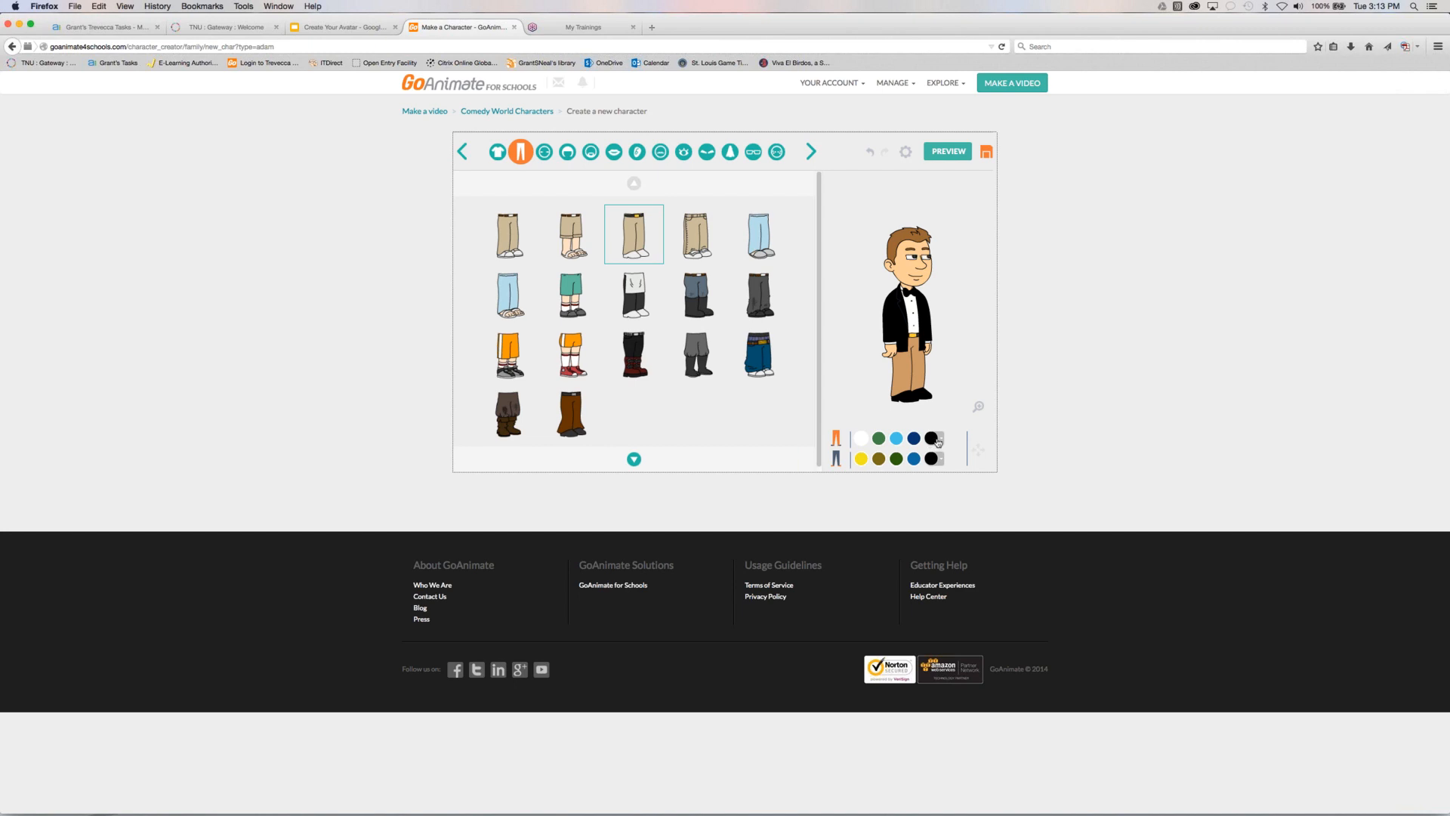
pyautogui.click(938, 440)
pyautogui.click(870, 357)
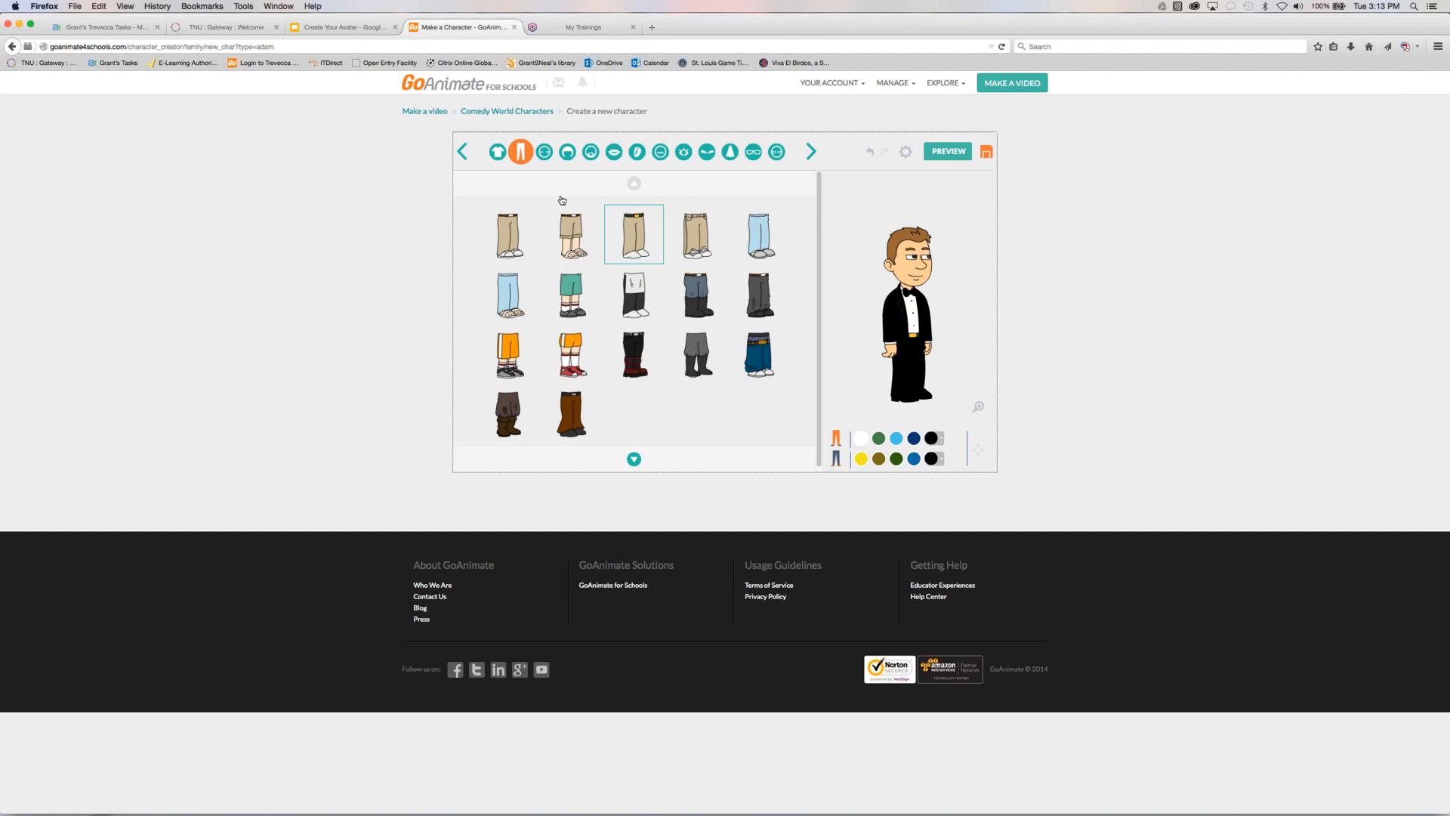
# Give the character the rounded head shape with a small chin line, in the fourth column further down the head shapes
pyautogui.click(545, 153)
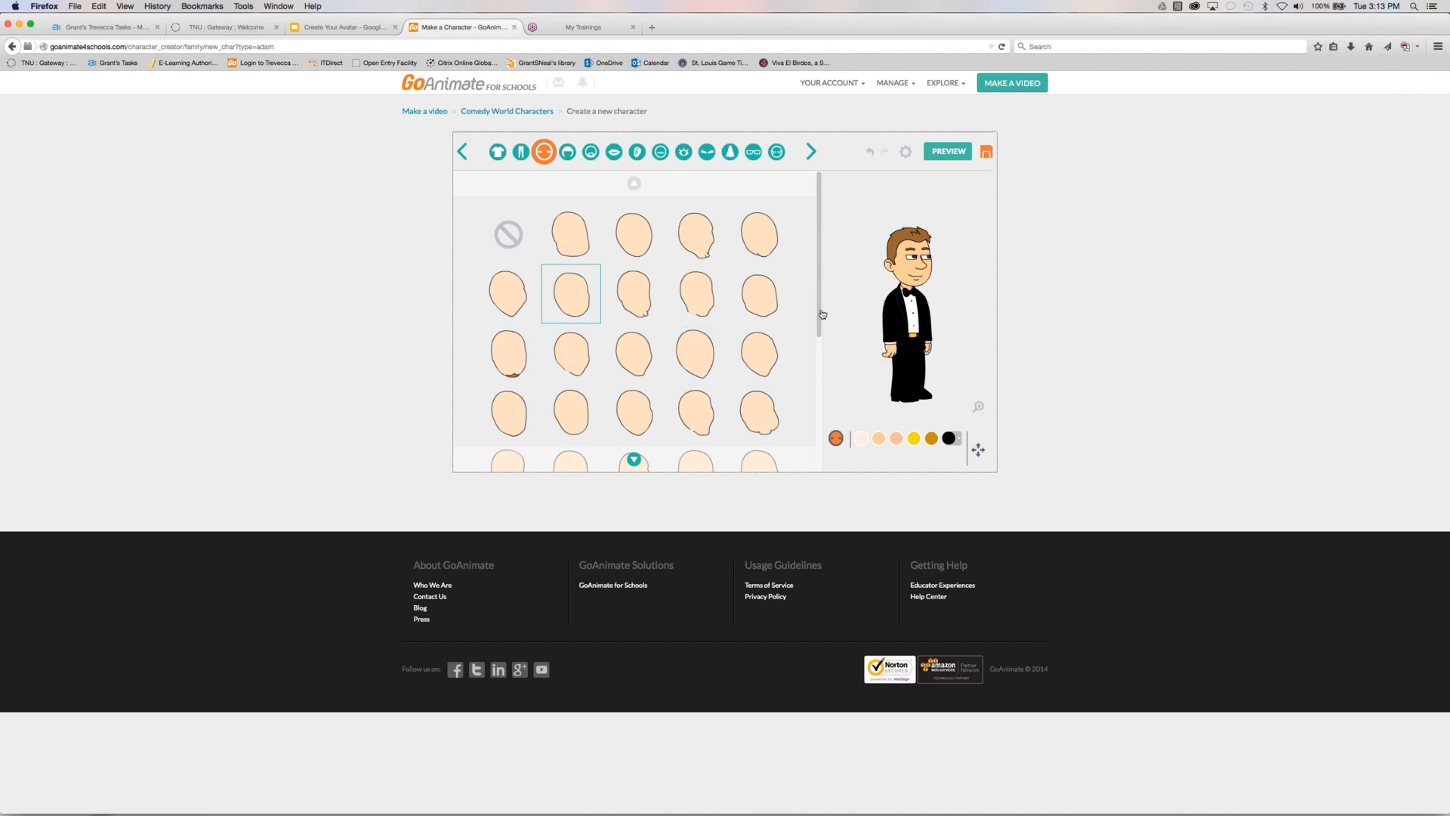
pyautogui.scroll(-1, 821, 409)
pyautogui.scroll(-3, 761, 408)
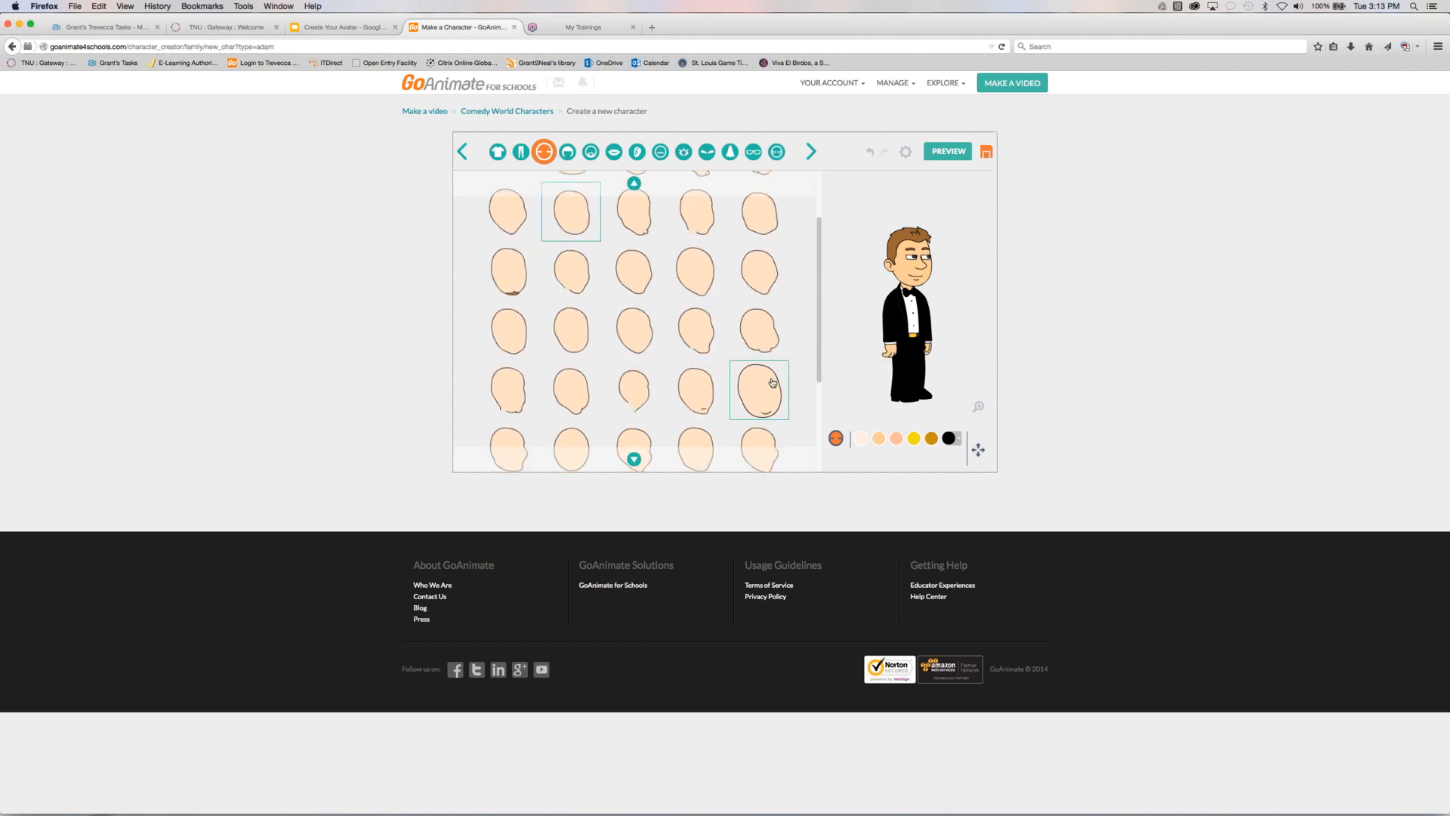
pyautogui.click(772, 382)
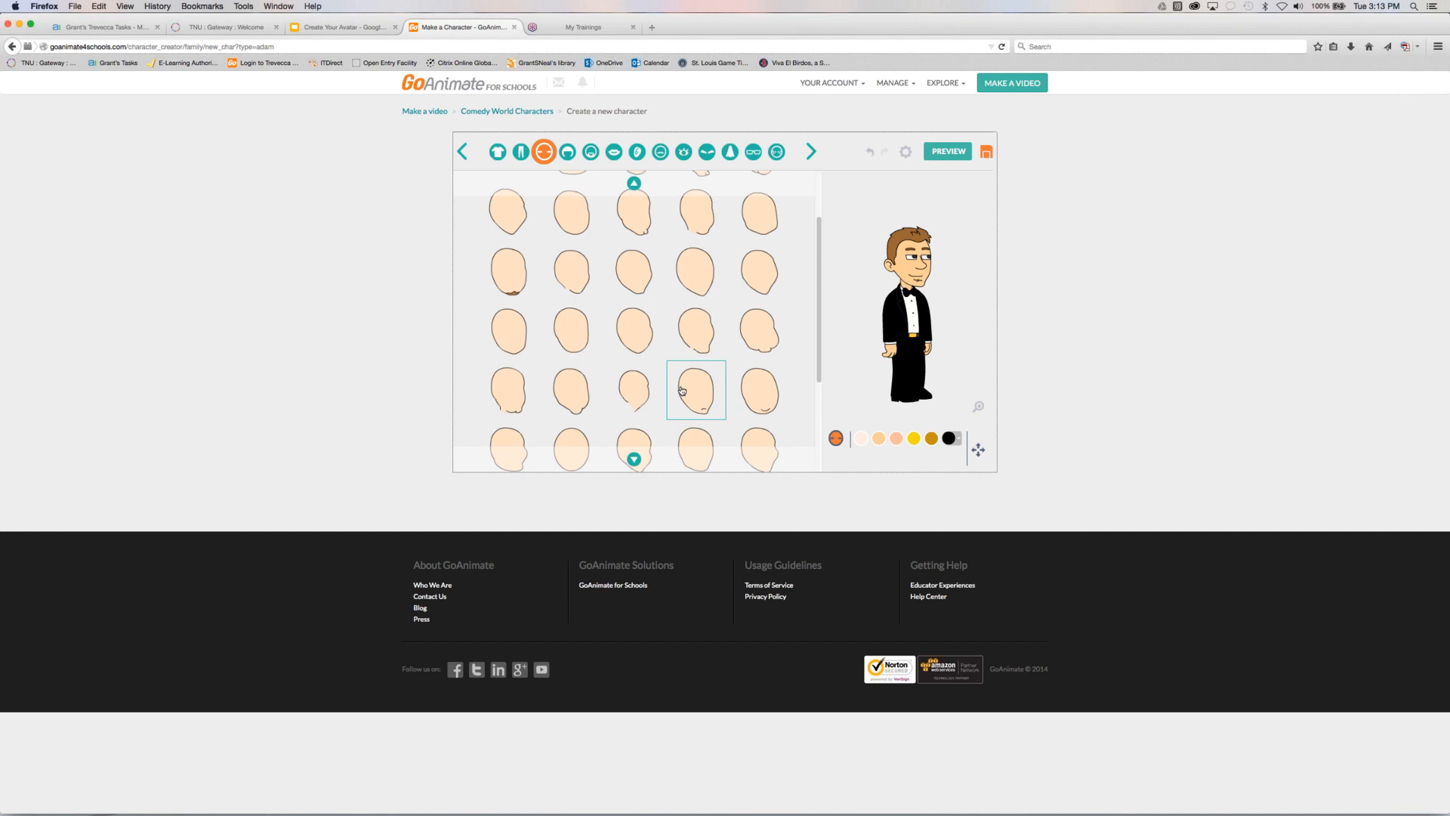
pyautogui.click(637, 388)
# Examine the custom colour palette for the character's skin without applying a colour
pyautogui.click(957, 439)
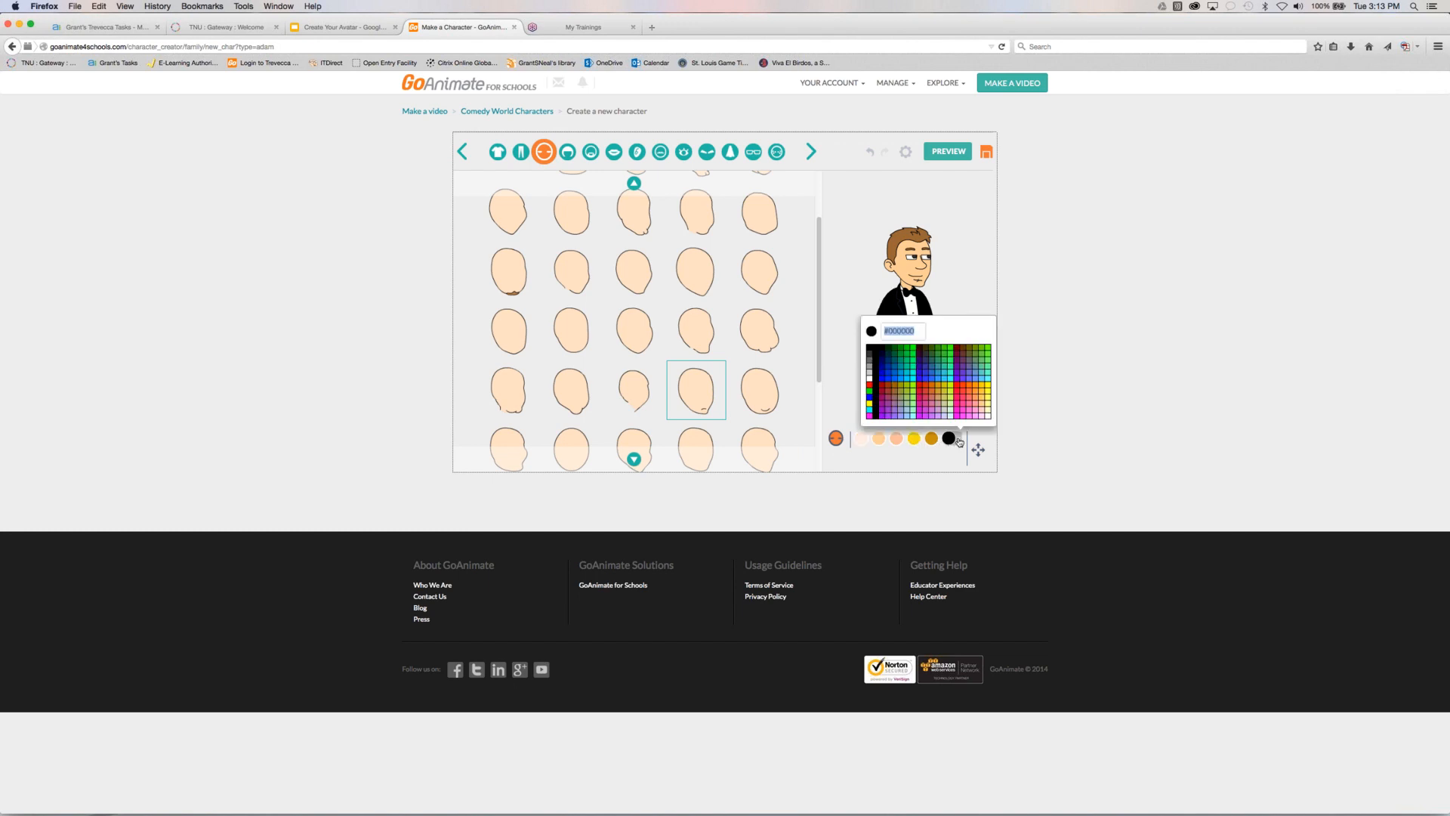
pyautogui.click(953, 444)
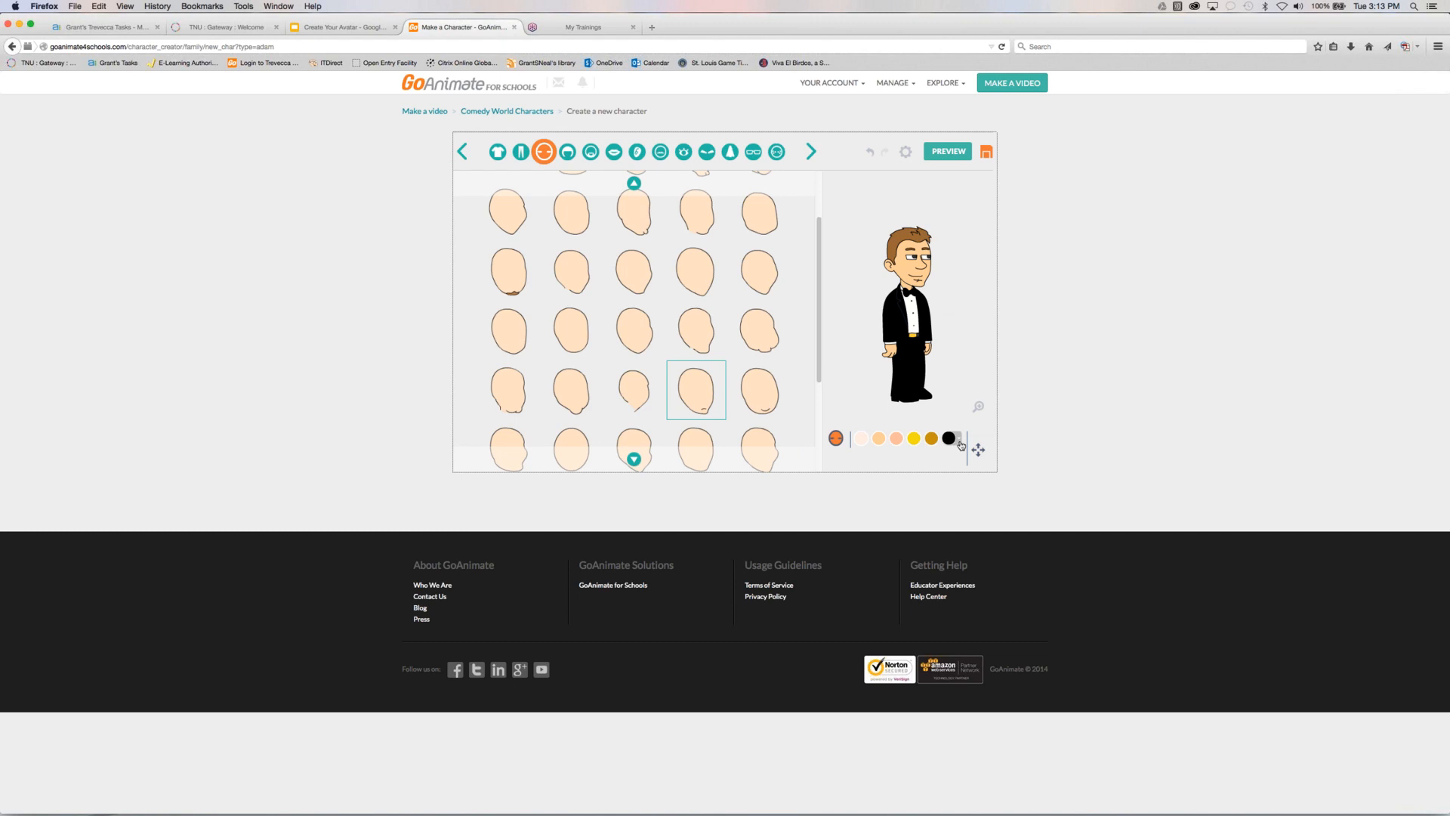
pyautogui.click(959, 442)
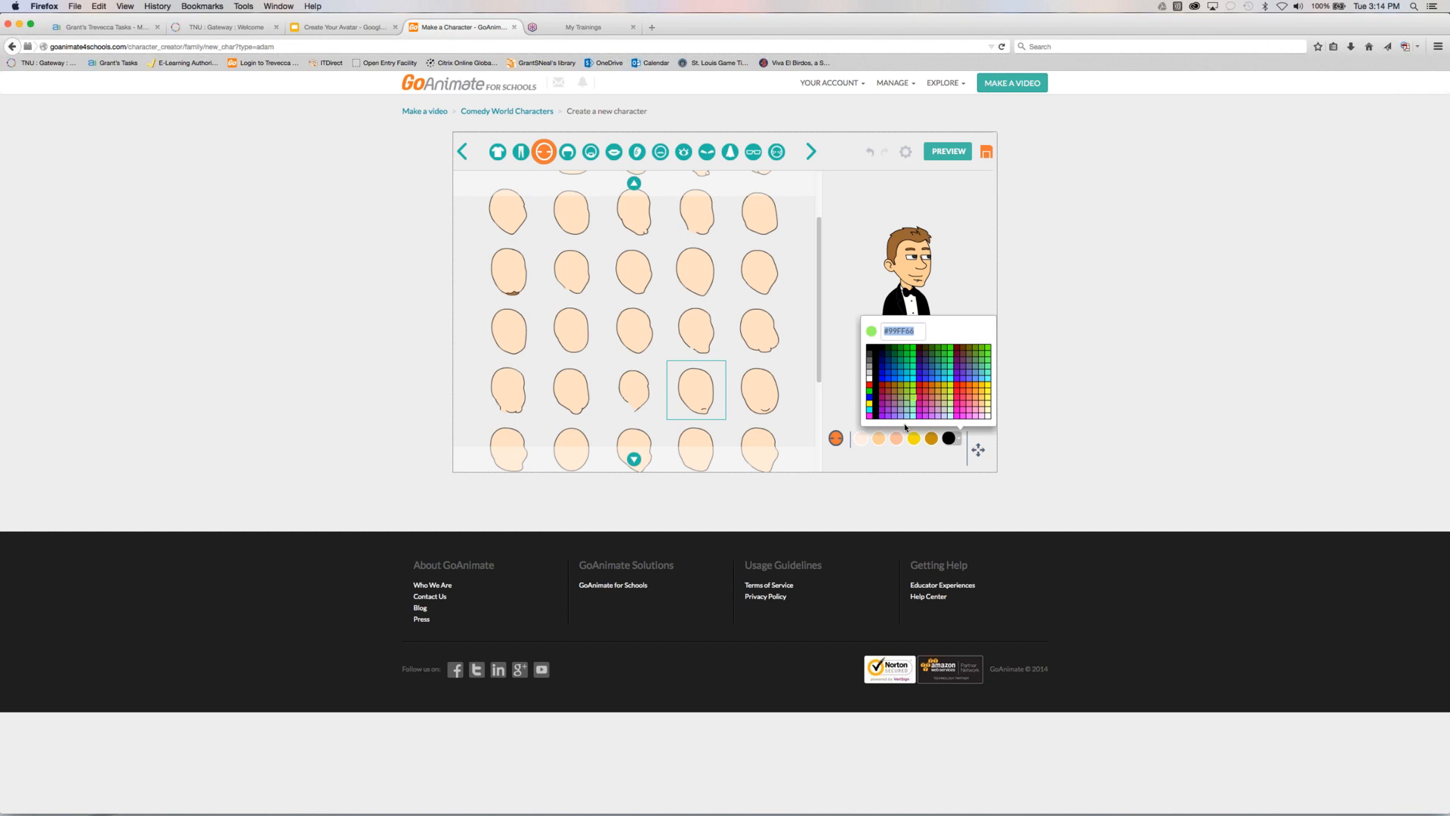
pyautogui.click(910, 455)
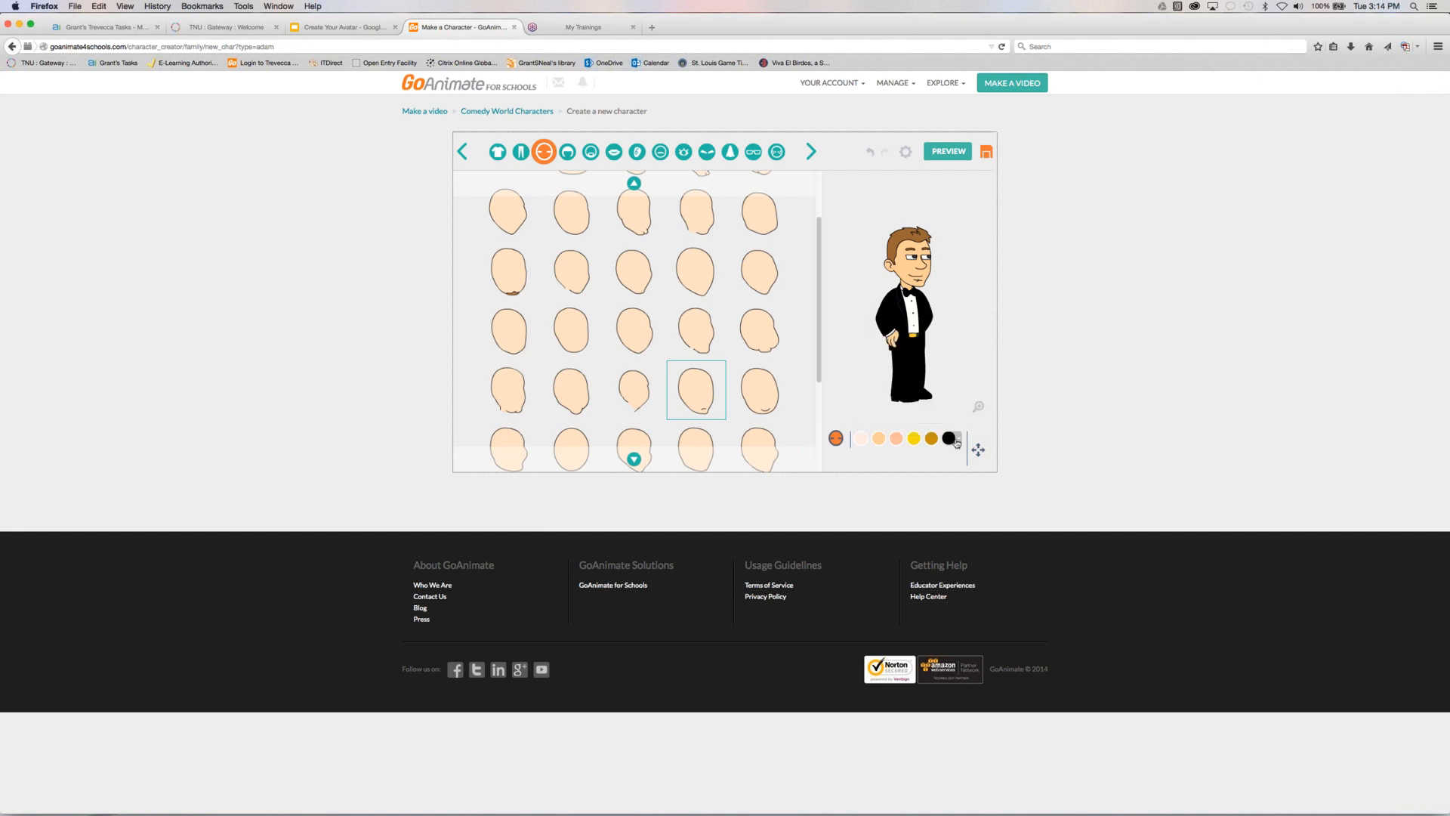
pyautogui.click(955, 444)
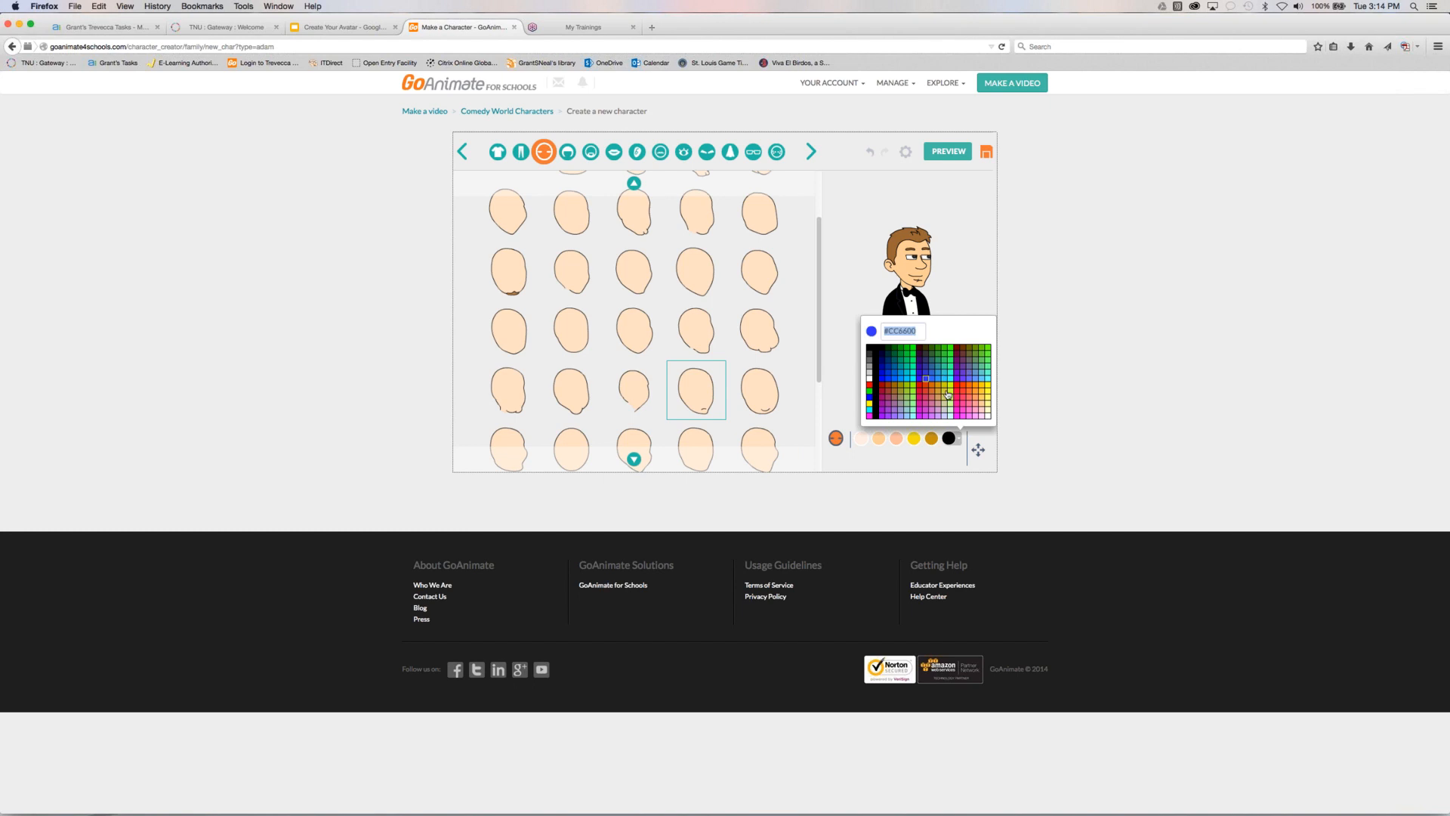
pyautogui.click(925, 458)
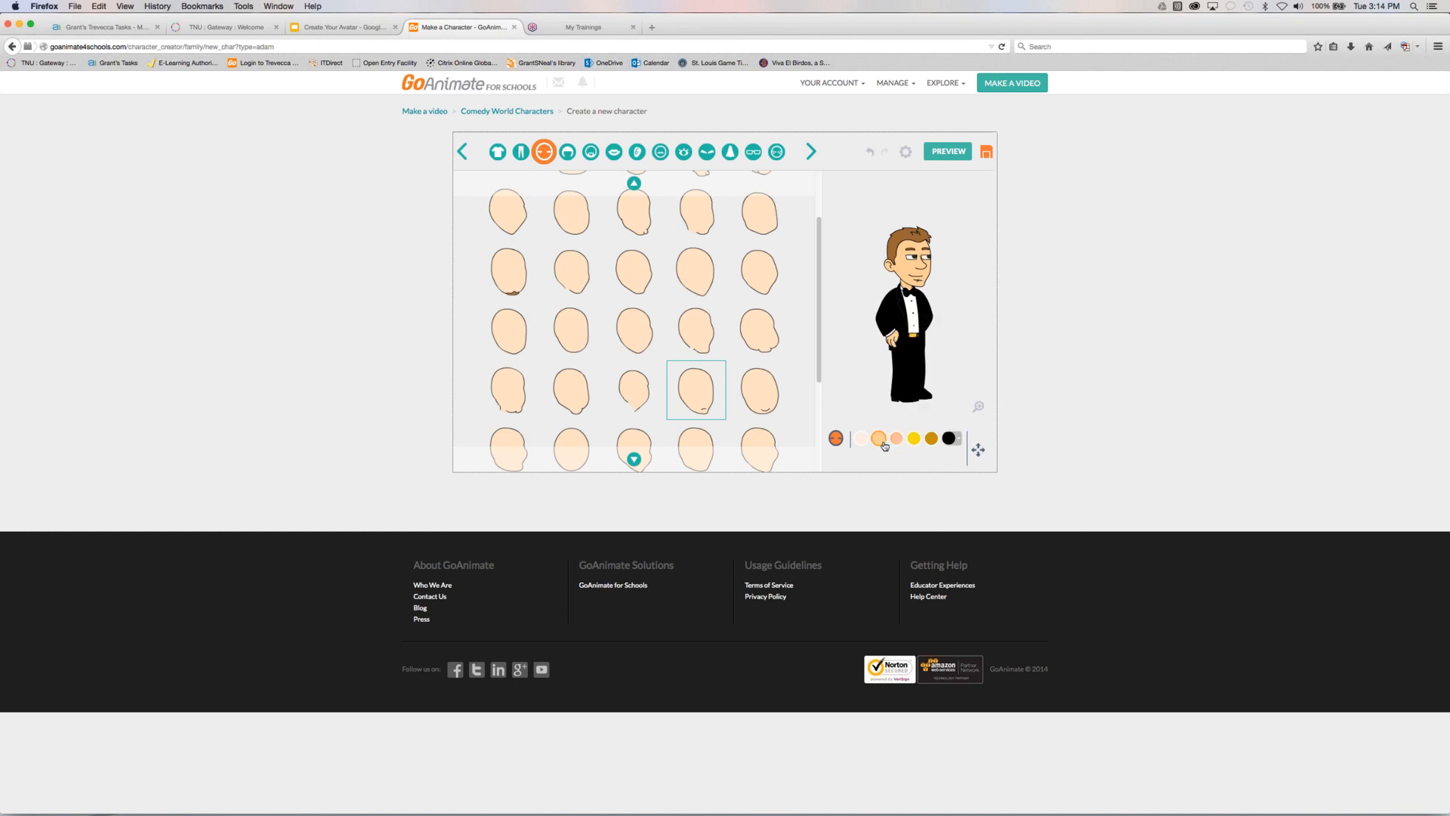
# Try the brown skin tone and set the character's skin to the light peach tone
pyautogui.click(933, 441)
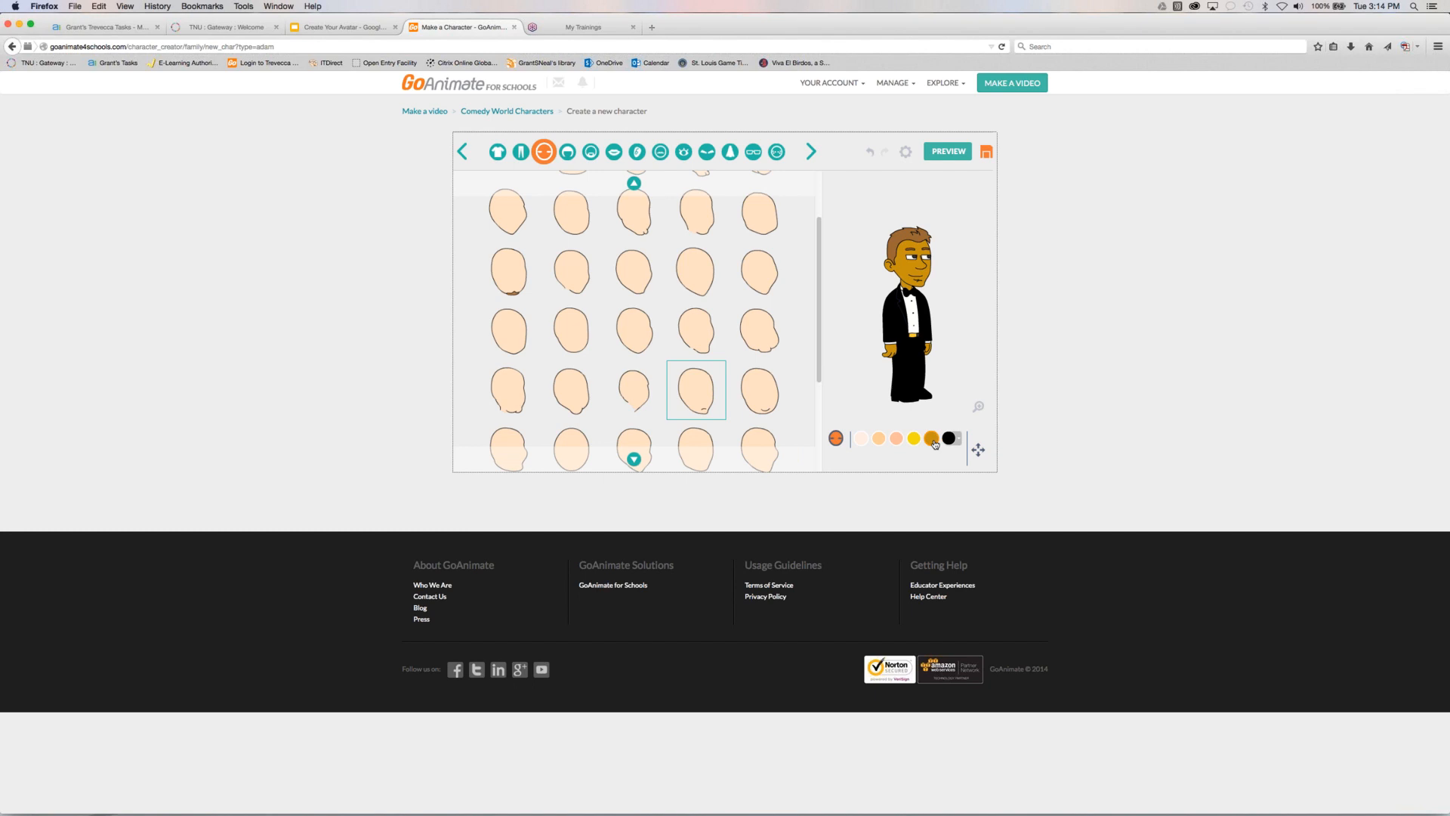
pyautogui.click(879, 441)
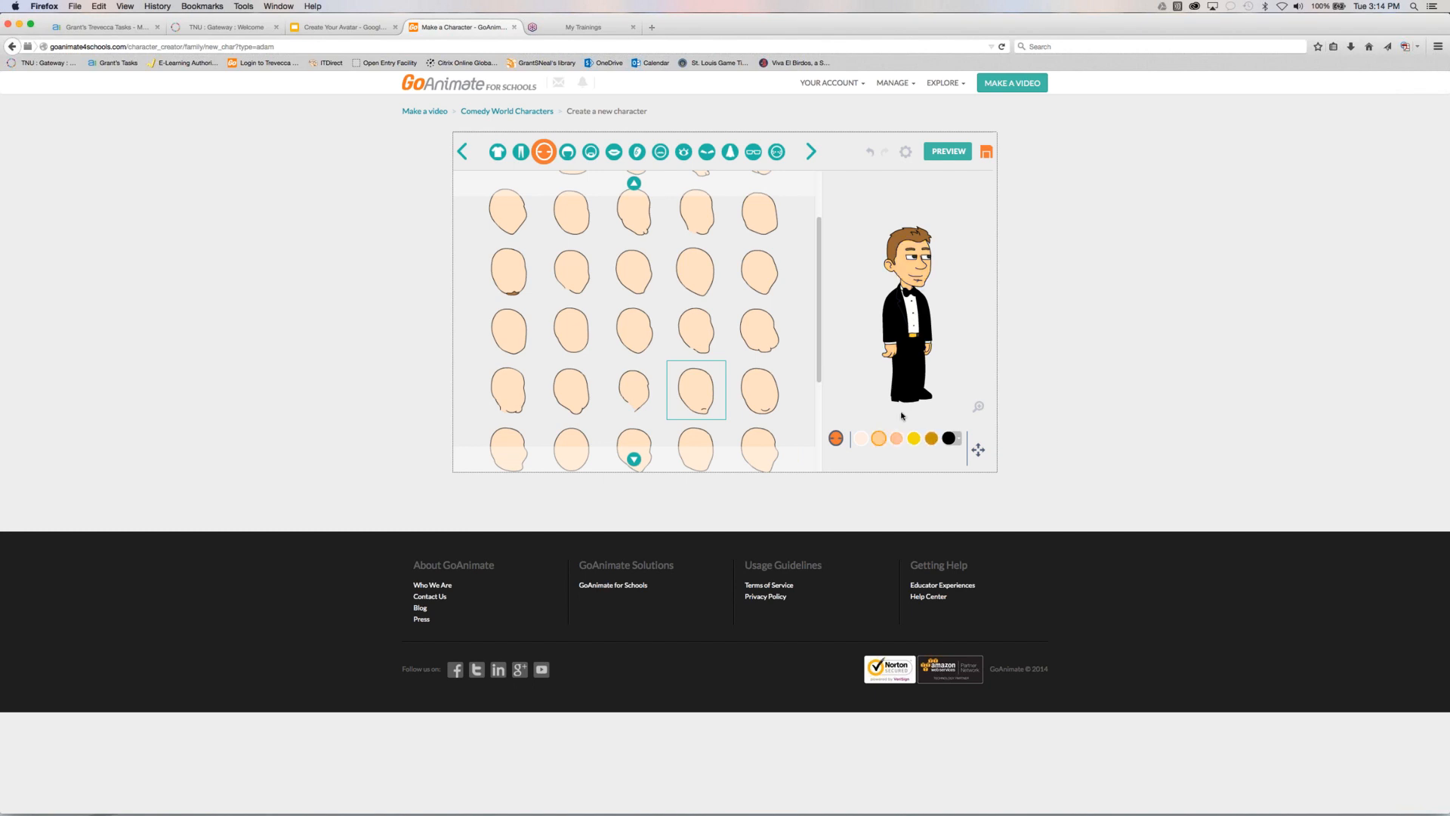
# Try long wavy hair, long straight hair with bangs and the thin receding hairstyles on the character
pyautogui.click(568, 152)
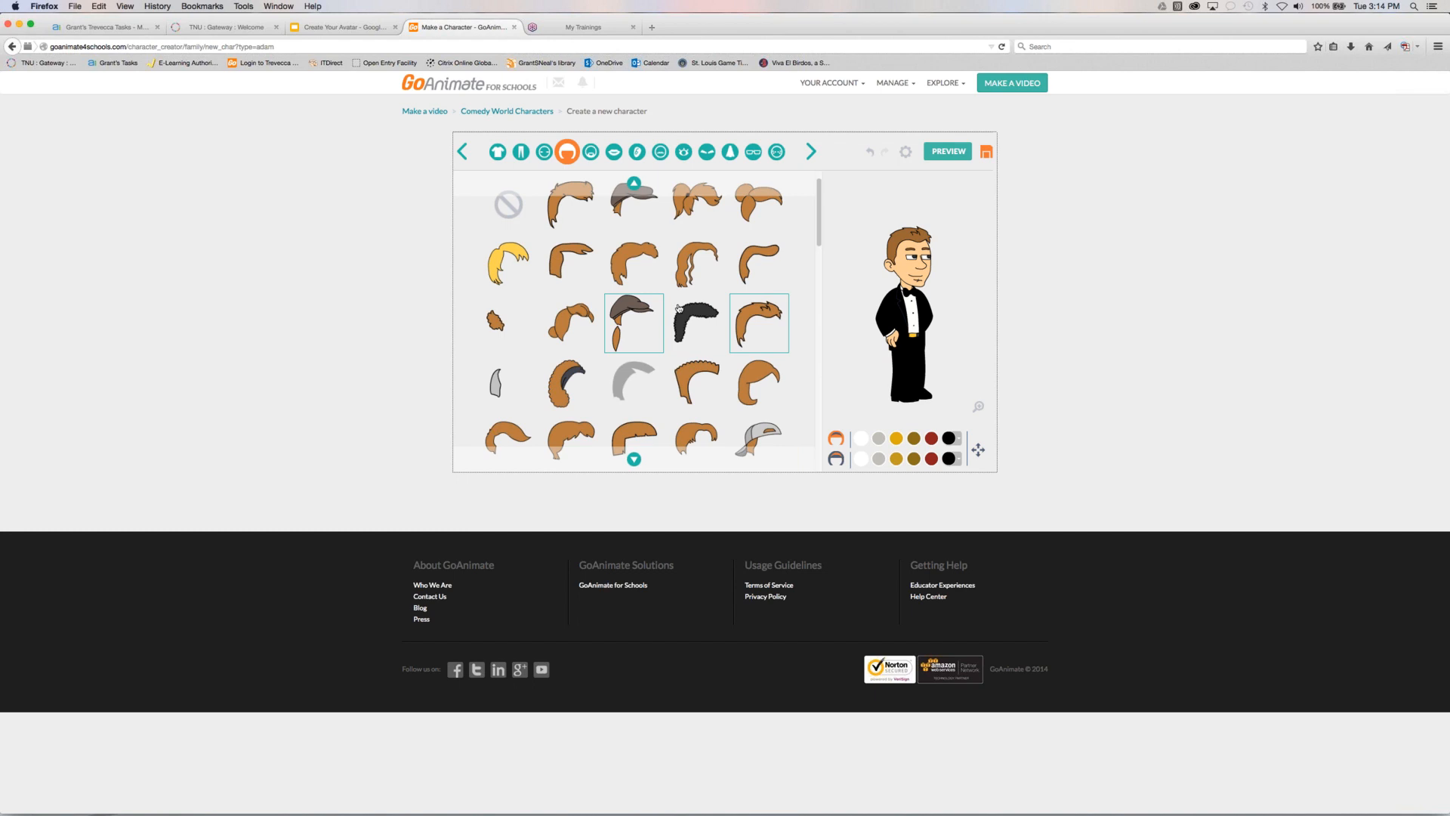
pyautogui.scroll(-3, 819, 226)
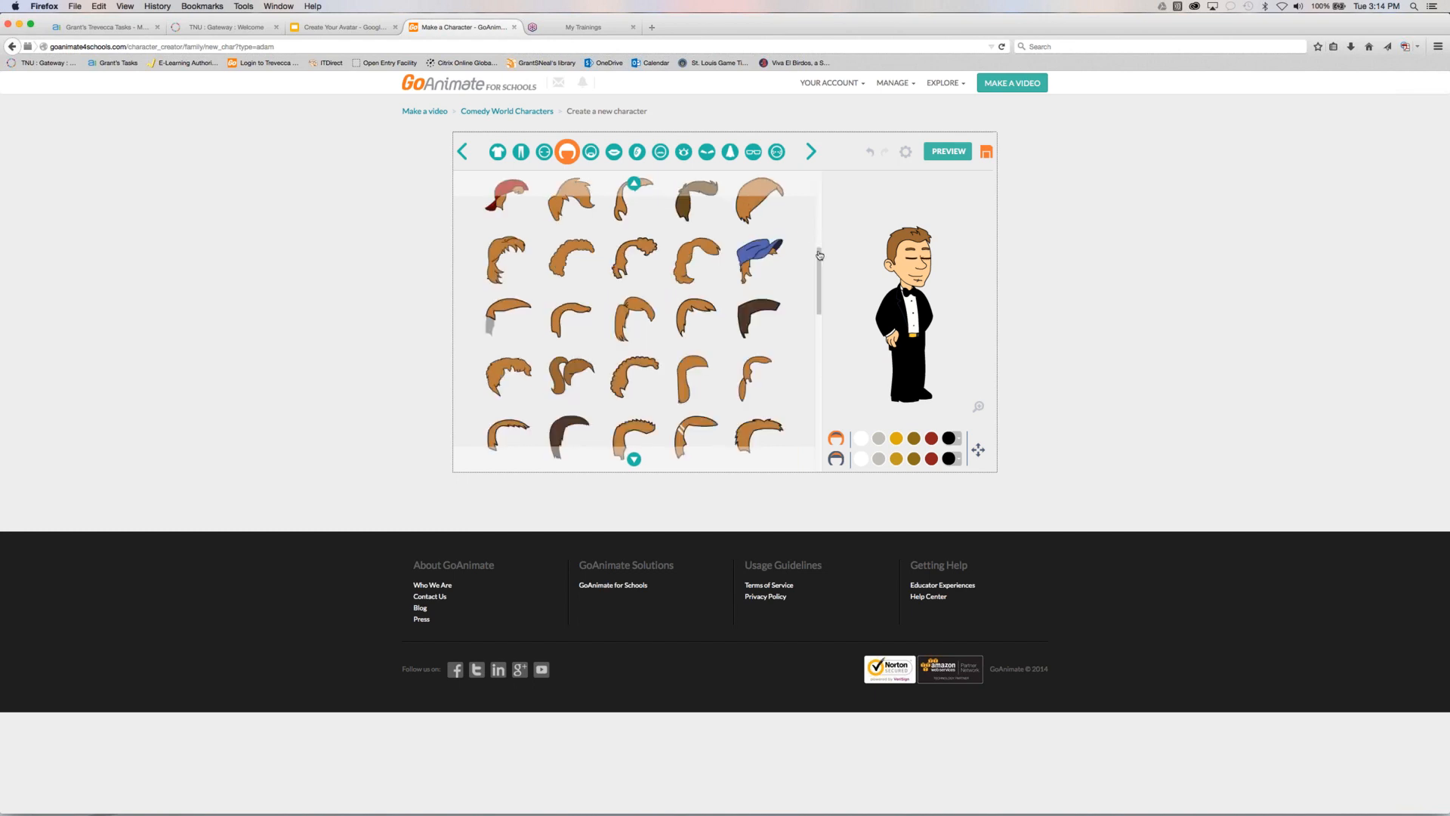
pyautogui.moveTo(820, 257); pyautogui.dragTo(818, 384)
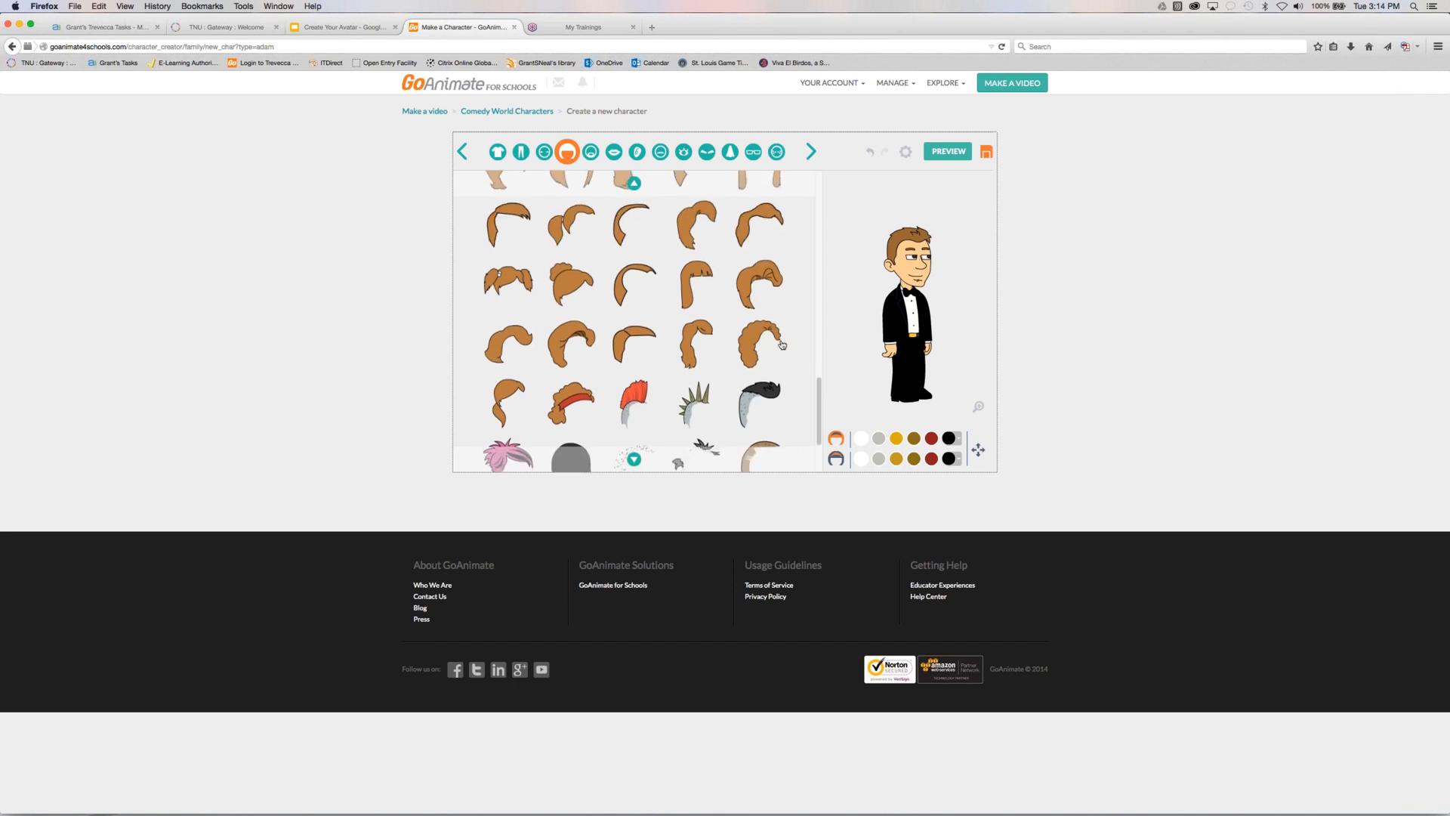
pyautogui.click(753, 340)
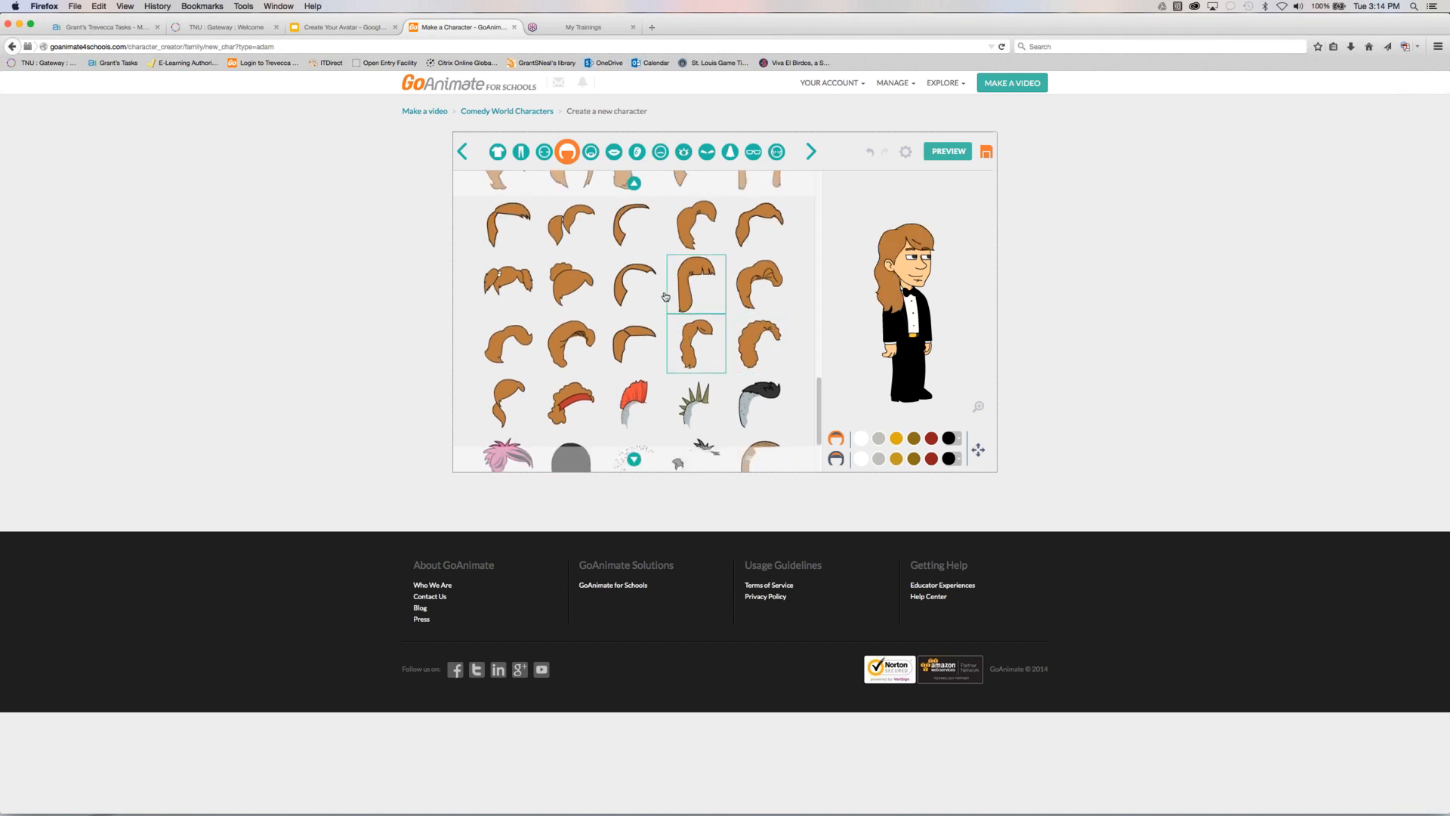
pyautogui.click(634, 290)
pyautogui.click(689, 291)
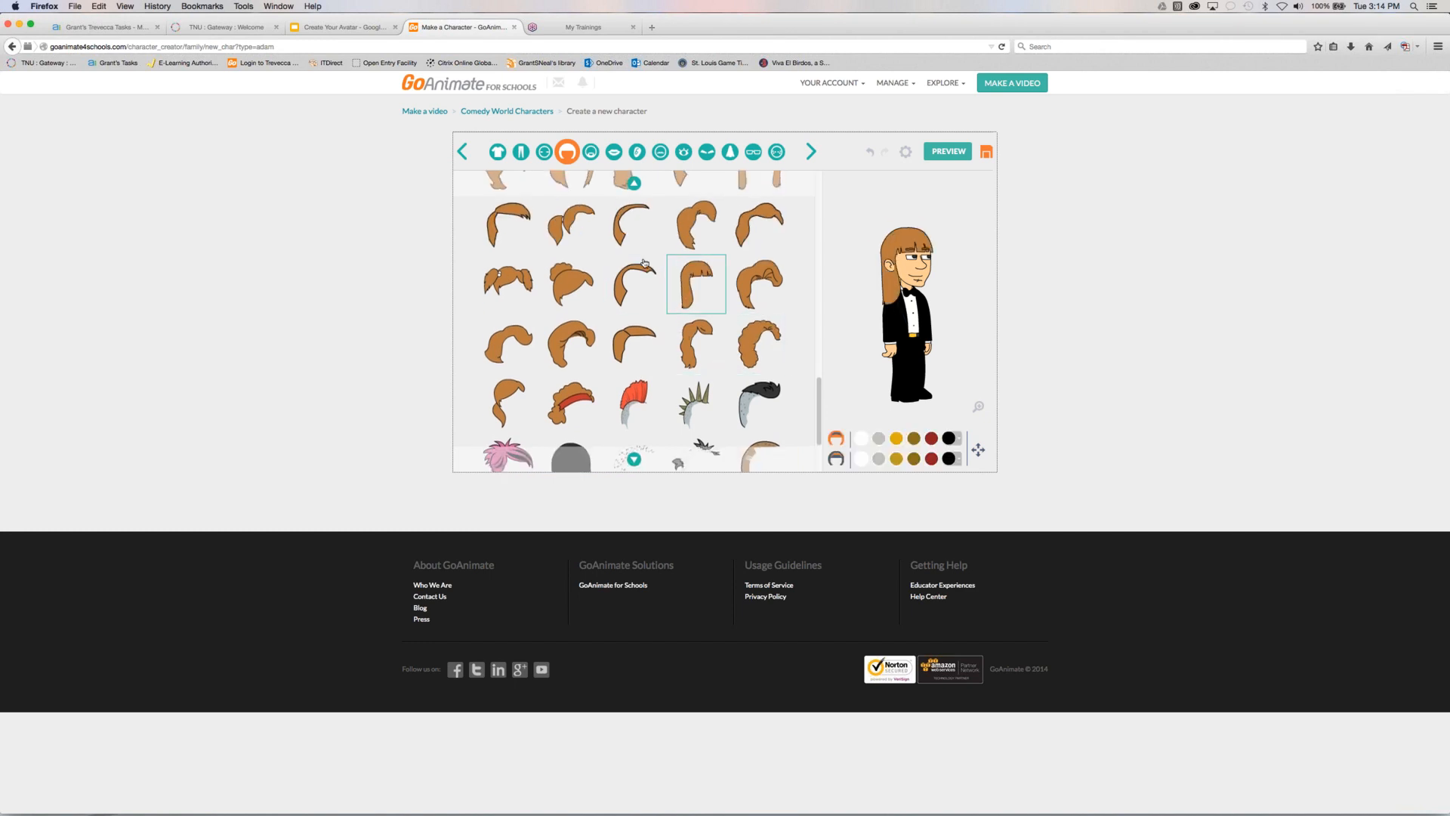
pyautogui.click(633, 236)
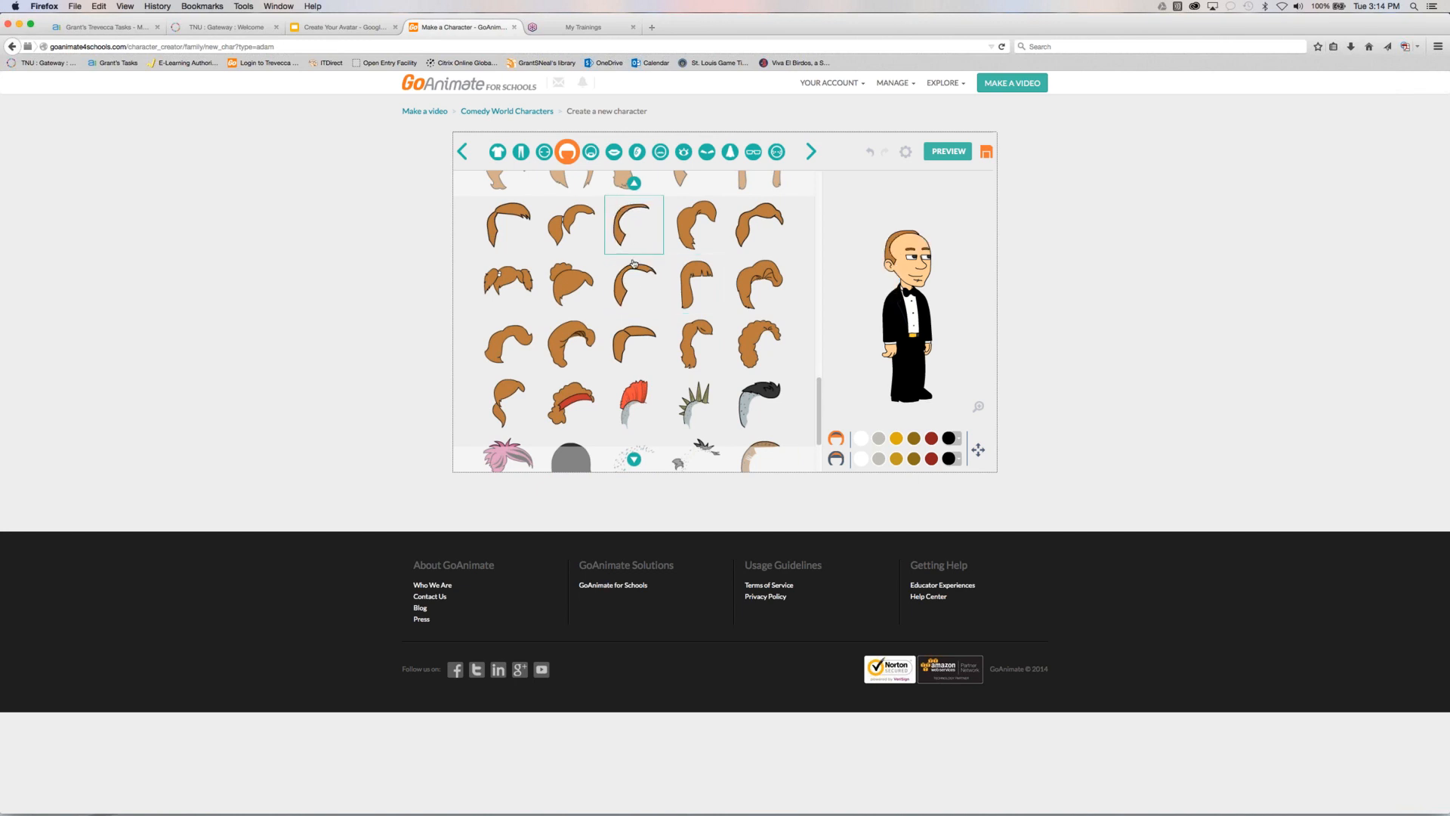
pyautogui.click(635, 289)
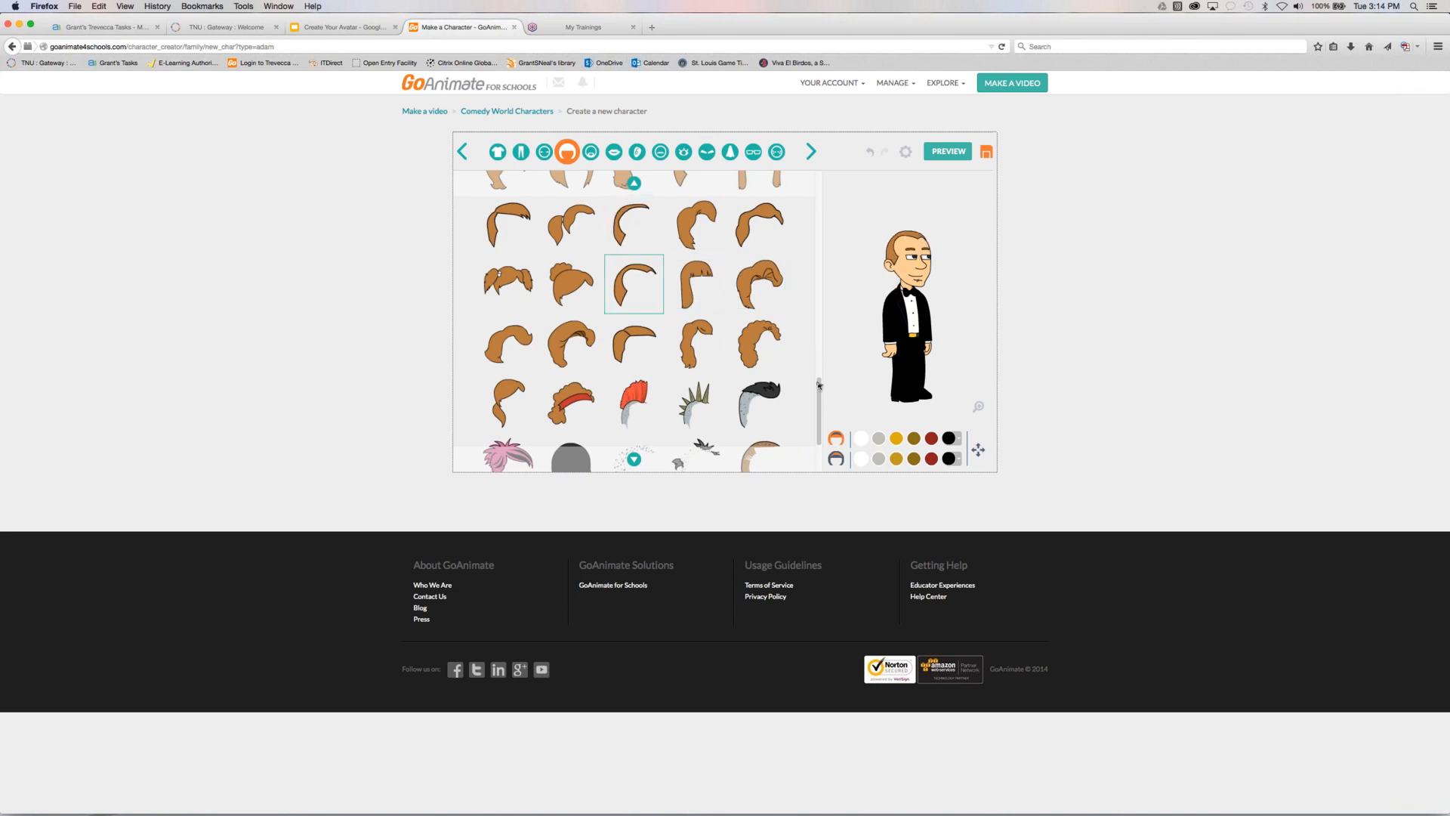
# Try the grey close-shaved hairstyle in different hair colours, and make the character bald with the no-hair option
pyautogui.moveTo(820, 385); pyautogui.dragTo(809, 230)
pyautogui.scroll(5, 809, 230)
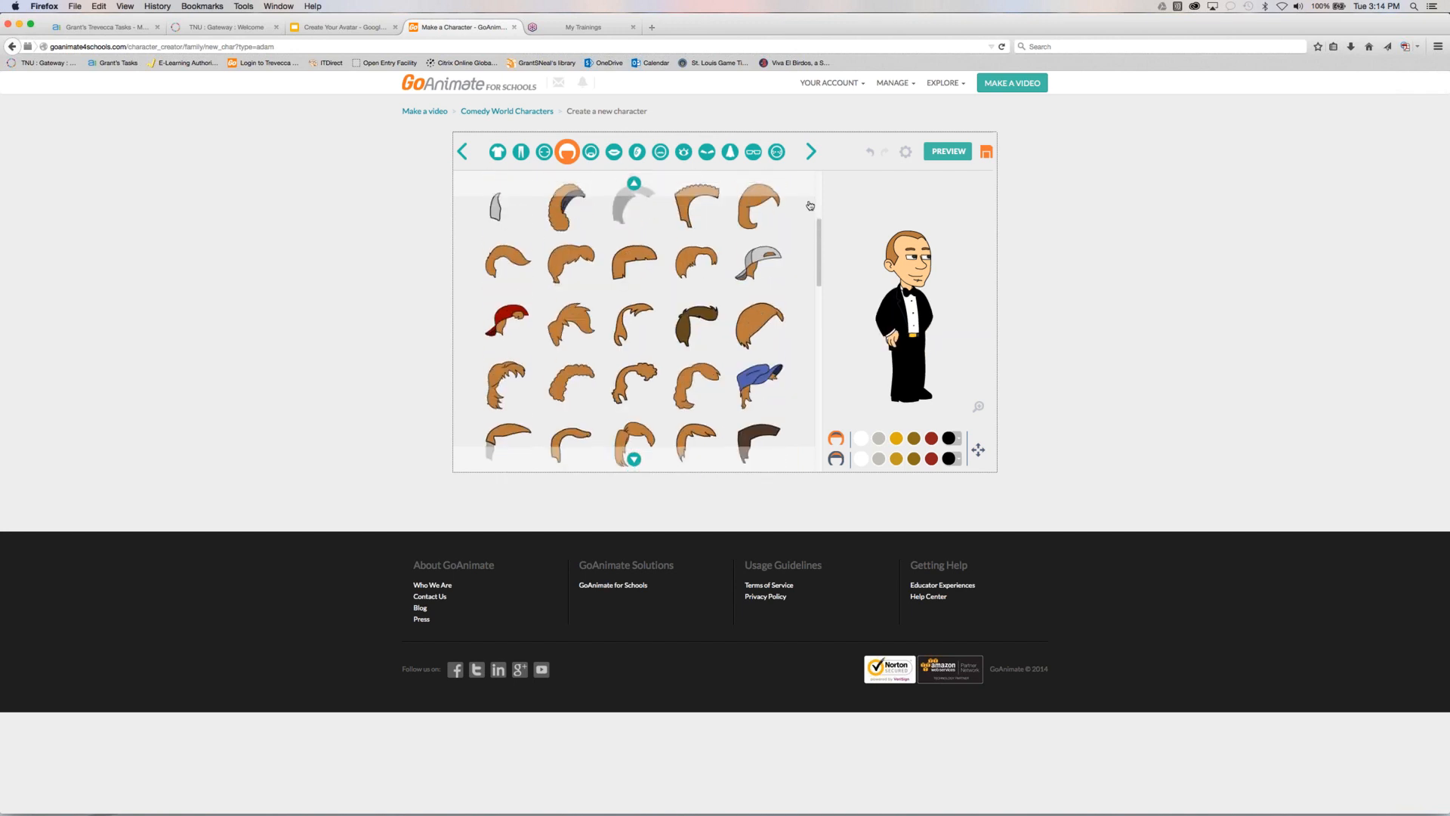
pyautogui.click(650, 312)
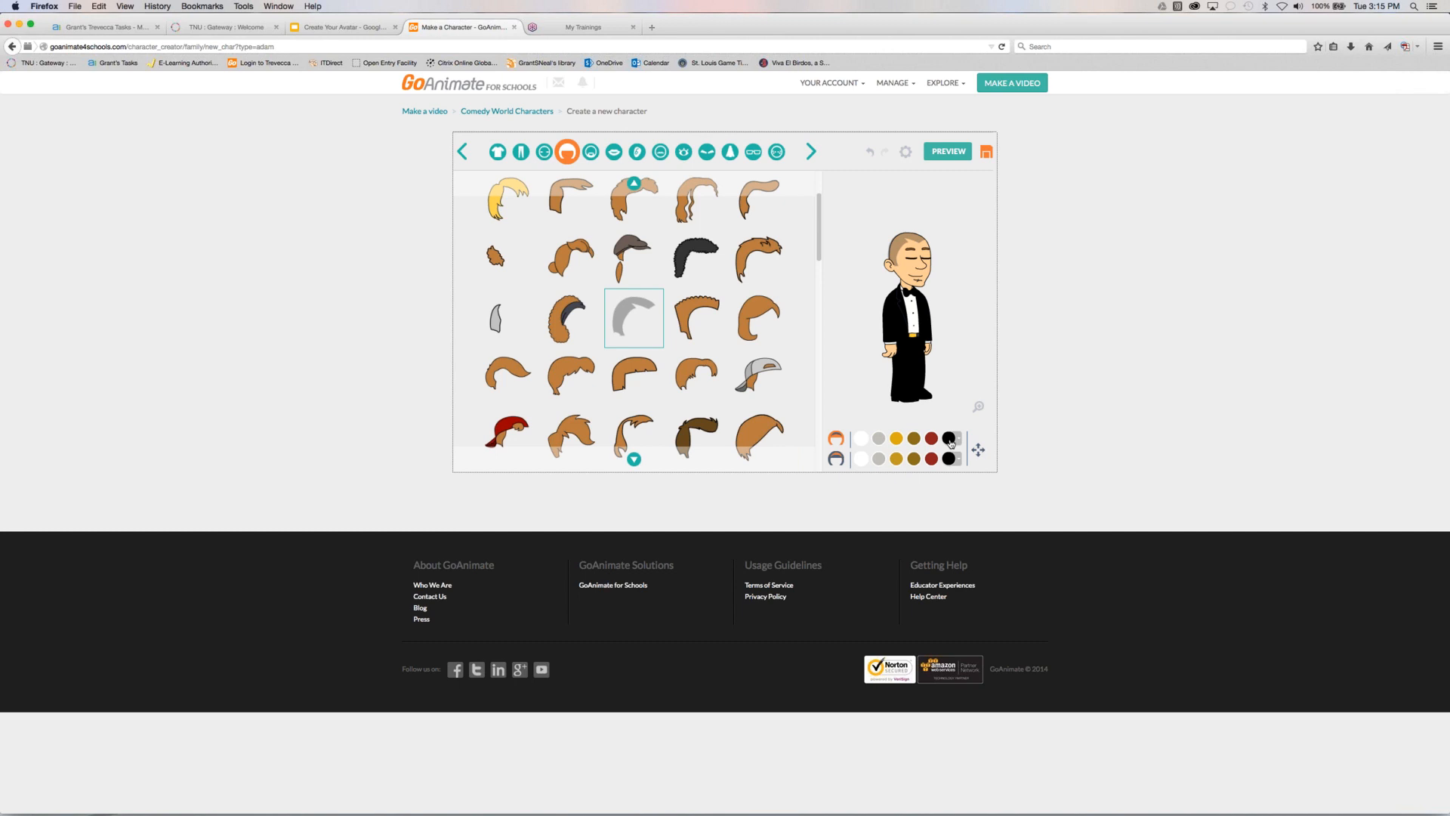
pyautogui.click(900, 440)
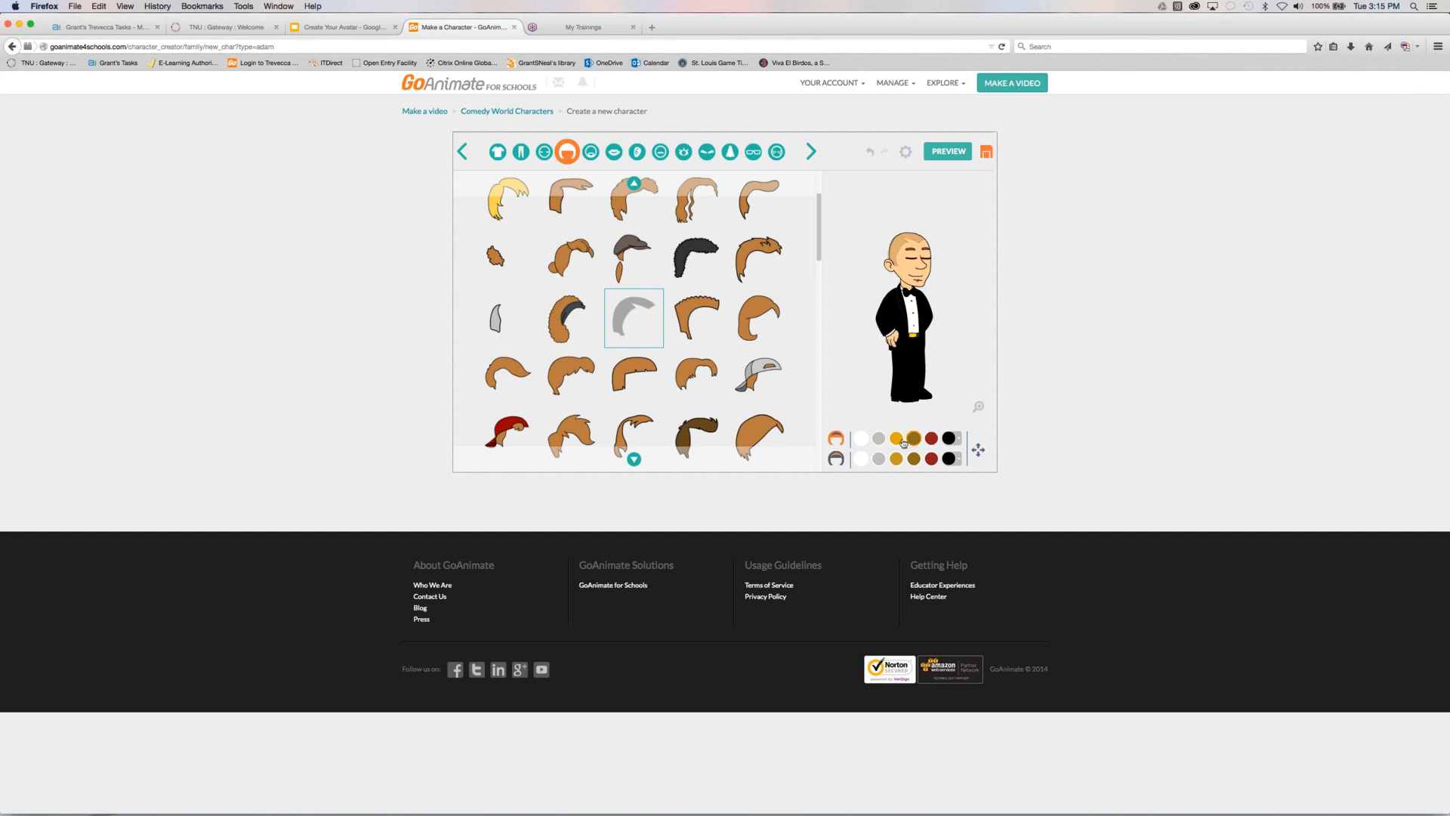
pyautogui.click(880, 442)
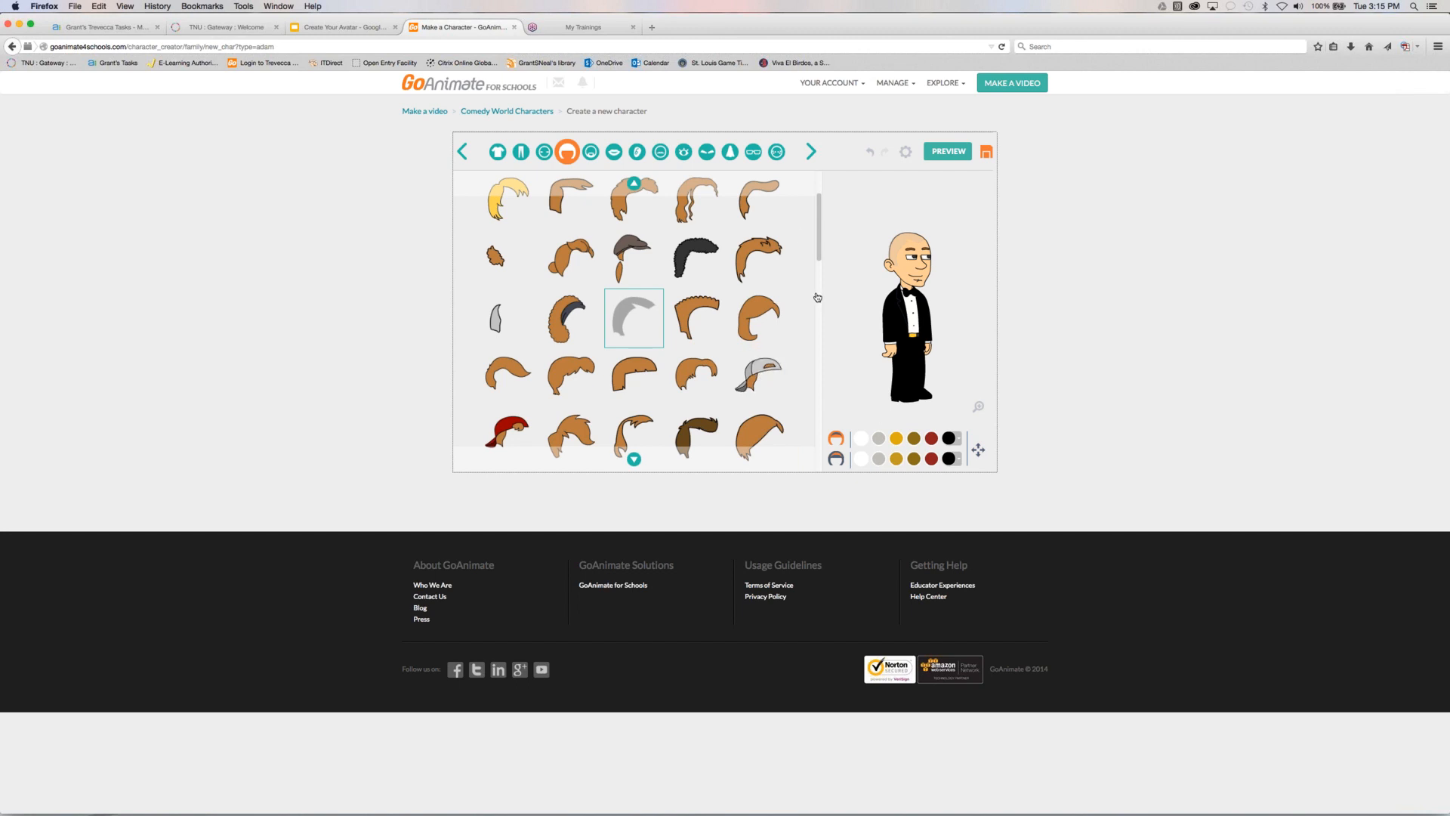
pyautogui.scroll(3, 821, 195)
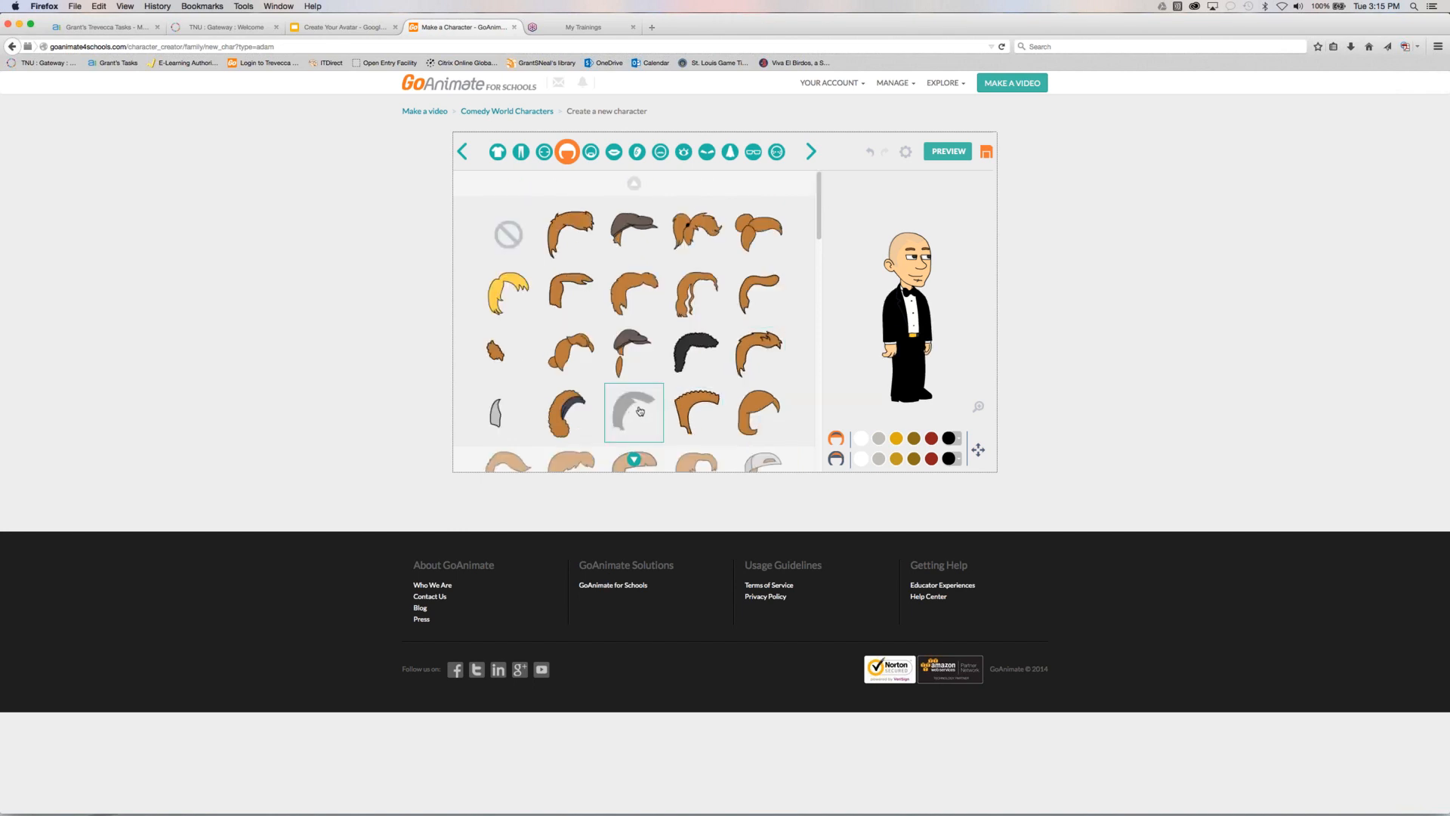
pyautogui.click(505, 243)
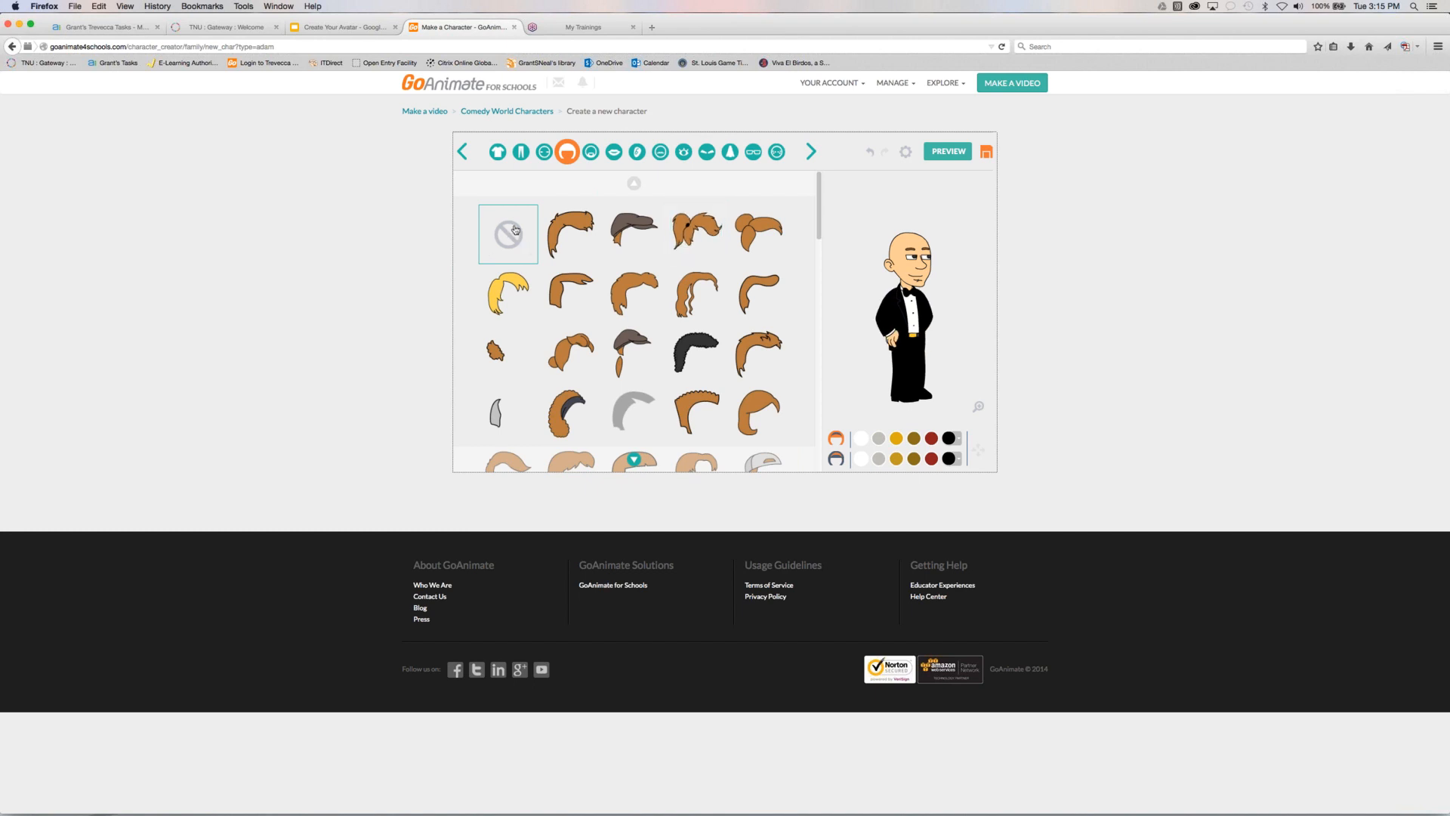
# Compare no facial hair with the full bushy beard, and give the character the round goatee encircling the mouth
pyautogui.click(591, 153)
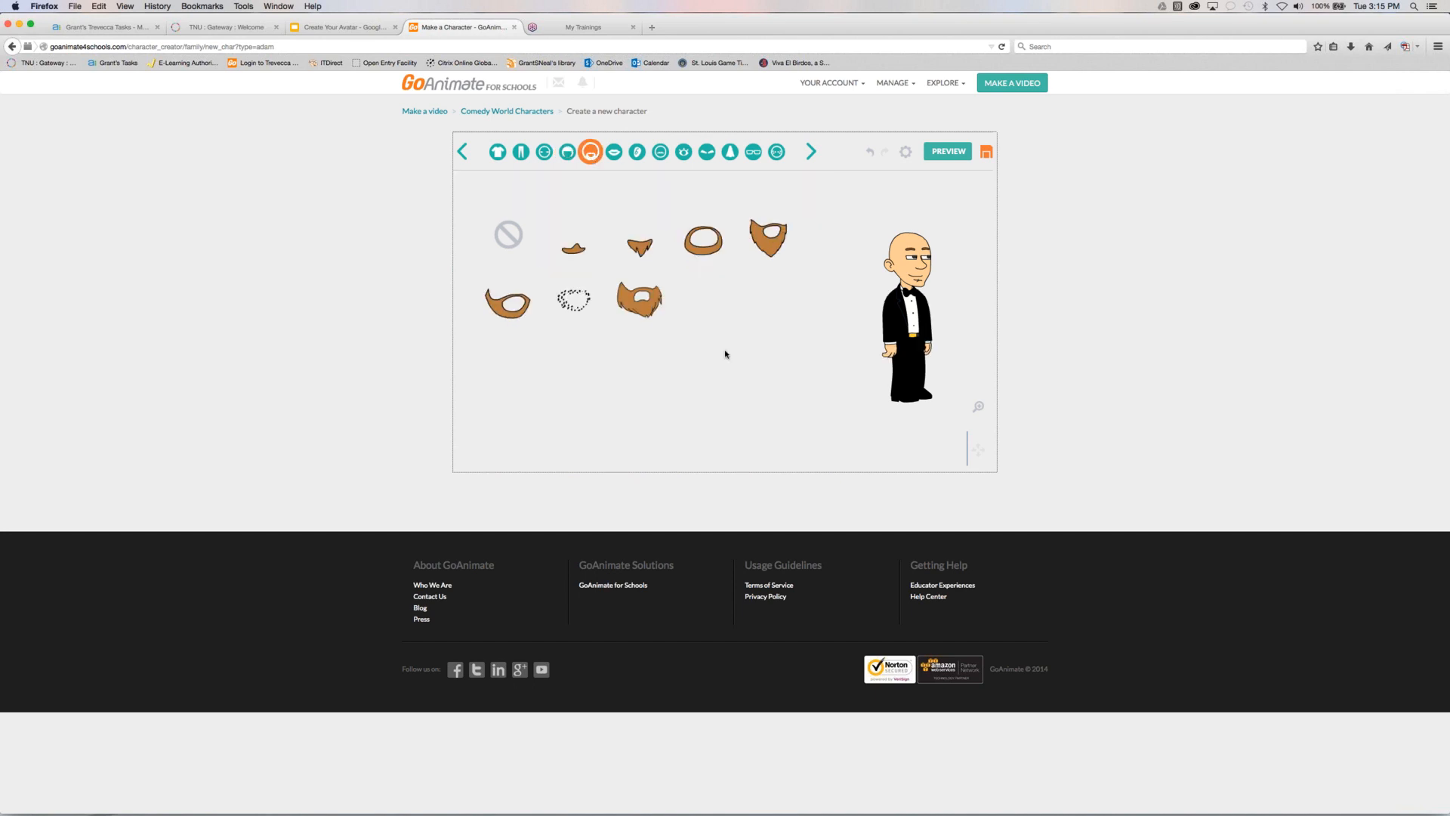
pyautogui.click(517, 240)
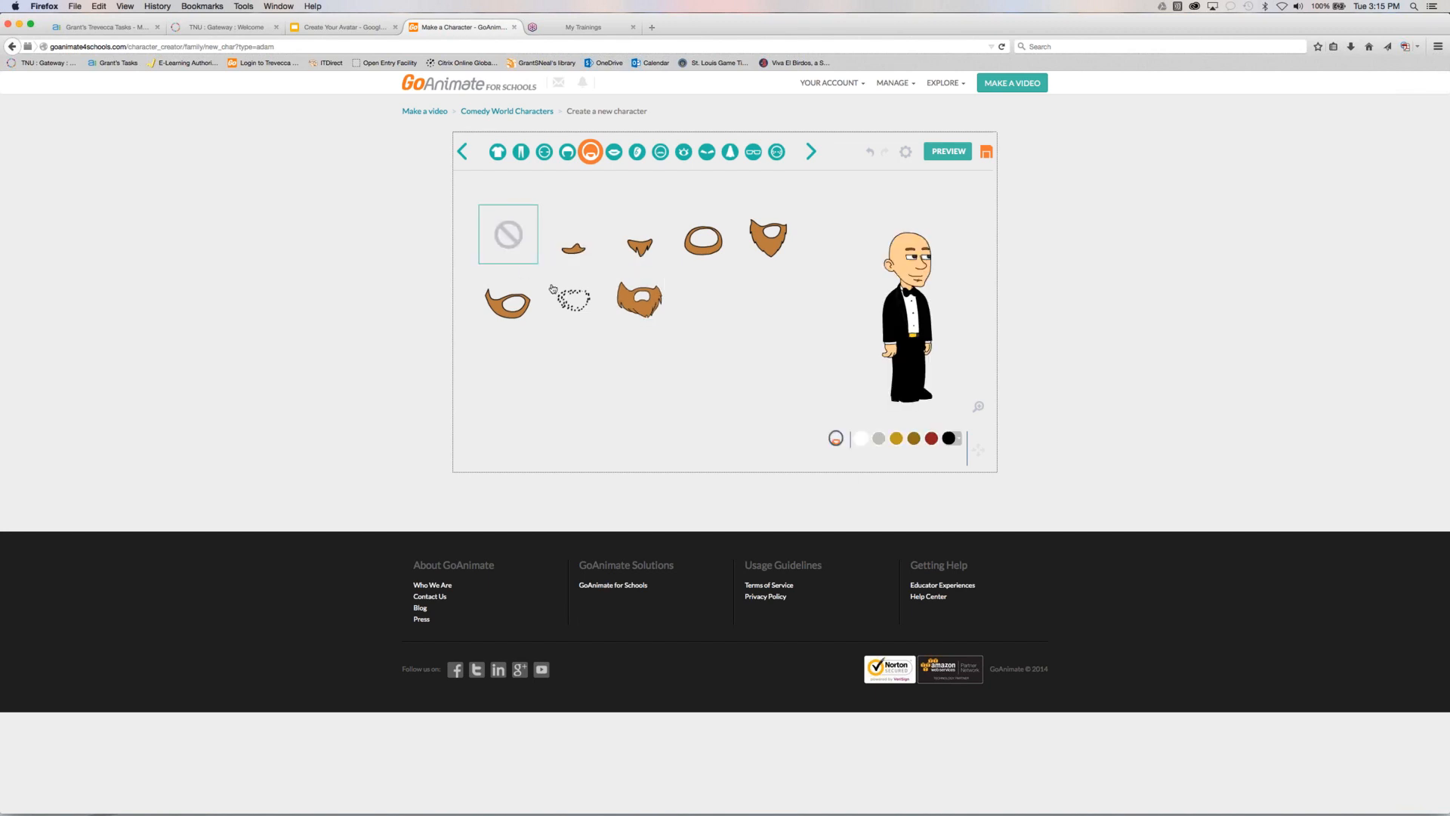
pyautogui.click(640, 286)
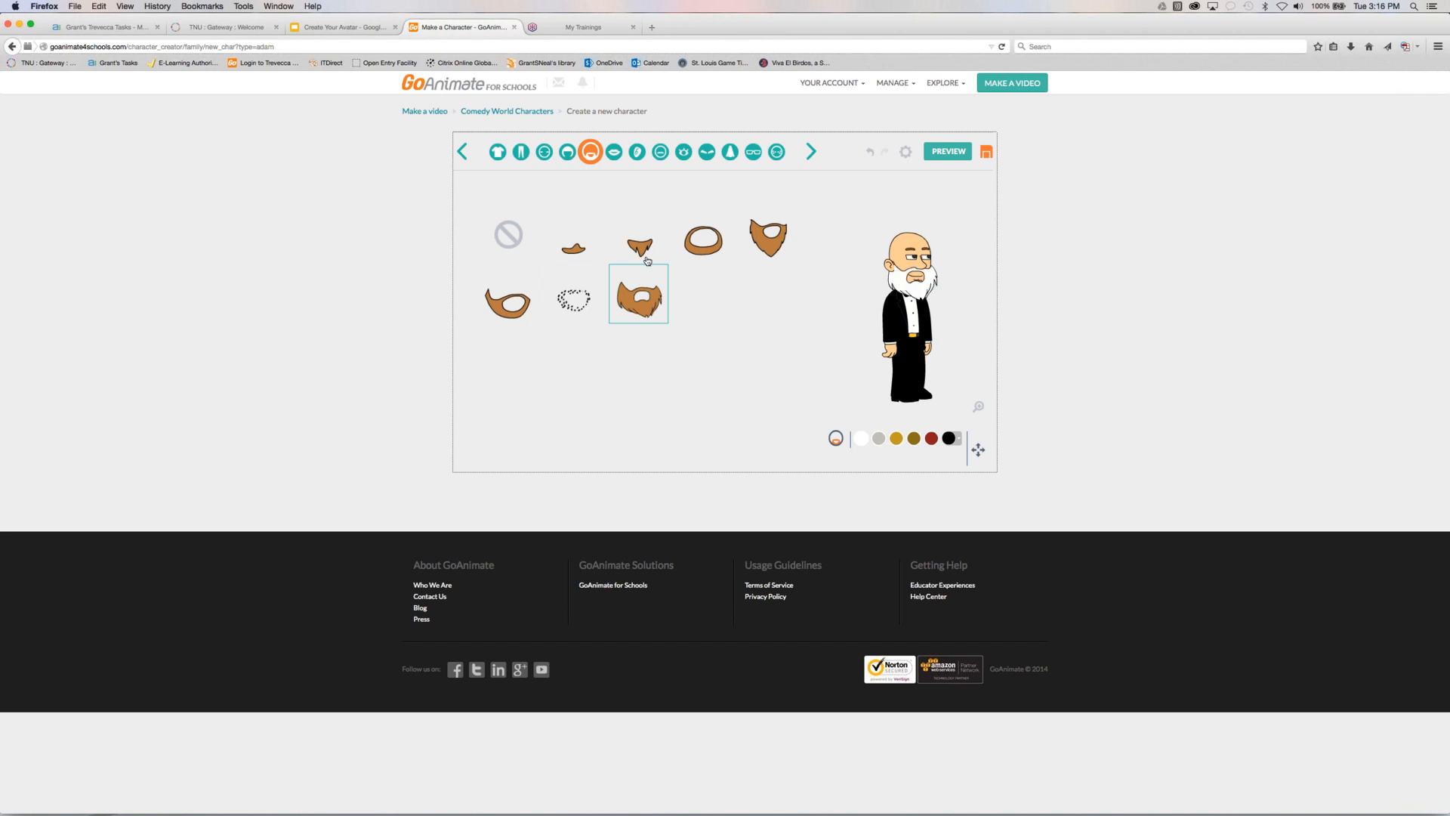
pyautogui.click(695, 252)
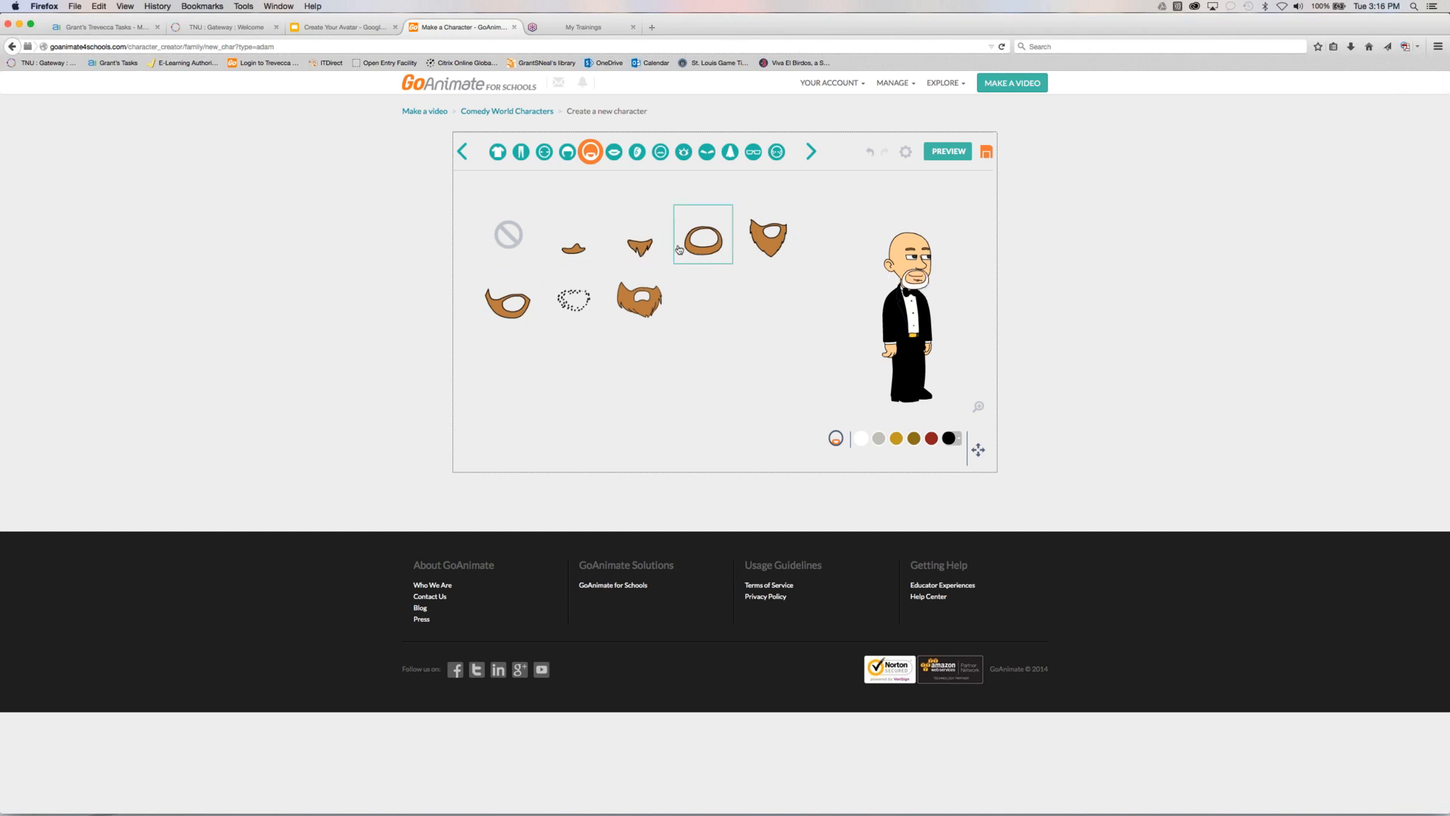
# Give the character the full pointed beard, try a golden colour, and set the beard to brown with a custom colour
pyautogui.click(772, 253)
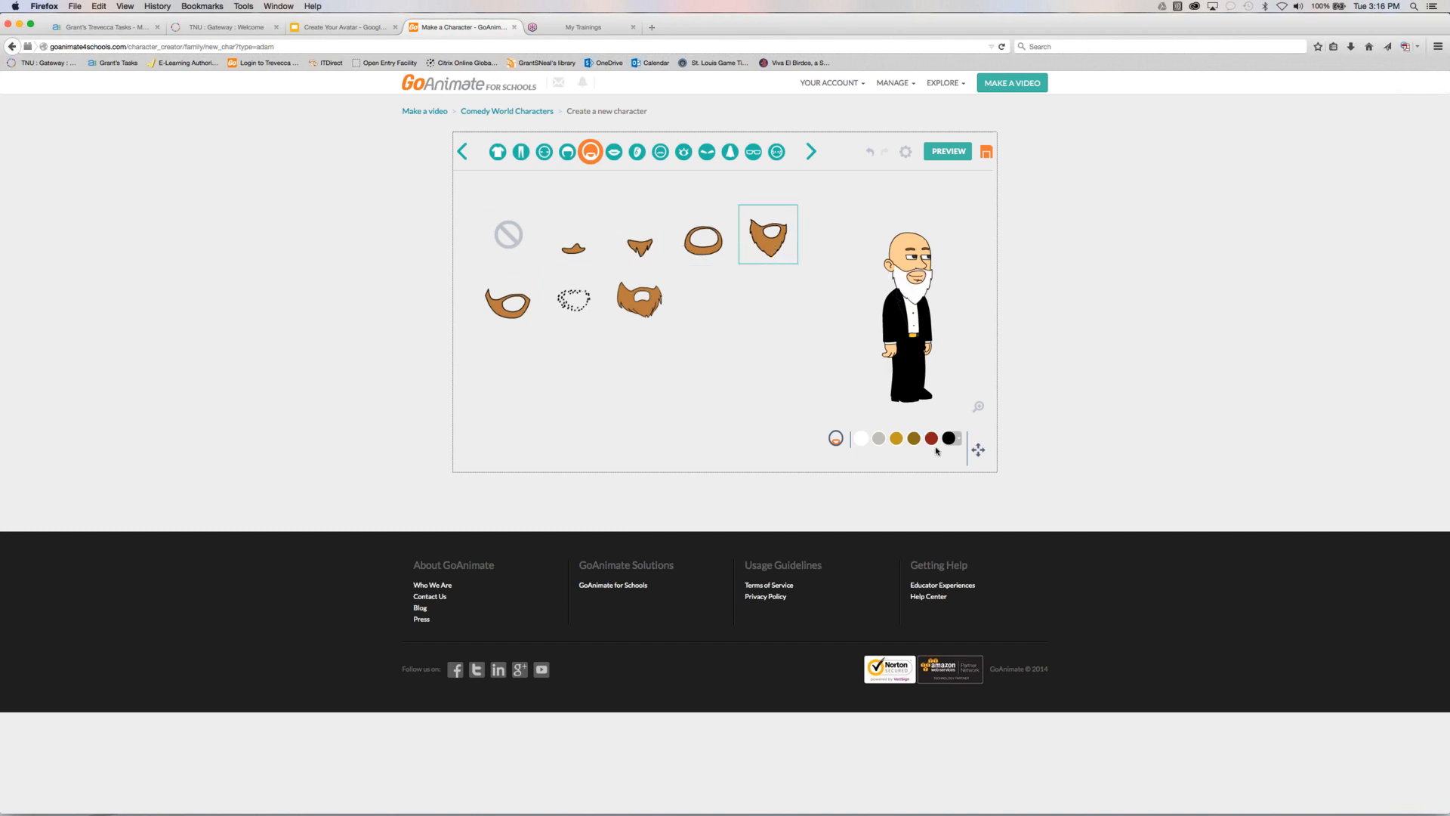
pyautogui.click(934, 445)
pyautogui.click(896, 439)
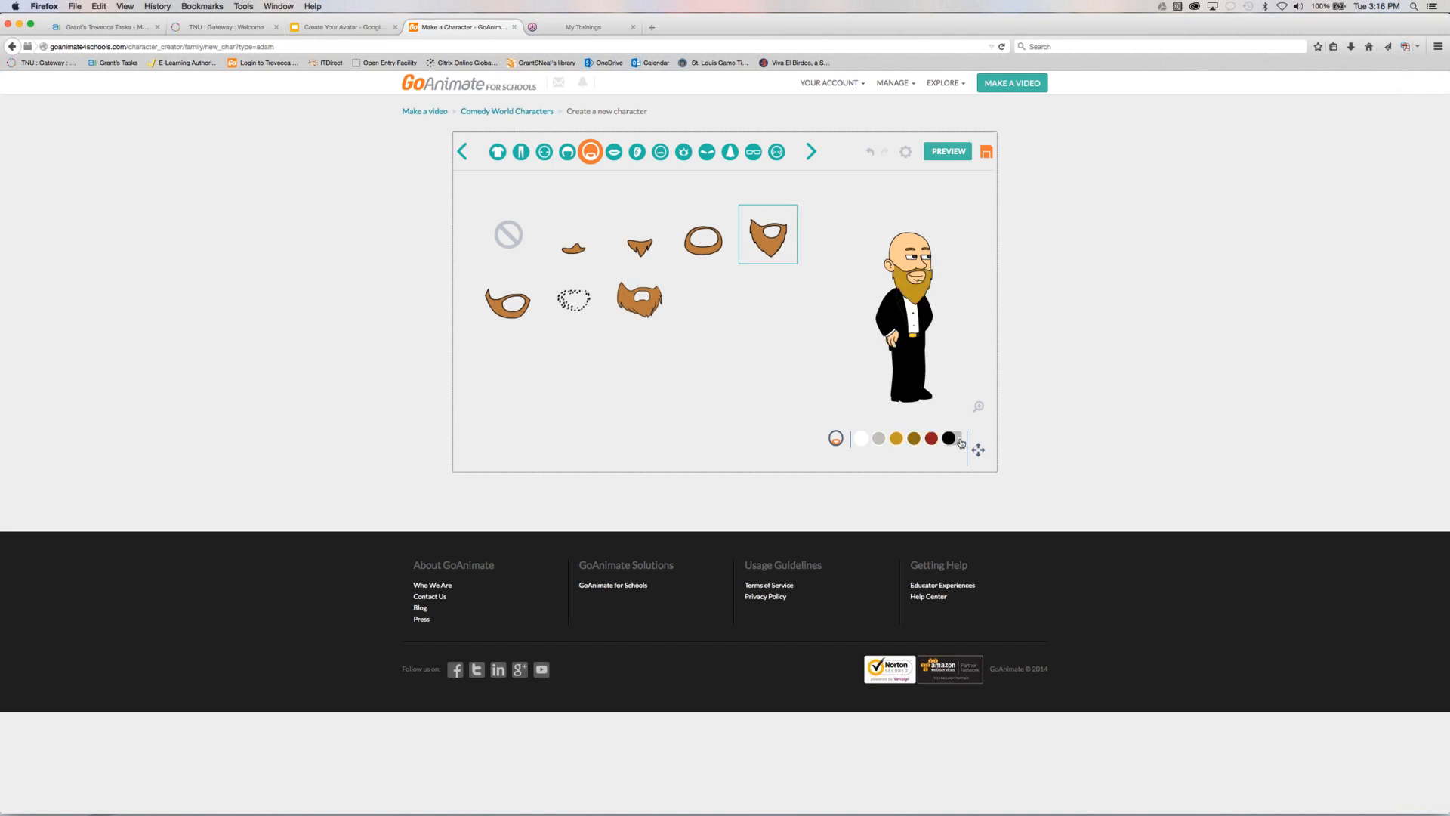
pyautogui.click(959, 440)
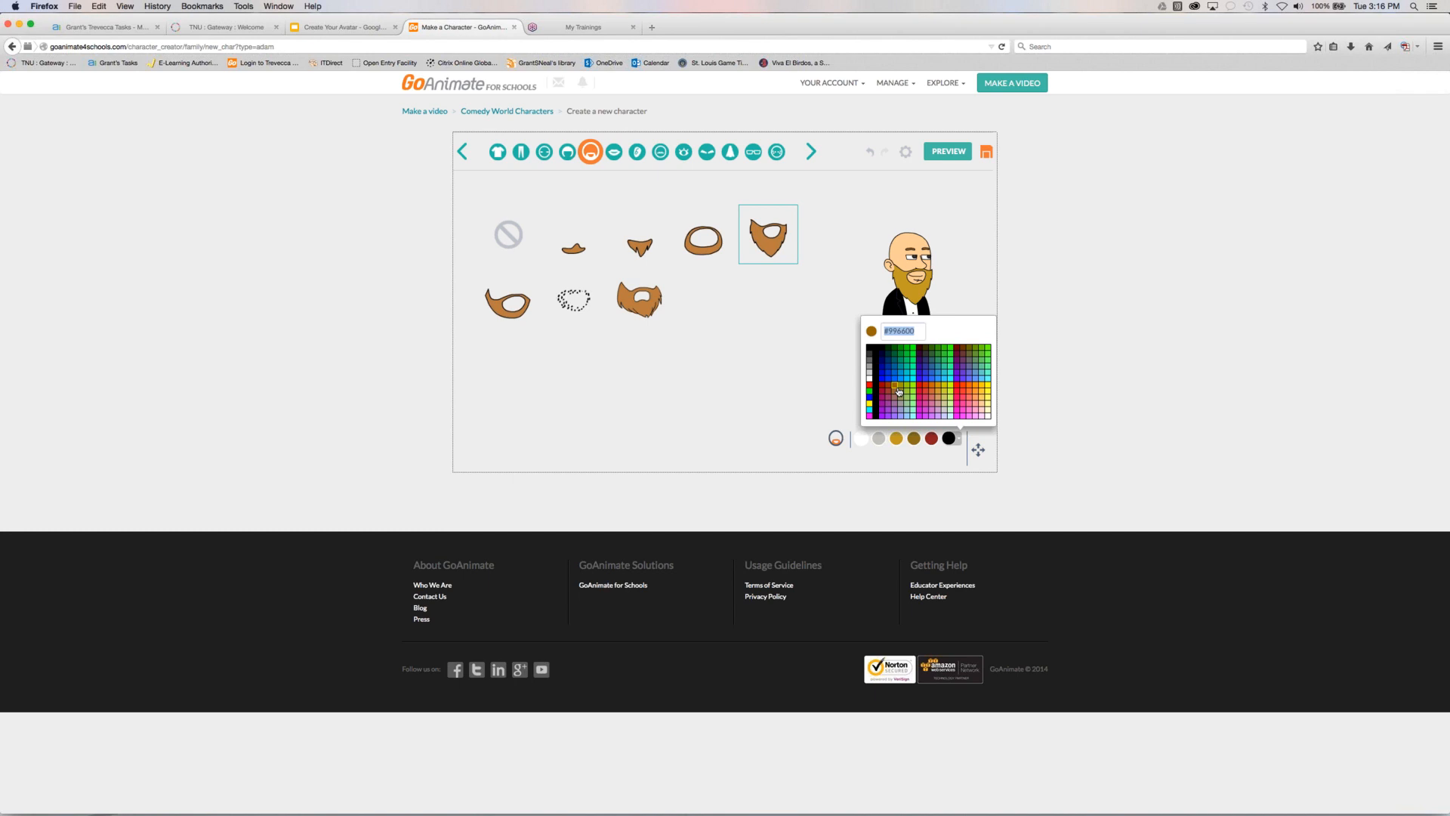
pyautogui.click(898, 391)
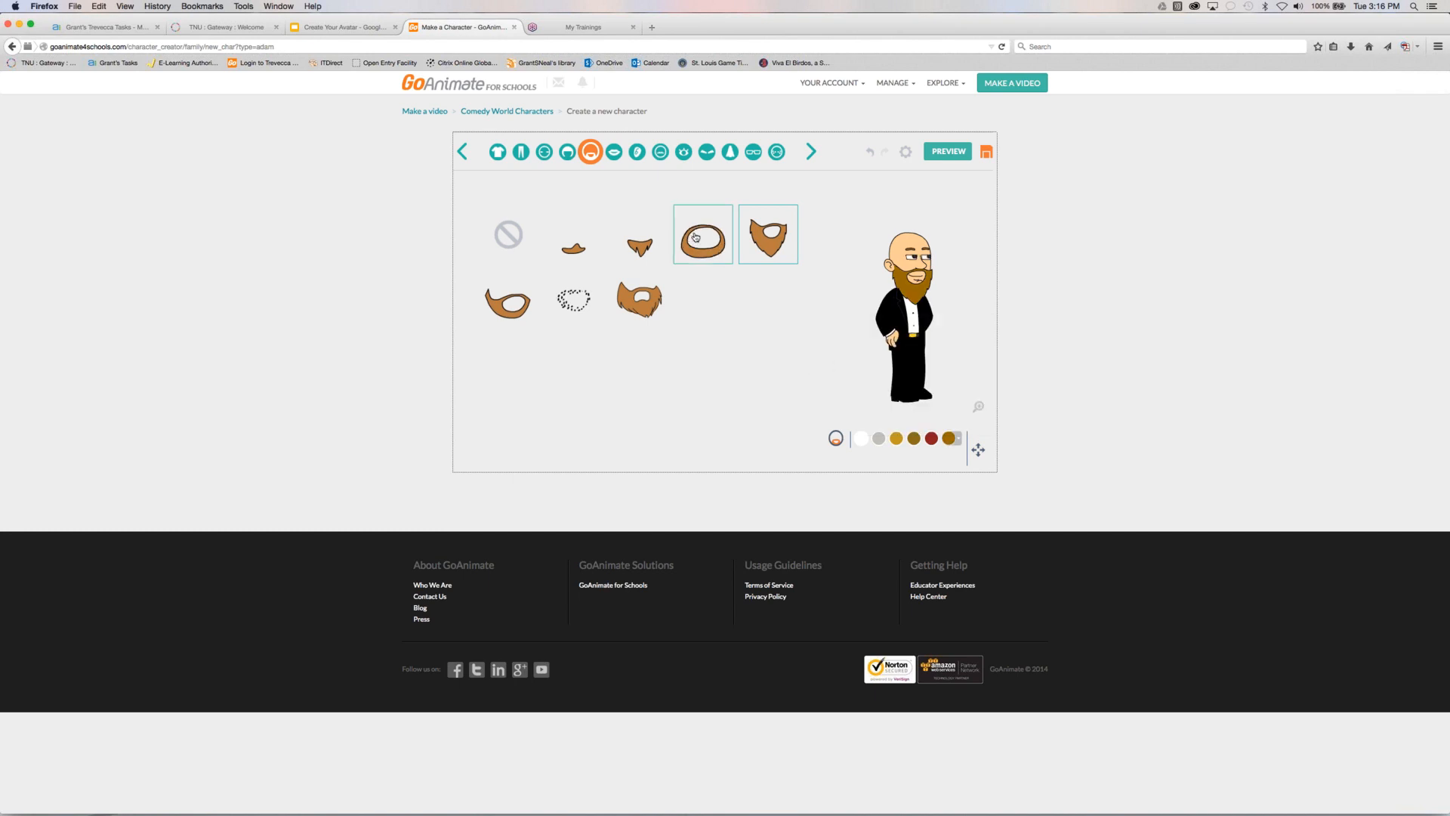
# Compare the no-mouth option and several line-drawn mouths on the character, and return to the plain smile
pyautogui.click(614, 152)
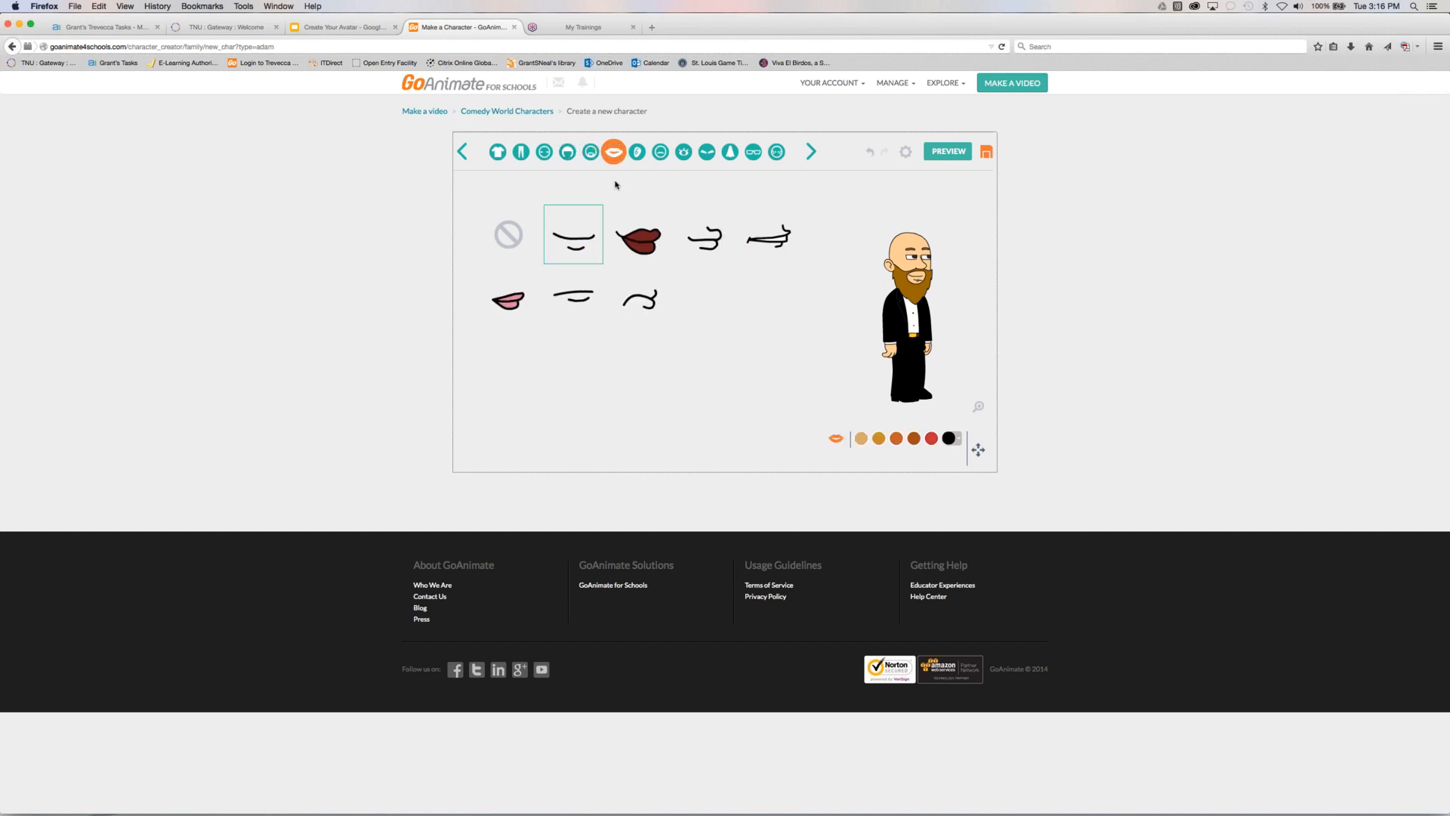
pyautogui.click(513, 239)
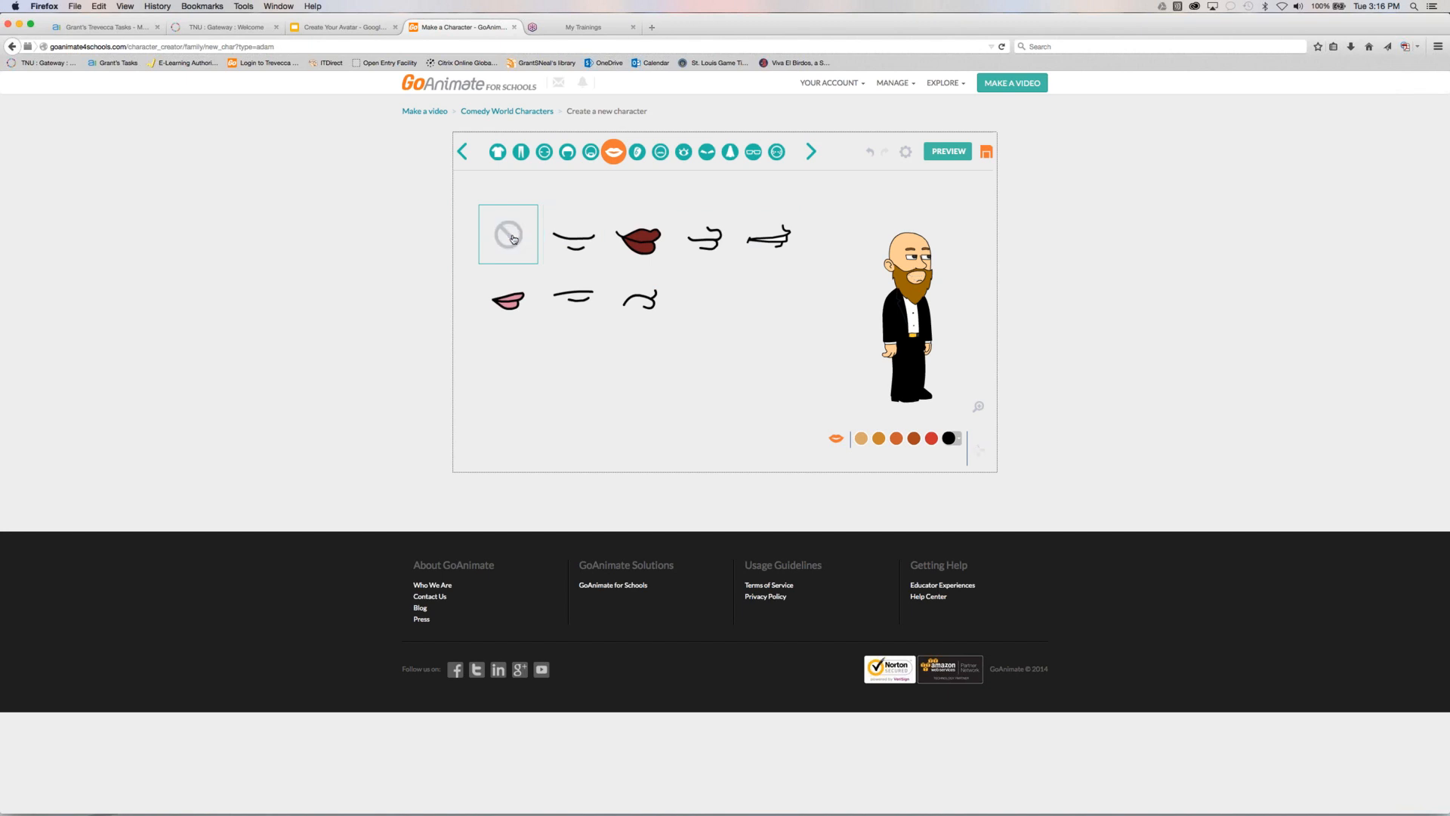
pyautogui.click(562, 240)
pyautogui.click(720, 241)
pyautogui.click(765, 242)
pyautogui.click(650, 302)
pyautogui.click(591, 297)
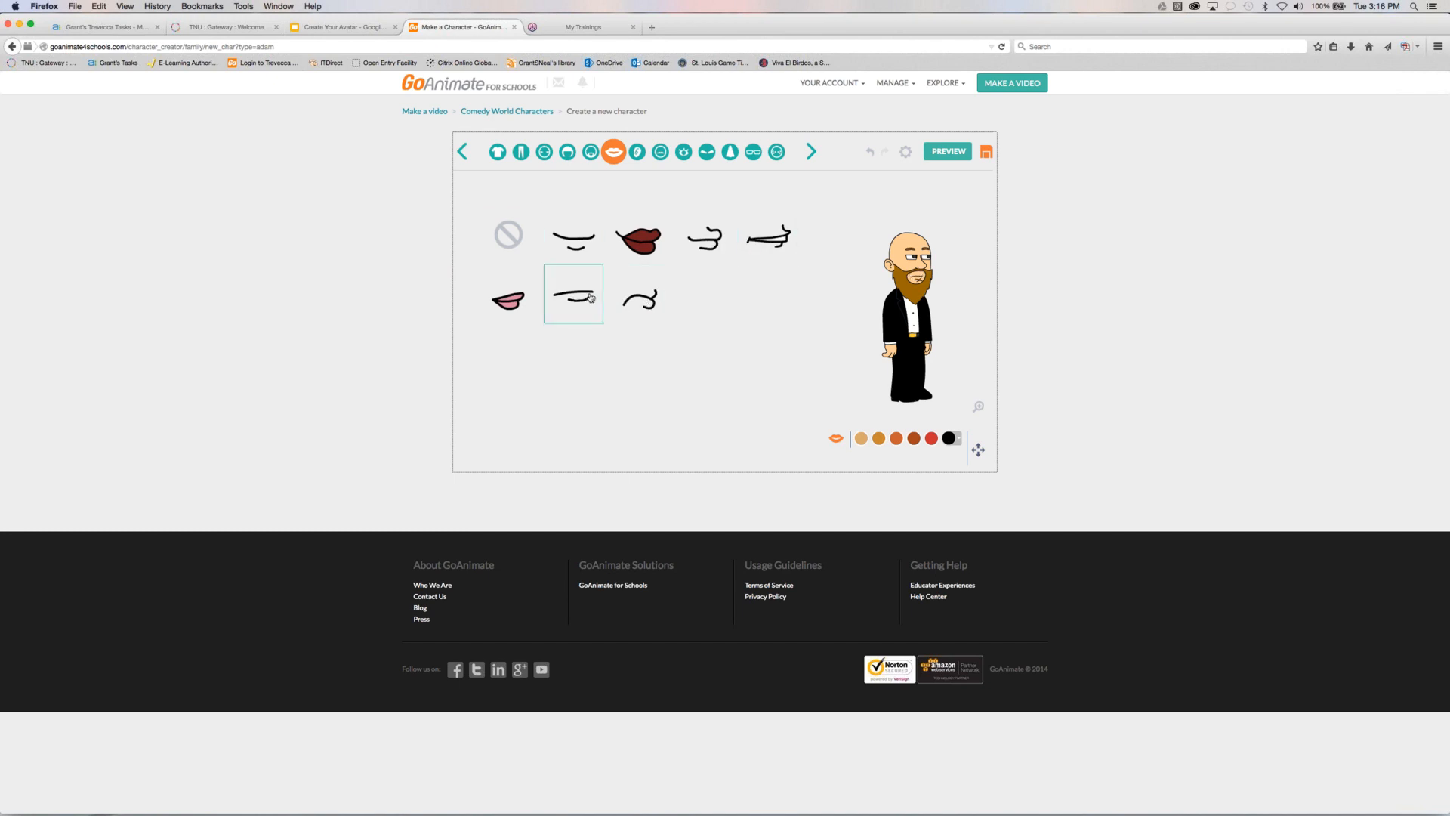
pyautogui.click(583, 244)
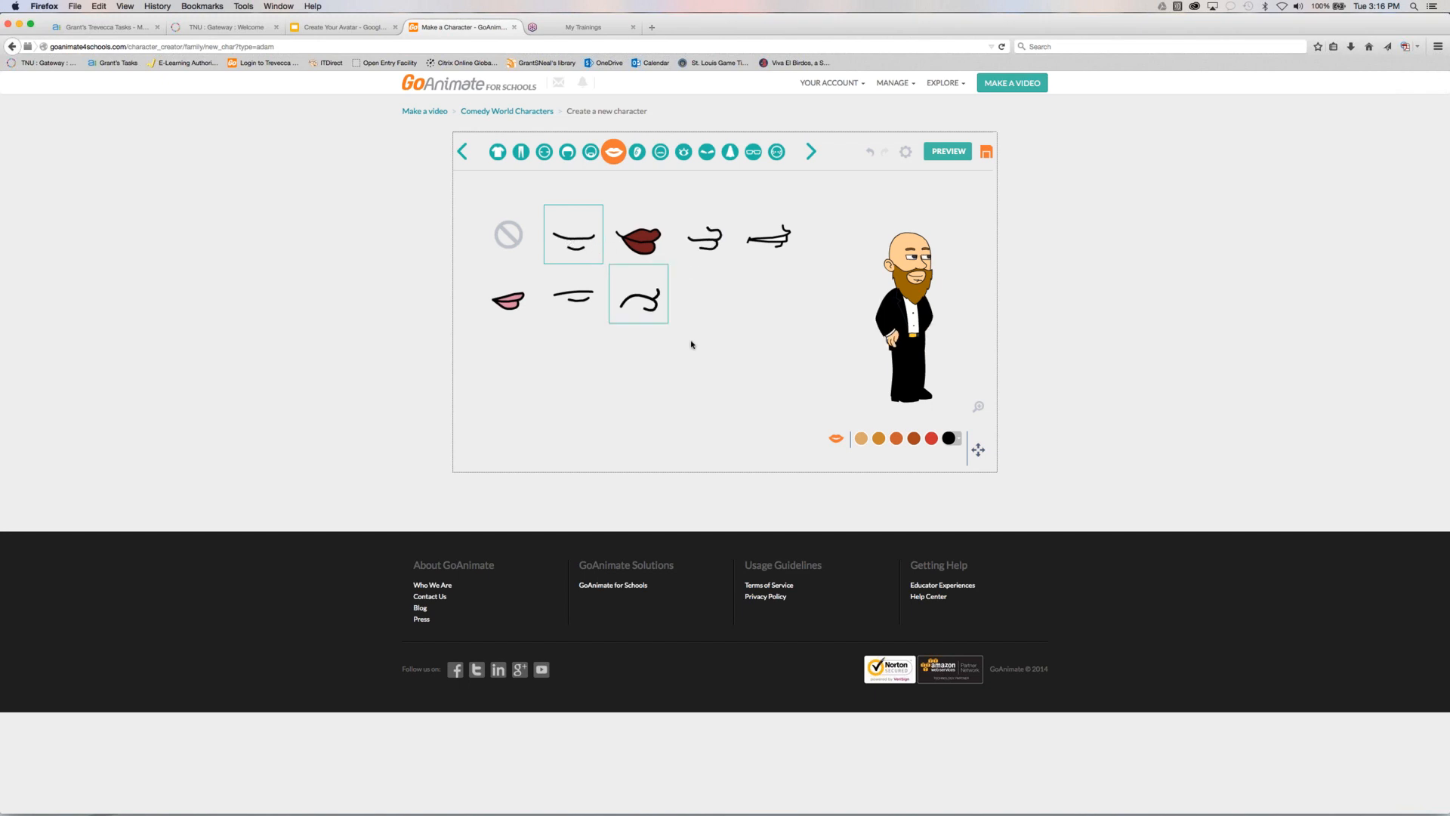
# Try the full dark red lips and the pink lips on the character, and restore the plain smile
pyautogui.click(639, 250)
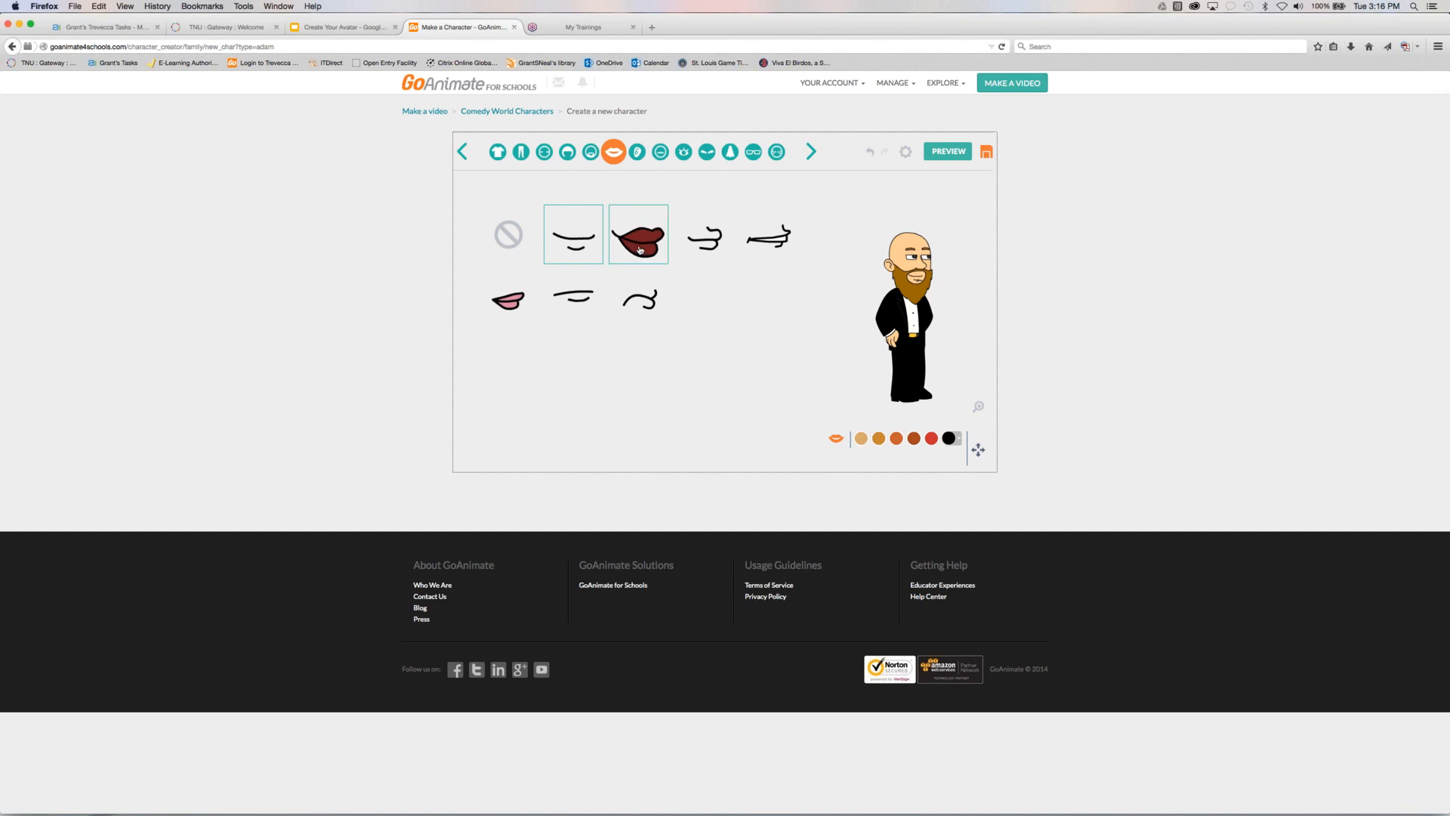
pyautogui.click(508, 299)
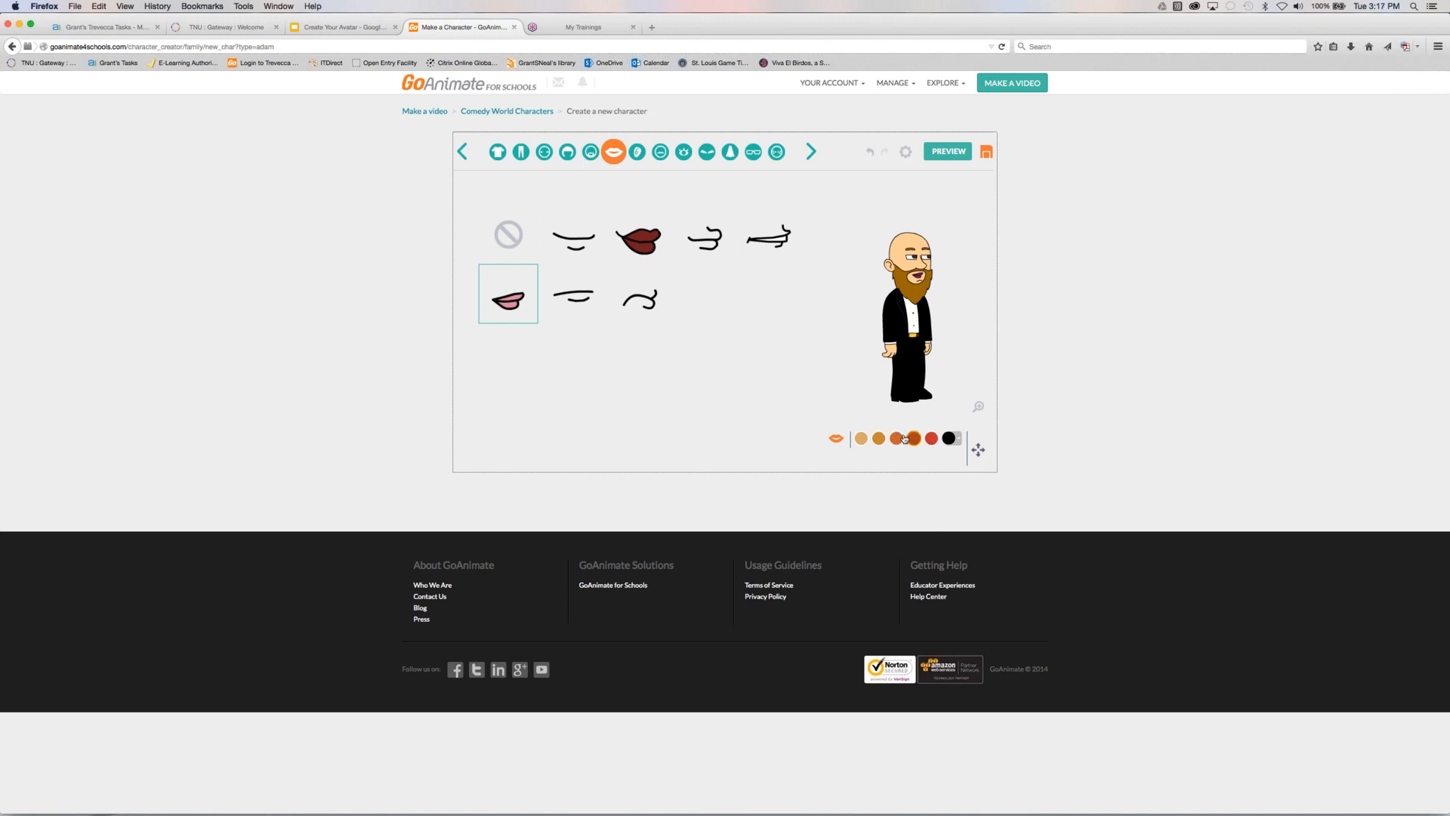
pyautogui.click(574, 238)
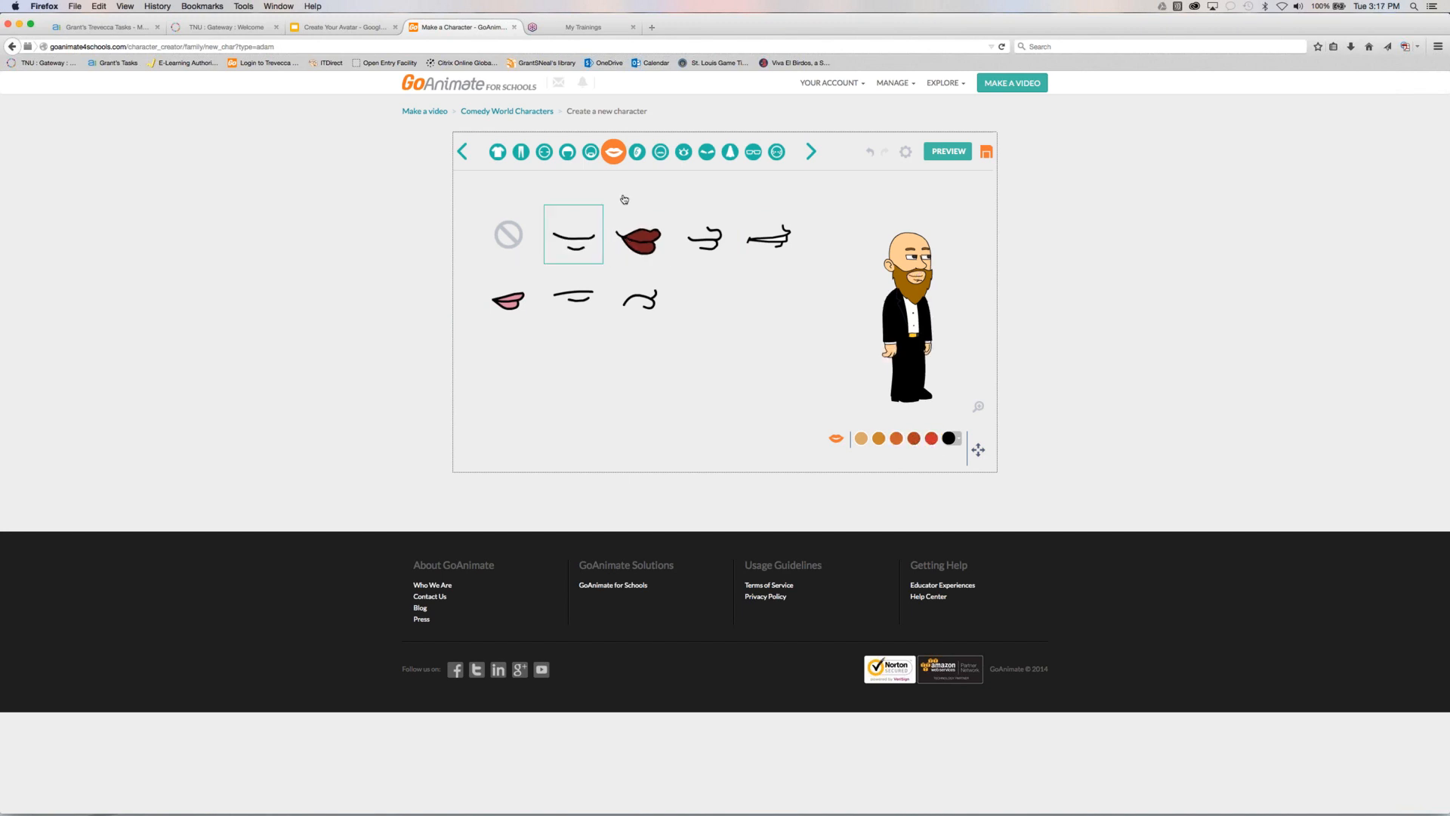
# Give the character the long ears with elongated lobes, and try the thin curved moustache before choosing no moustache
pyautogui.click(638, 154)
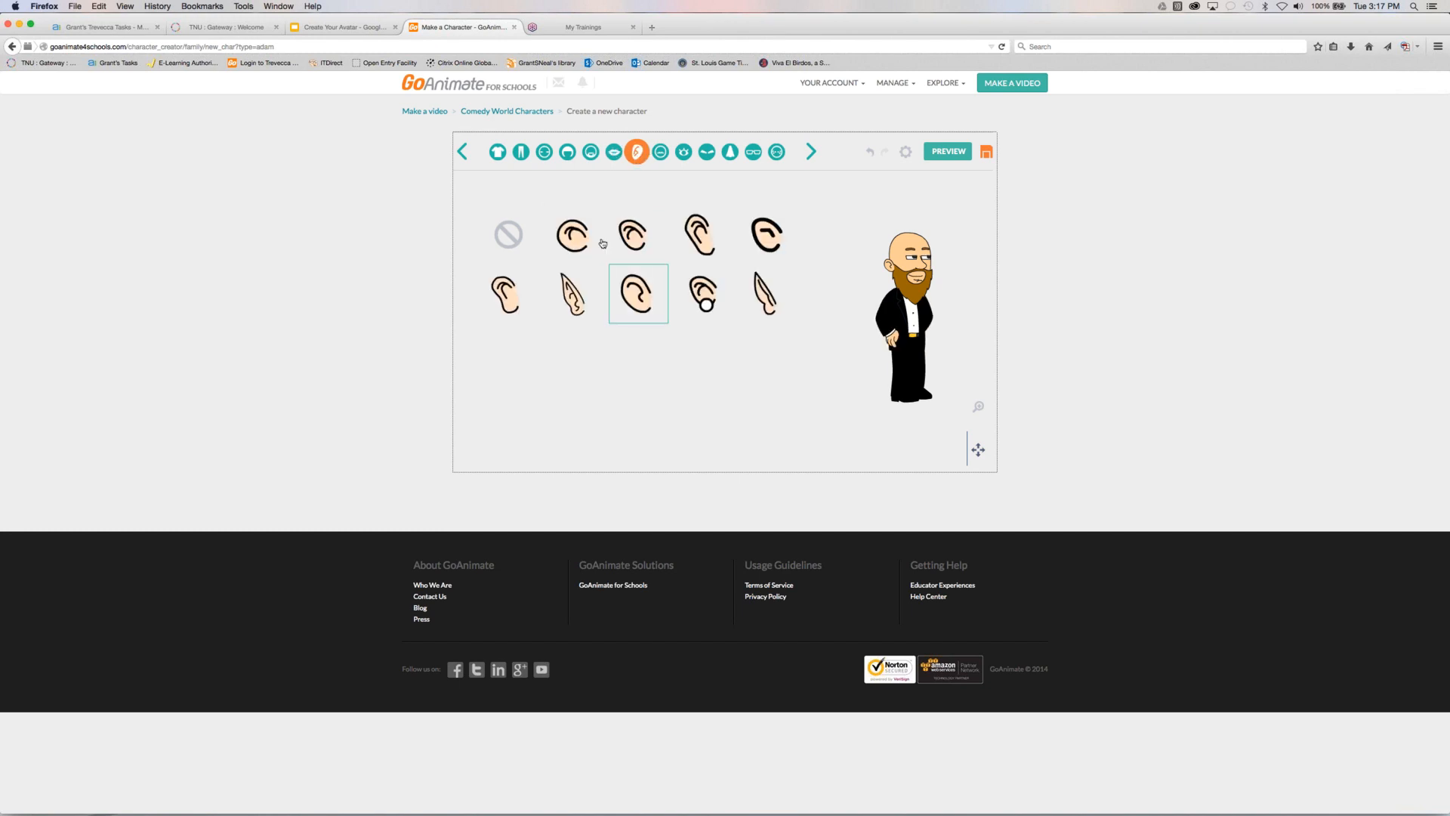
pyautogui.click(691, 241)
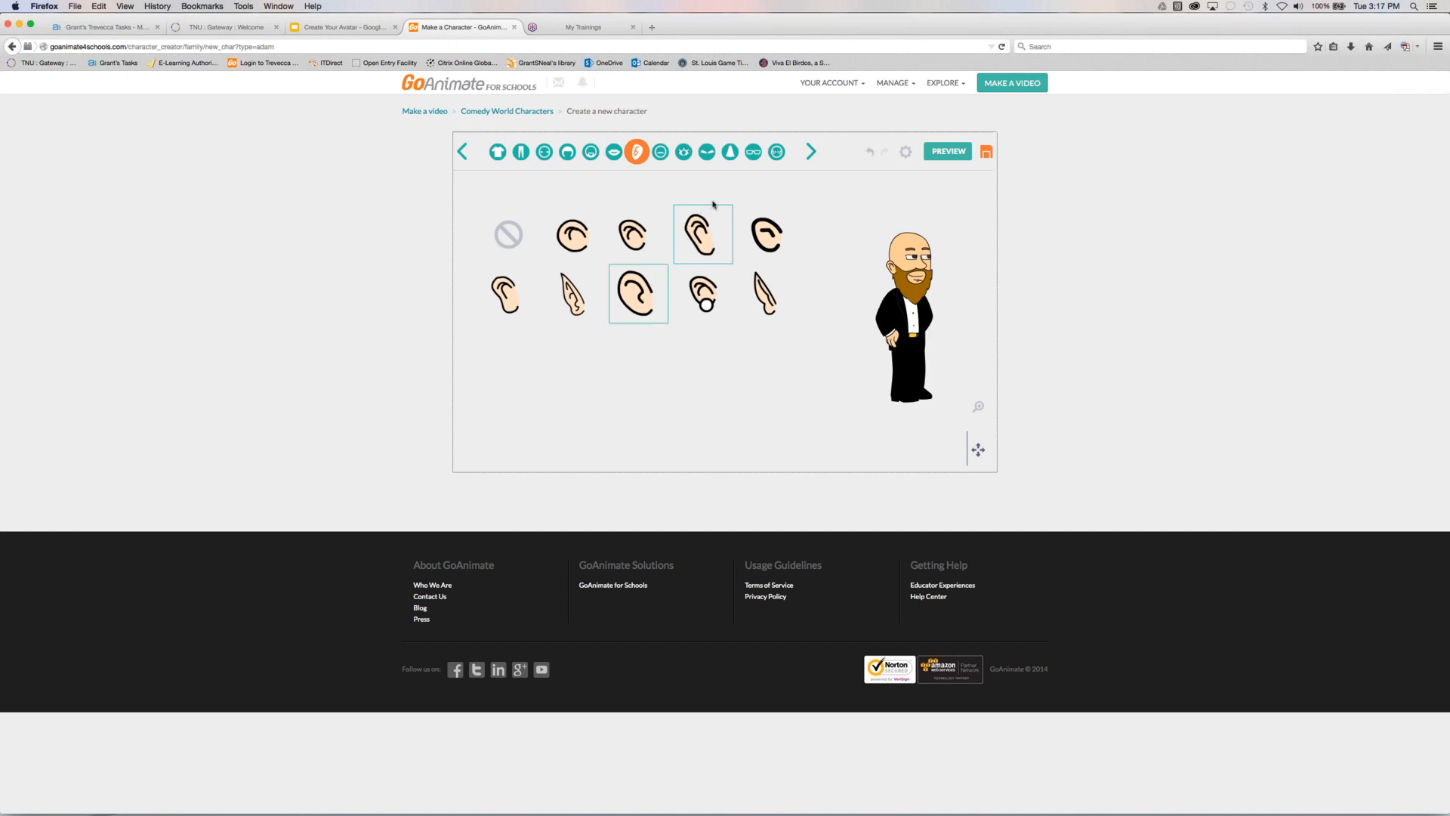
pyautogui.click(661, 156)
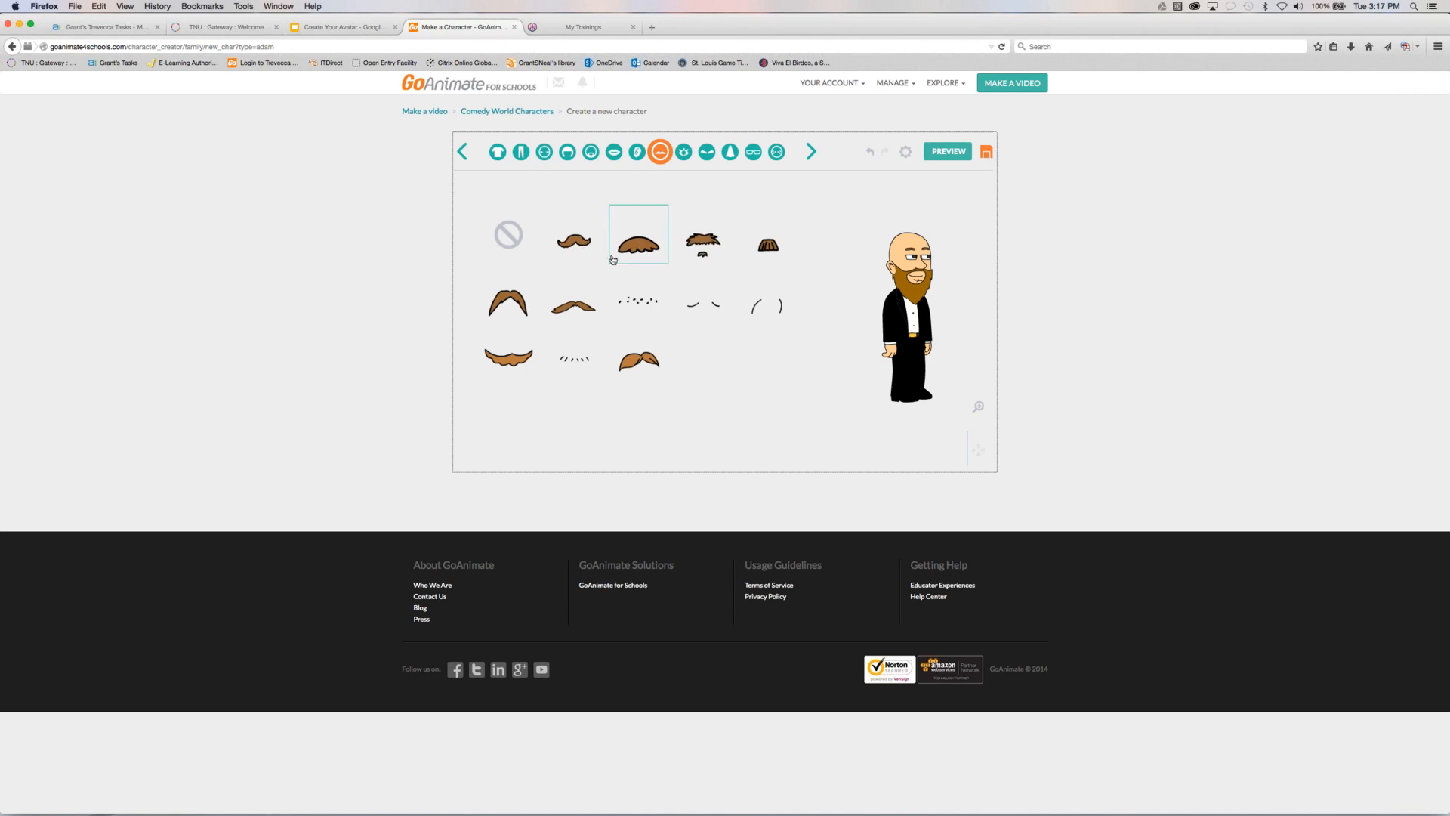
pyautogui.click(593, 306)
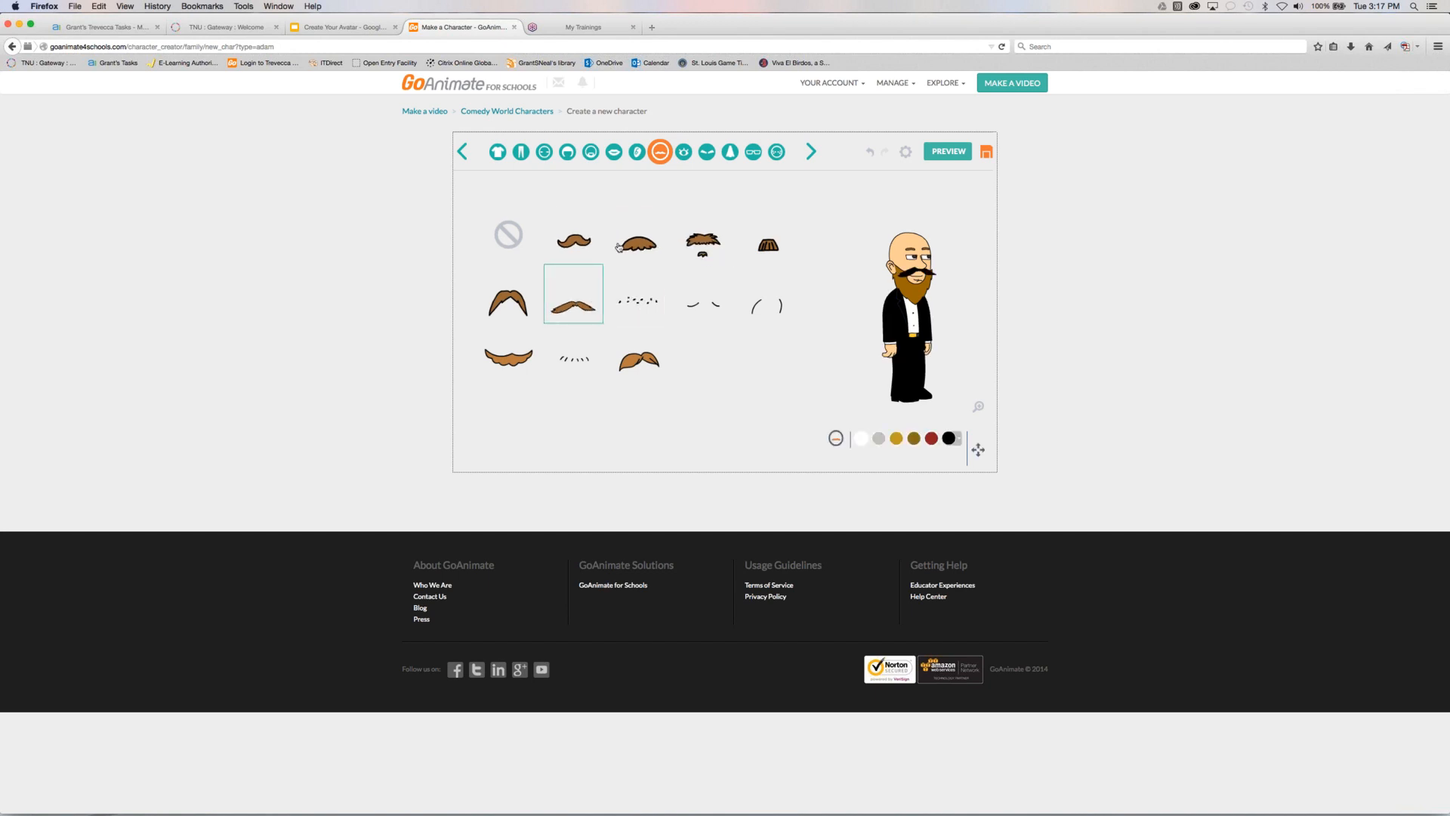
pyautogui.click(509, 235)
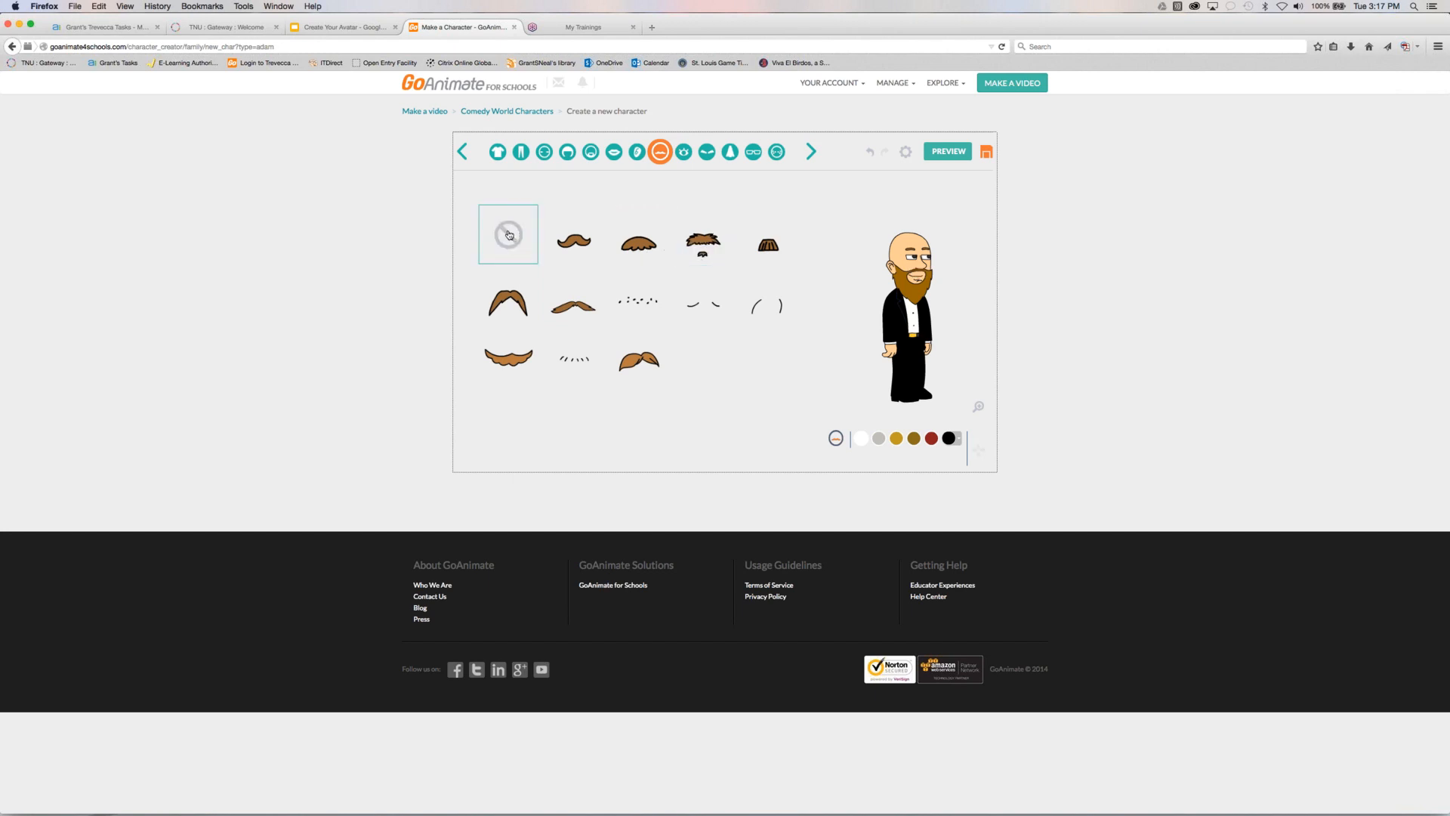
# Give the character the half-lidded eyes with rounded lower edges, and set the iris colour to light blue
pyautogui.click(684, 154)
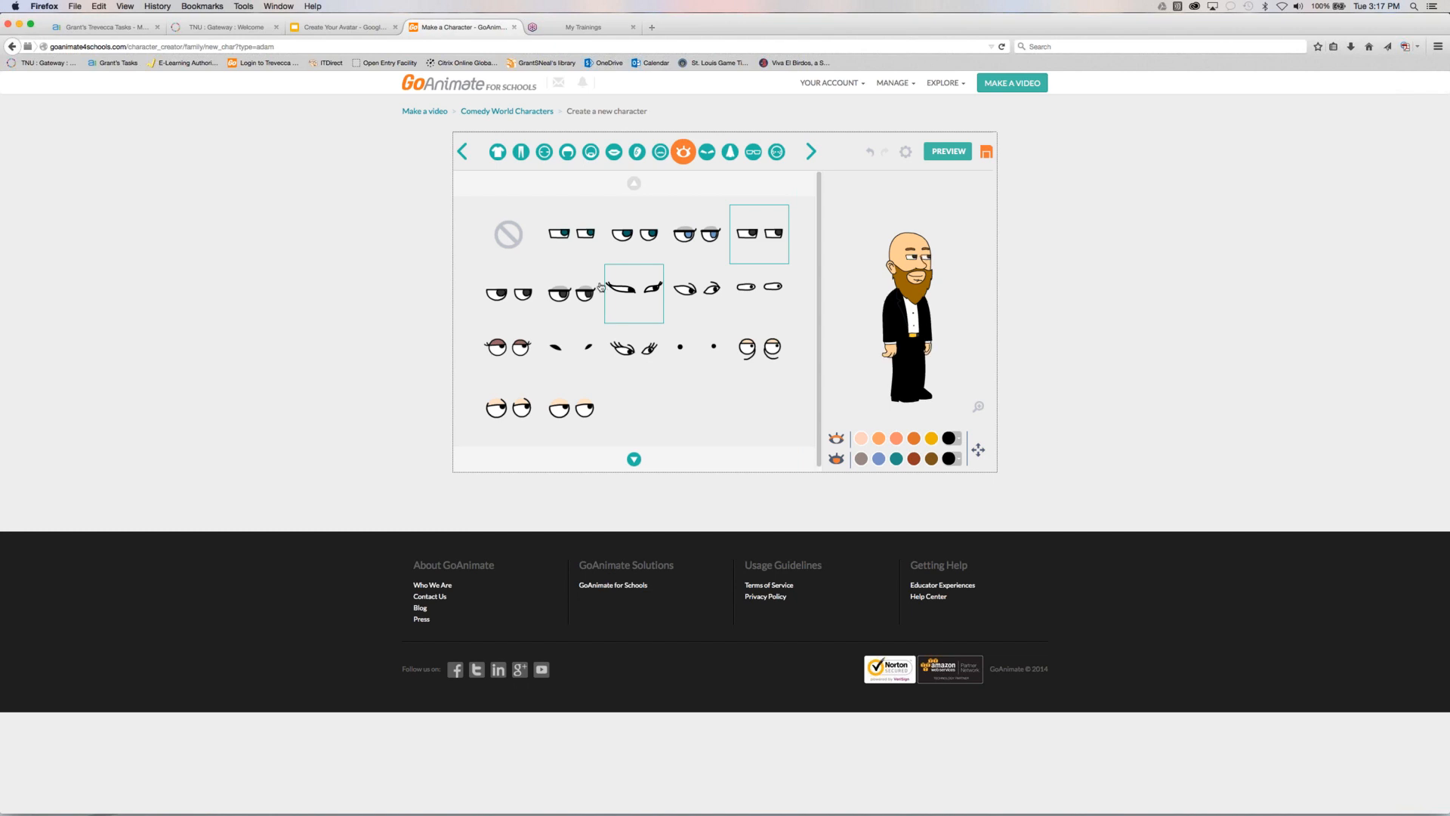
pyautogui.click(615, 251)
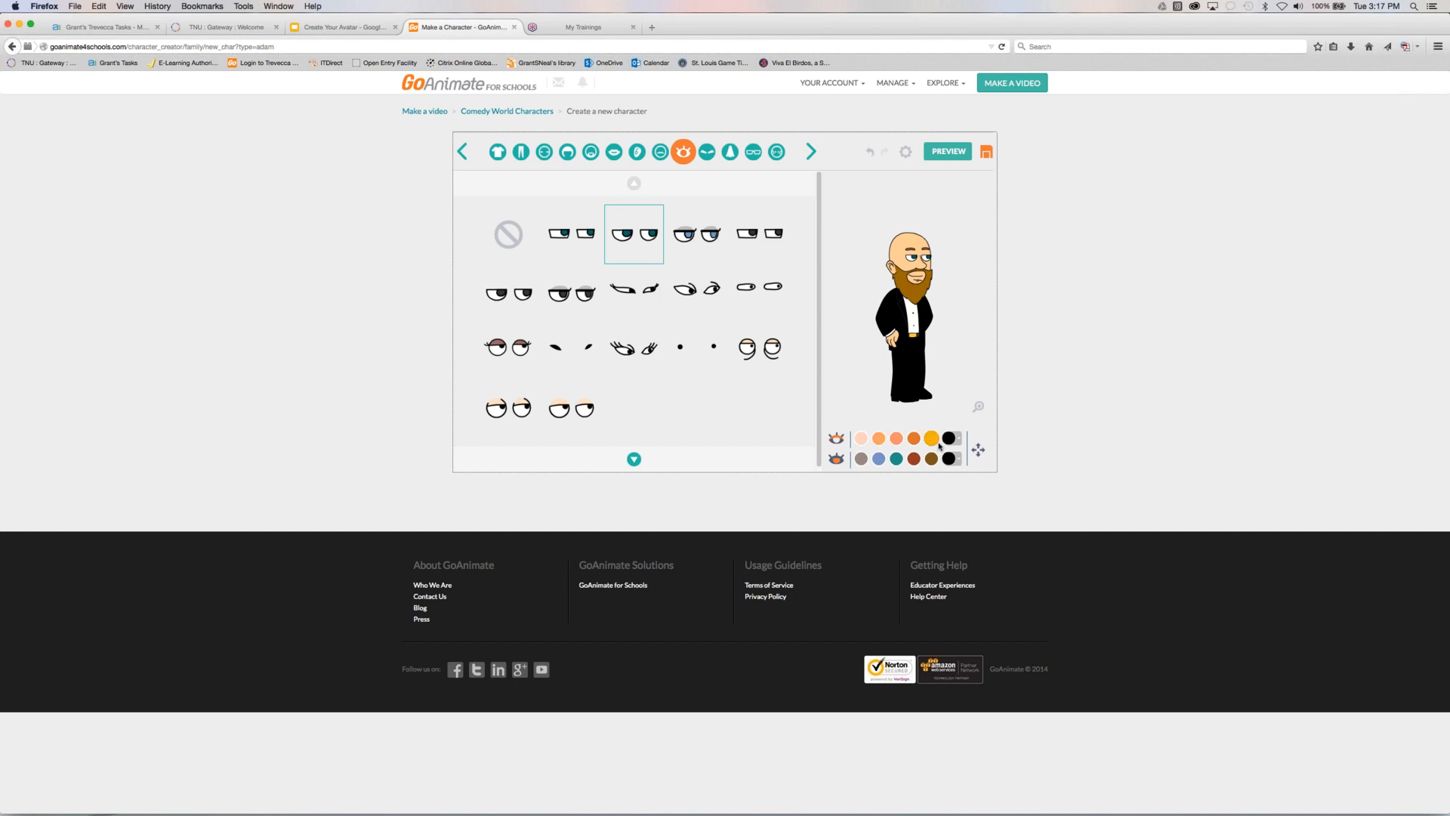
pyautogui.click(882, 458)
# Try the short arched eyebrows and give the character the thin, nearly straight dark eyebrows
pyautogui.click(707, 153)
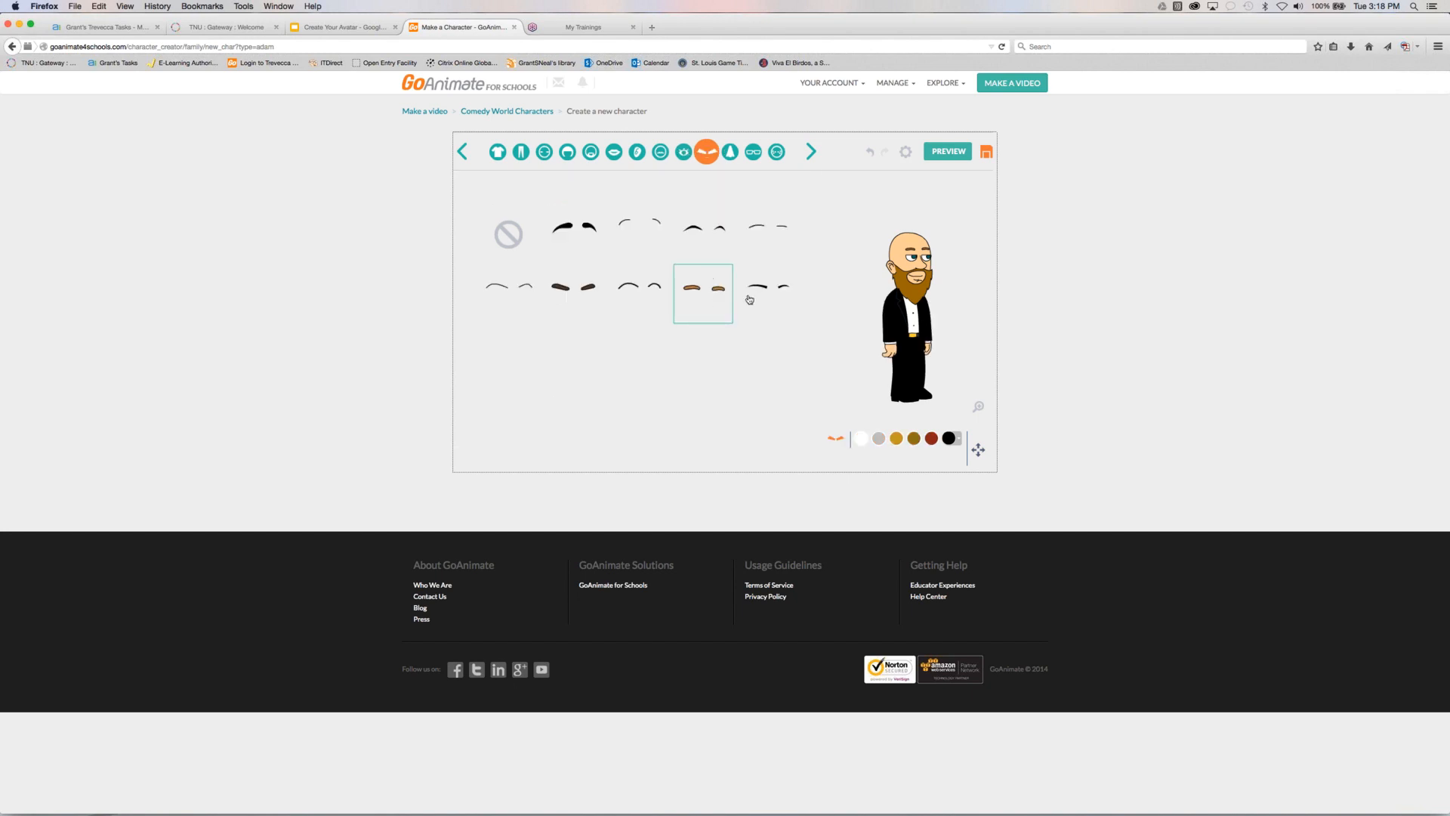
pyautogui.click(690, 237)
pyautogui.click(772, 295)
# Try the long straight, small pointed and bumpy hooked noses, and give the character the sharp triangular nose with a flared nostril
pyautogui.click(730, 155)
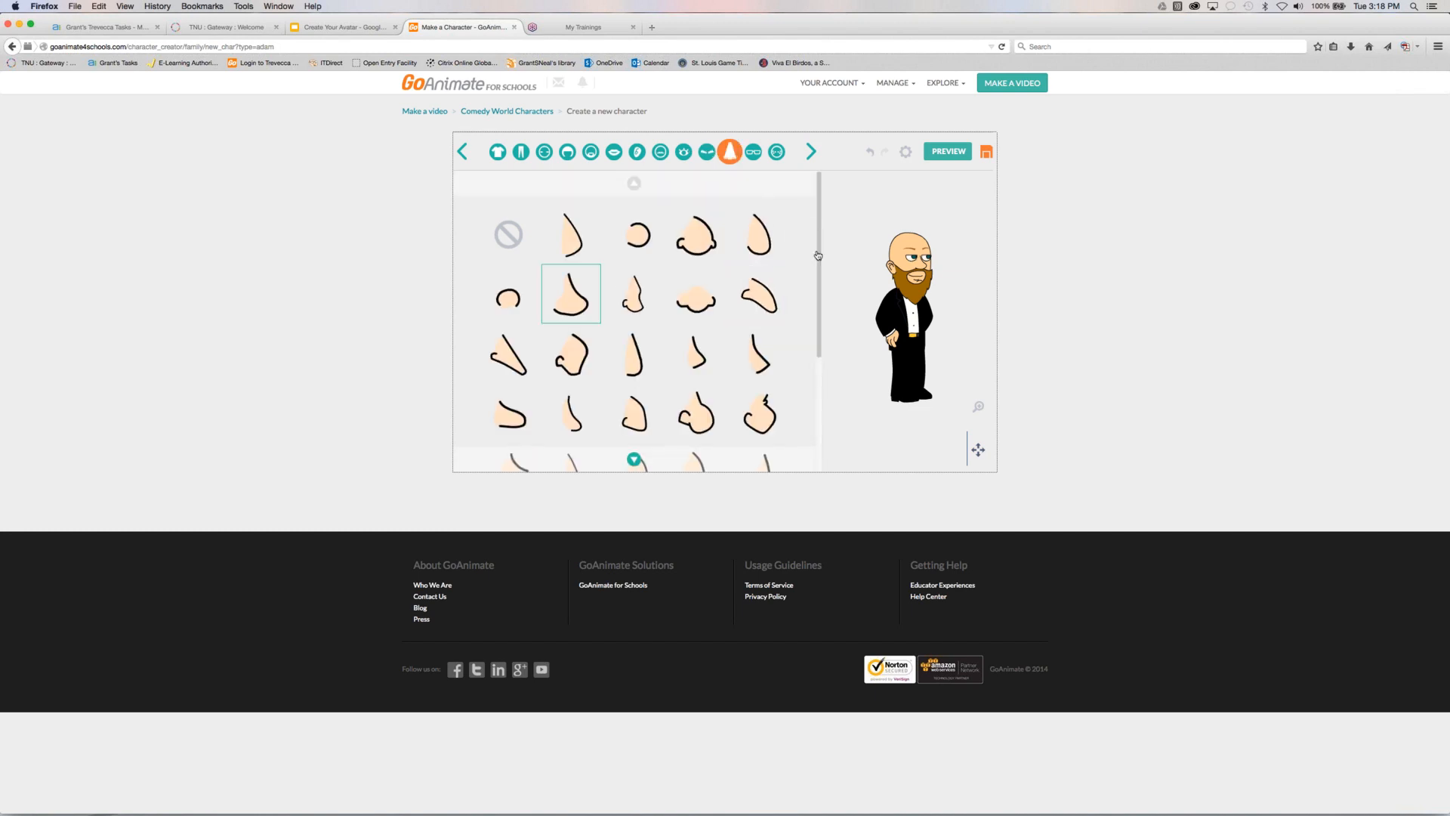
pyautogui.scroll(-5, 815, 330)
pyautogui.scroll(5, 806, 378)
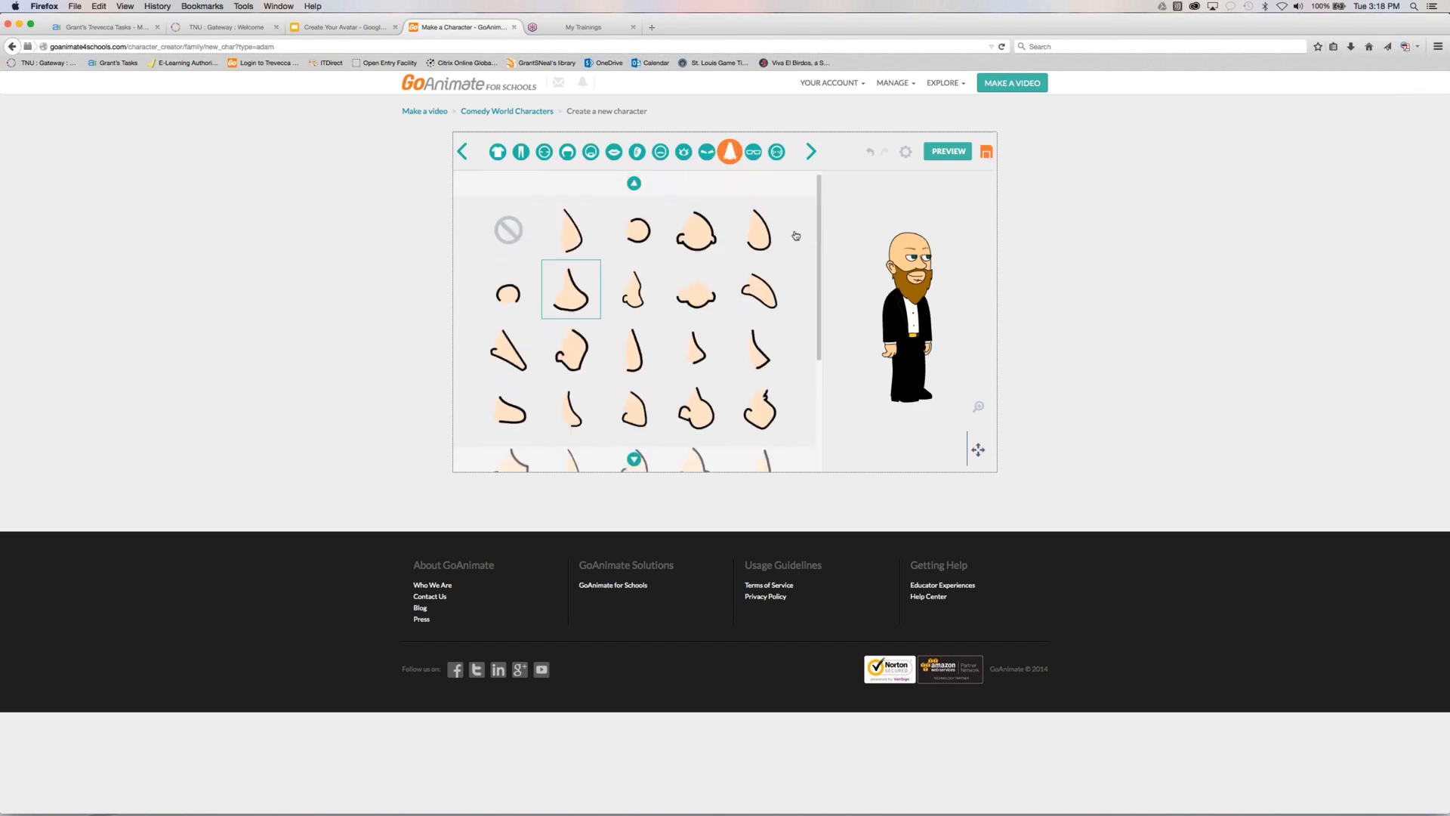
pyautogui.scroll(-1, 796, 249)
pyautogui.click(646, 318)
pyautogui.click(694, 324)
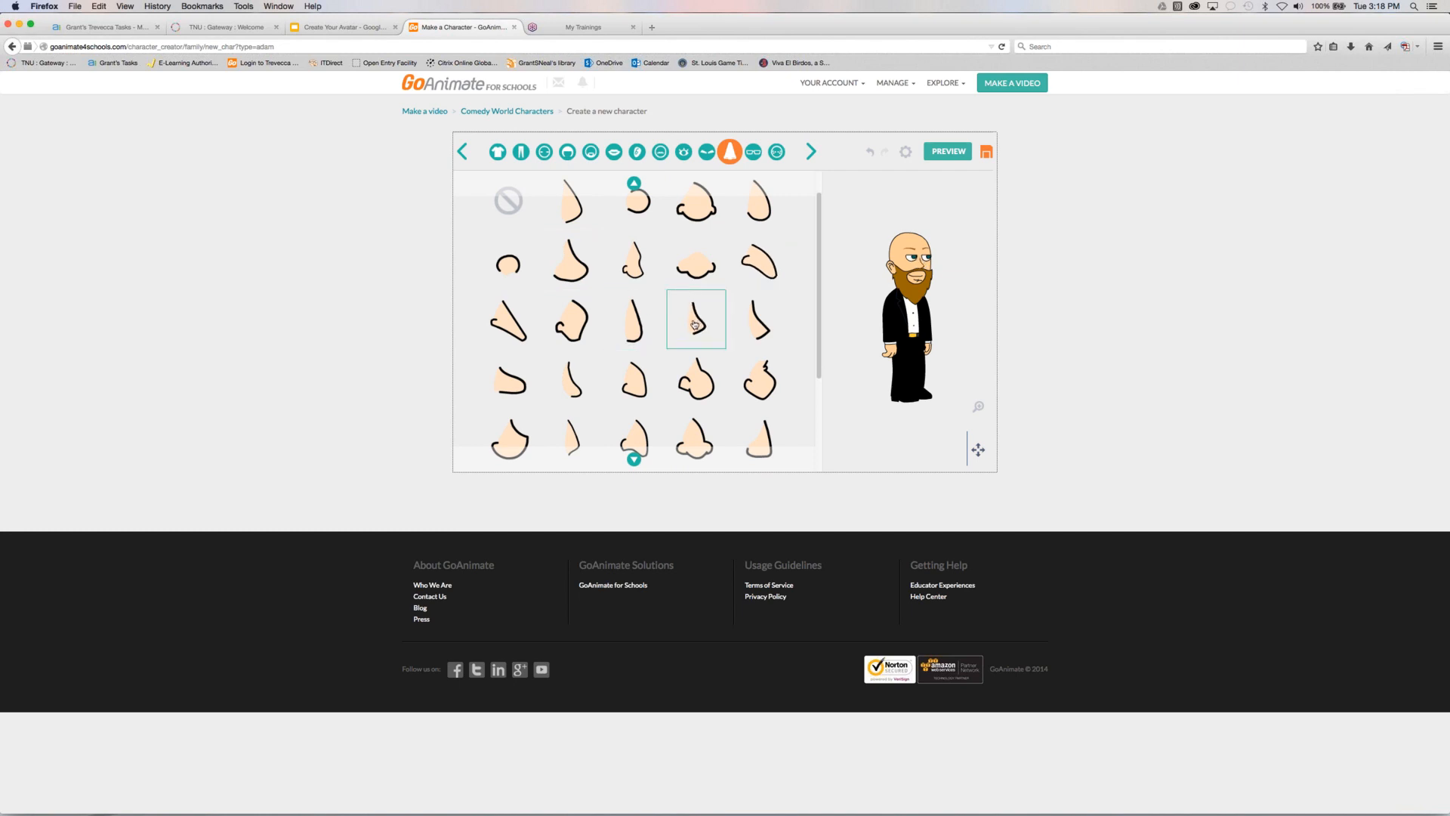
pyautogui.click(580, 323)
pyautogui.click(529, 318)
pyautogui.scroll(1, 816, 257)
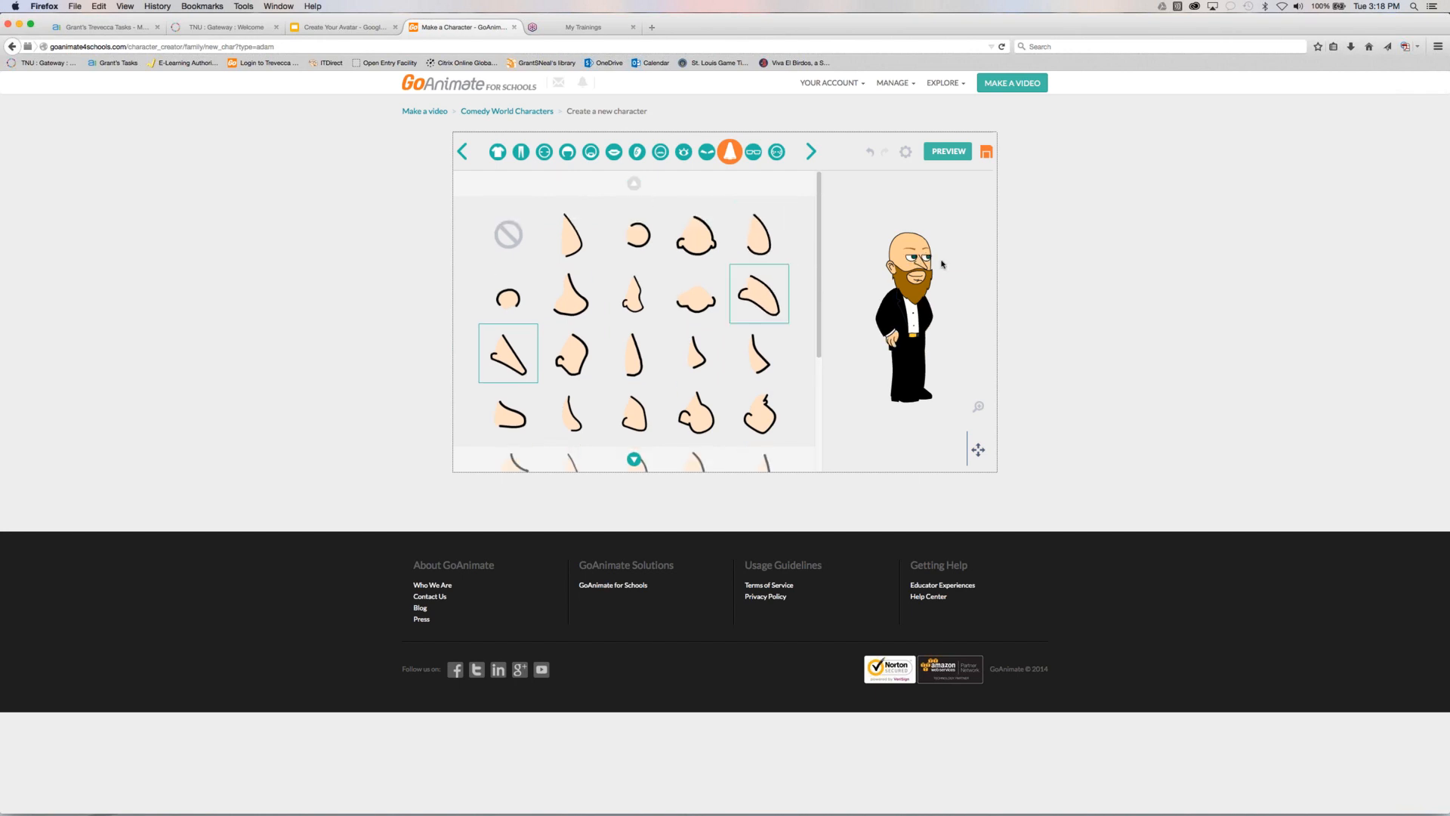
# Try the thick square, rounded, thin half-rim and oval glasses on the character
pyautogui.click(751, 156)
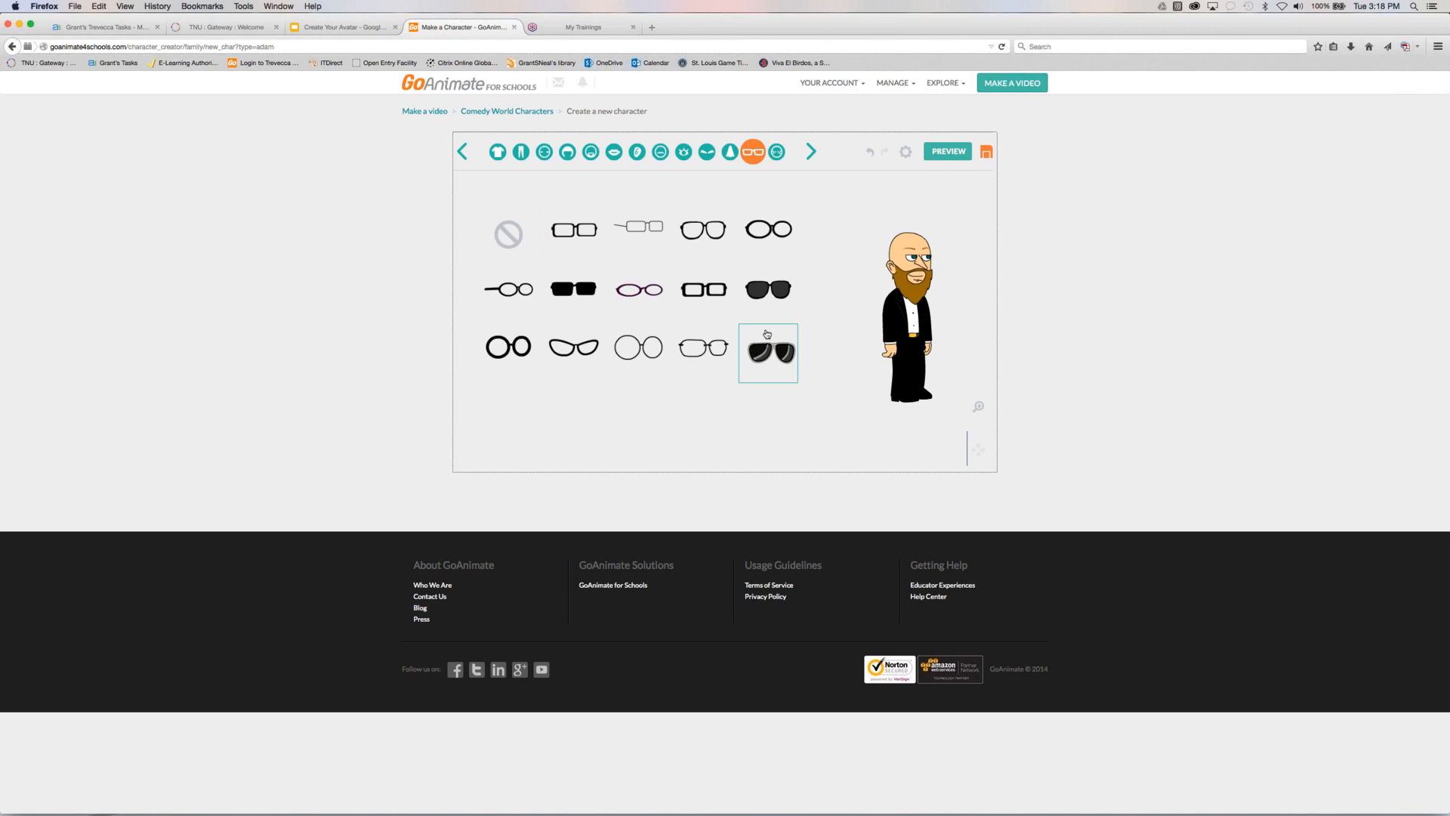
pyautogui.click(710, 289)
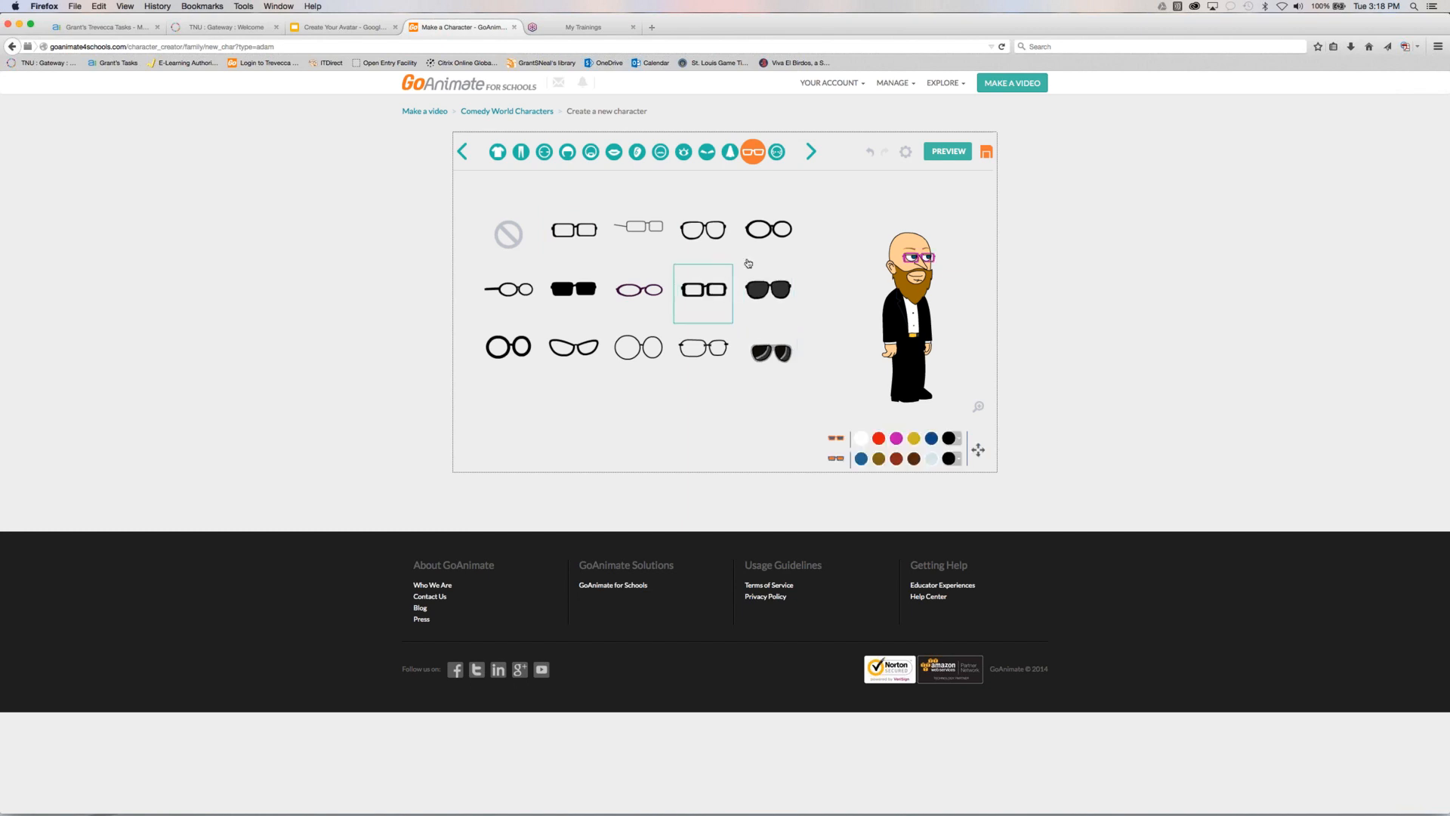
pyautogui.click(749, 247)
pyautogui.click(664, 232)
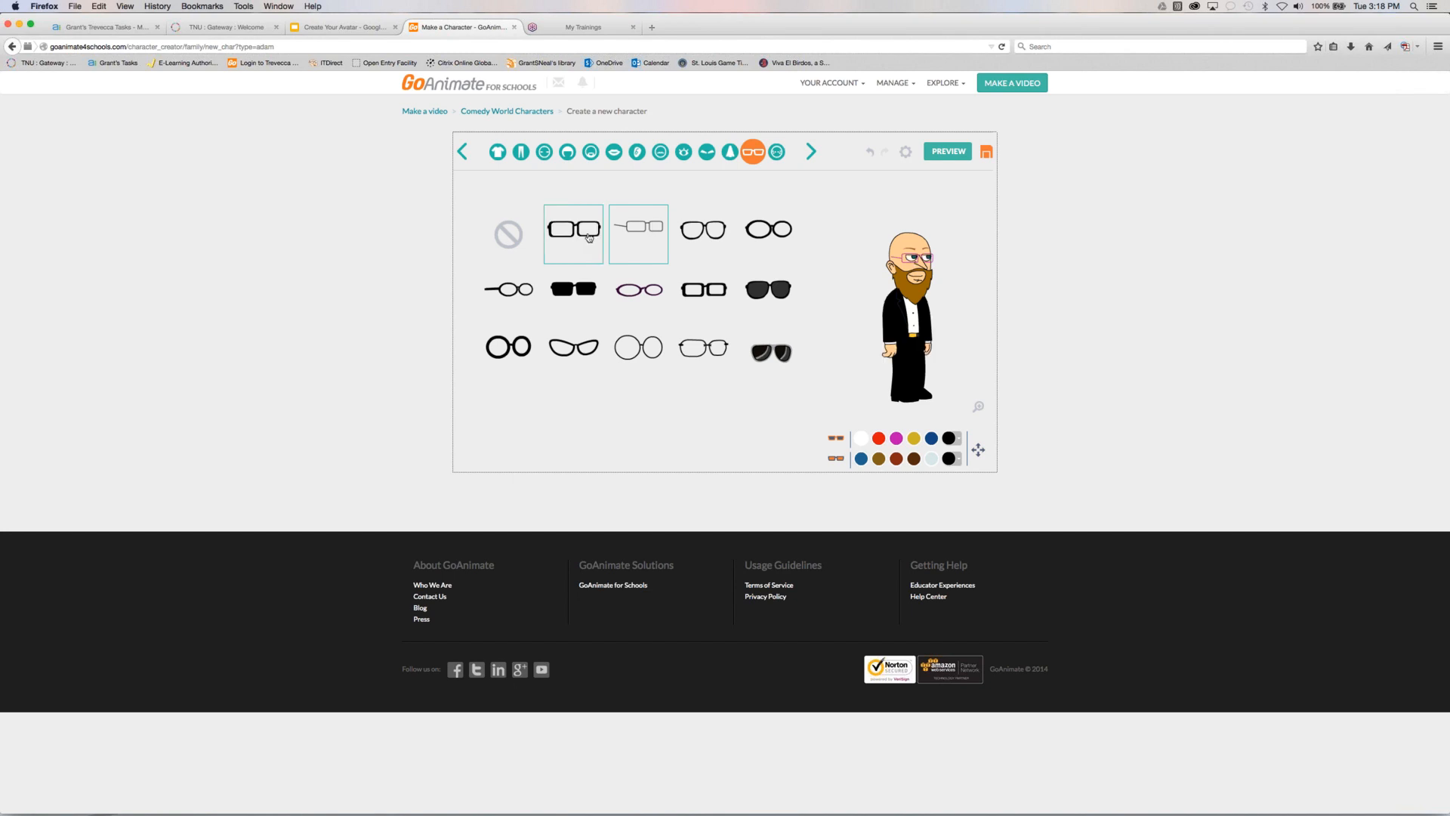
pyautogui.click(521, 288)
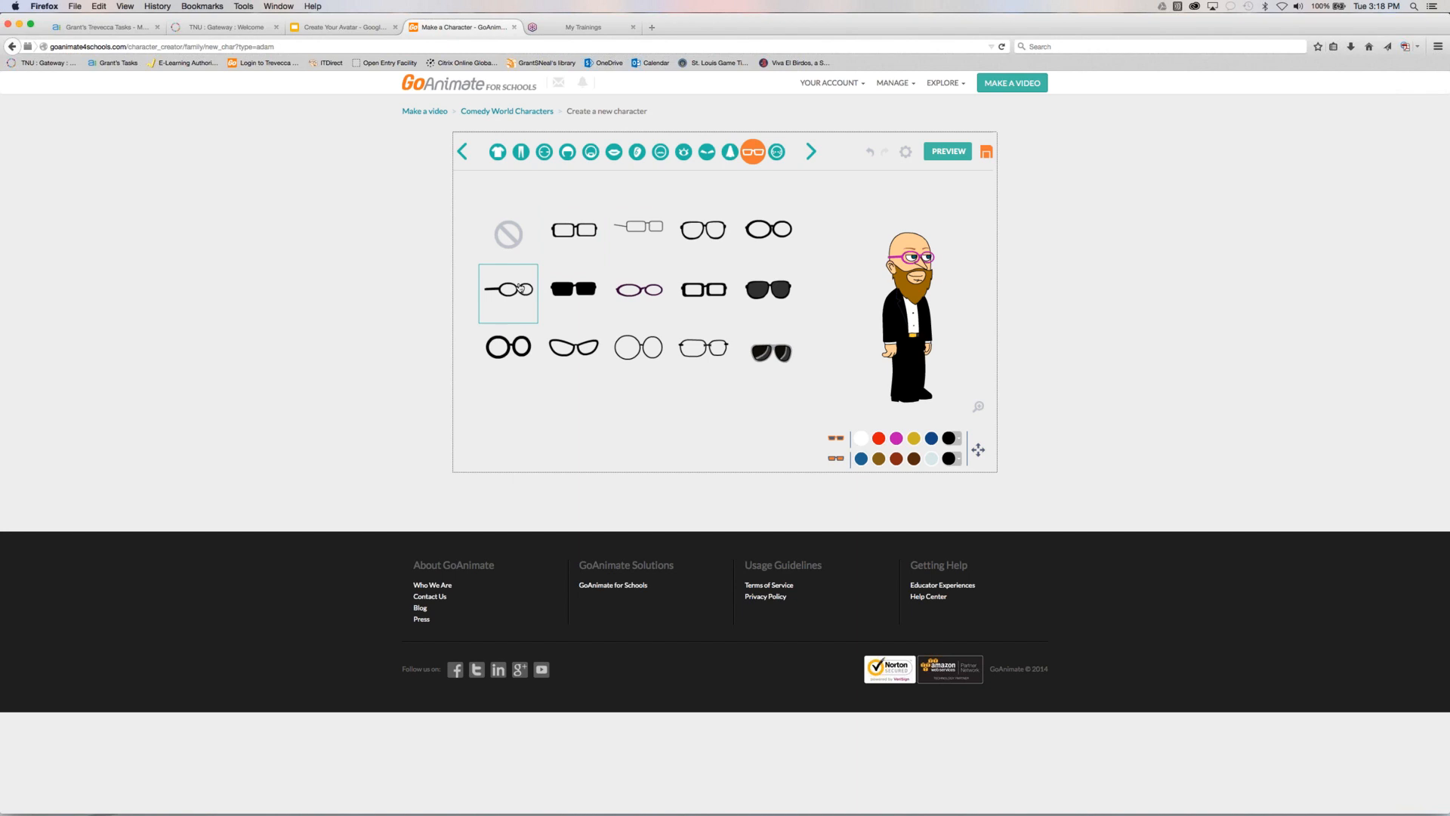
pyautogui.click(620, 315)
# Compare the large round, thin-rimmed, rounded and half-rim glasses, and give the character the thick rectangular frames
pyautogui.click(639, 347)
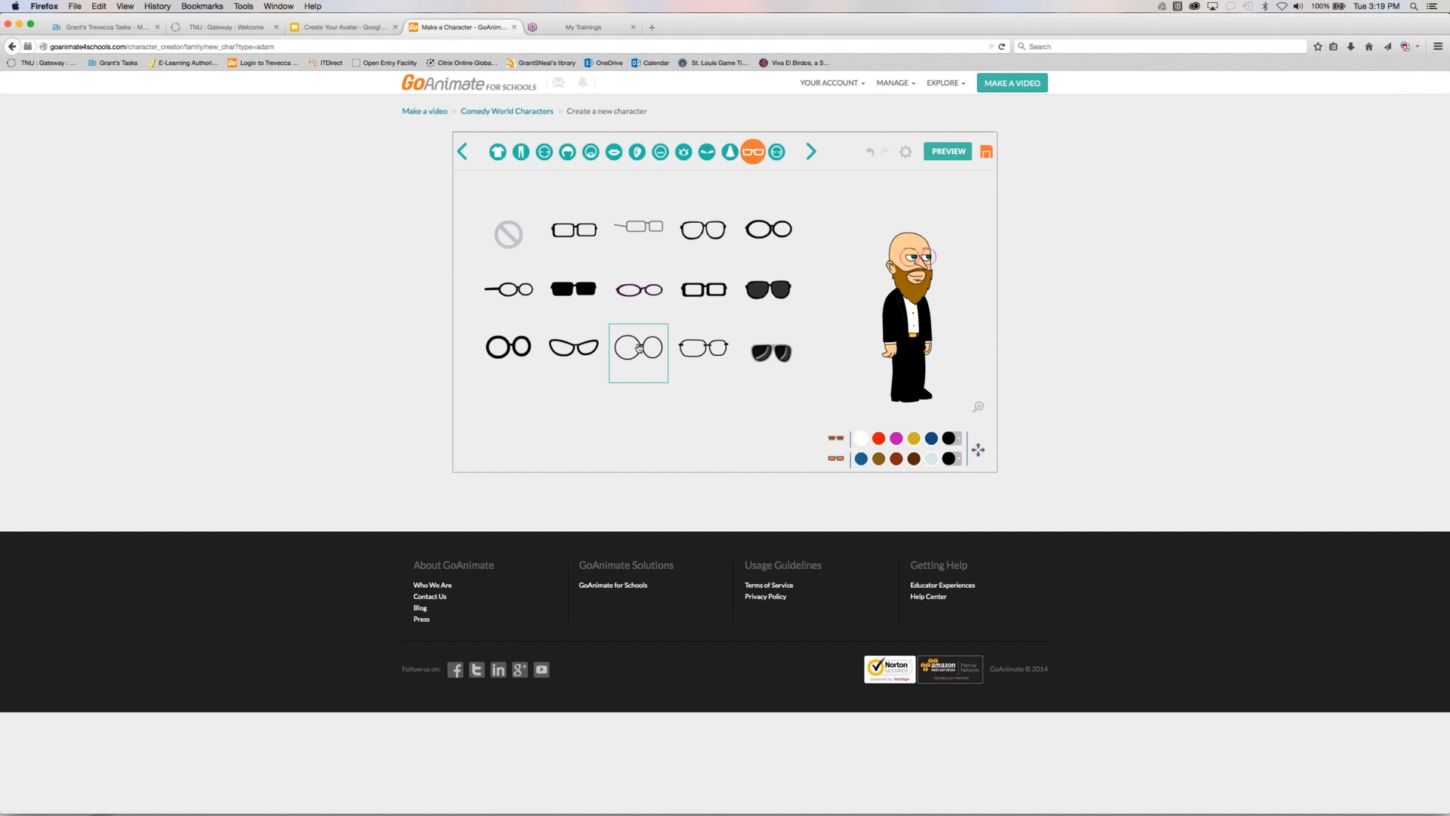
pyautogui.click(696, 361)
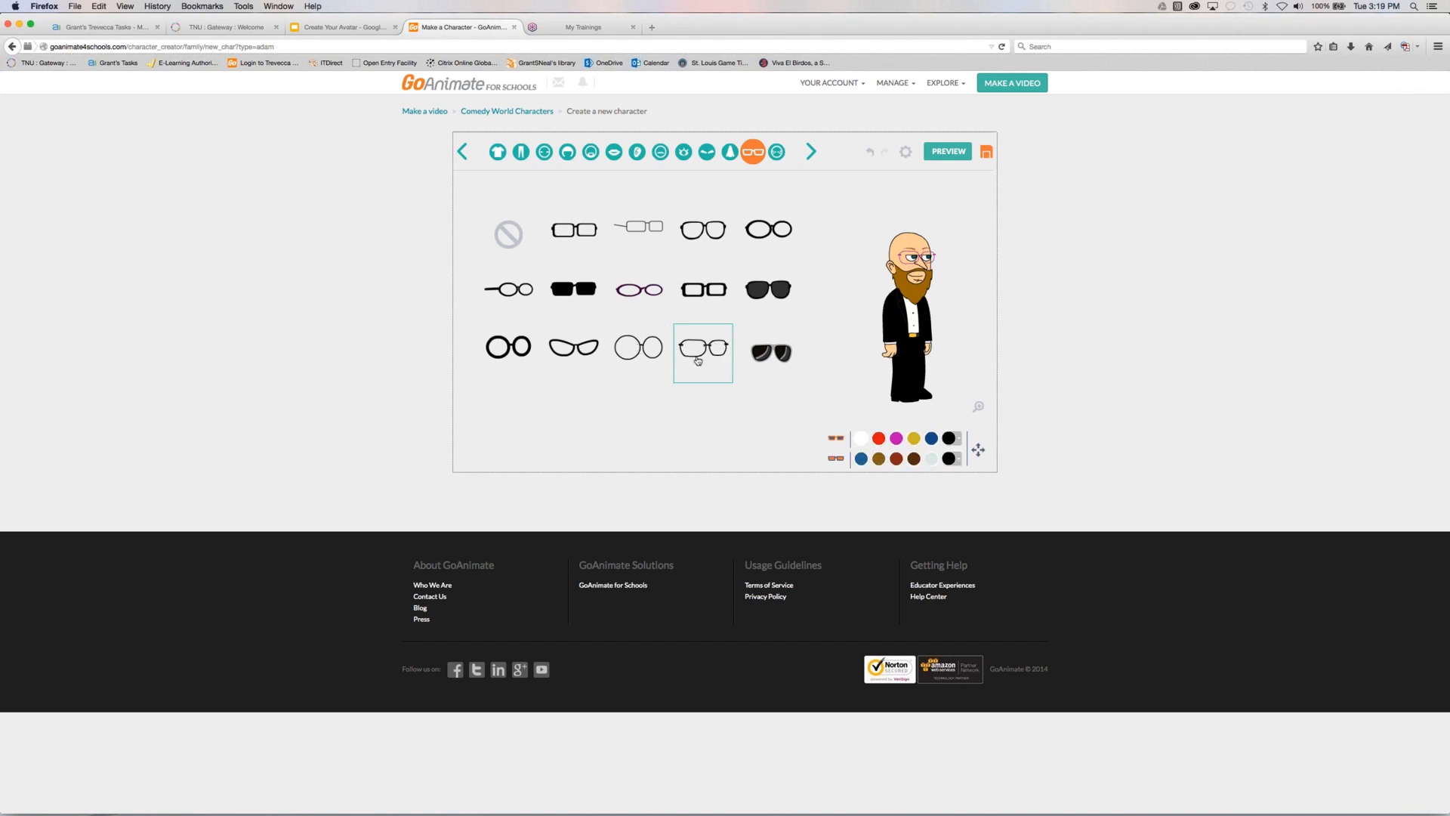
pyautogui.click(696, 244)
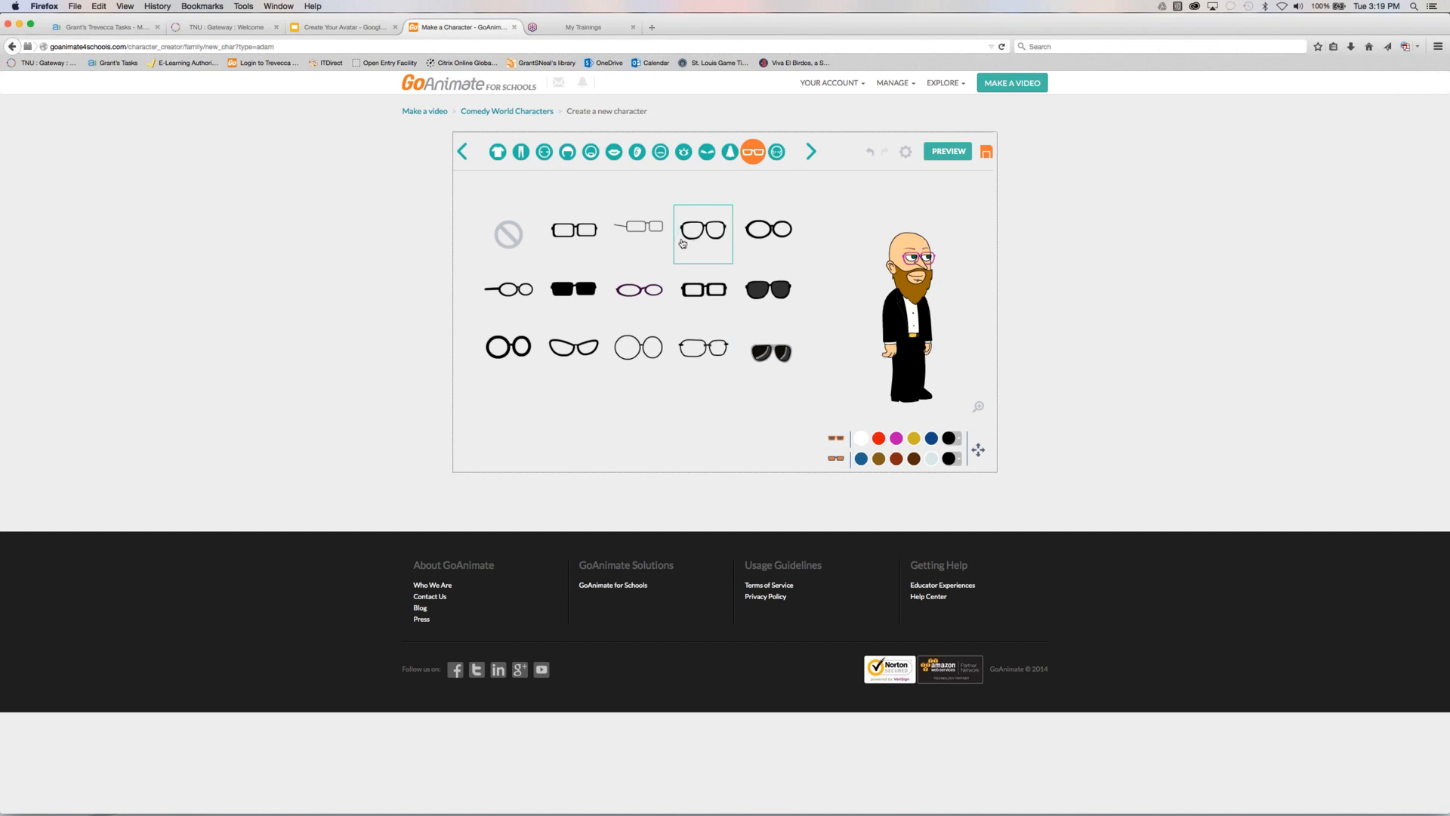
pyautogui.click(660, 240)
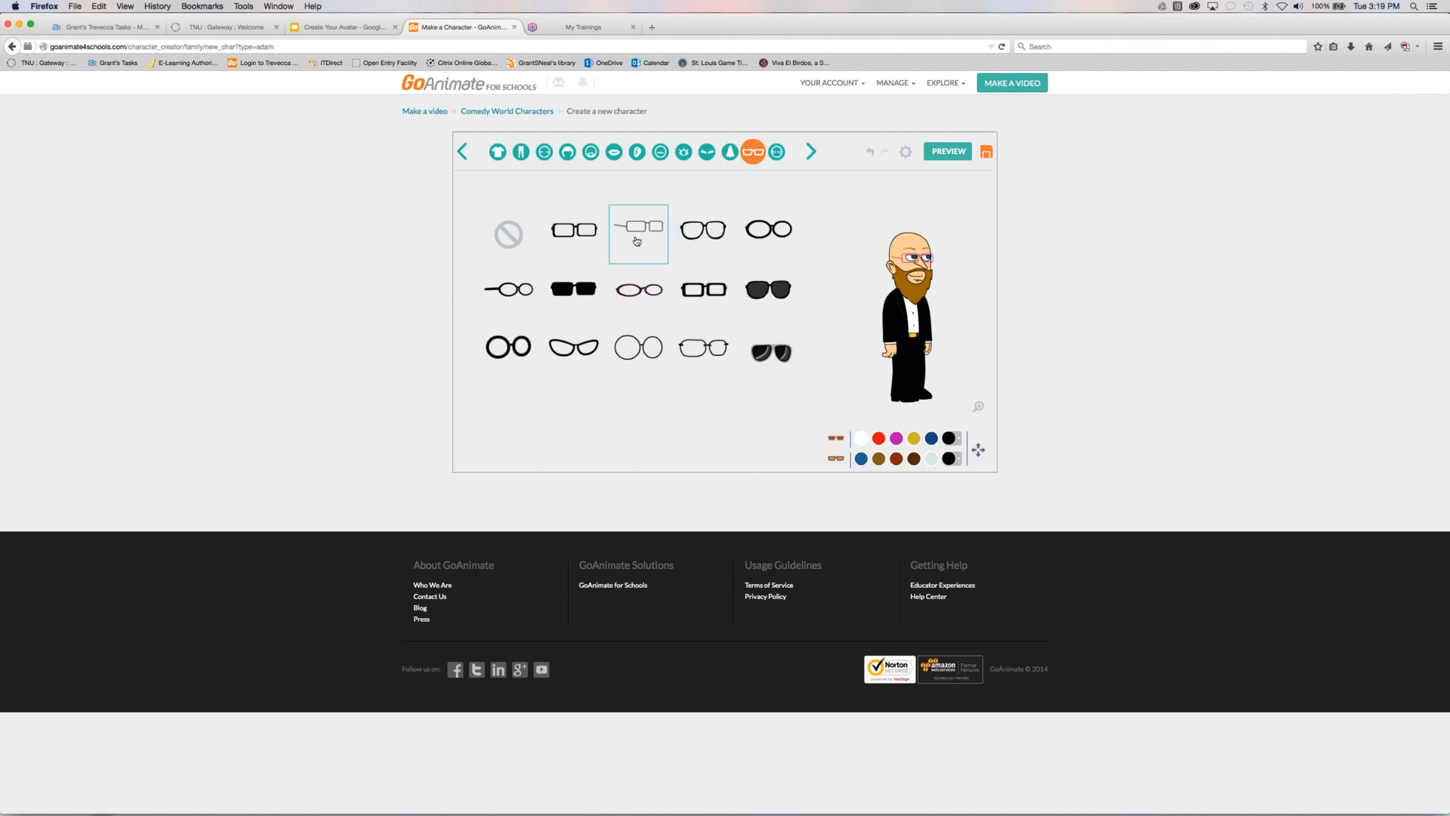
pyautogui.click(588, 234)
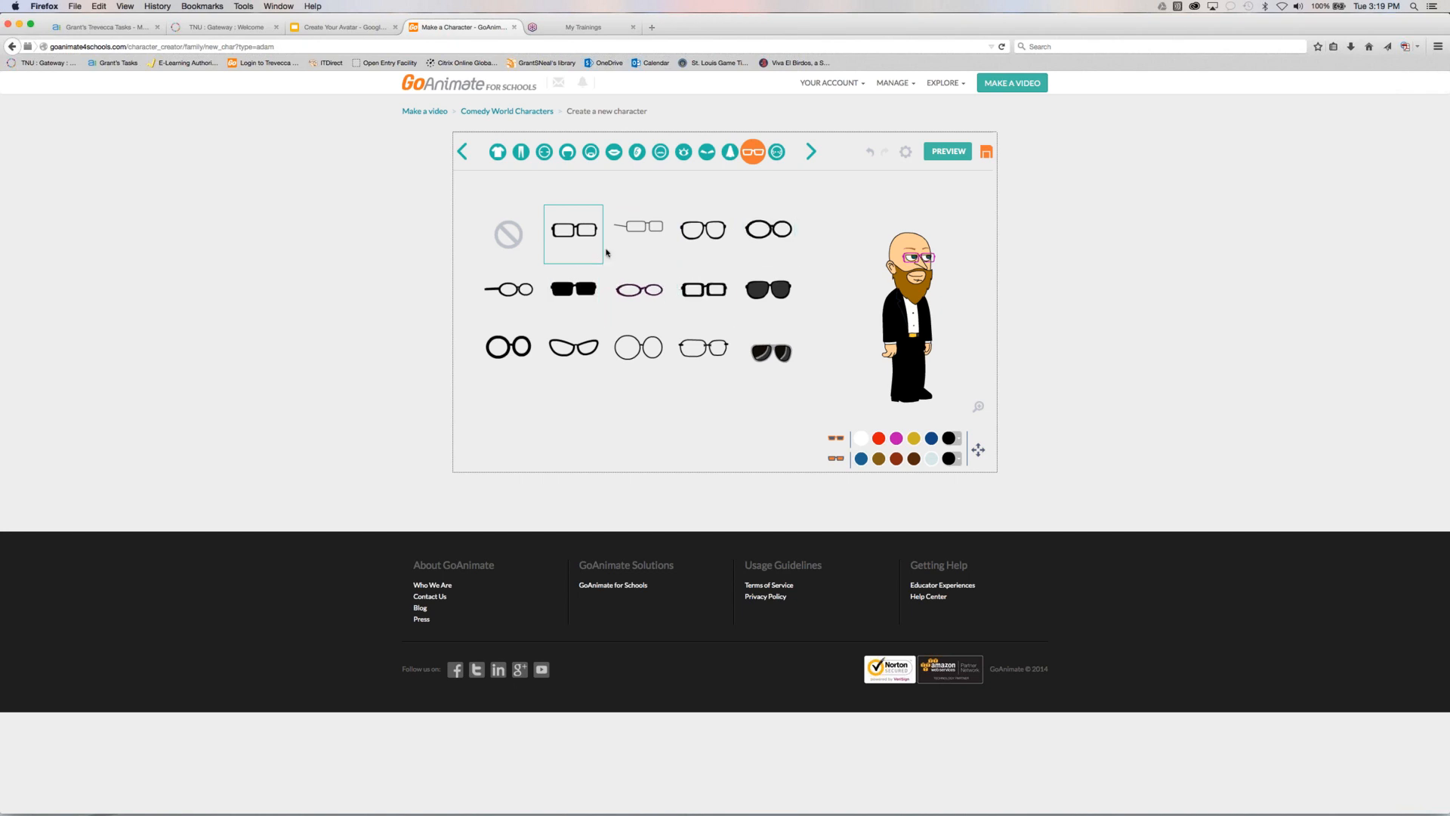
# Recolour both colour parts of the character's thick rectangular glasses to dark teal using custom colours
pyautogui.click(960, 460)
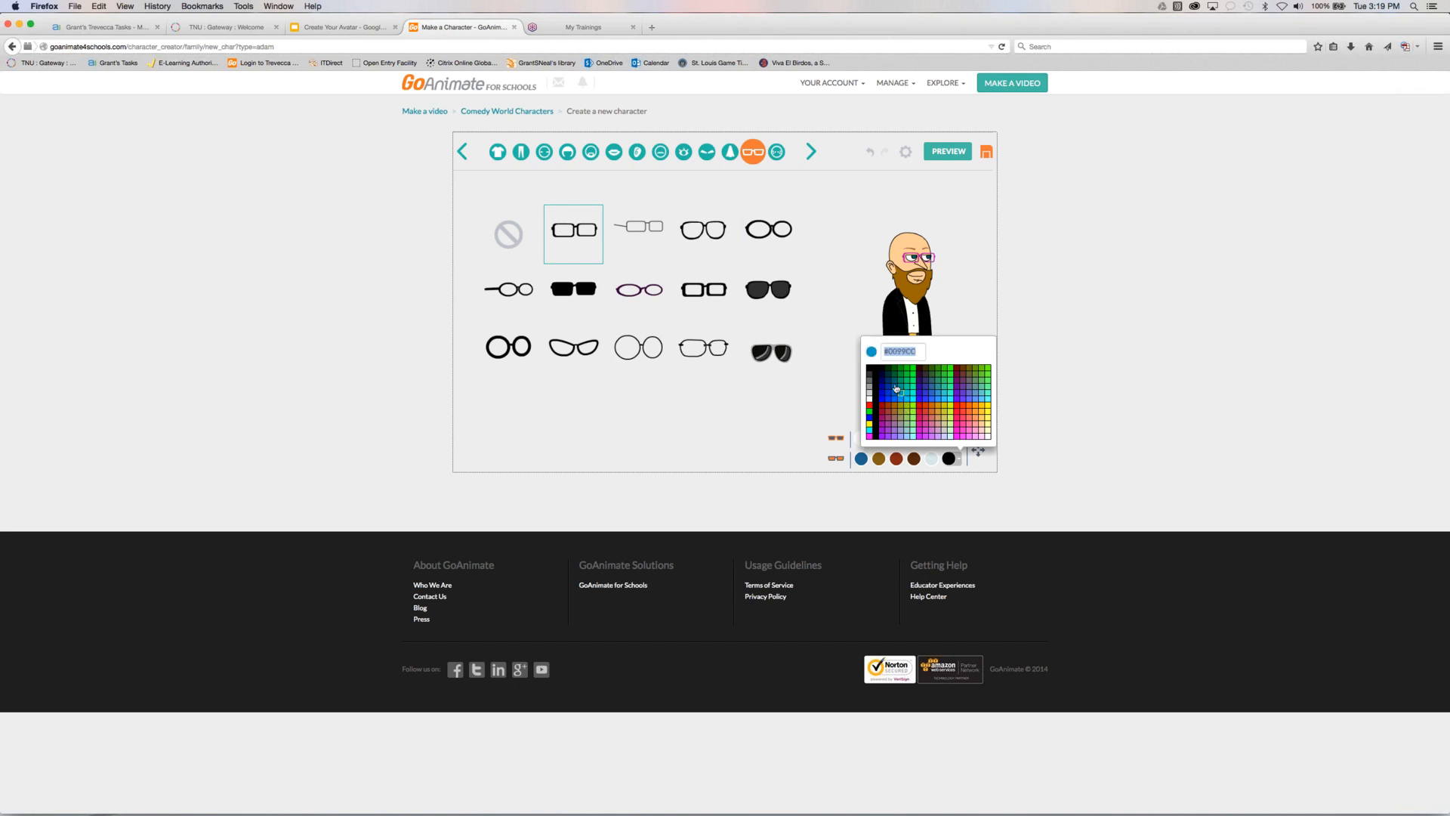
pyautogui.click(895, 383)
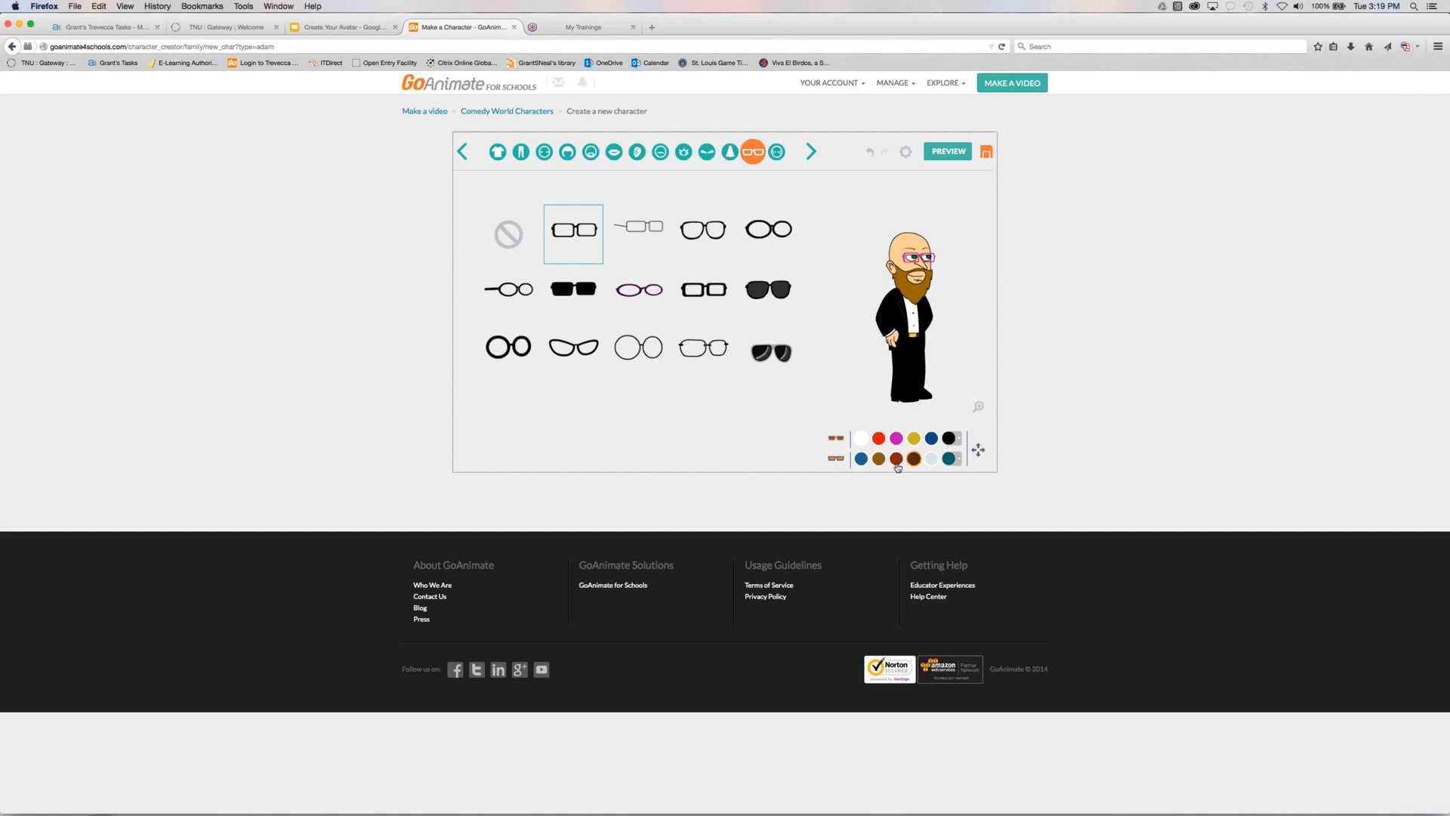
pyautogui.click(957, 441)
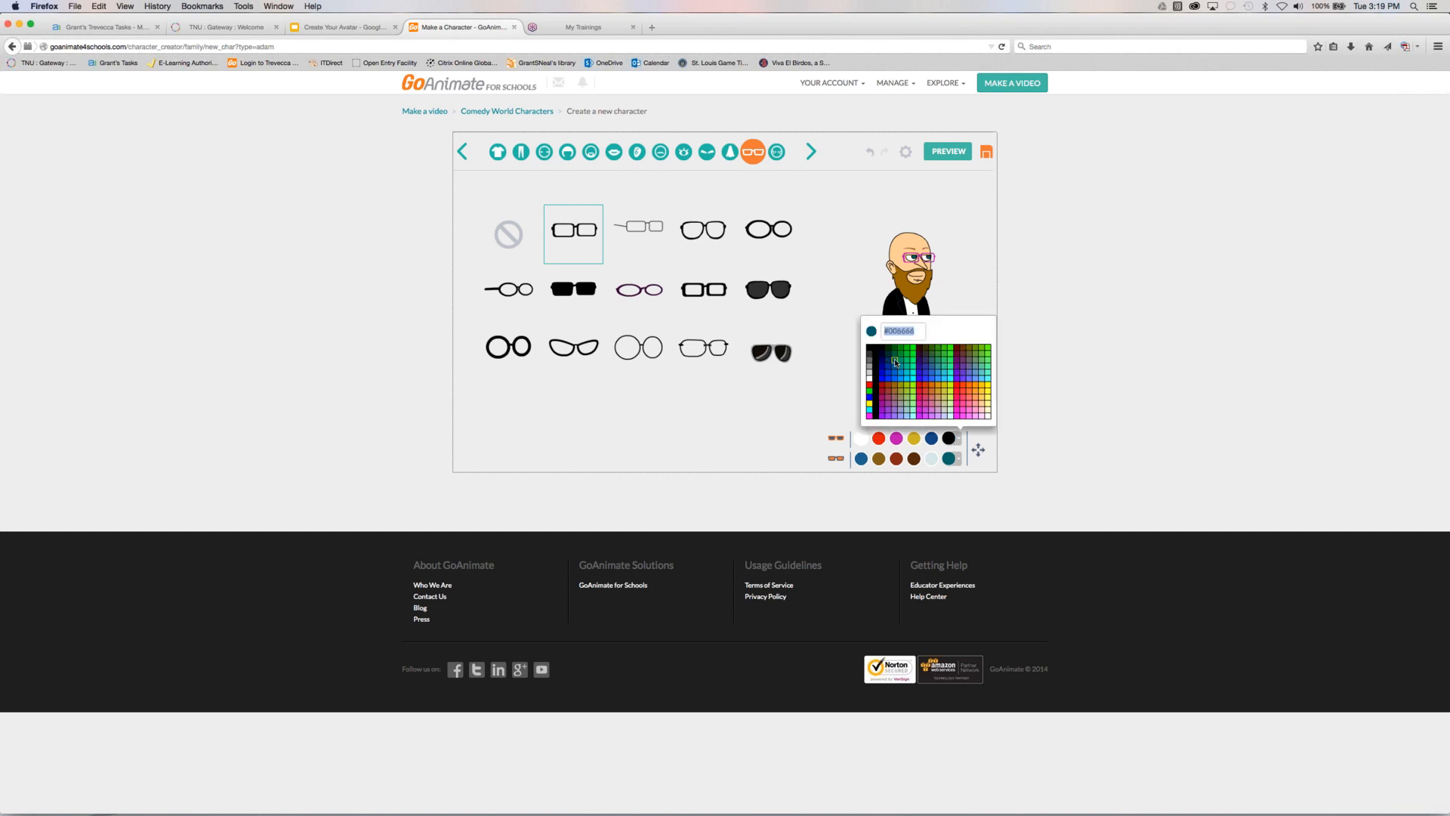
pyautogui.click(893, 362)
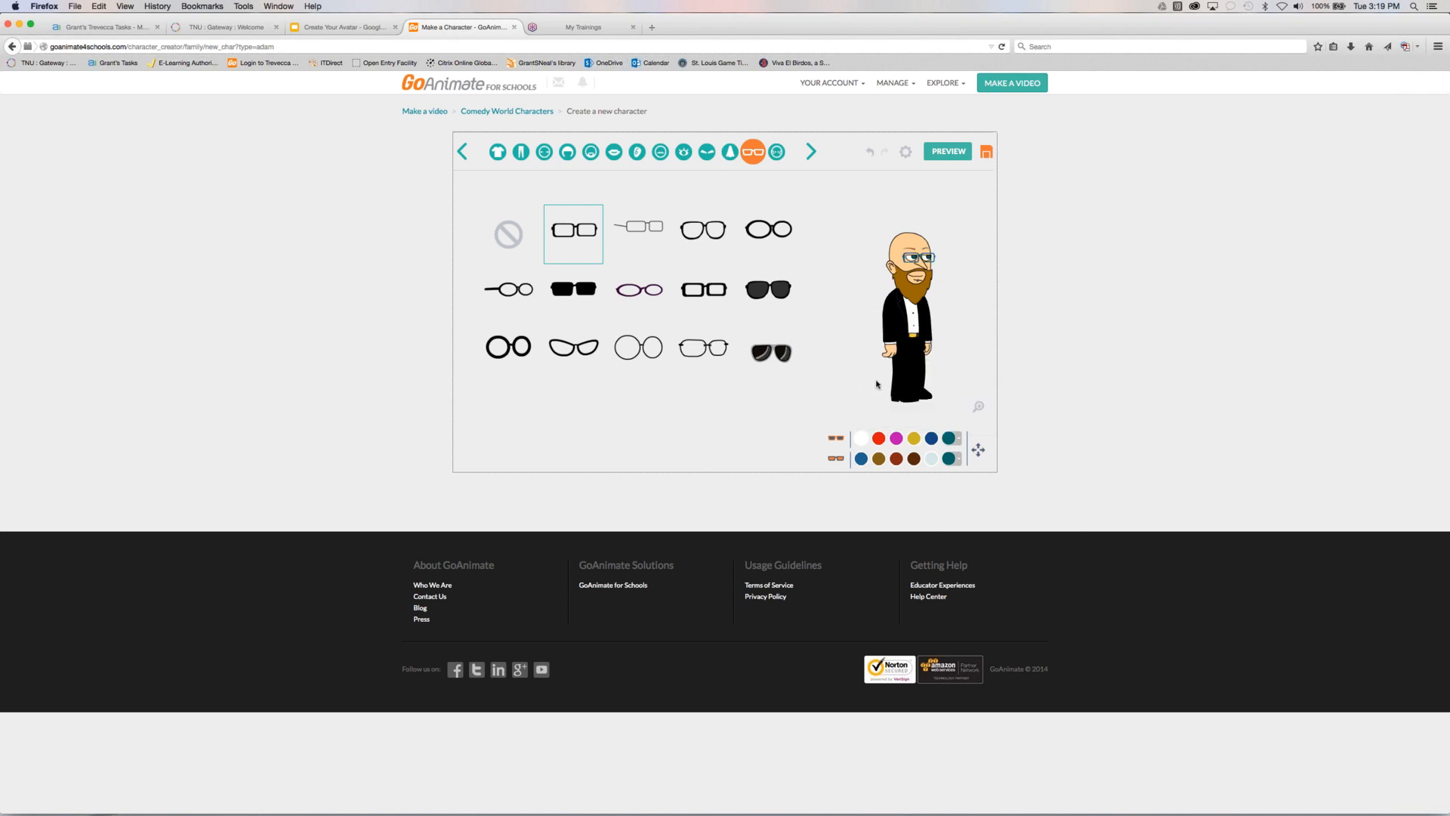
# Look through the accessories and put the red cap with antlers on the character
pyautogui.click(777, 153)
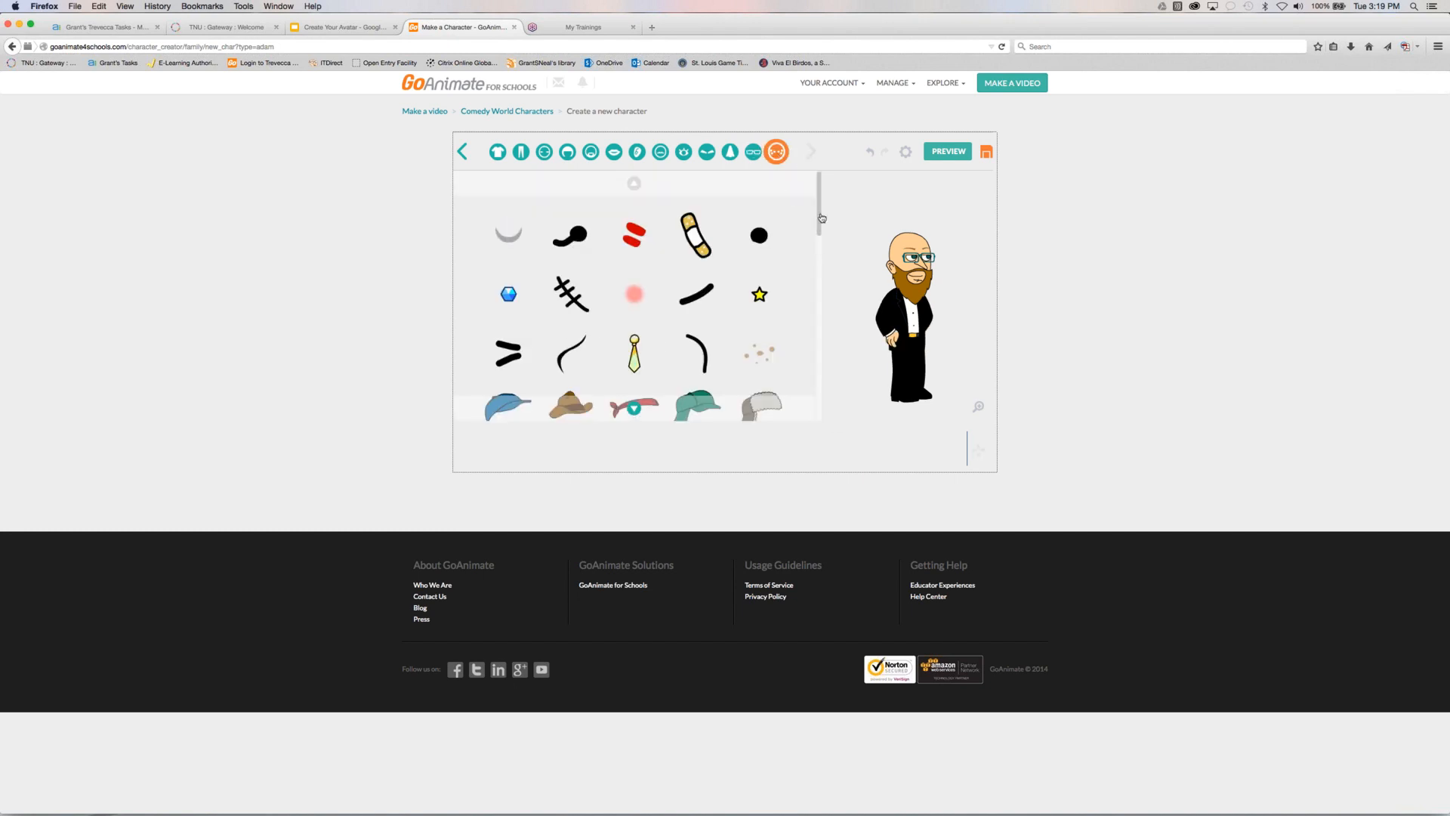
pyautogui.scroll(-10, 823, 302)
pyautogui.scroll(-7, 825, 378)
pyautogui.scroll(6, 822, 378)
pyautogui.scroll(8, 817, 305)
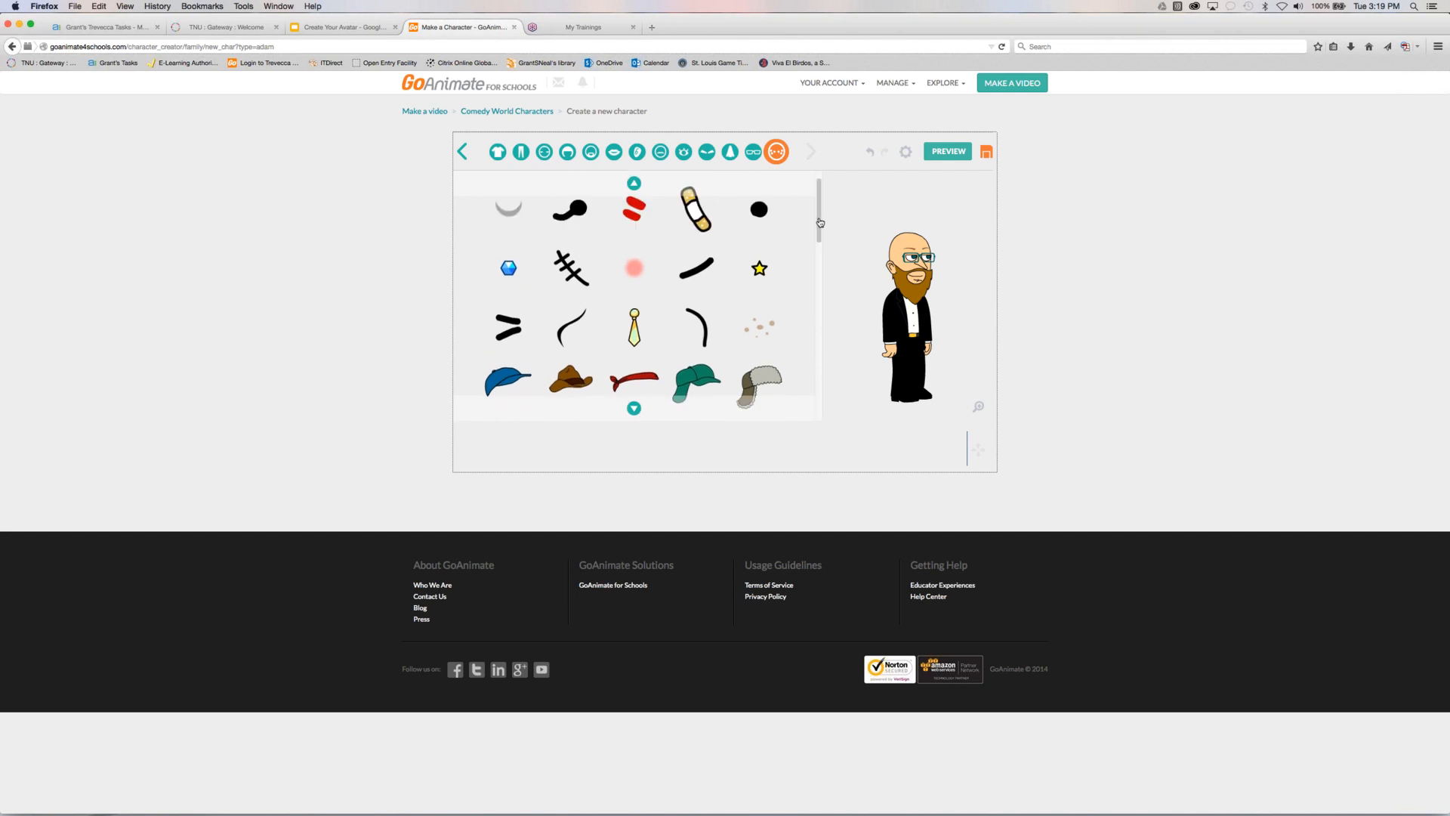
pyautogui.click(571, 281)
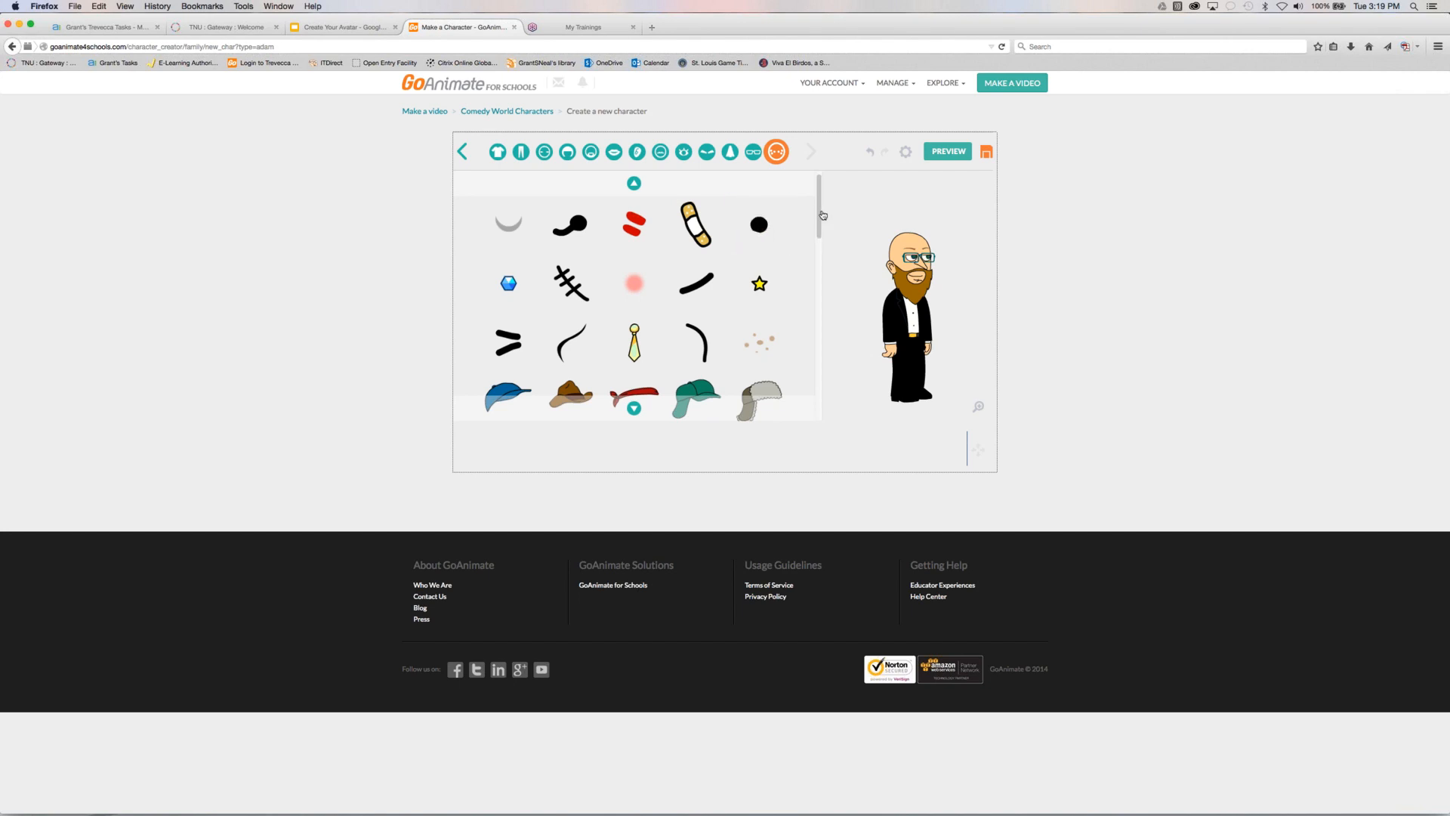
pyautogui.moveTo(823, 215); pyautogui.dragTo(816, 241)
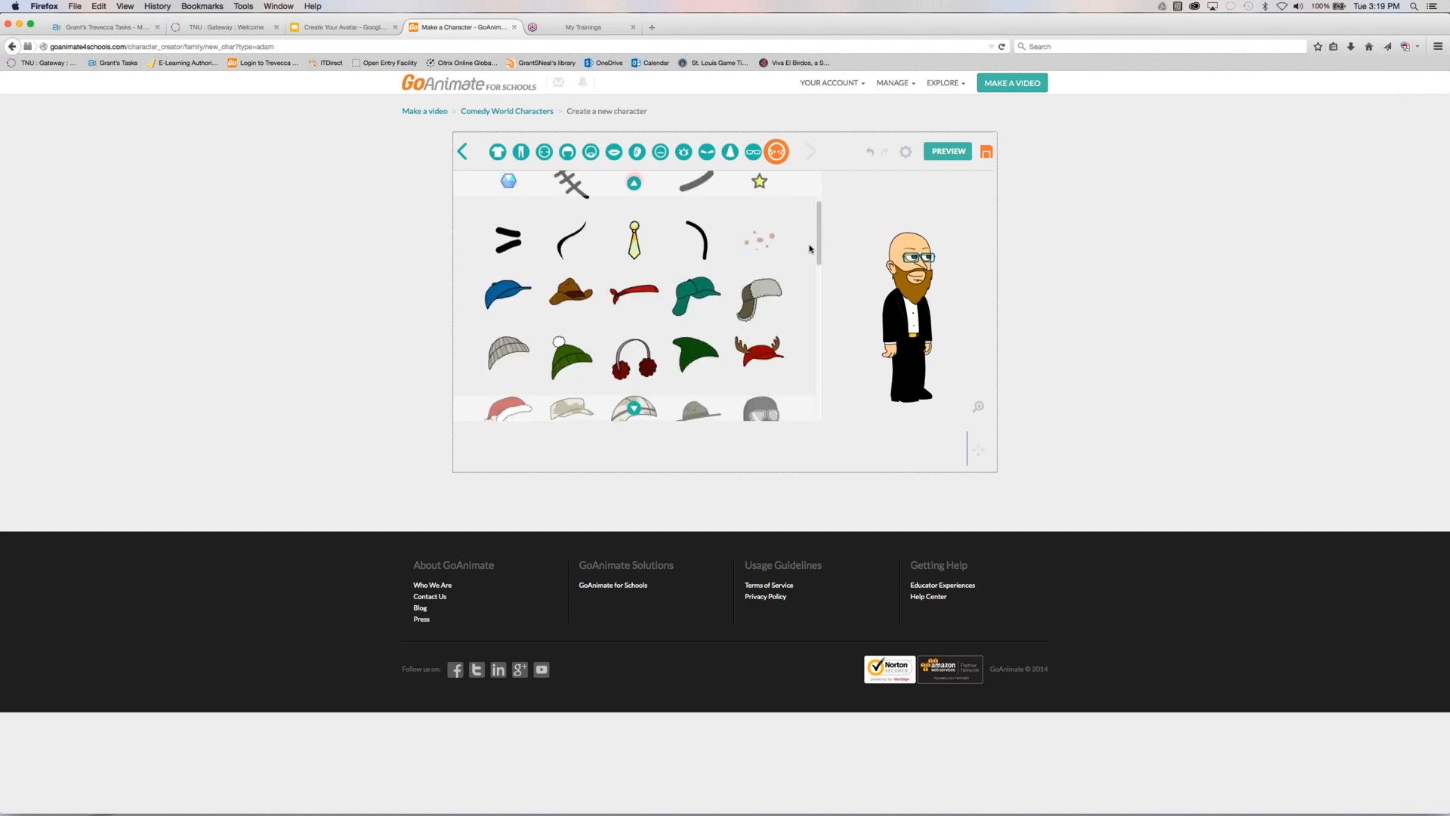
pyautogui.scroll(-1, 809, 249)
pyautogui.click(759, 326)
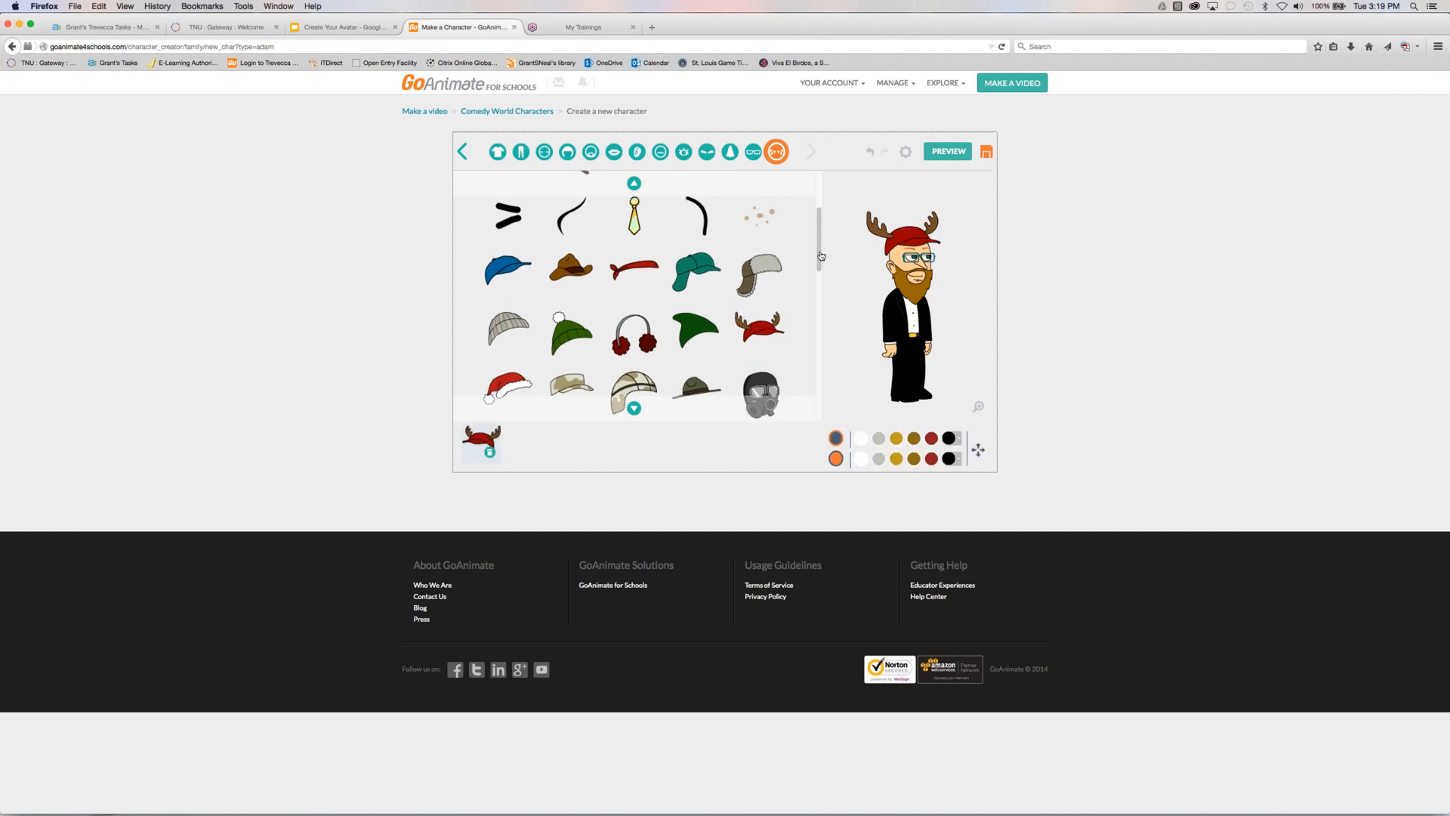
# Add the camouflage combat helmet and the olive wide-brimmed ranger hat to the character as well
pyautogui.scroll(-3, 820, 255)
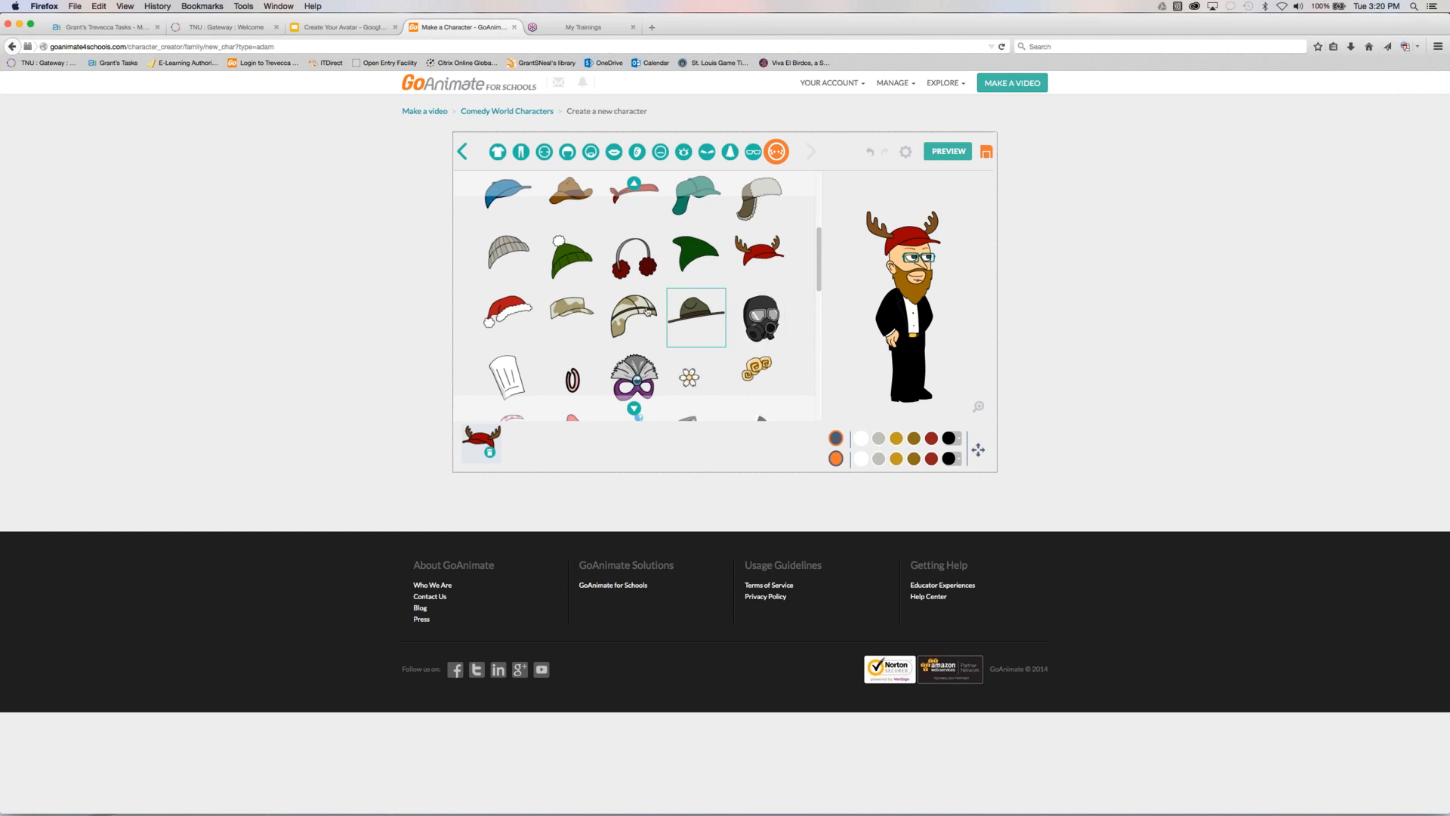
pyautogui.click(647, 311)
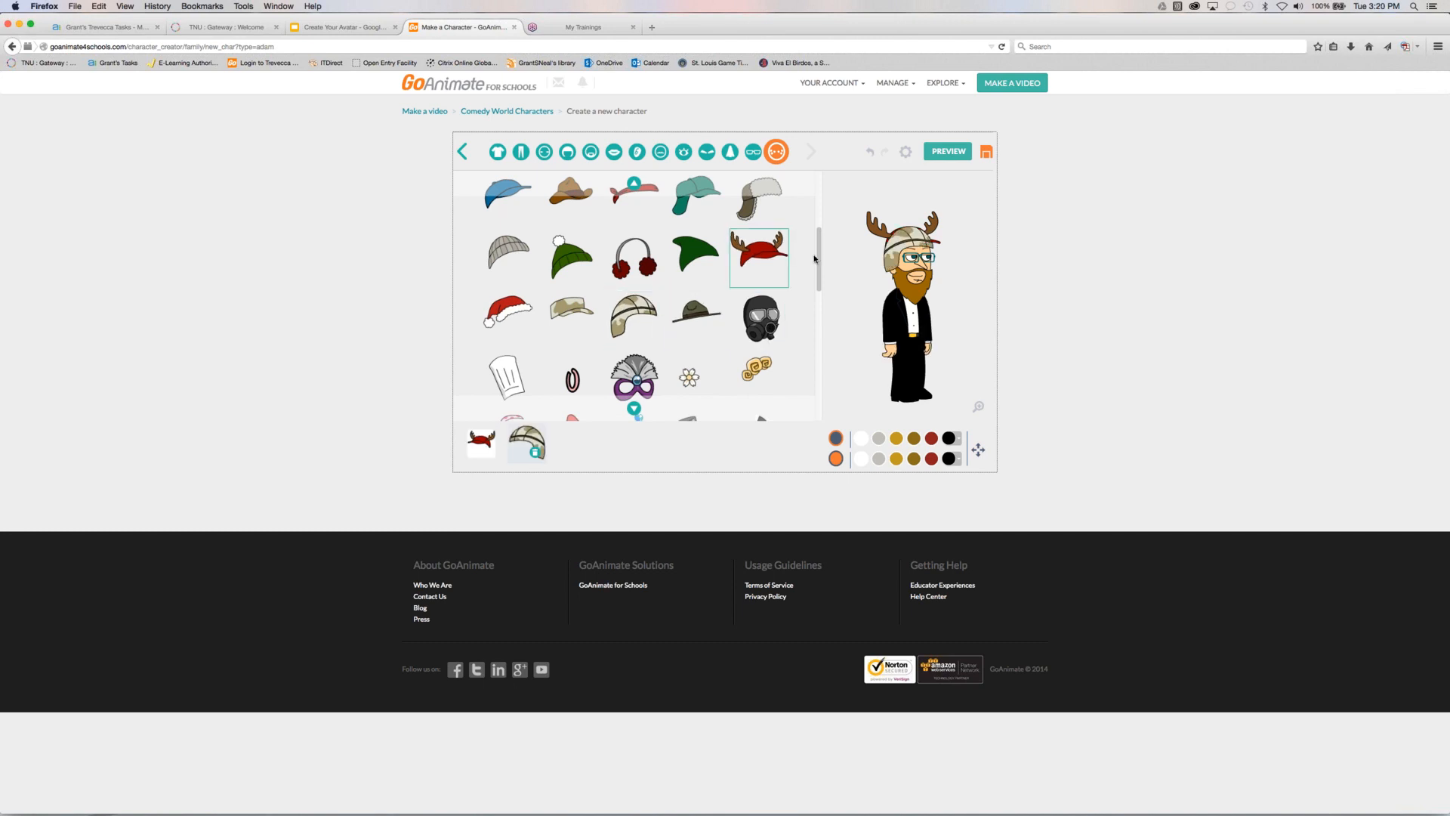
pyautogui.scroll(-2, 818, 262)
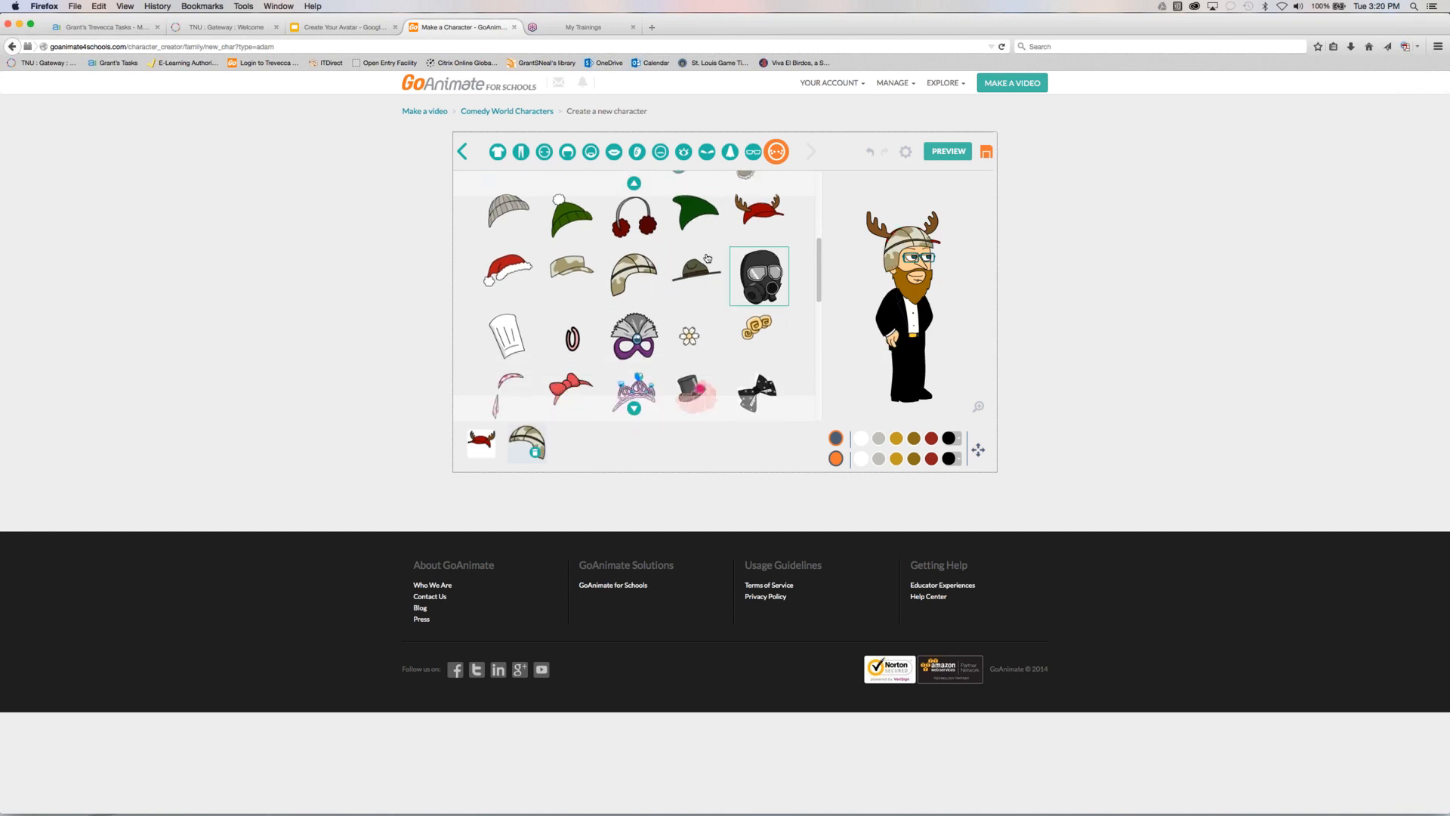
pyautogui.click(695, 270)
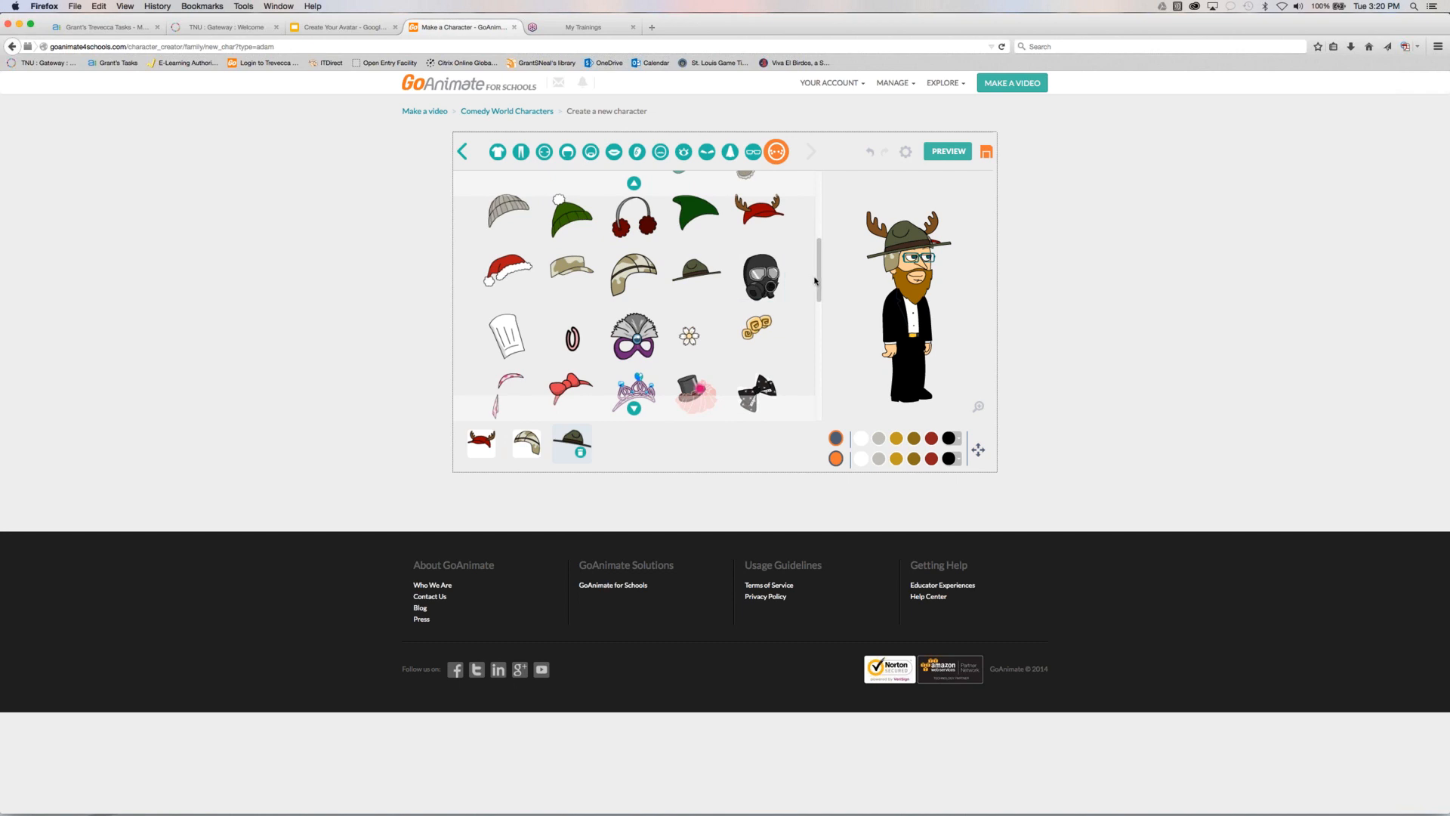
# Remove the ranger hat, the camouflage helmet and the antlered cap from the character
pyautogui.moveTo(819, 277); pyautogui.dragTo(757, 389)
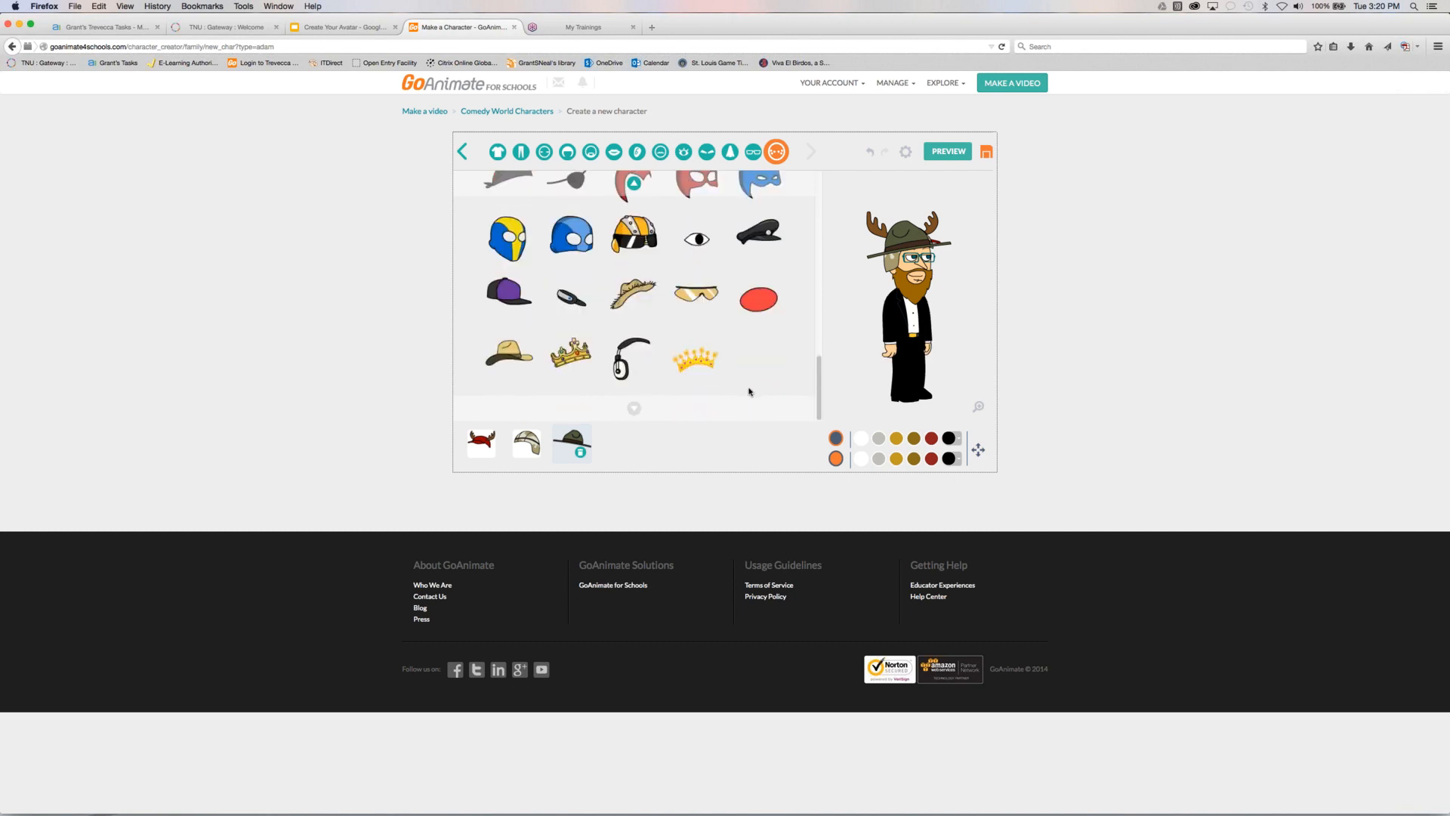
pyautogui.click(580, 454)
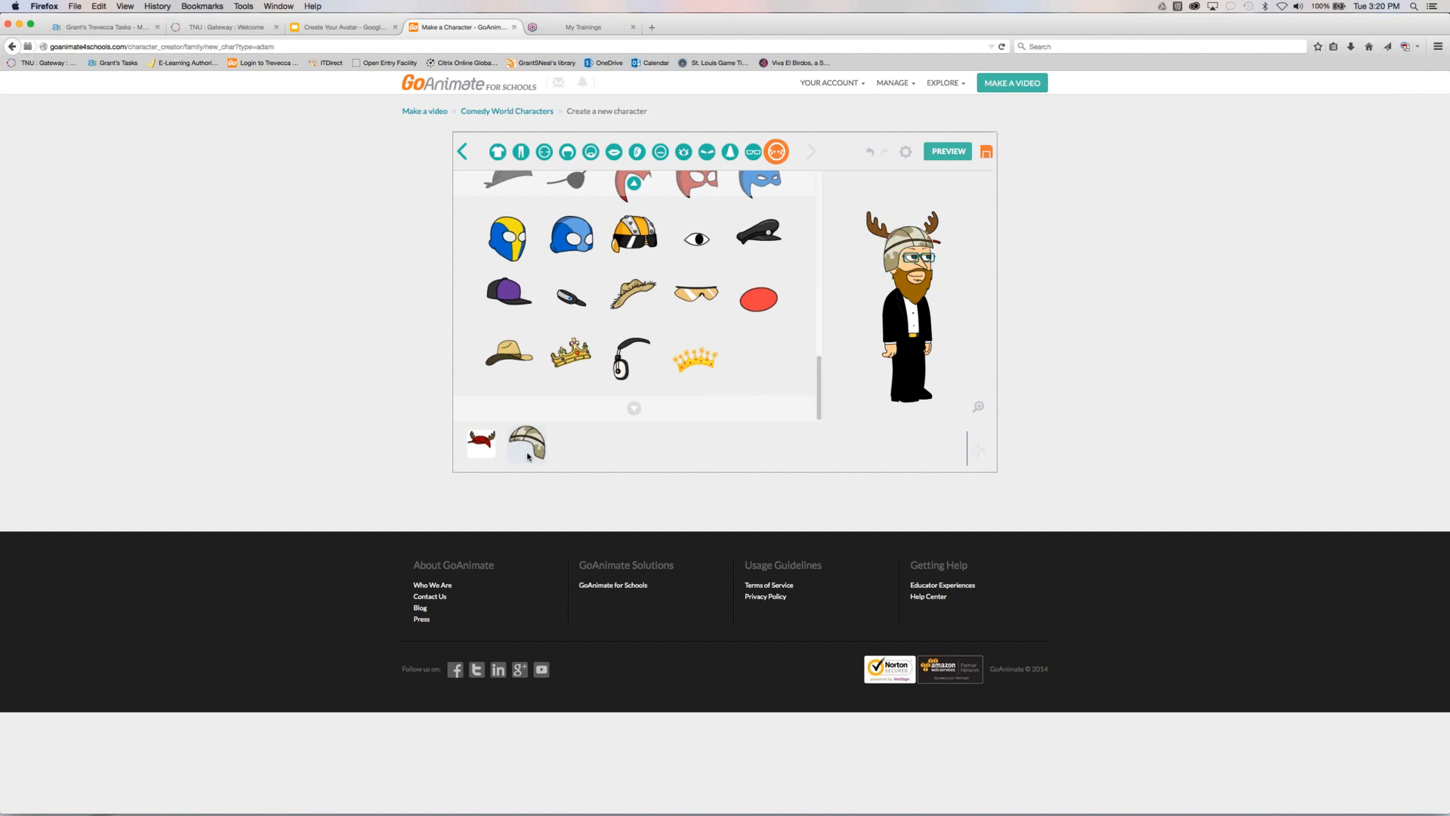
pyautogui.click(529, 457)
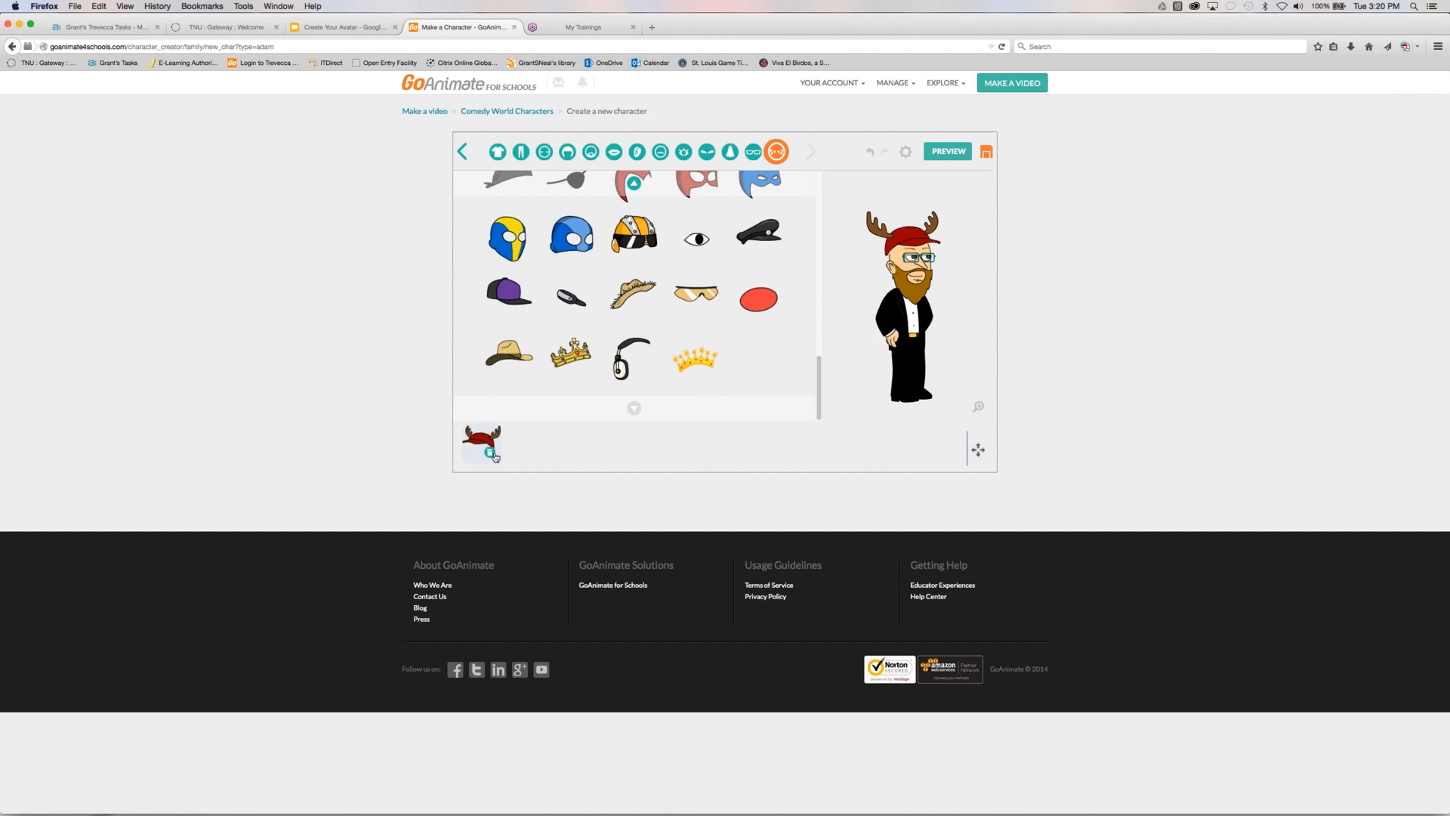
pyautogui.click(490, 452)
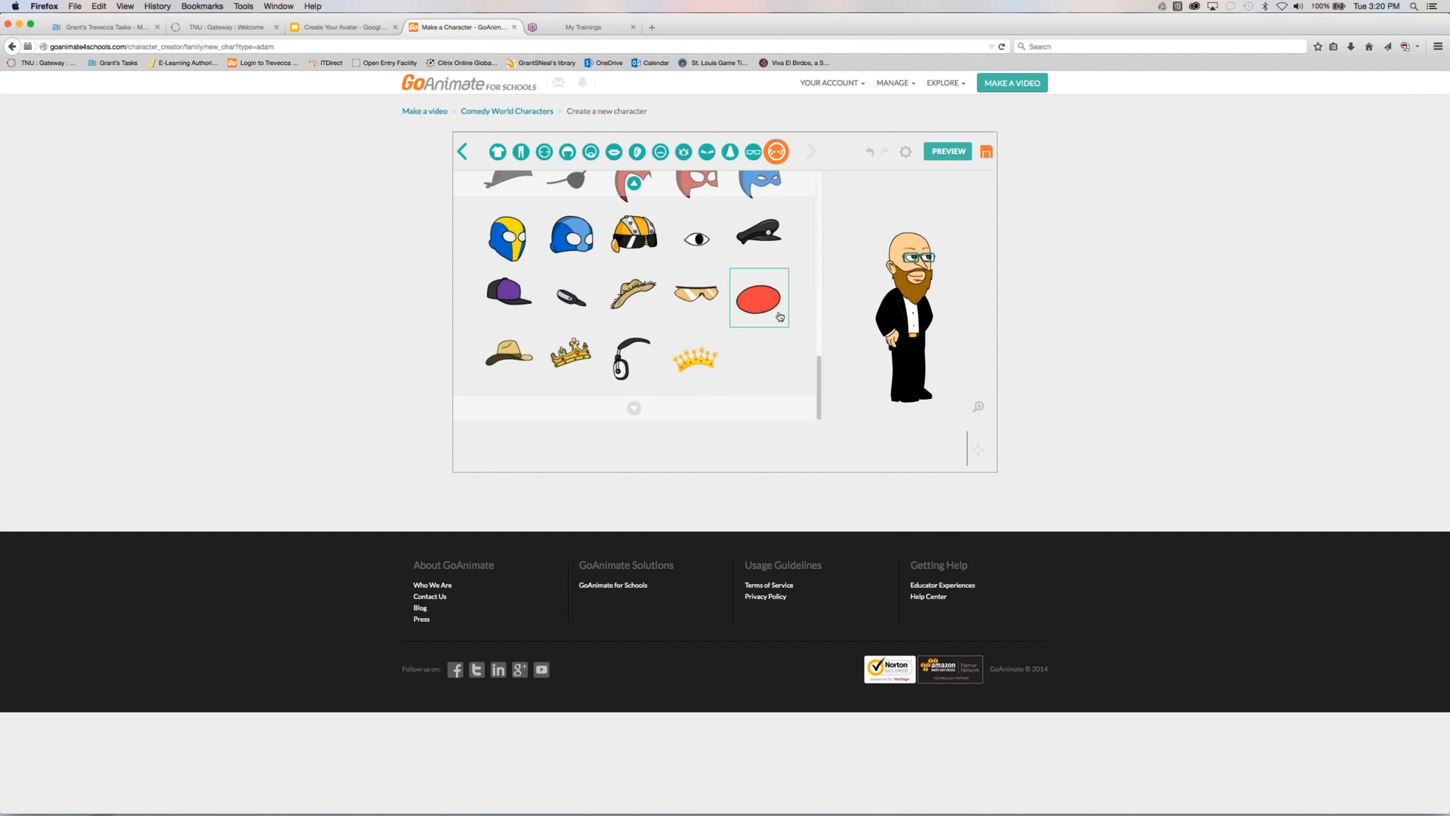
# Put the gold Roman helmet with the red crest on the character and save the finished character
pyautogui.moveTo(819, 386); pyautogui.dragTo(821, 334)
pyautogui.click(764, 285)
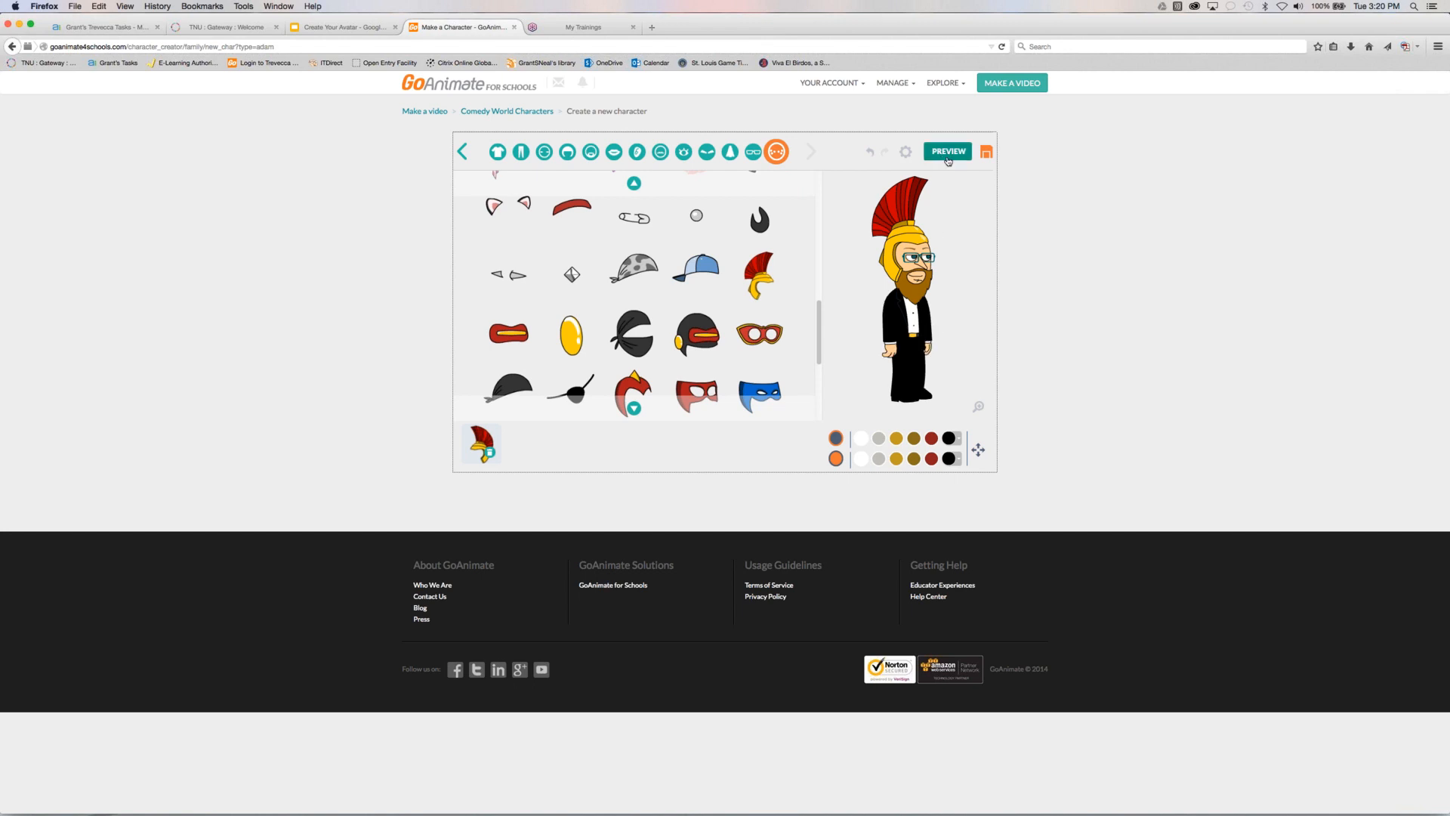
pyautogui.click(987, 156)
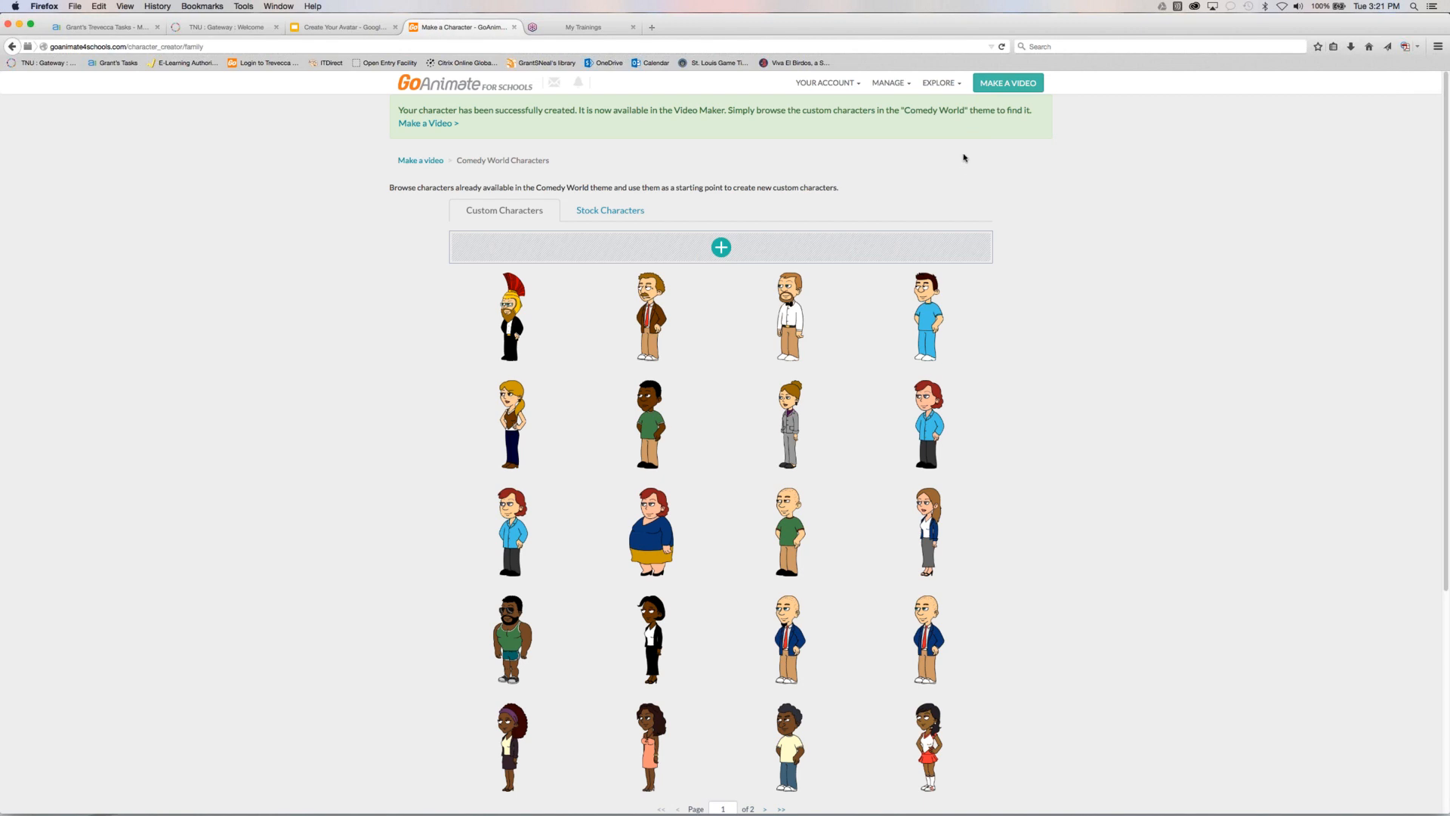
# Go from the video theme selection to the Anime theme's characters and start creating a new female character
pyautogui.moveTo(481, 364)
pyautogui.moveTo(491, 330)
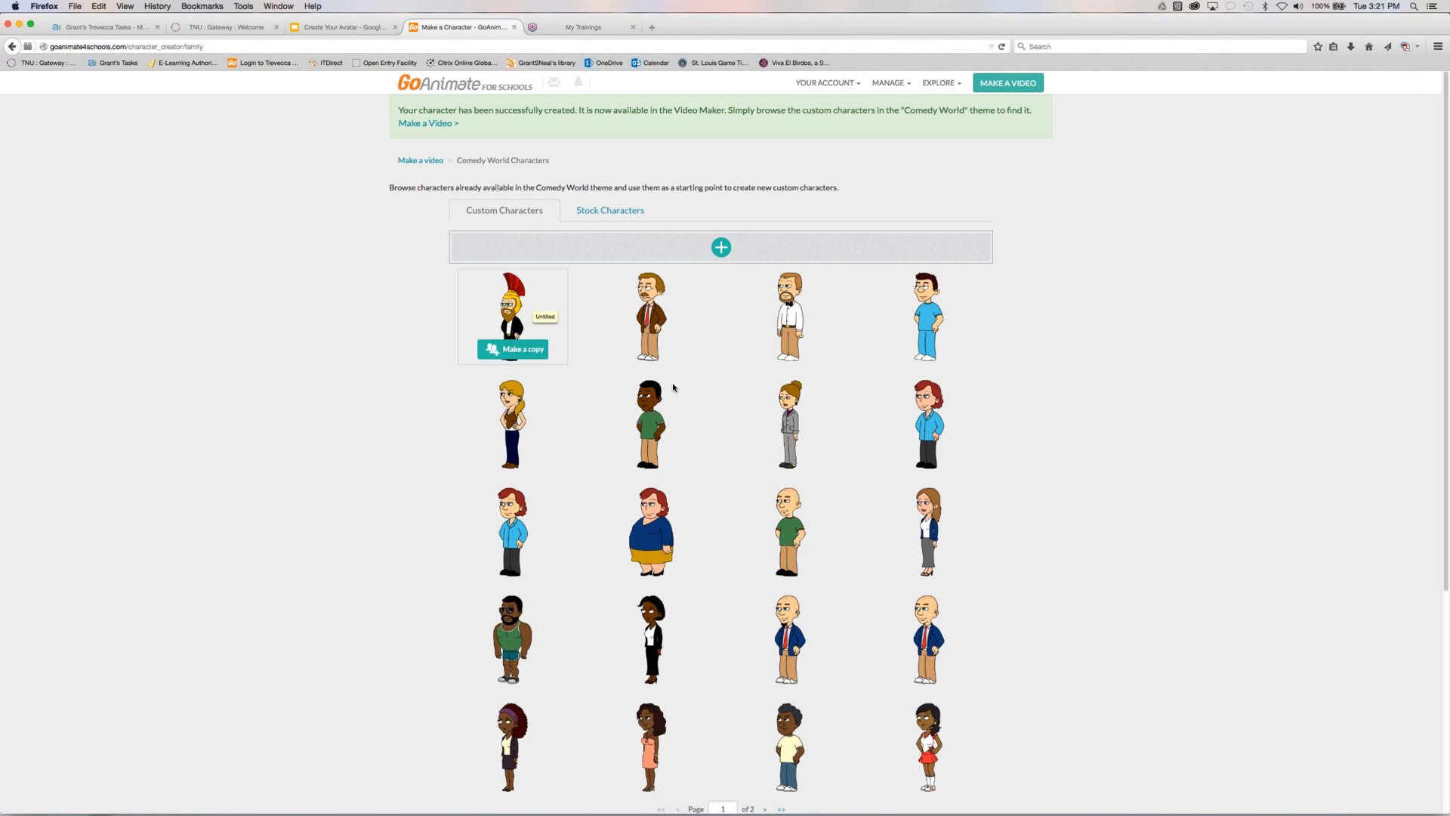
pyautogui.moveTo(677, 388)
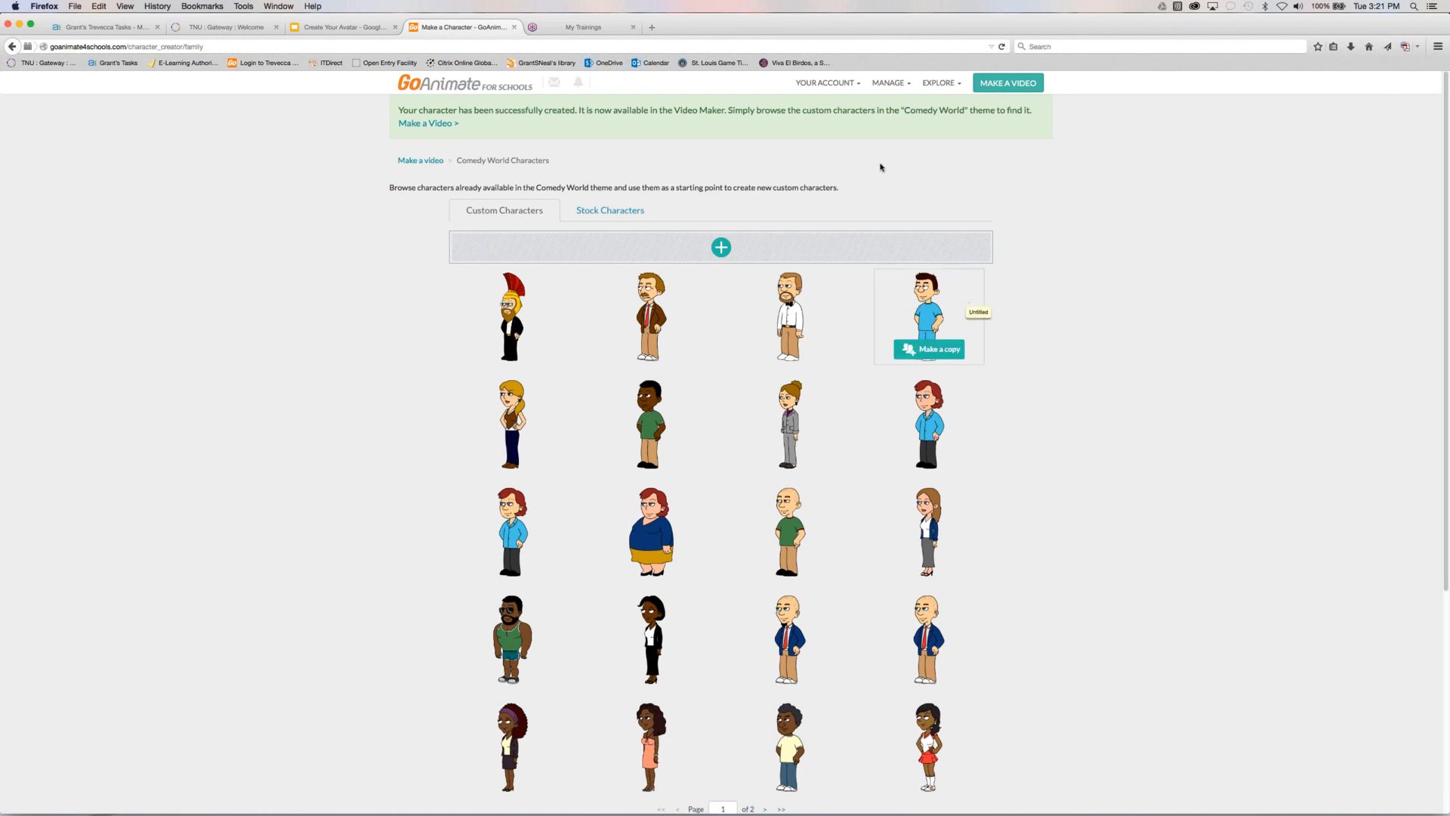
pyautogui.moveTo(670, 307)
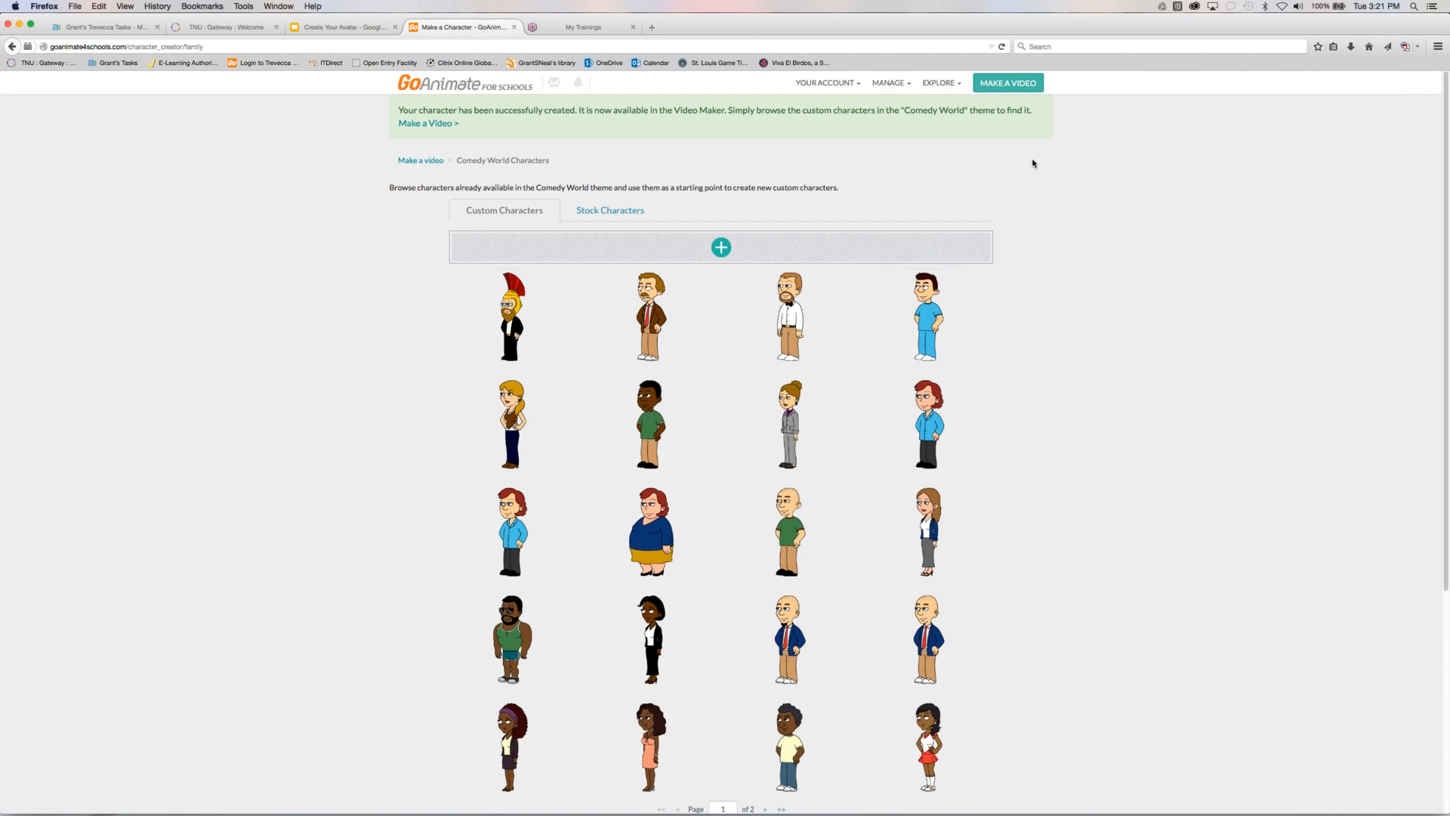
pyautogui.click(1010, 86)
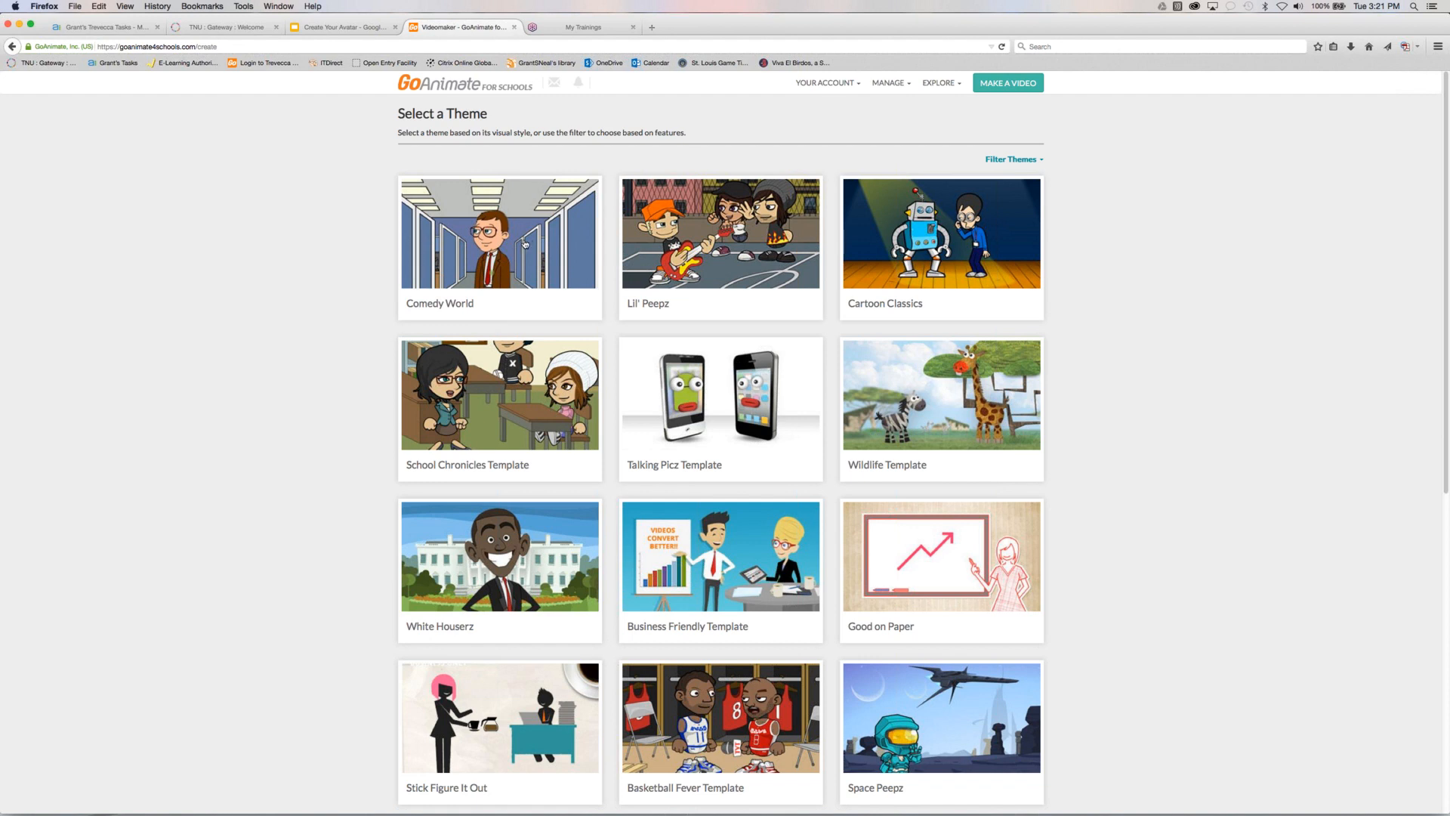
pyautogui.scroll(-10, 403, 452)
pyautogui.moveTo(529, 588)
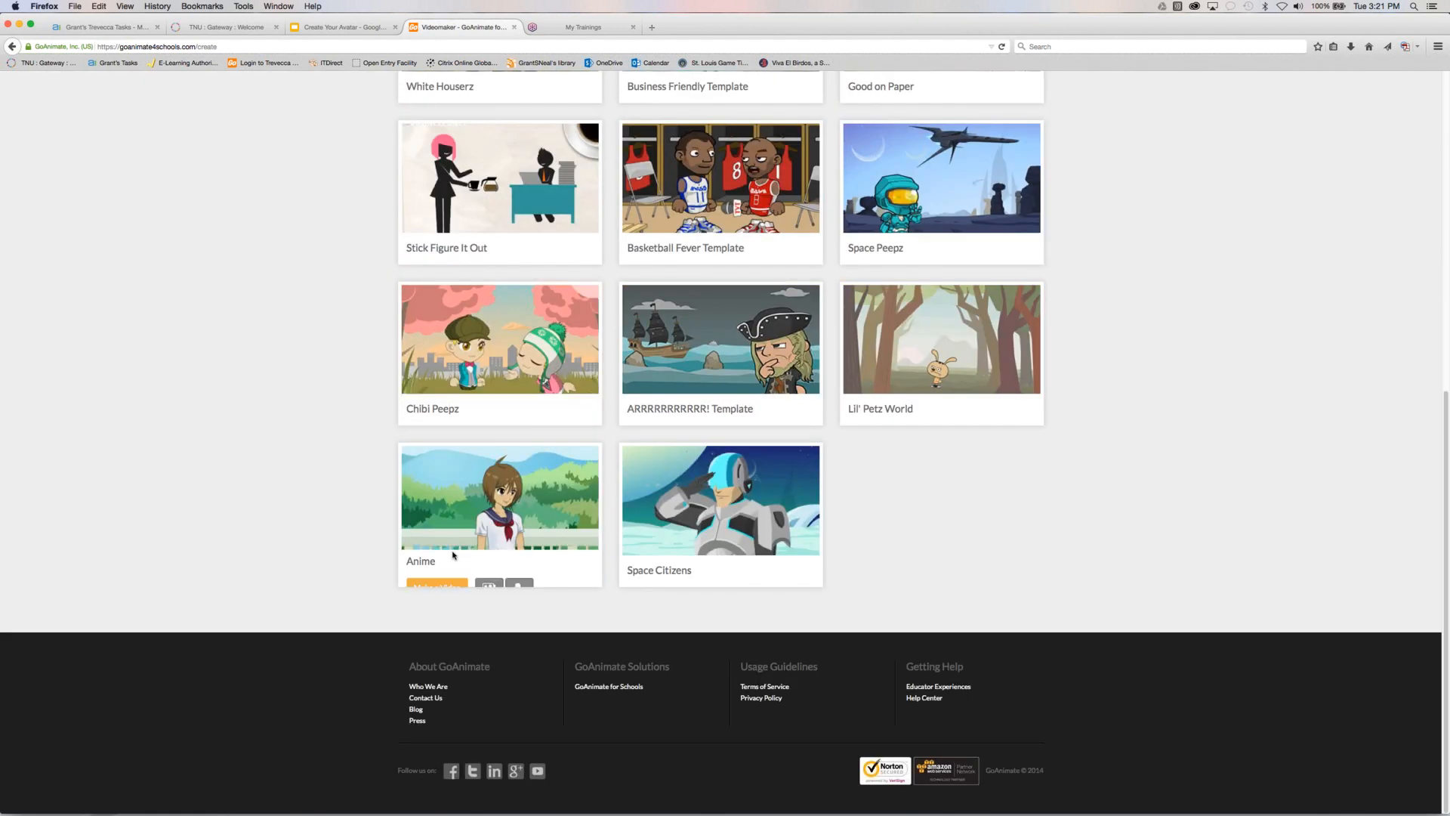
pyautogui.click(518, 576)
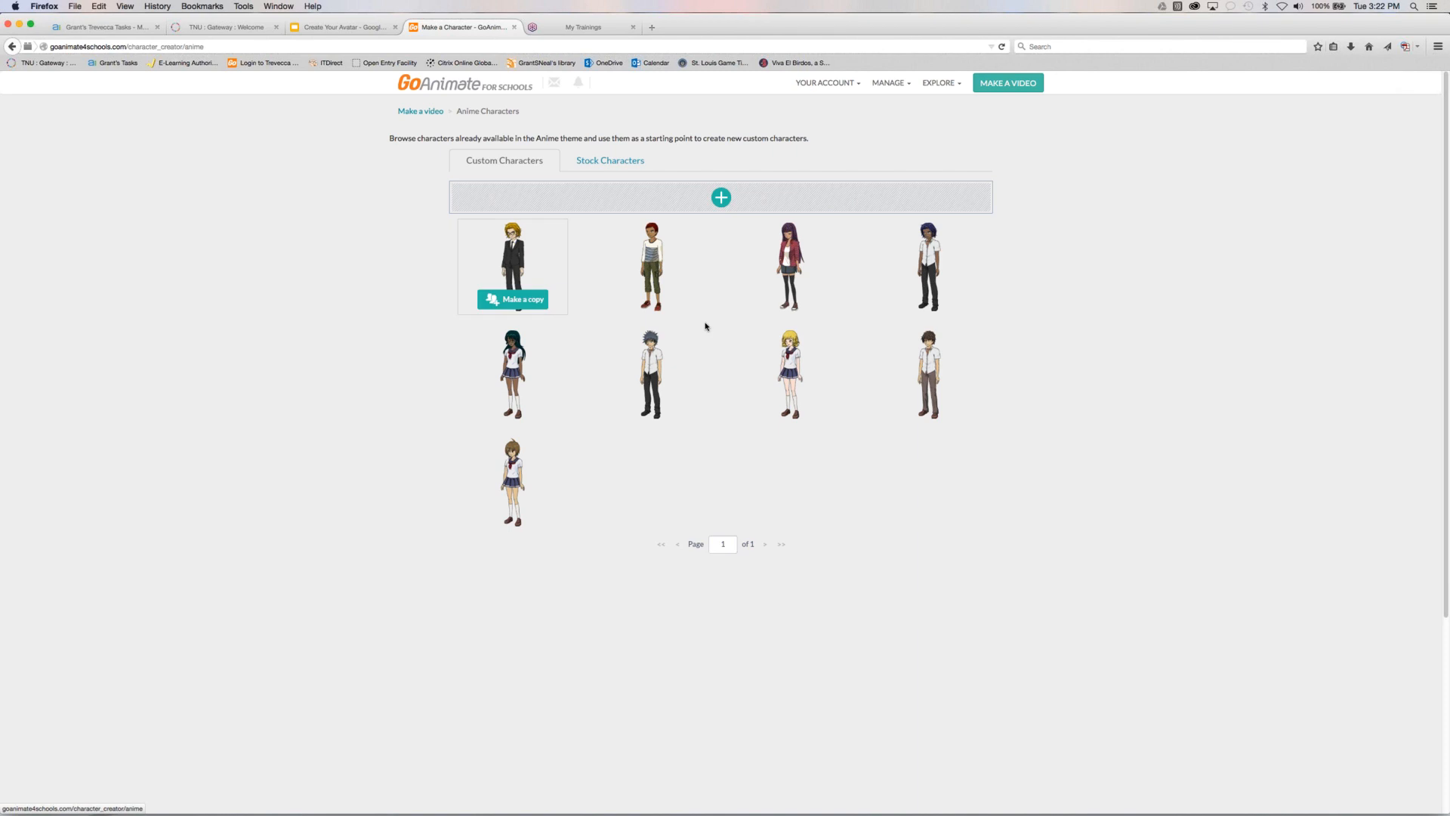
pyautogui.click(722, 198)
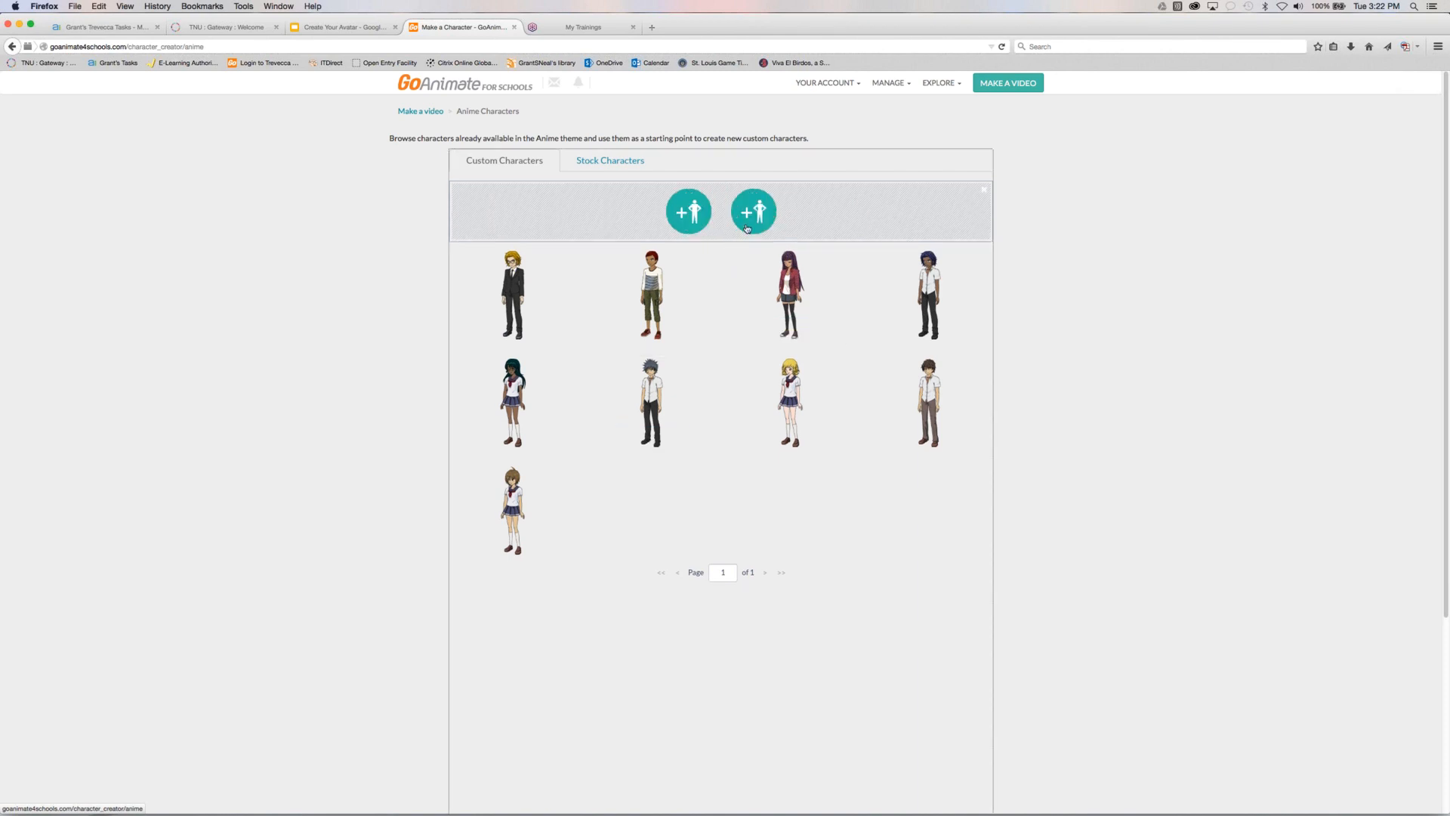
pyautogui.click(752, 217)
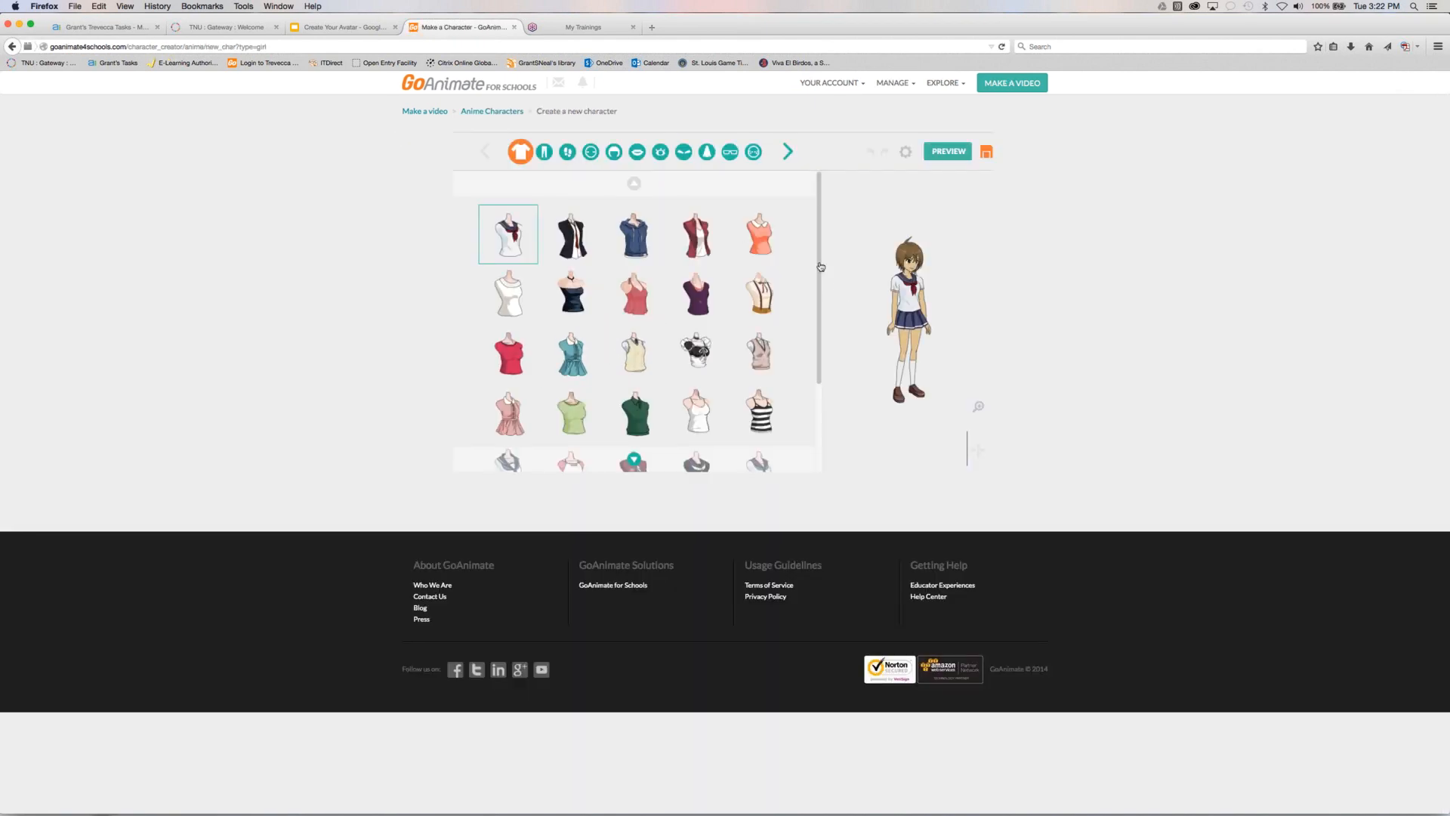
# Try the dark blazer with a tie and give the Anime character the blue hooded jacket
pyautogui.scroll(-3, 824, 332)
pyautogui.scroll(3, 825, 334)
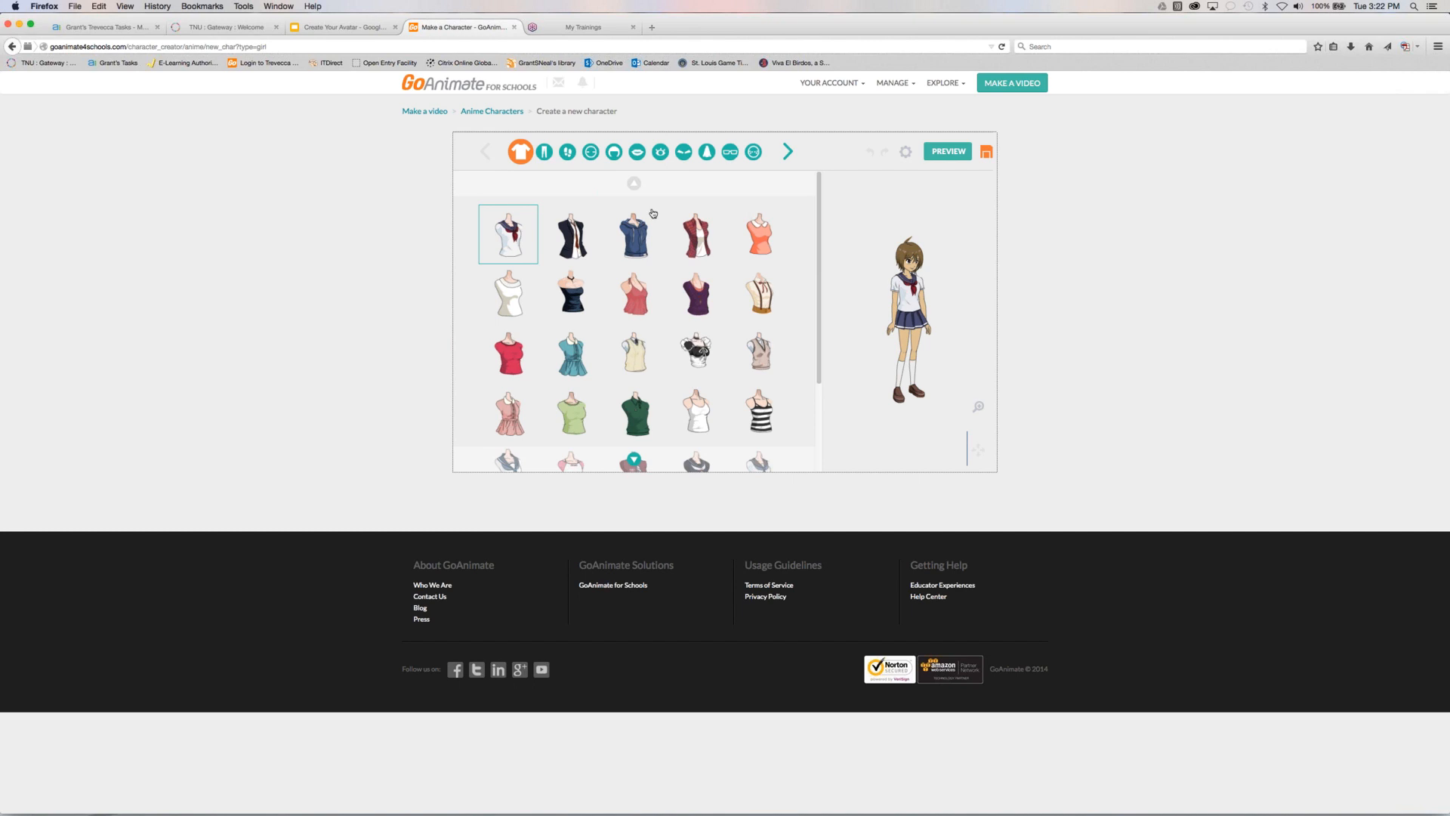
pyautogui.click(633, 234)
pyautogui.click(583, 245)
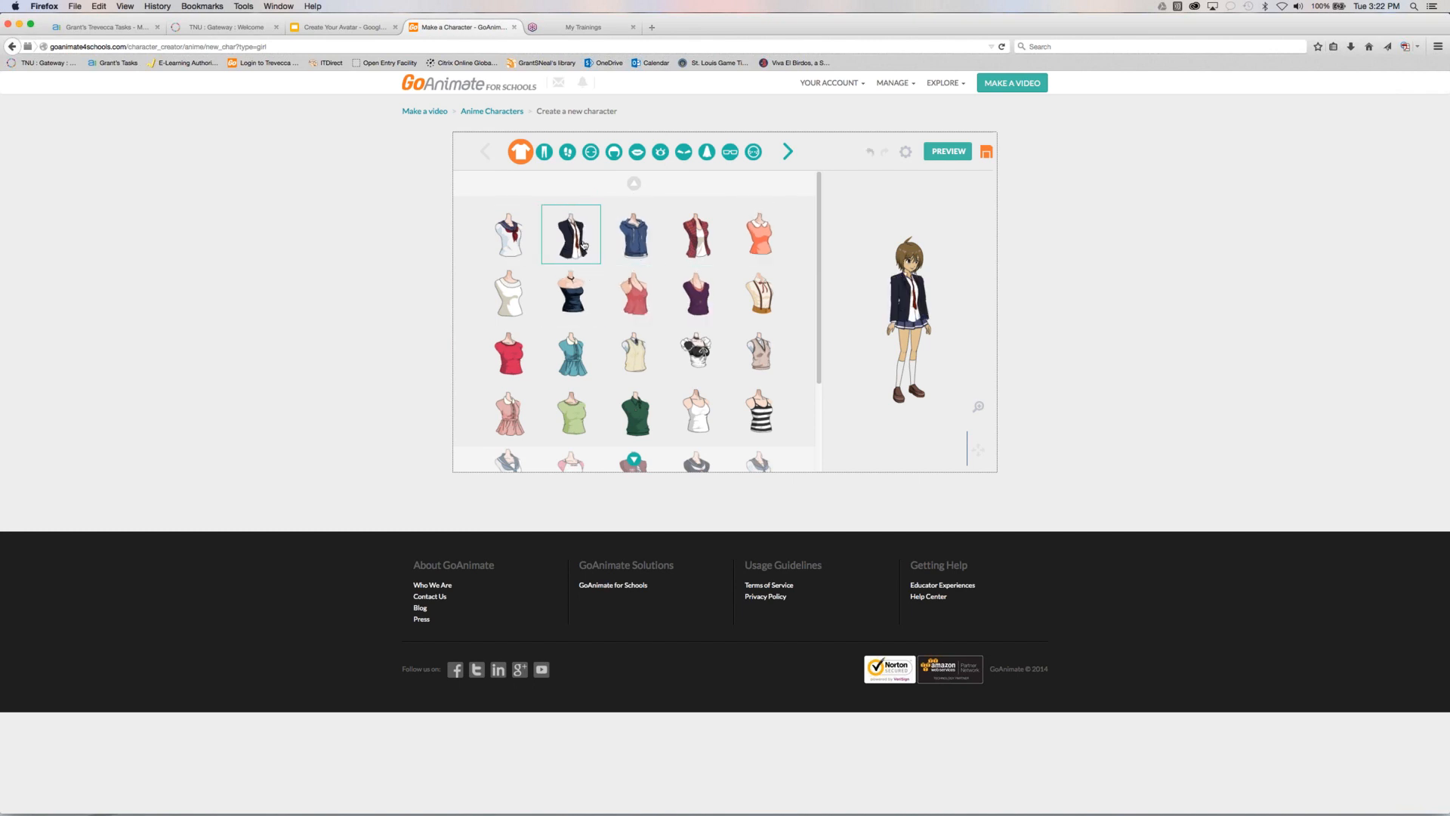
pyautogui.click(629, 243)
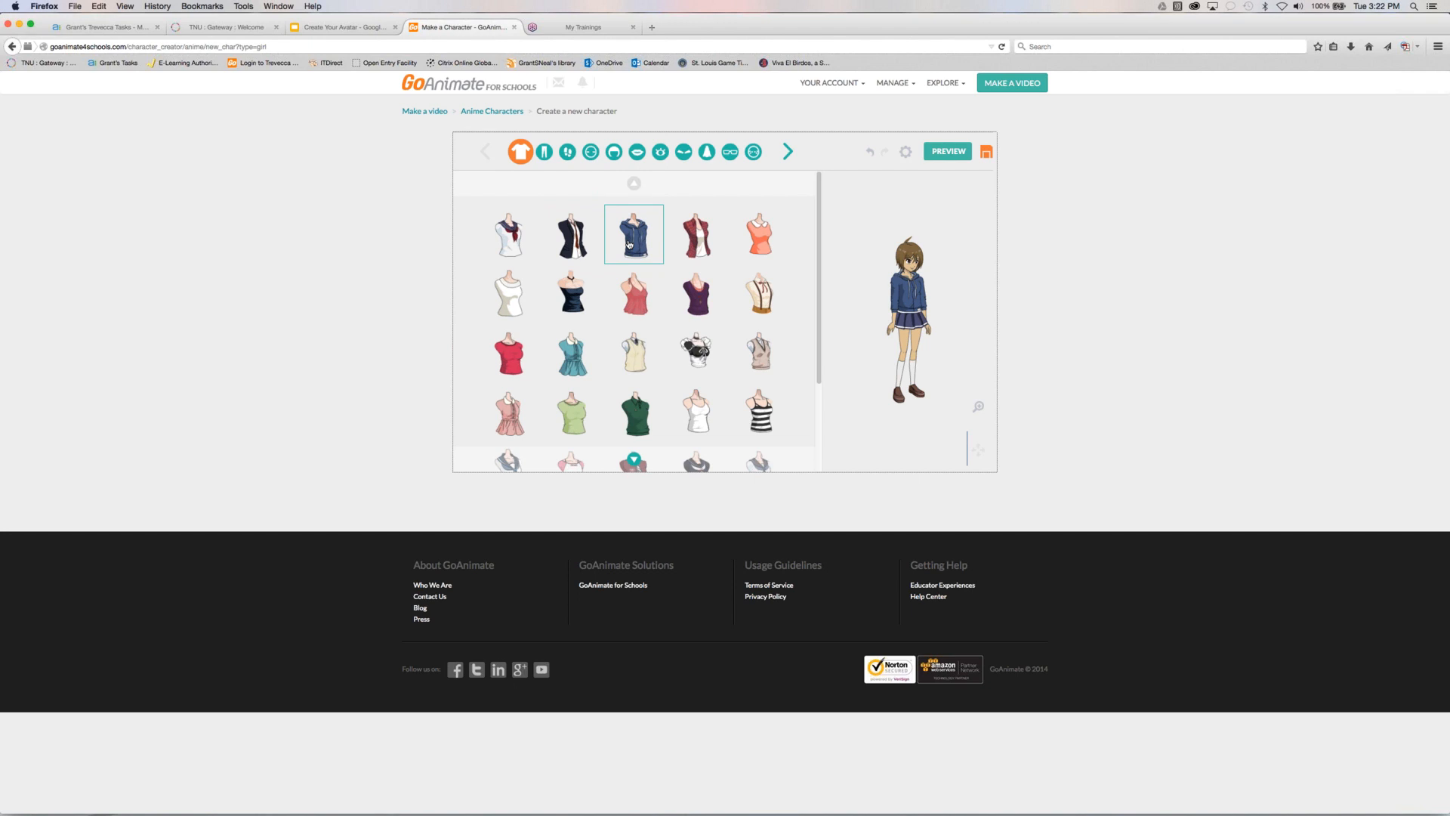
# Try the orange shorts and the dark grey skirt, and give the character the black cropped trousers
pyautogui.click(544, 154)
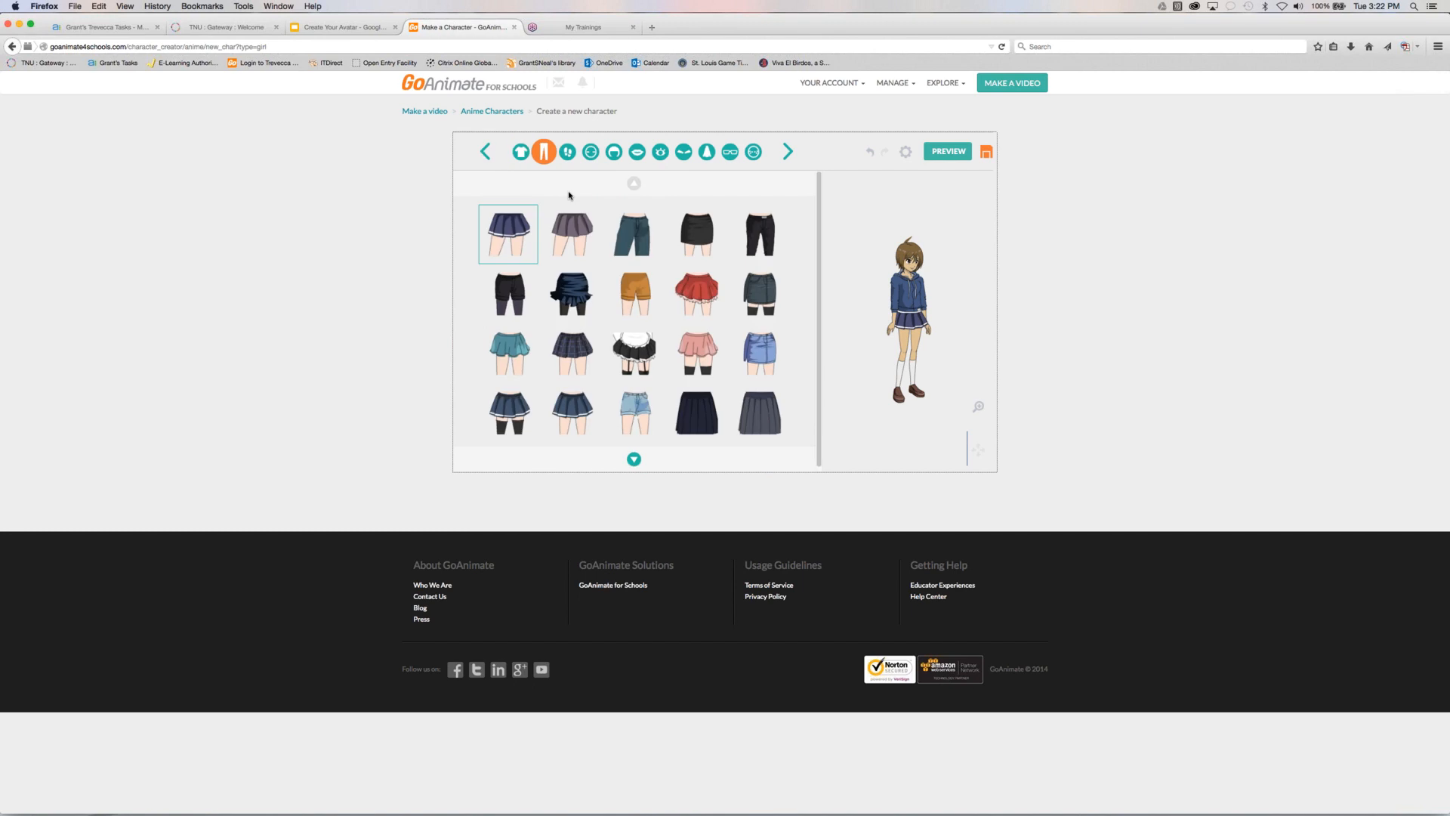
pyautogui.click(634, 289)
pyautogui.click(760, 314)
pyautogui.click(759, 236)
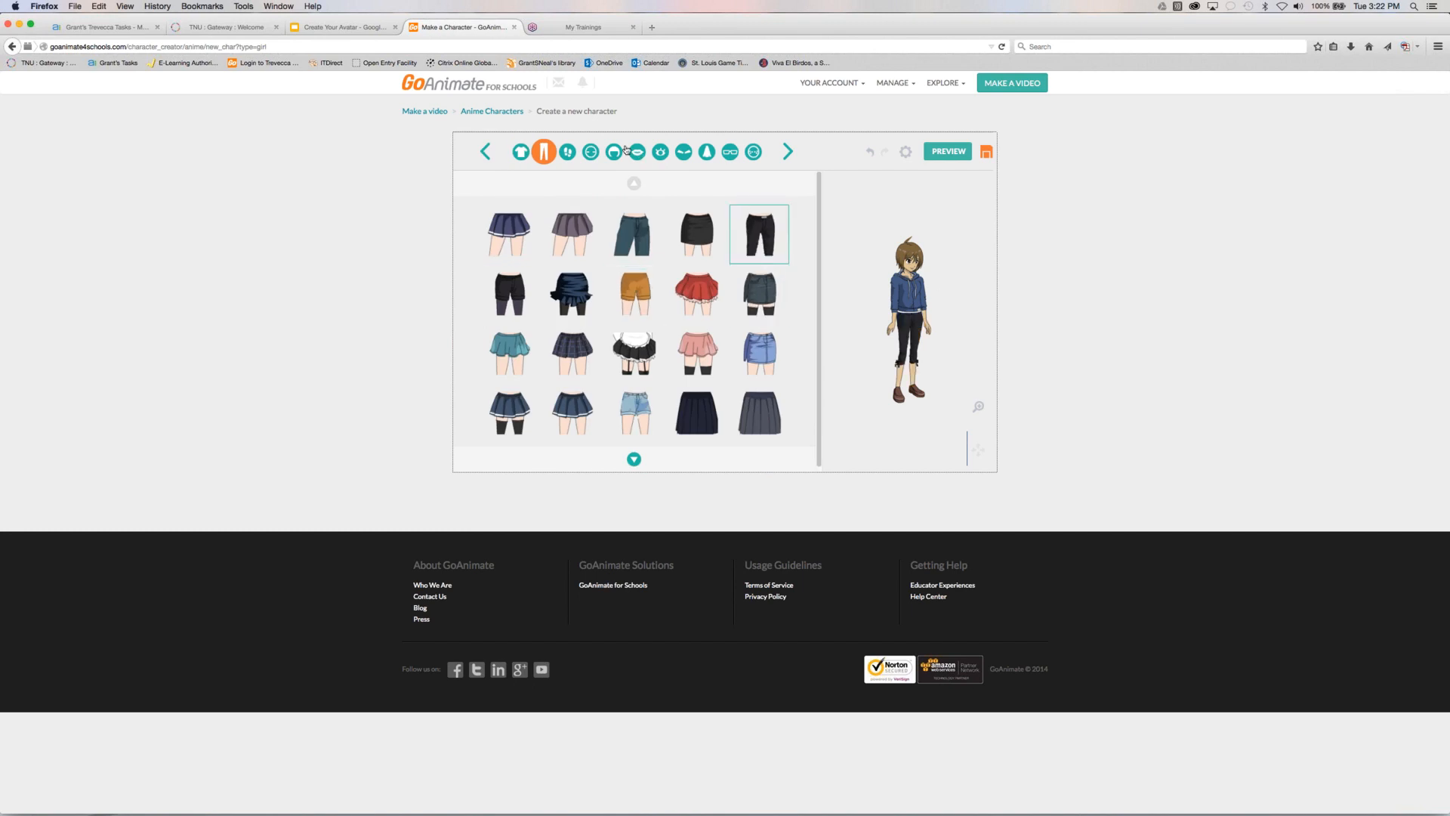
# Give the character the brown lace-up sneakers with white toes and bring up the head shape choices
pyautogui.click(567, 152)
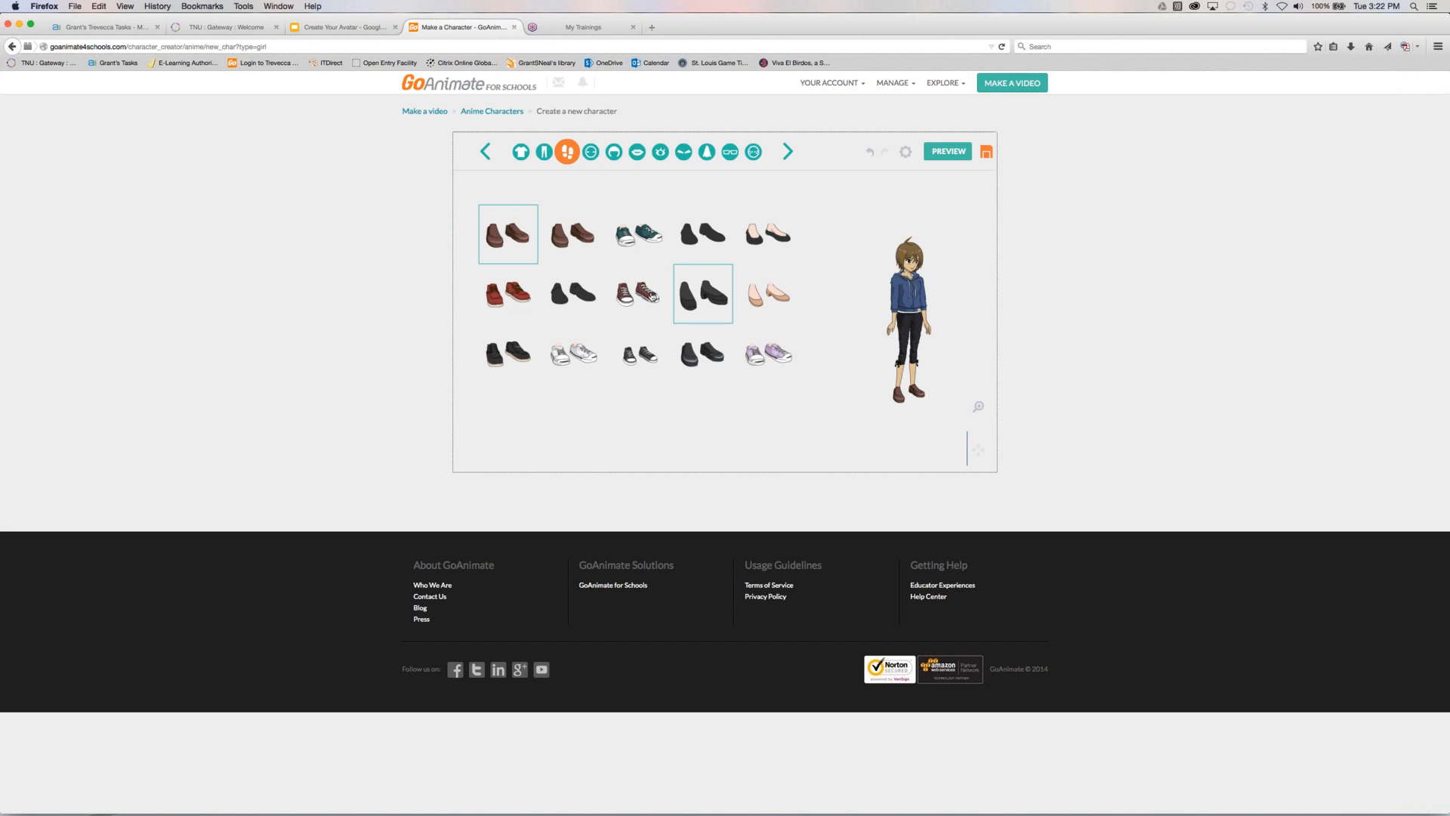
pyautogui.click(650, 296)
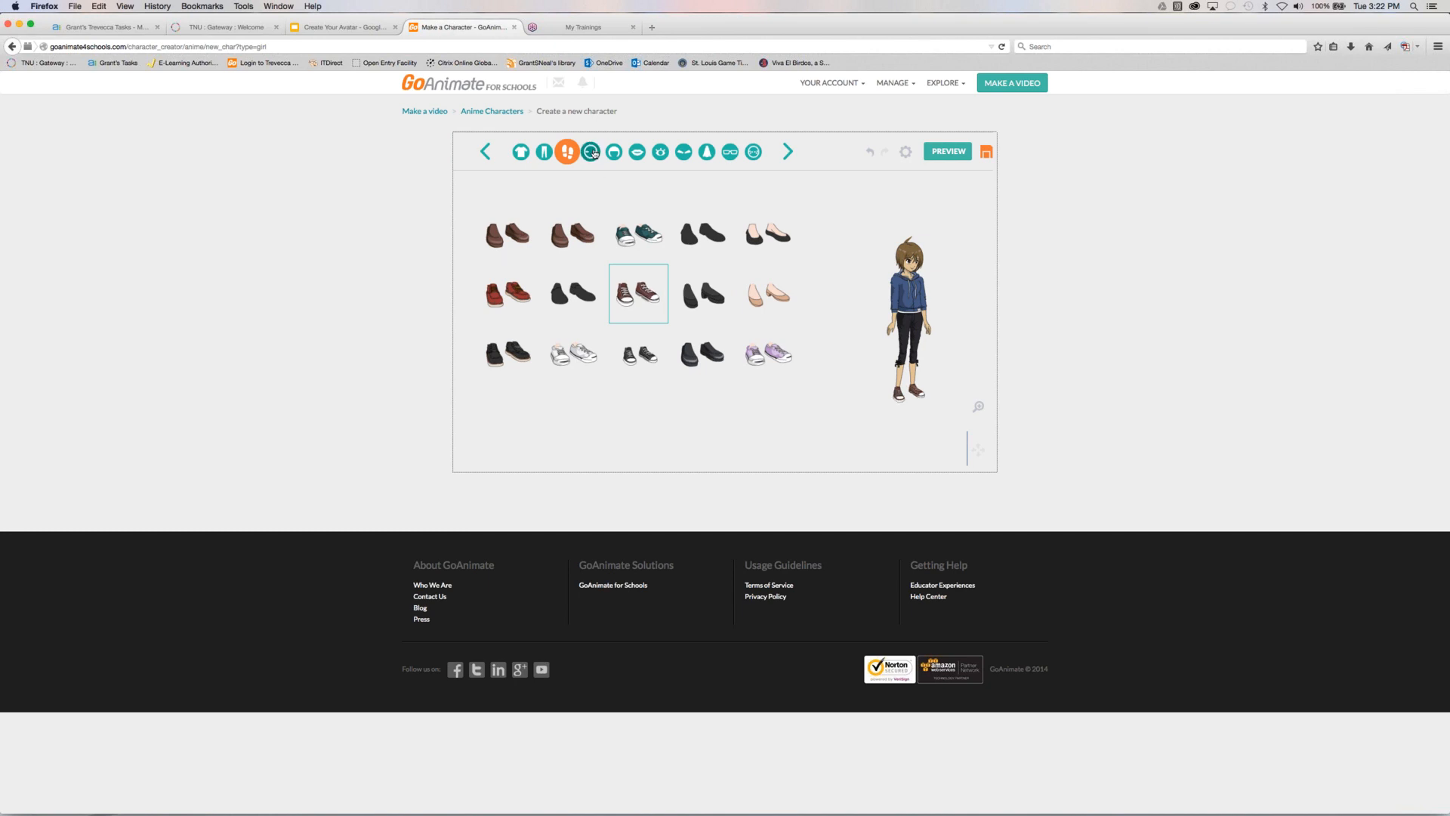
pyautogui.click(591, 152)
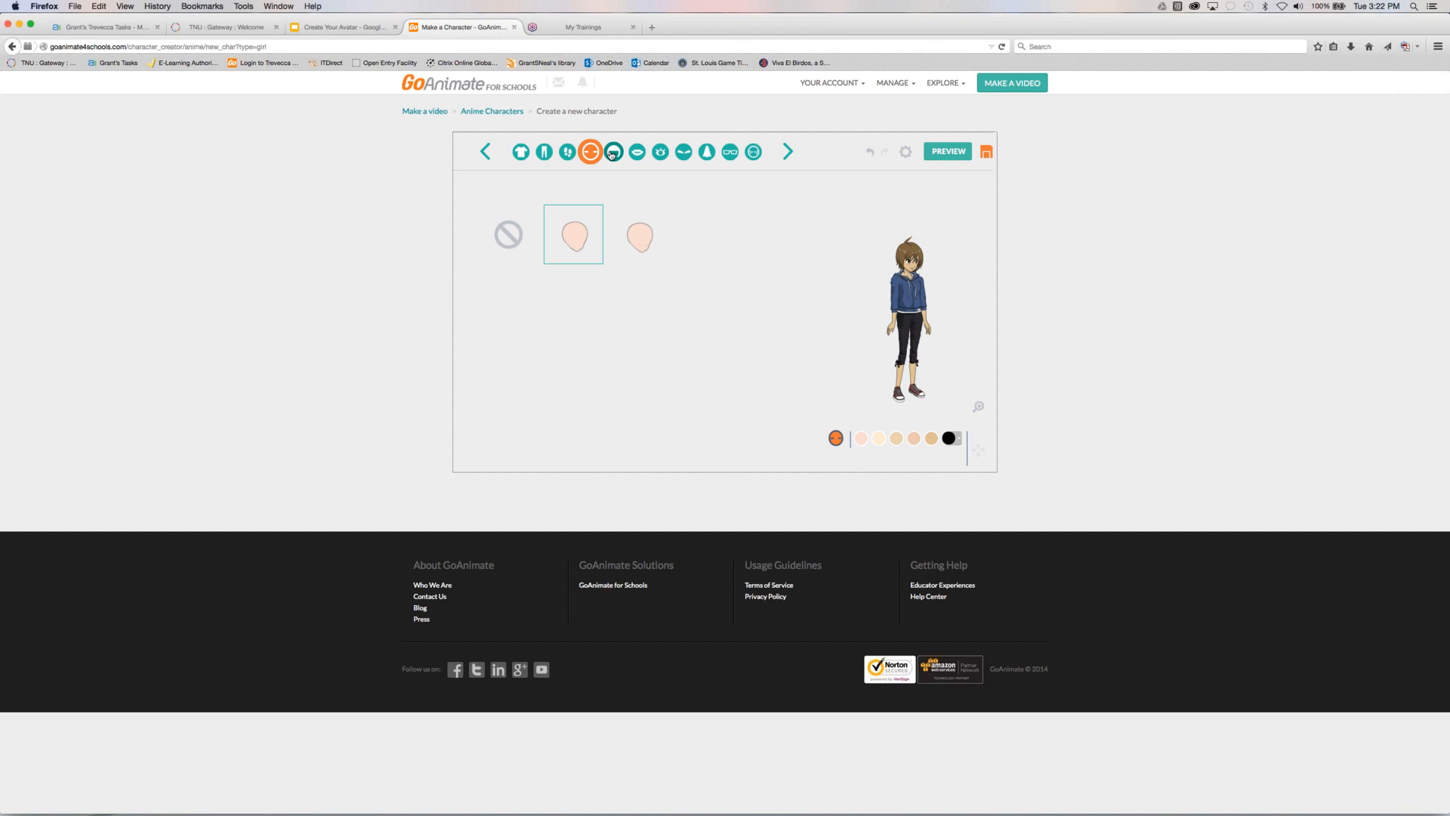
# Look through the hairstyle and mouth choices, and give the Anime character the narrow dark eyes with small irises
pyautogui.click(613, 153)
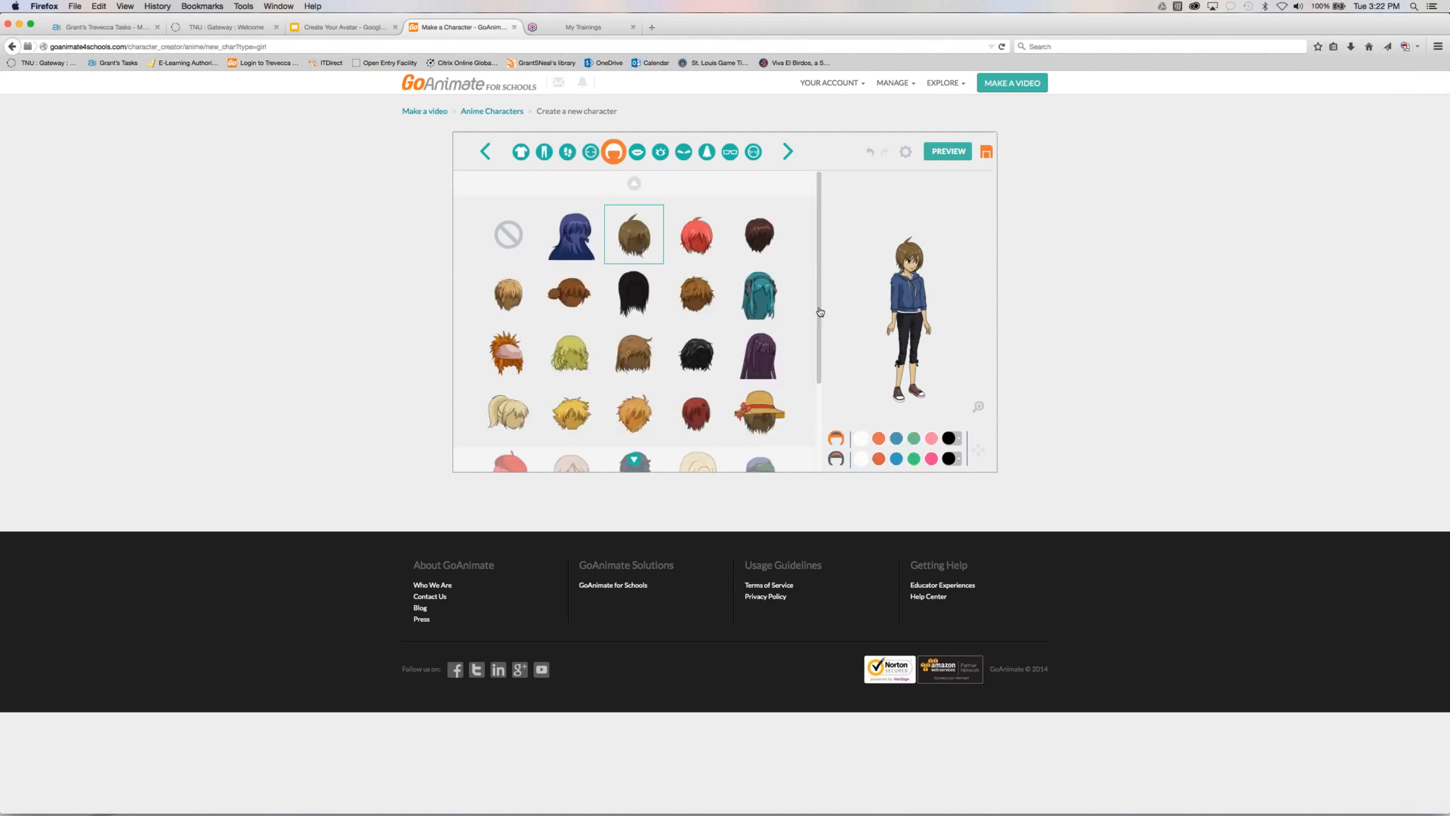
pyautogui.scroll(-3, 811, 268)
pyautogui.scroll(5, 710, 190)
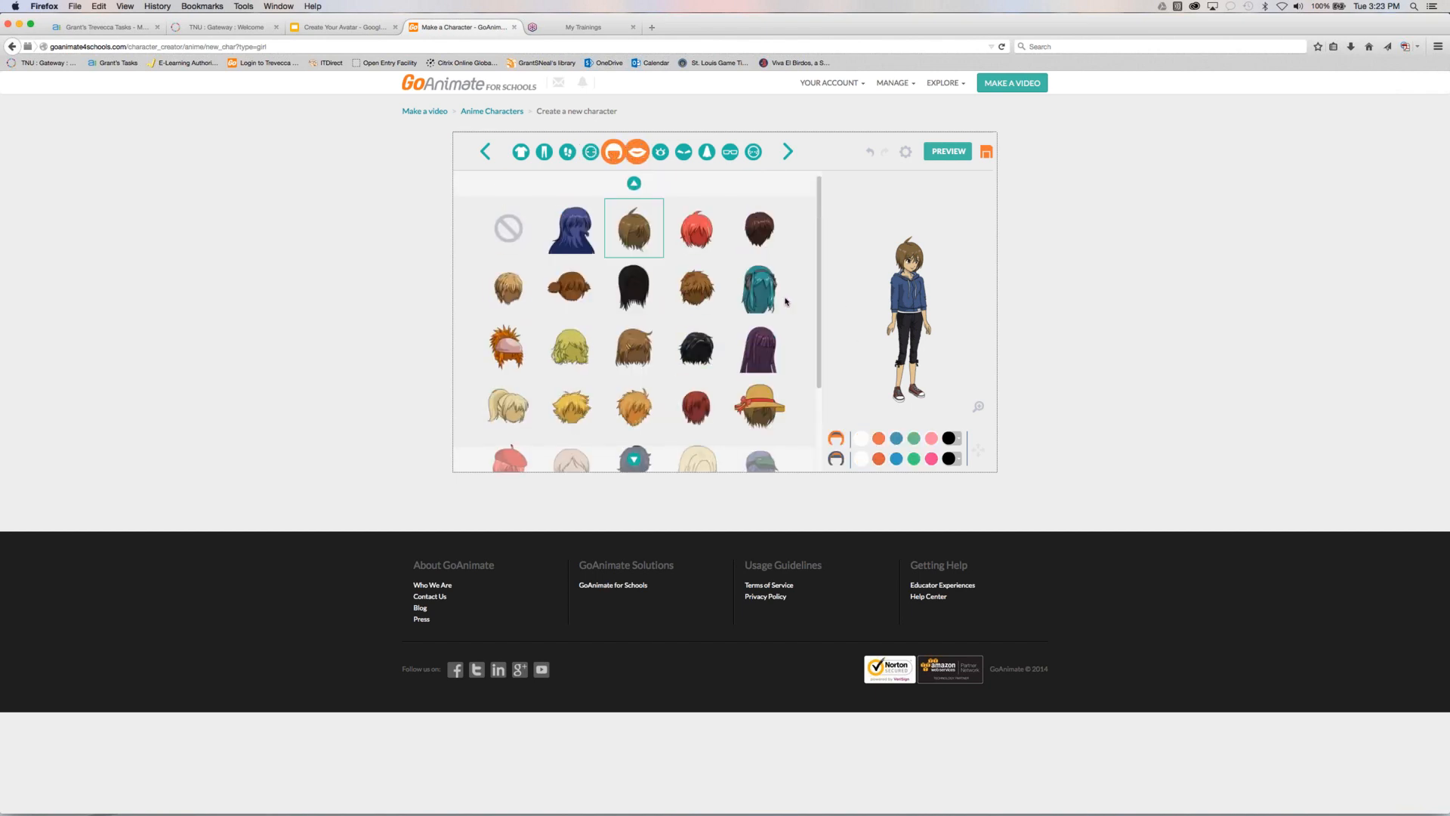
pyautogui.click(636, 152)
pyautogui.click(660, 152)
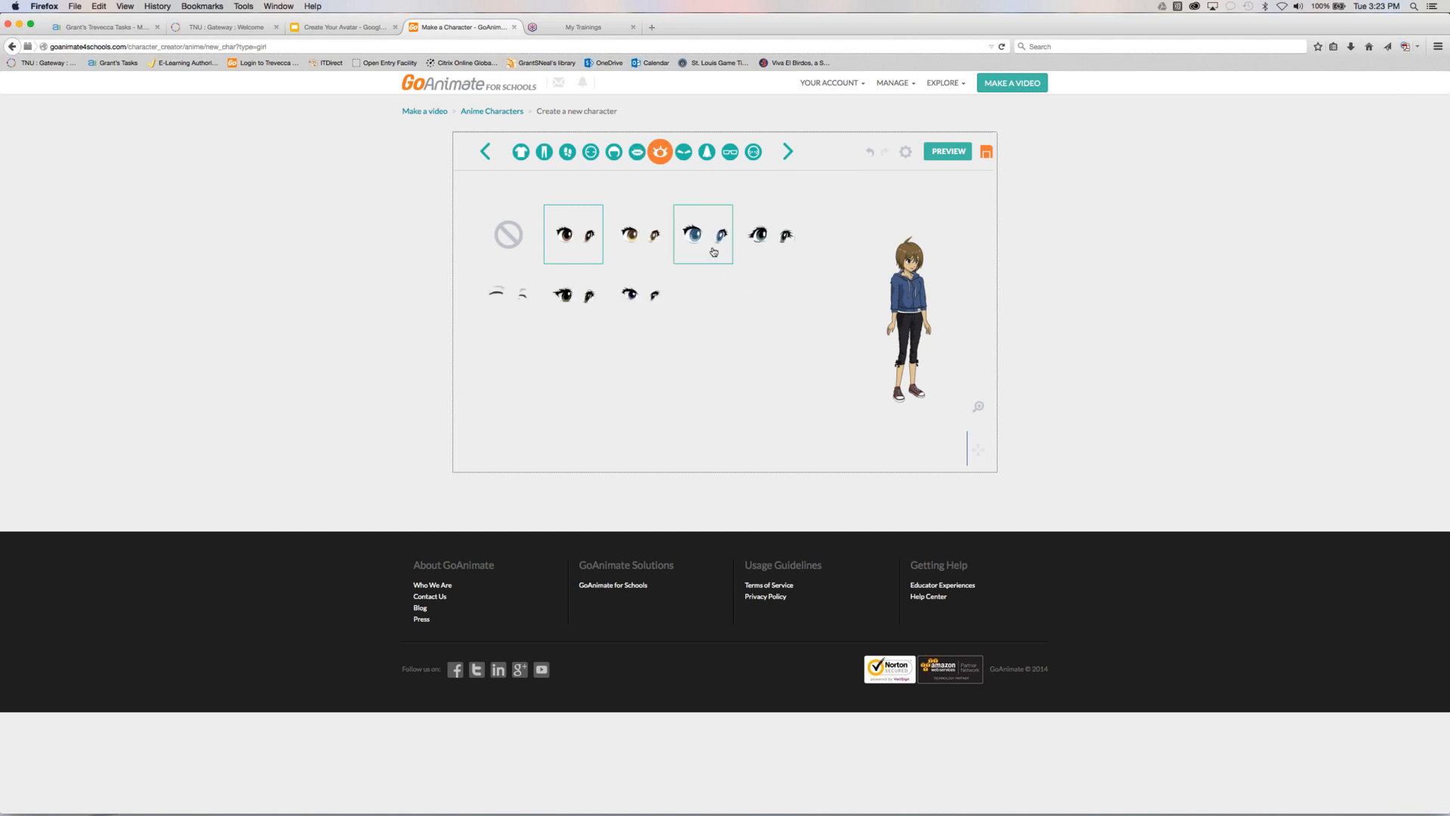
pyautogui.click(648, 294)
# Give the character the thin outlined nose, try the thick dark glasses, and choose the half-rim glasses
pyautogui.click(686, 155)
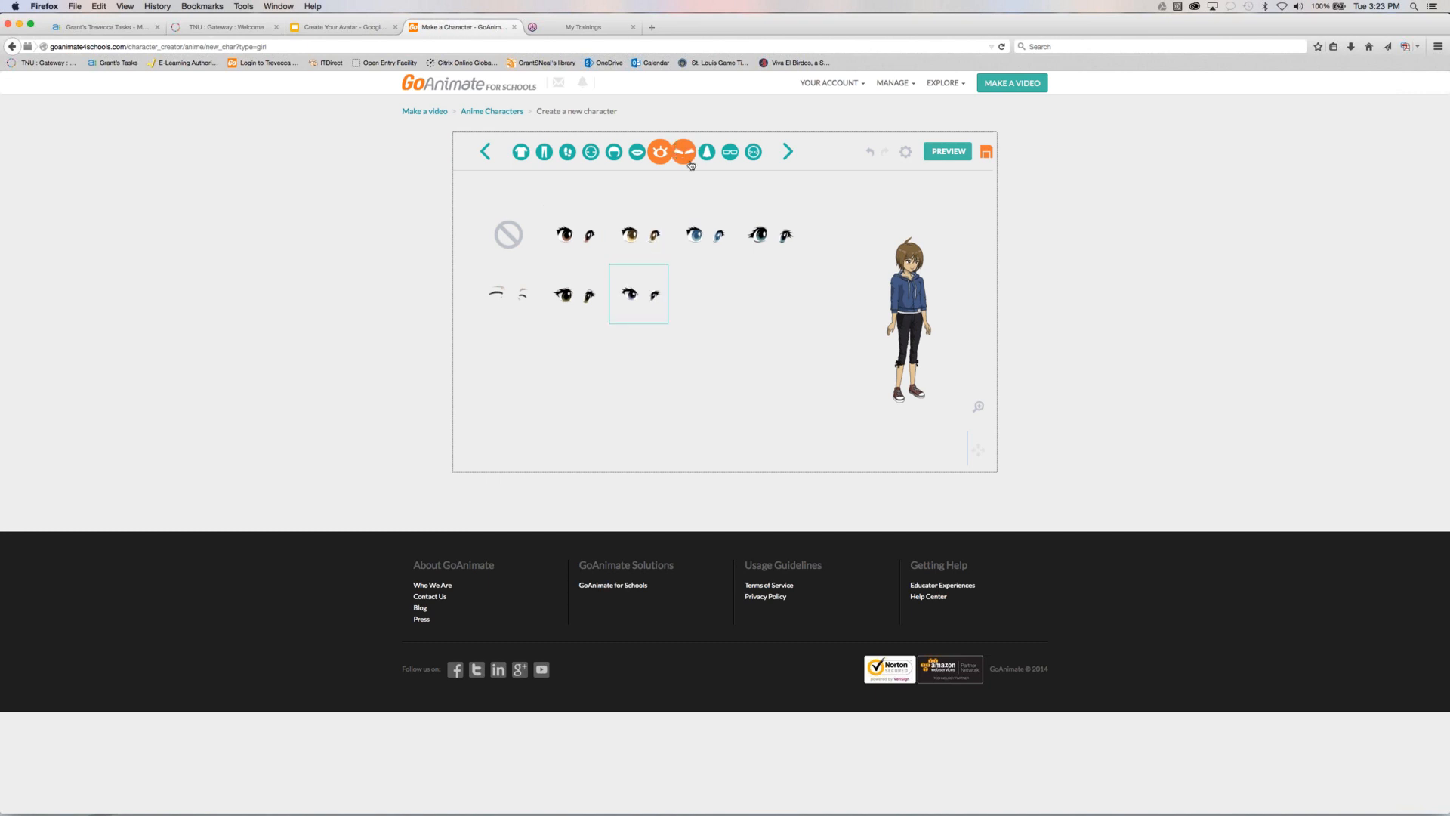
pyautogui.click(713, 158)
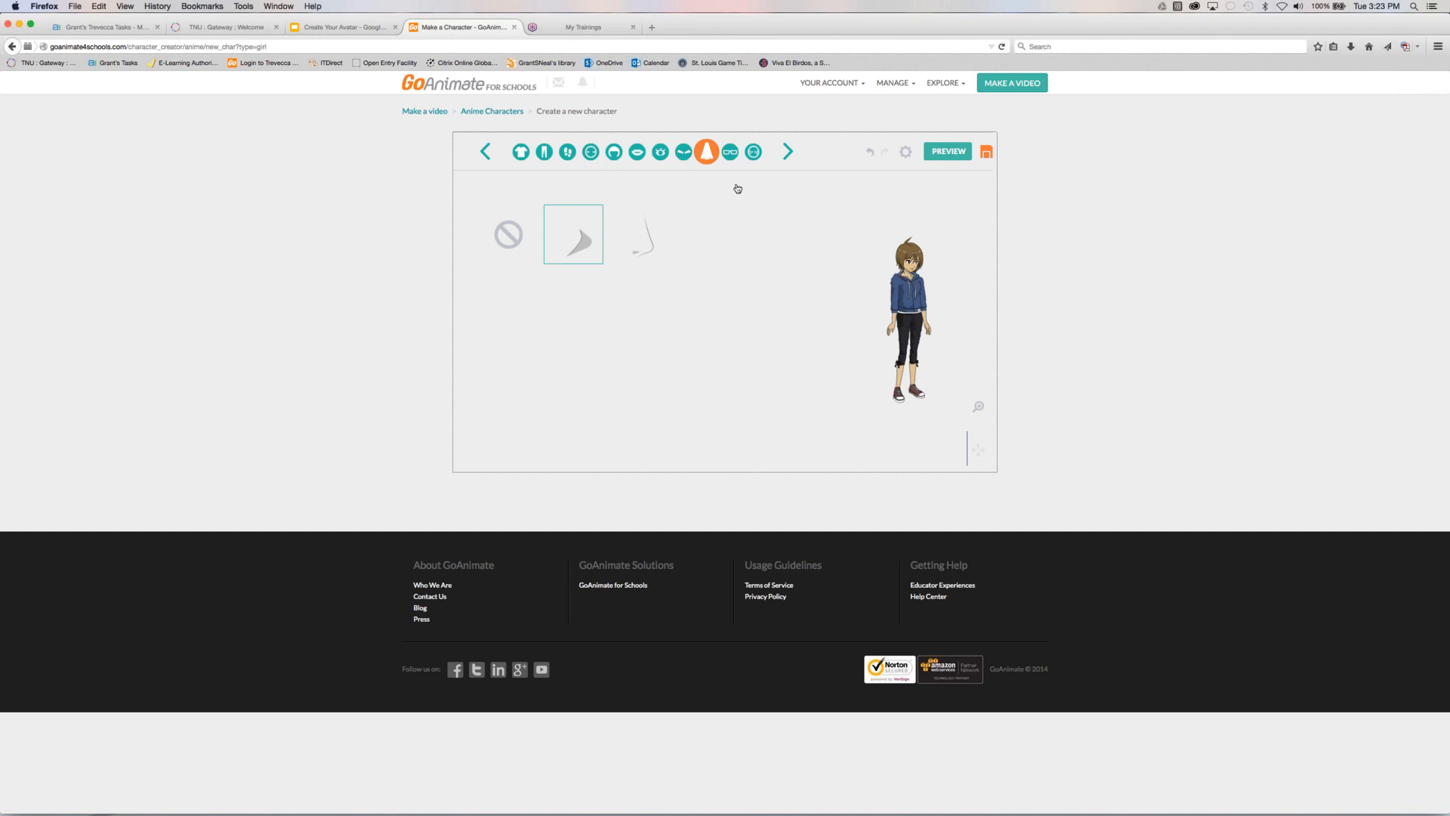
pyautogui.click(628, 235)
pyautogui.click(730, 156)
pyautogui.click(780, 242)
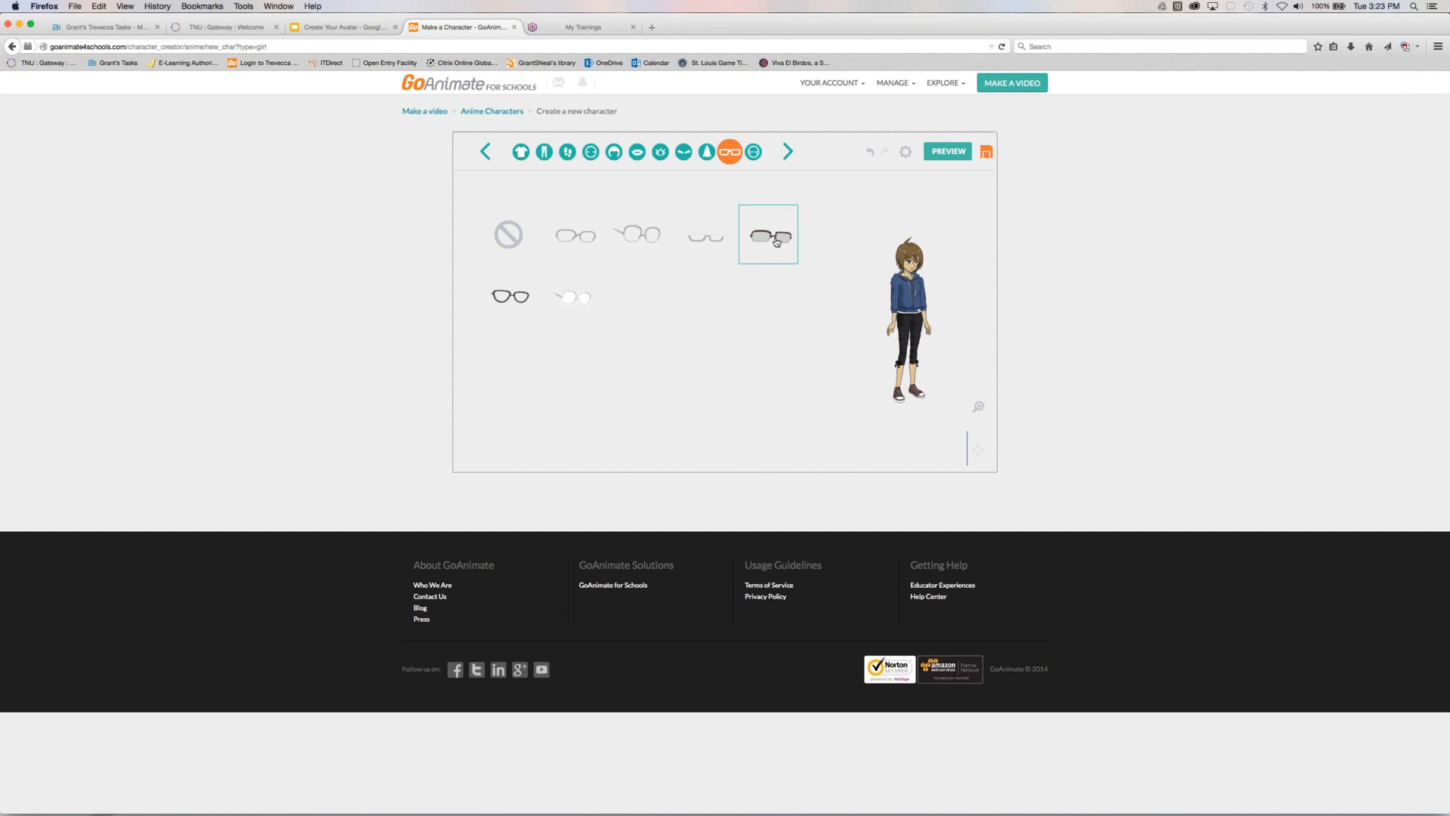
pyautogui.click(704, 231)
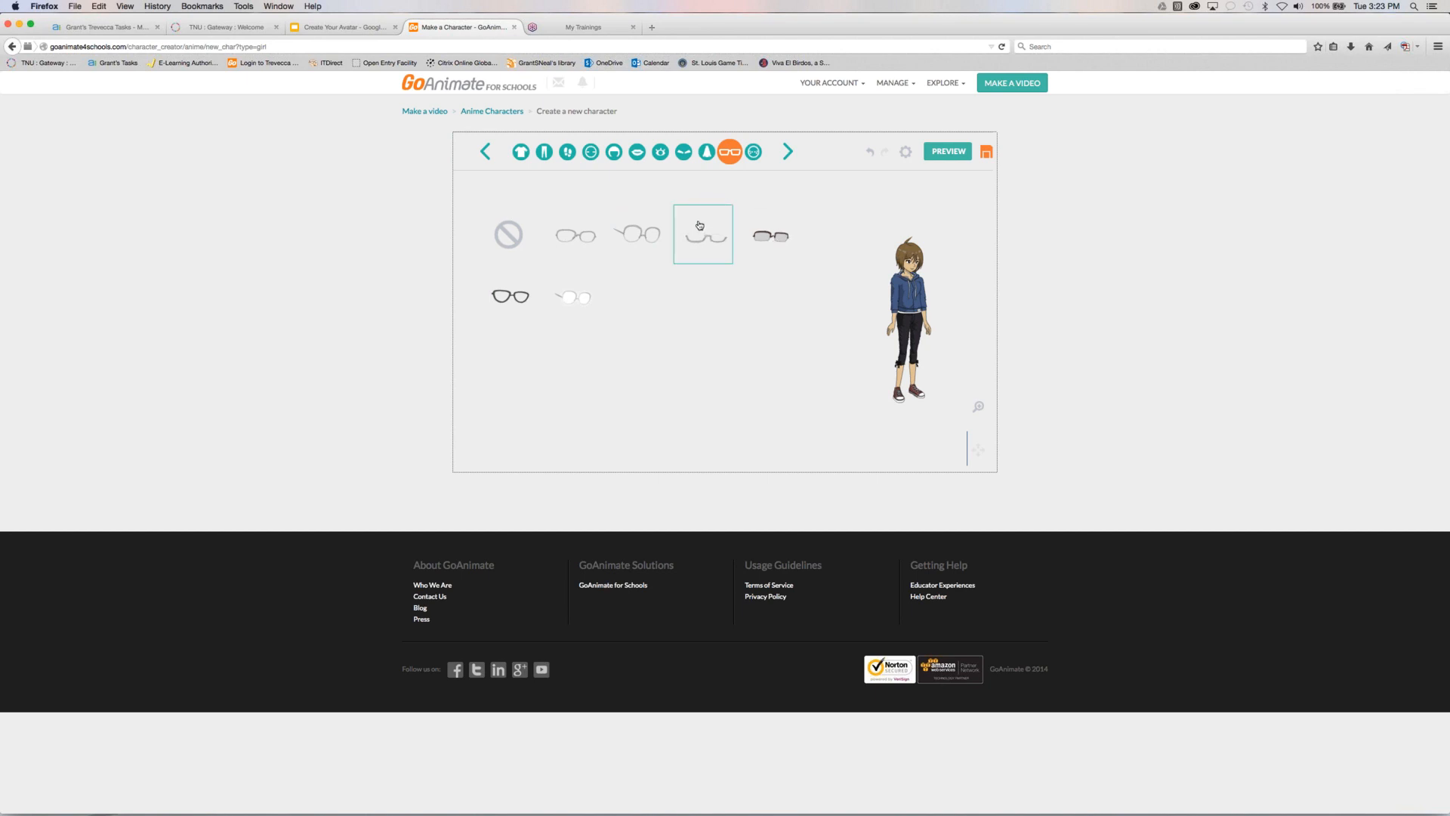
# Bring up the facial mark choices and pick the small black mole for the character
pyautogui.click(754, 154)
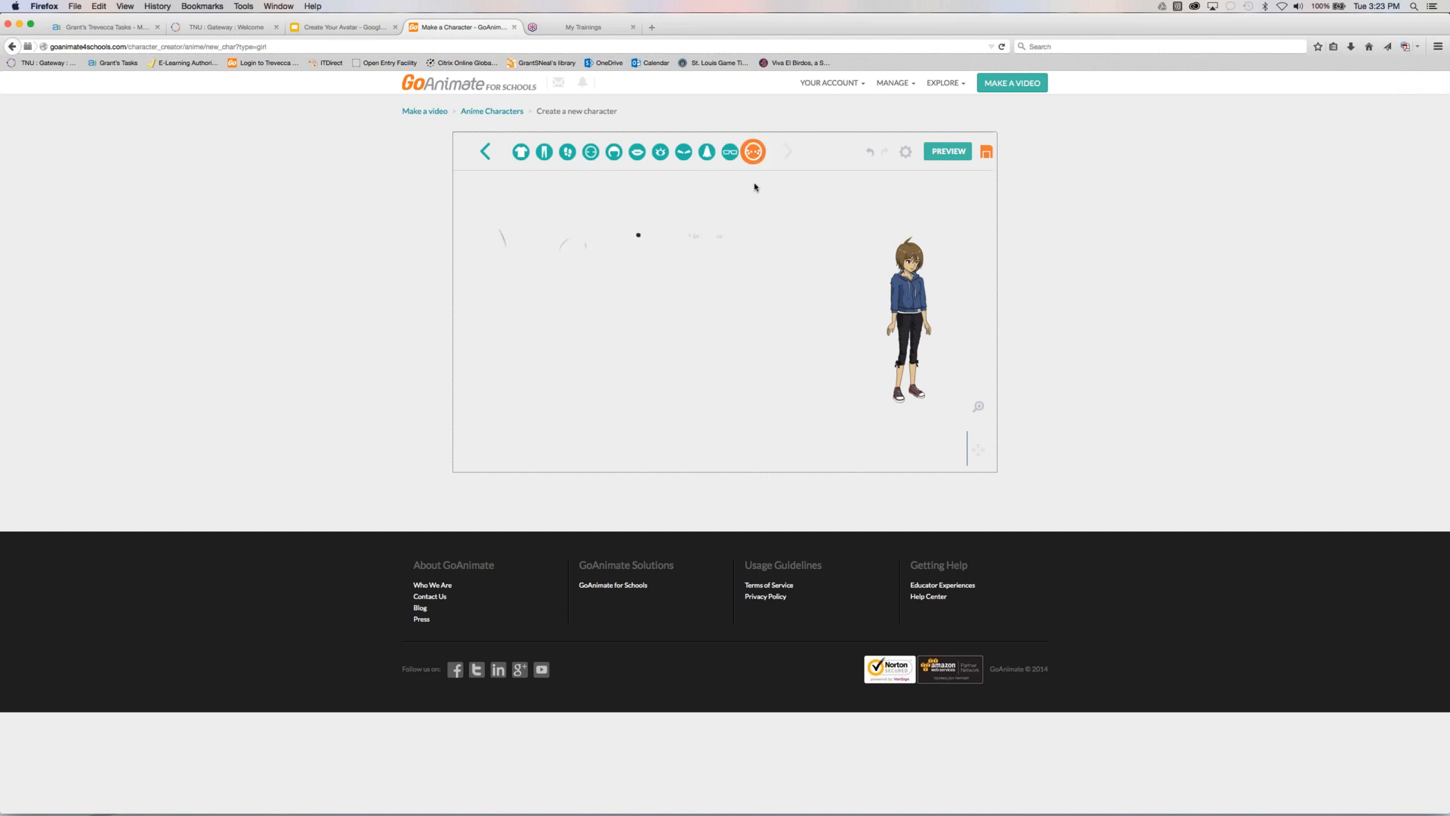
pyautogui.click(646, 246)
pyautogui.click(490, 452)
# Leave the Anime character unsaved, start a new video in the Anime theme and dismiss the getting-started tutorial
pyautogui.click(1004, 84)
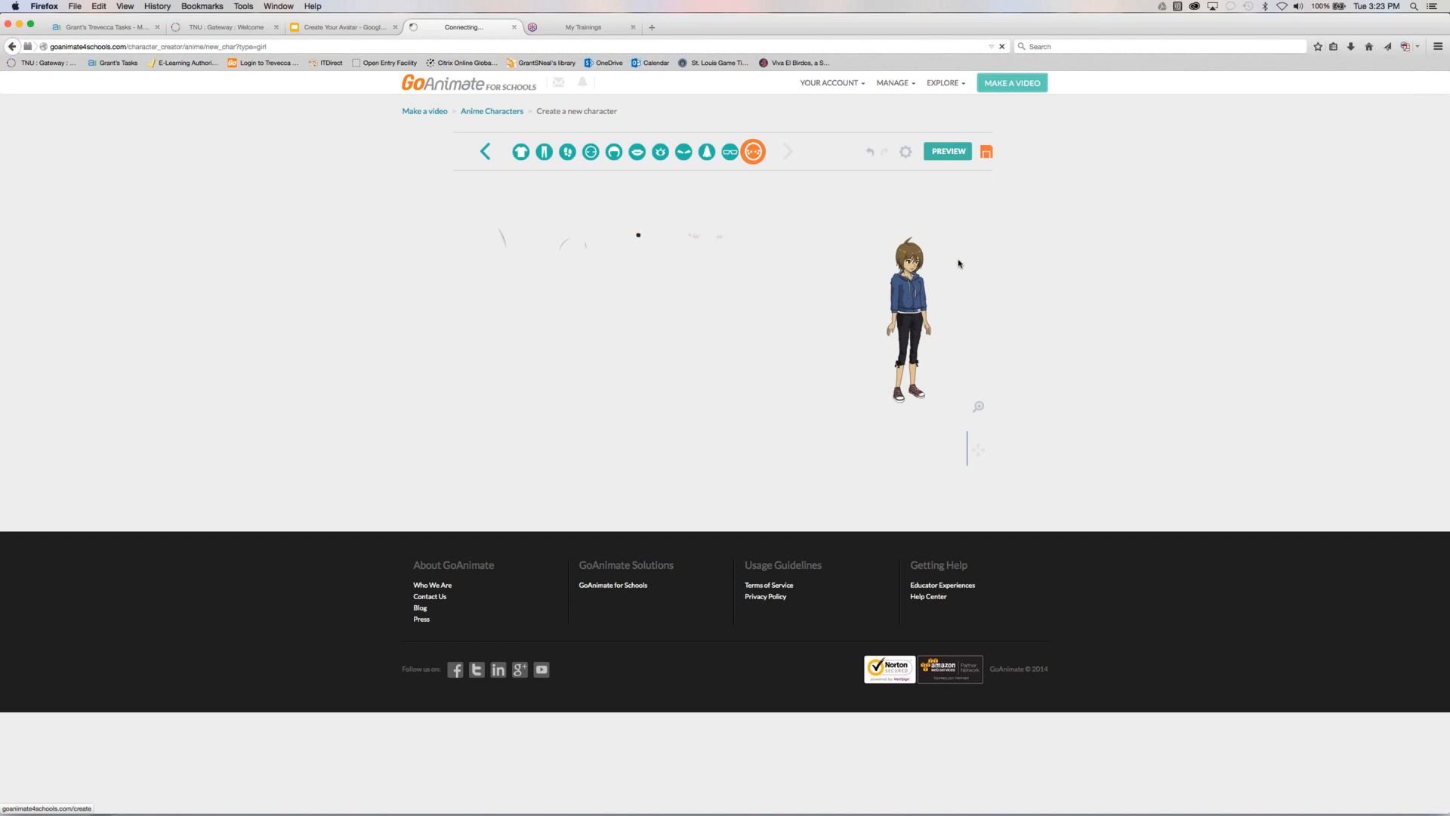
pyautogui.scroll(-7, 594, 466)
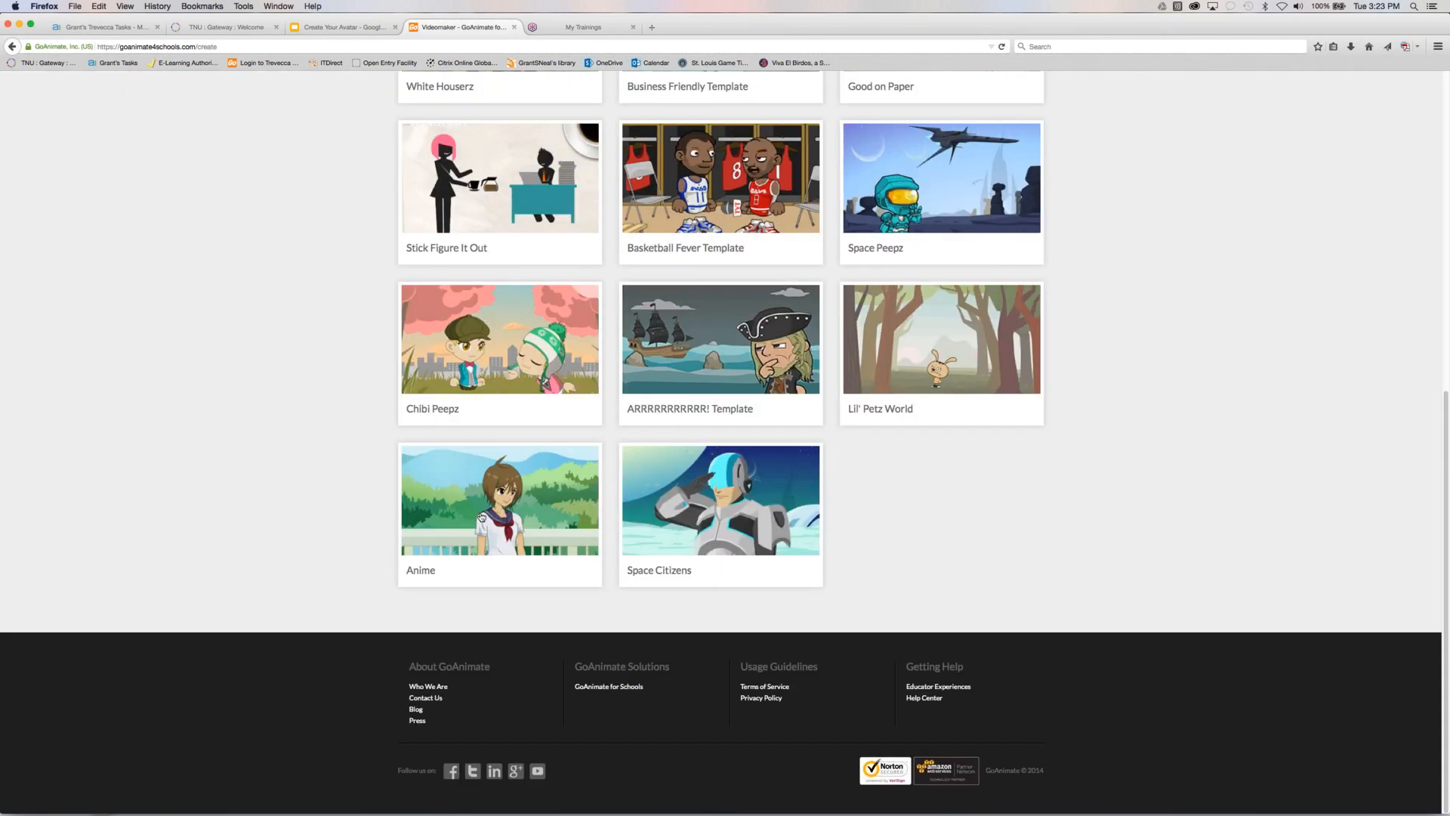
pyautogui.moveTo(478, 512)
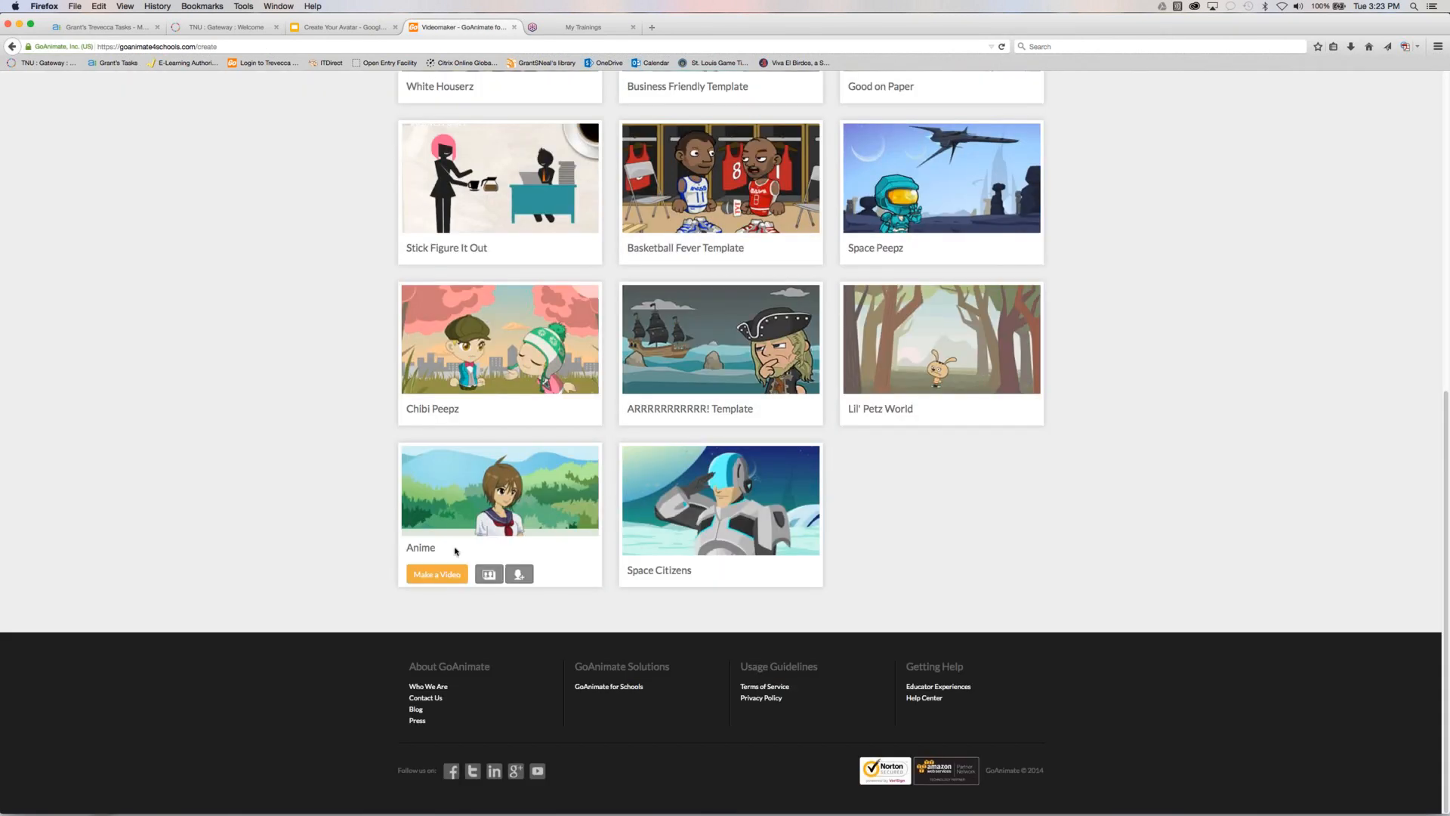
pyautogui.click(450, 574)
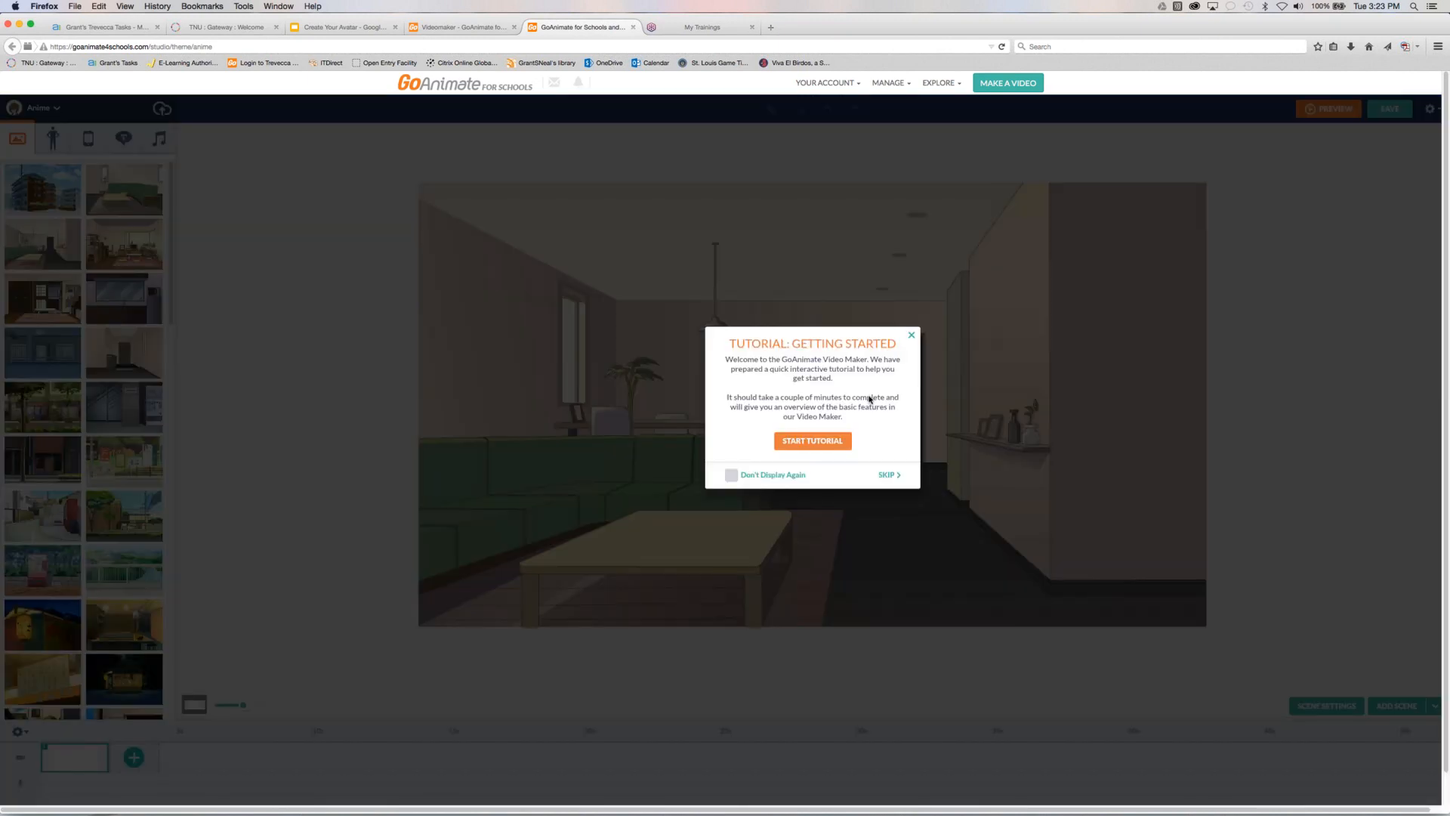
pyautogui.click(910, 336)
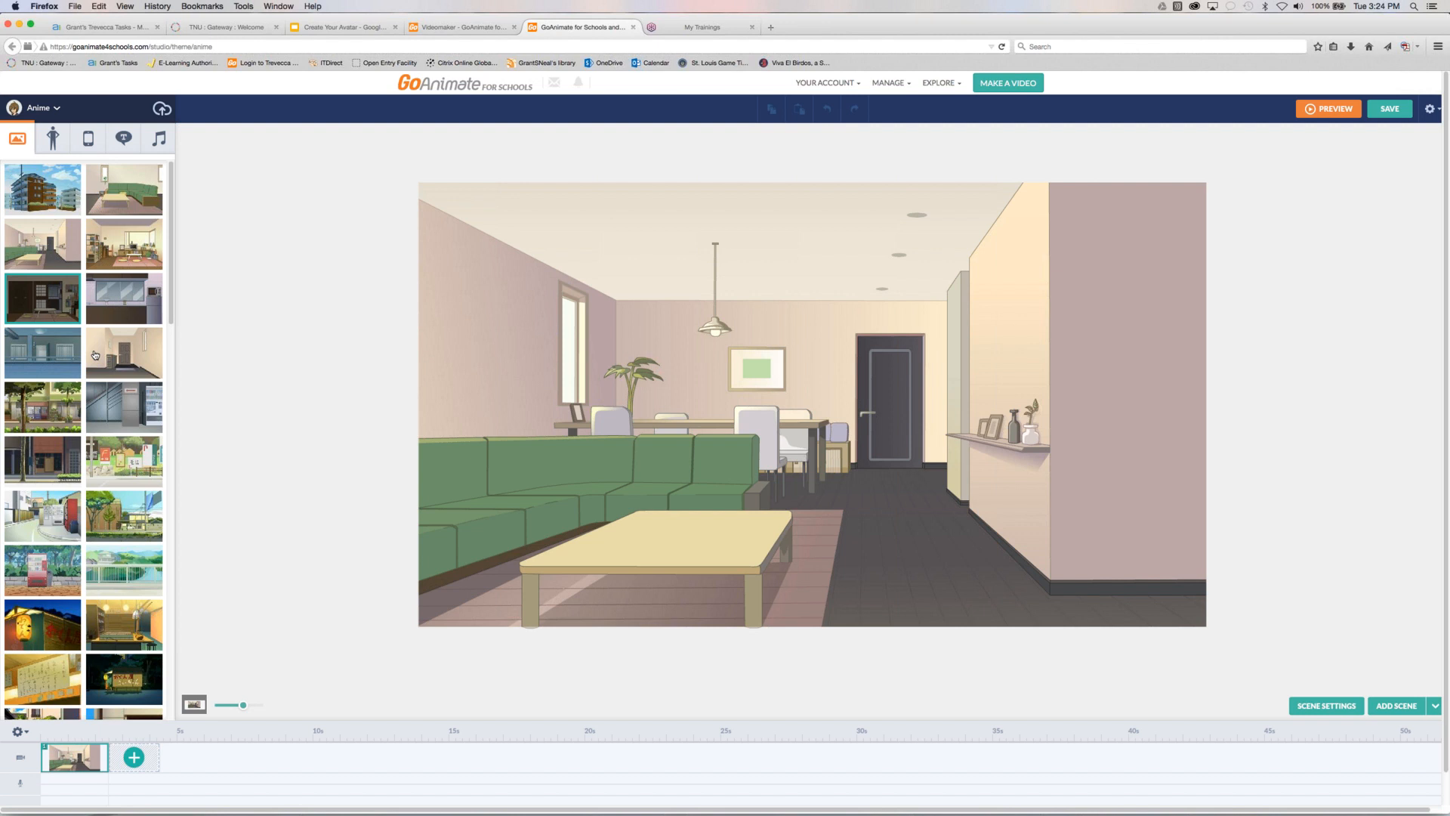
# Try the brick storefront street and the apartment building as the Anime scene's background
pyautogui.scroll(-5, 103, 406)
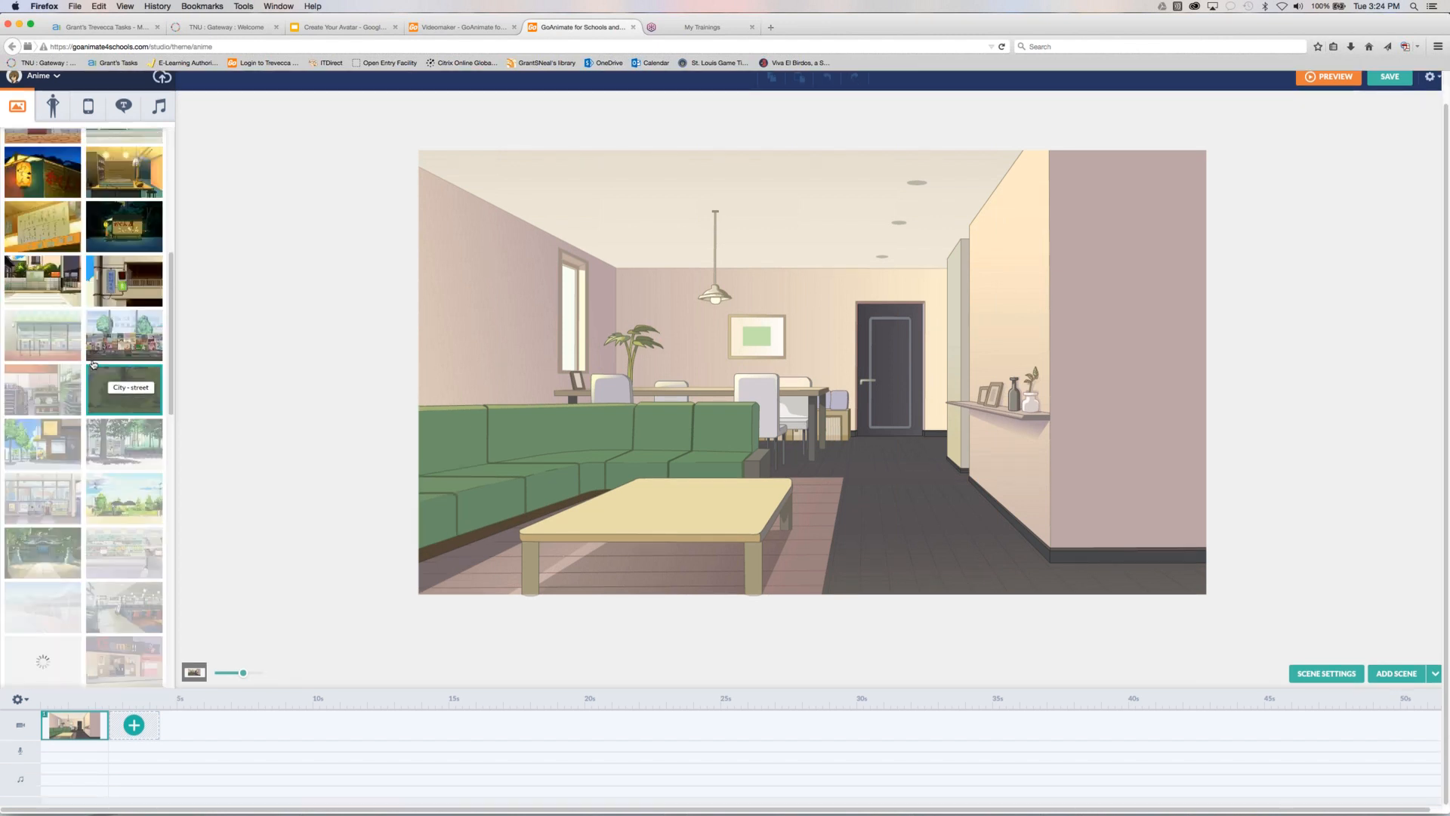
pyautogui.scroll(5, 93, 365)
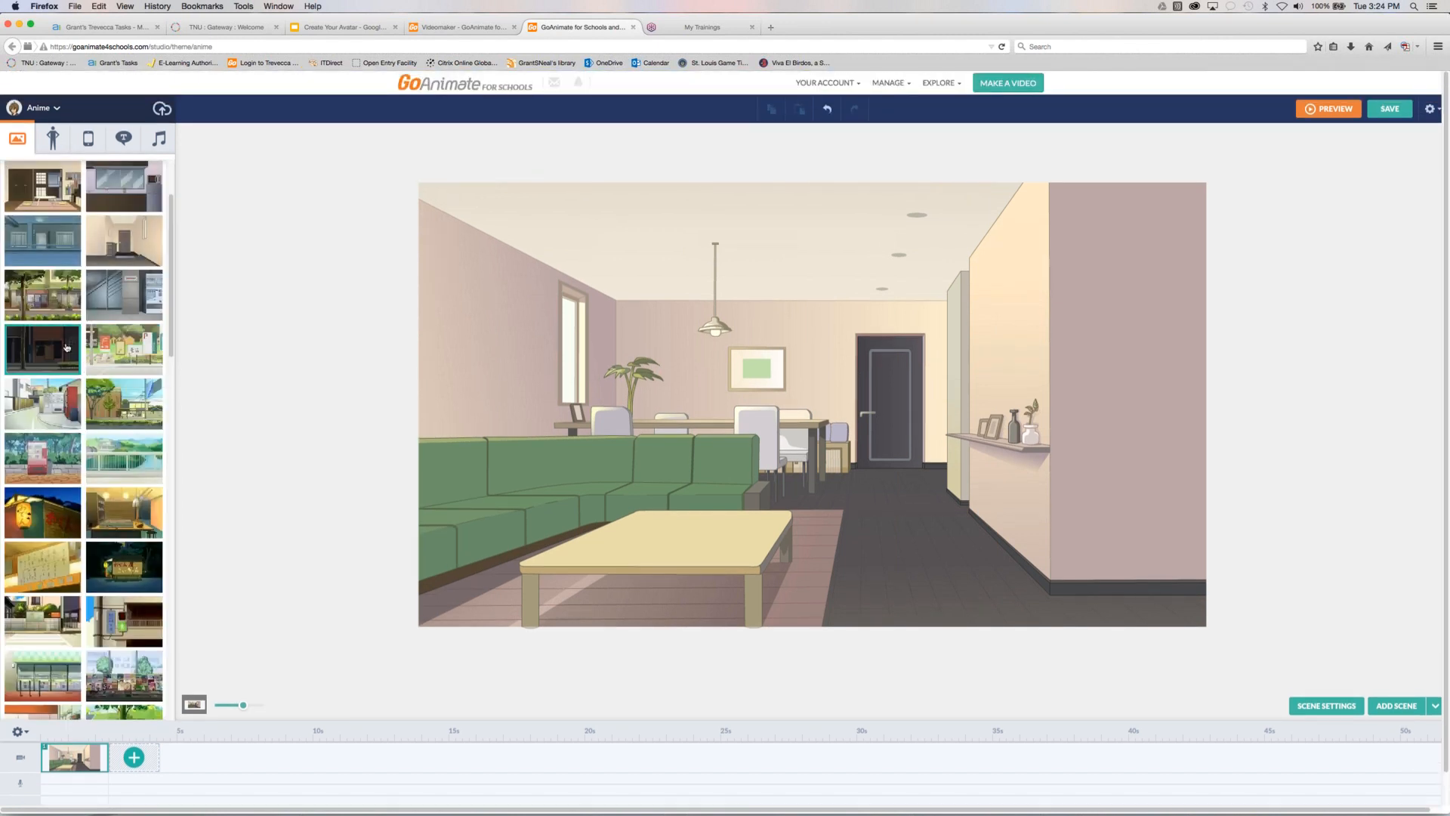
pyautogui.click(66, 347)
pyautogui.scroll(2, 61, 166)
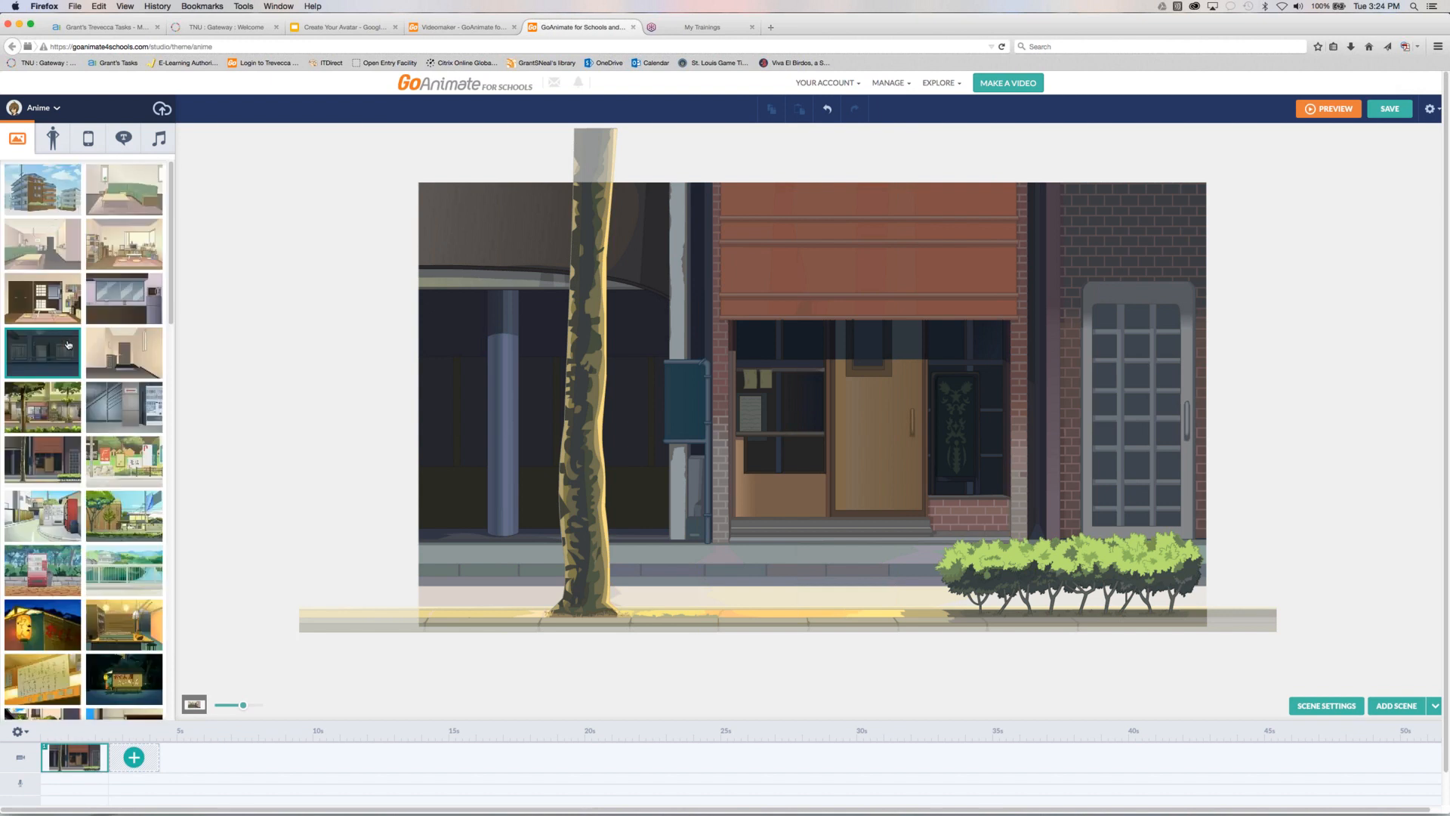
pyautogui.click(66, 210)
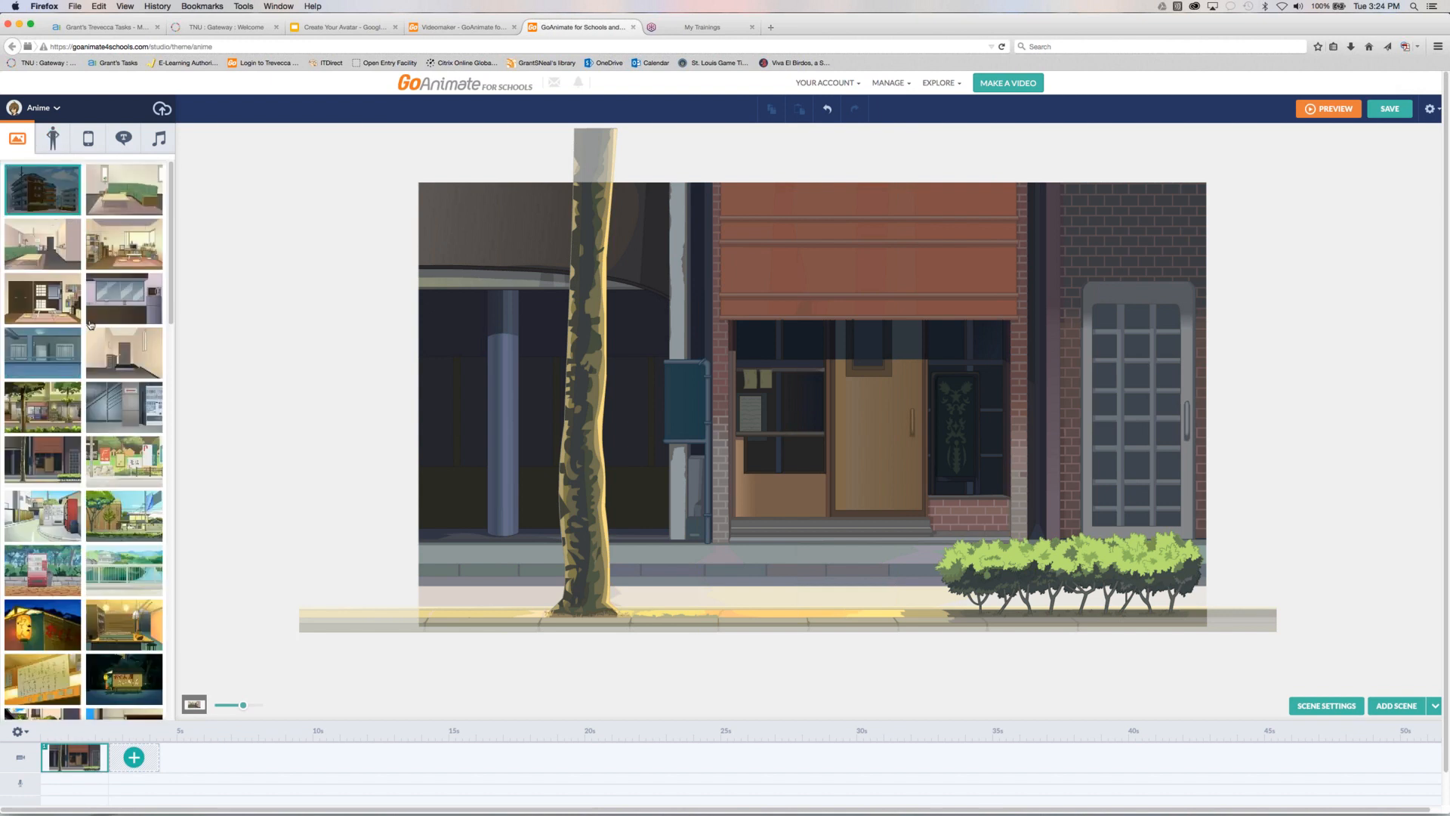
# Try the school stair landing and the school staircase as the scene's background
pyautogui.scroll(-10, 110, 499)
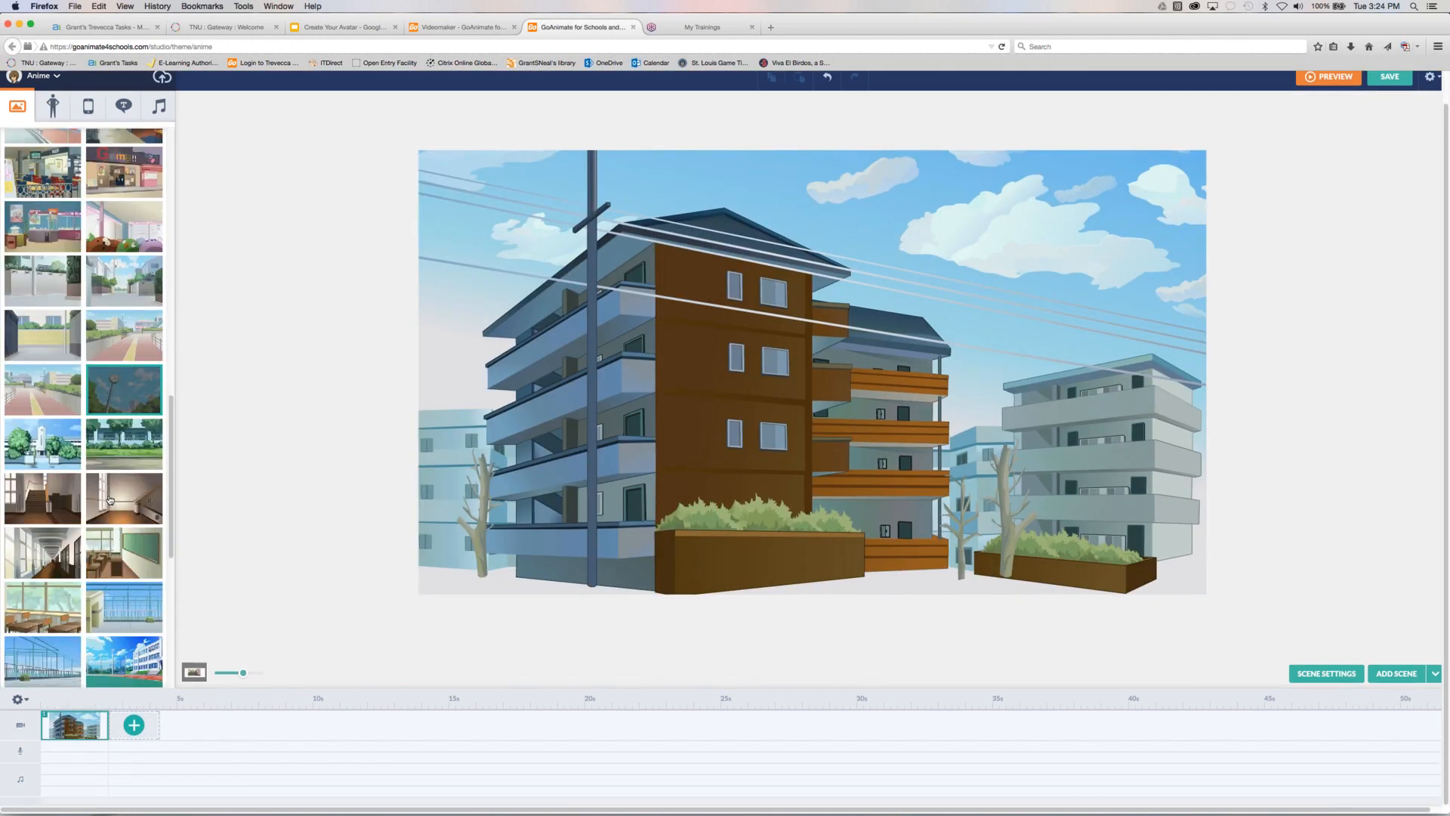
pyautogui.click(56, 497)
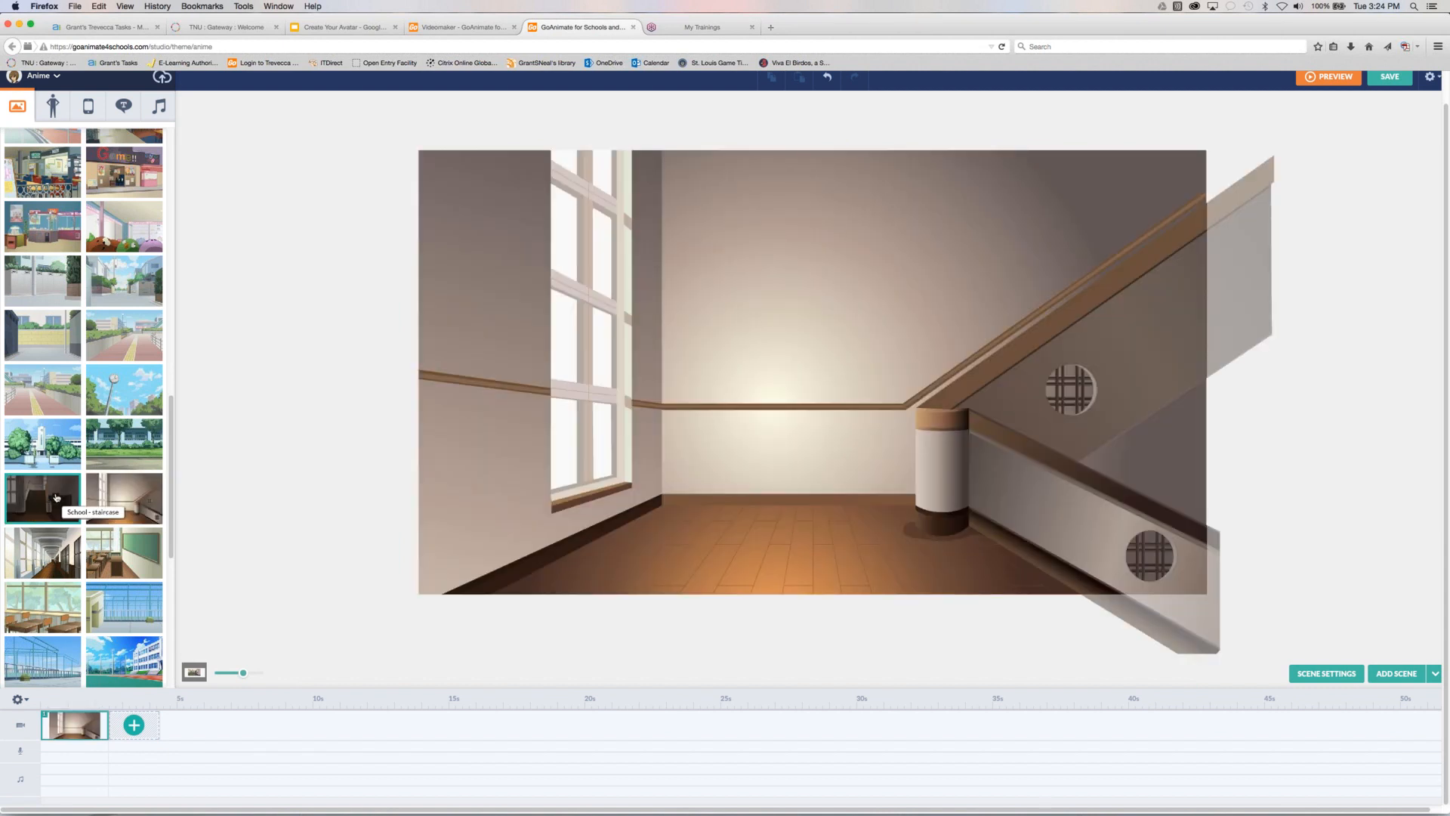
pyautogui.click(56, 497)
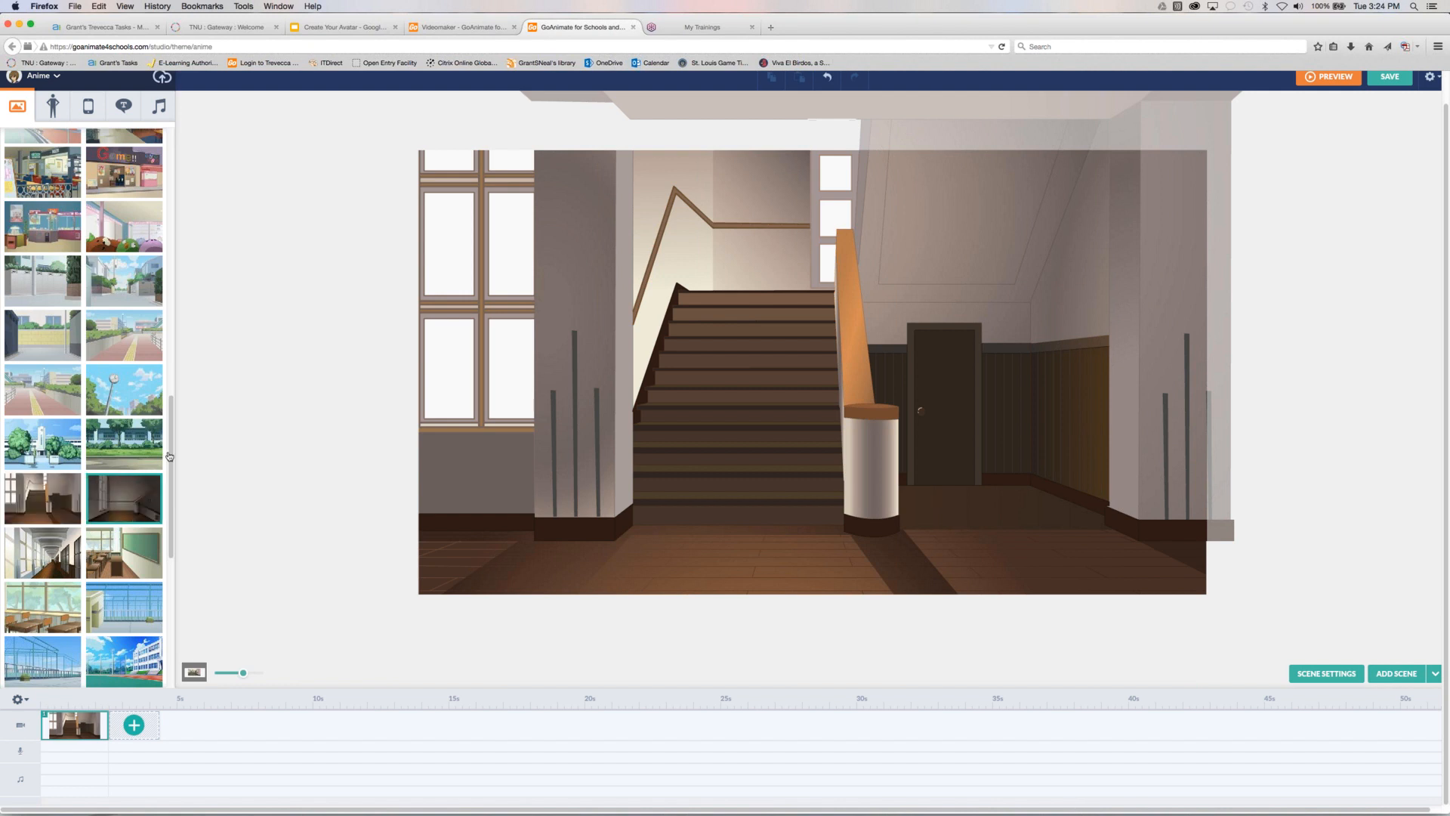
# Try the classroom with the green chalkboard and the long school hallway as the scene's background
pyautogui.scroll(-3, 173, 453)
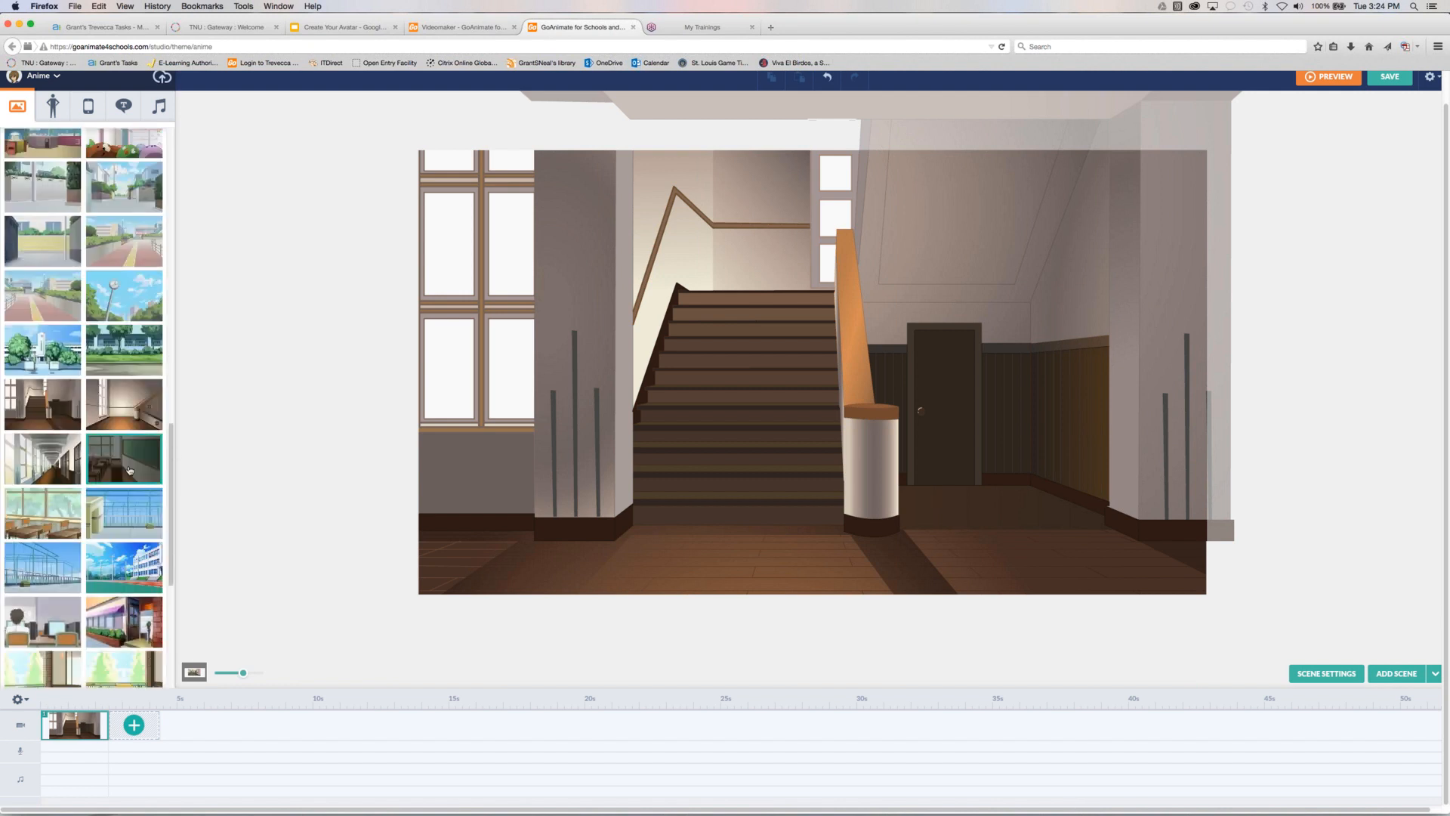
pyautogui.click(129, 469)
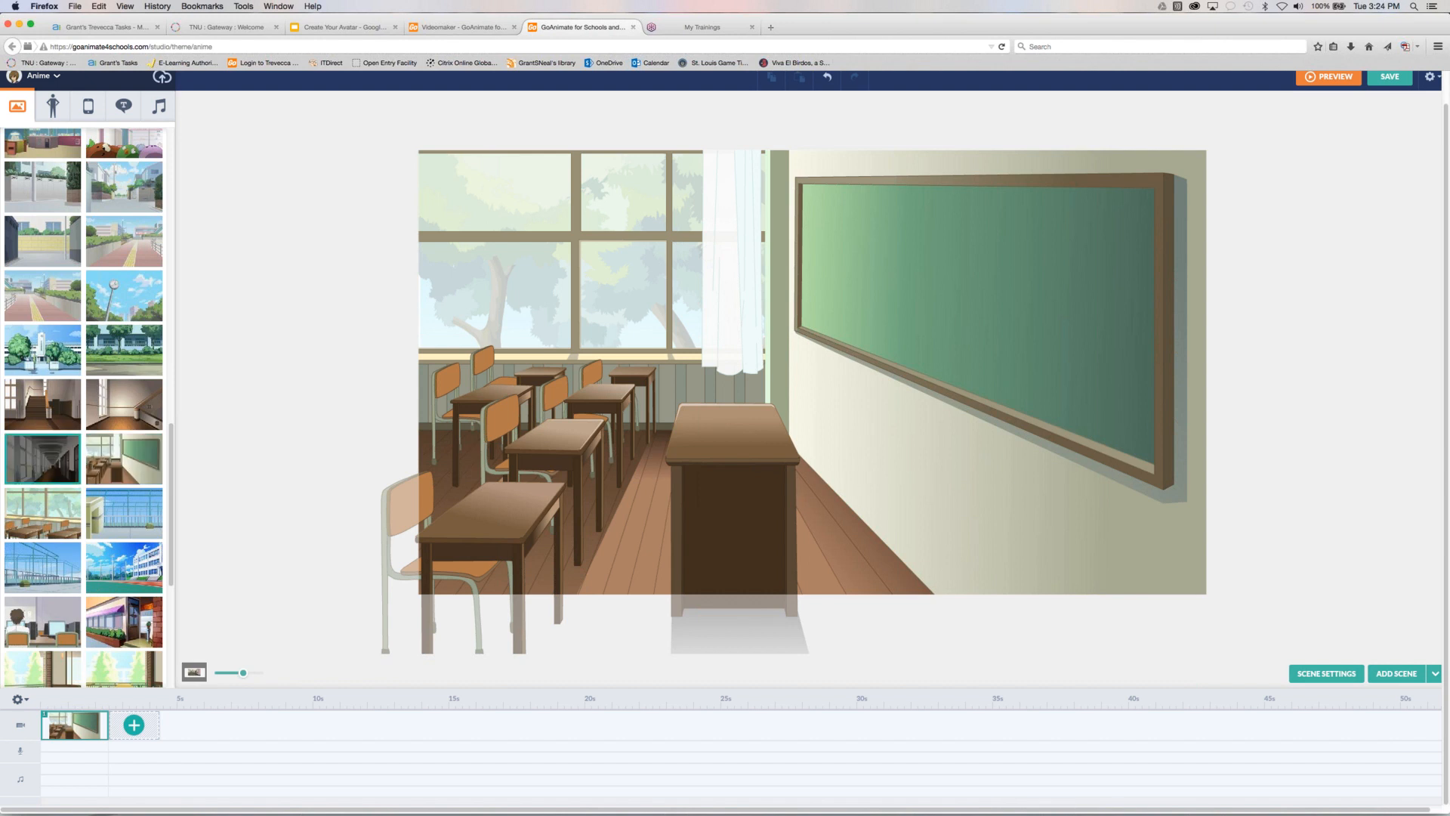
pyautogui.click(42, 459)
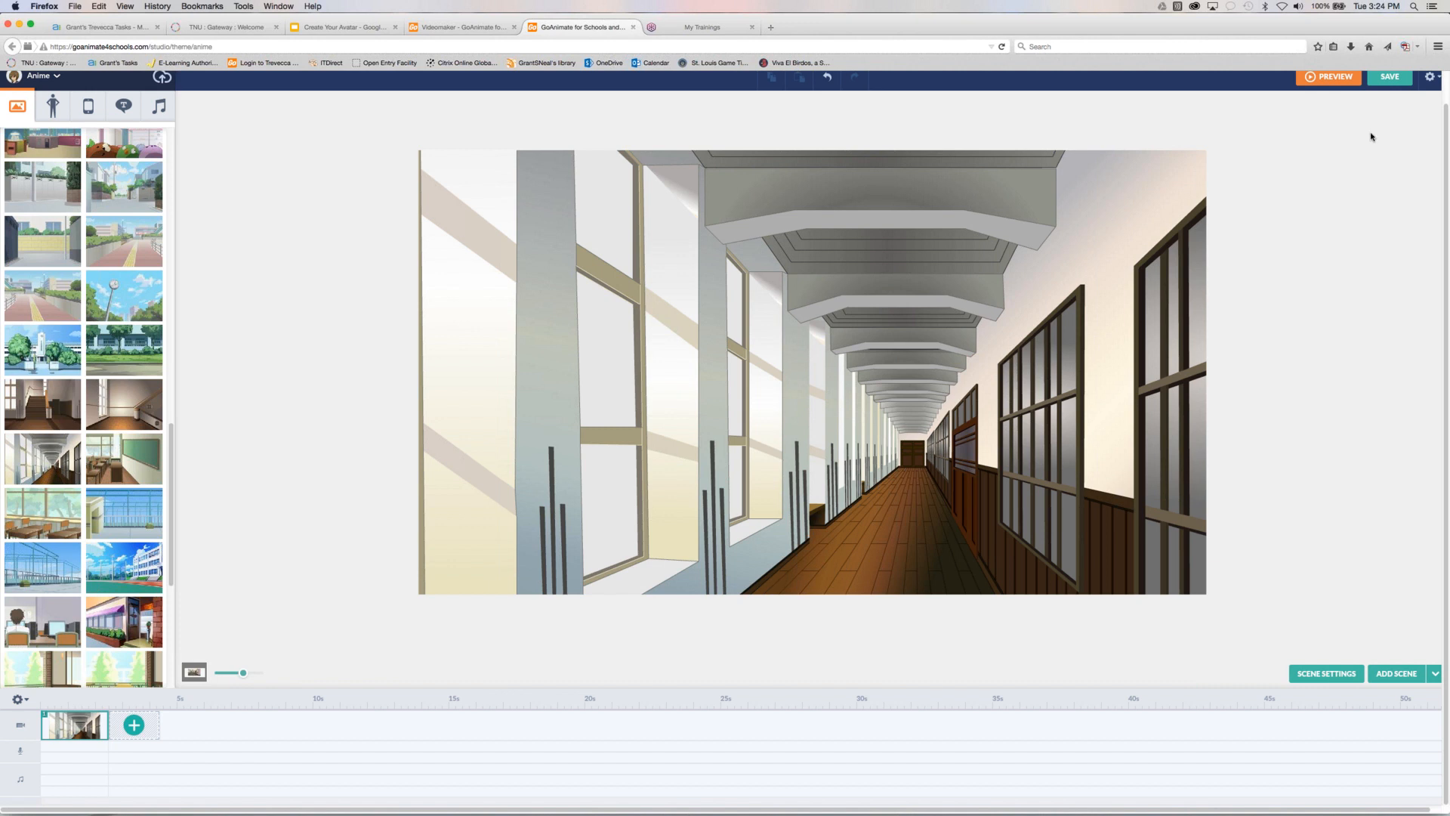
# Leave the Anime video without saving, start a new video in the Comedy World theme and dismiss the getting-started tutorial
pyautogui.scroll(1, 1372, 136)
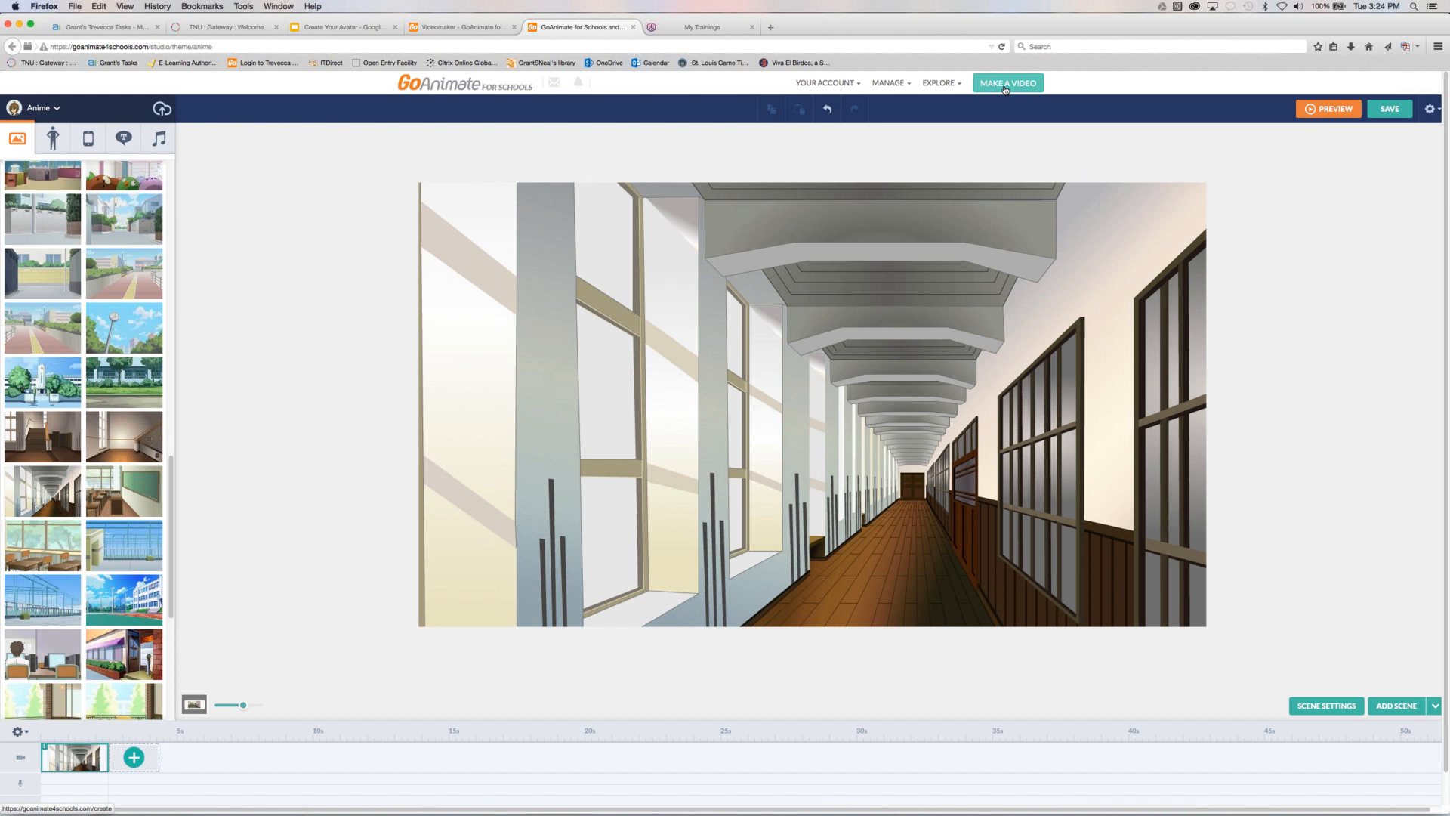
pyautogui.click(1004, 85)
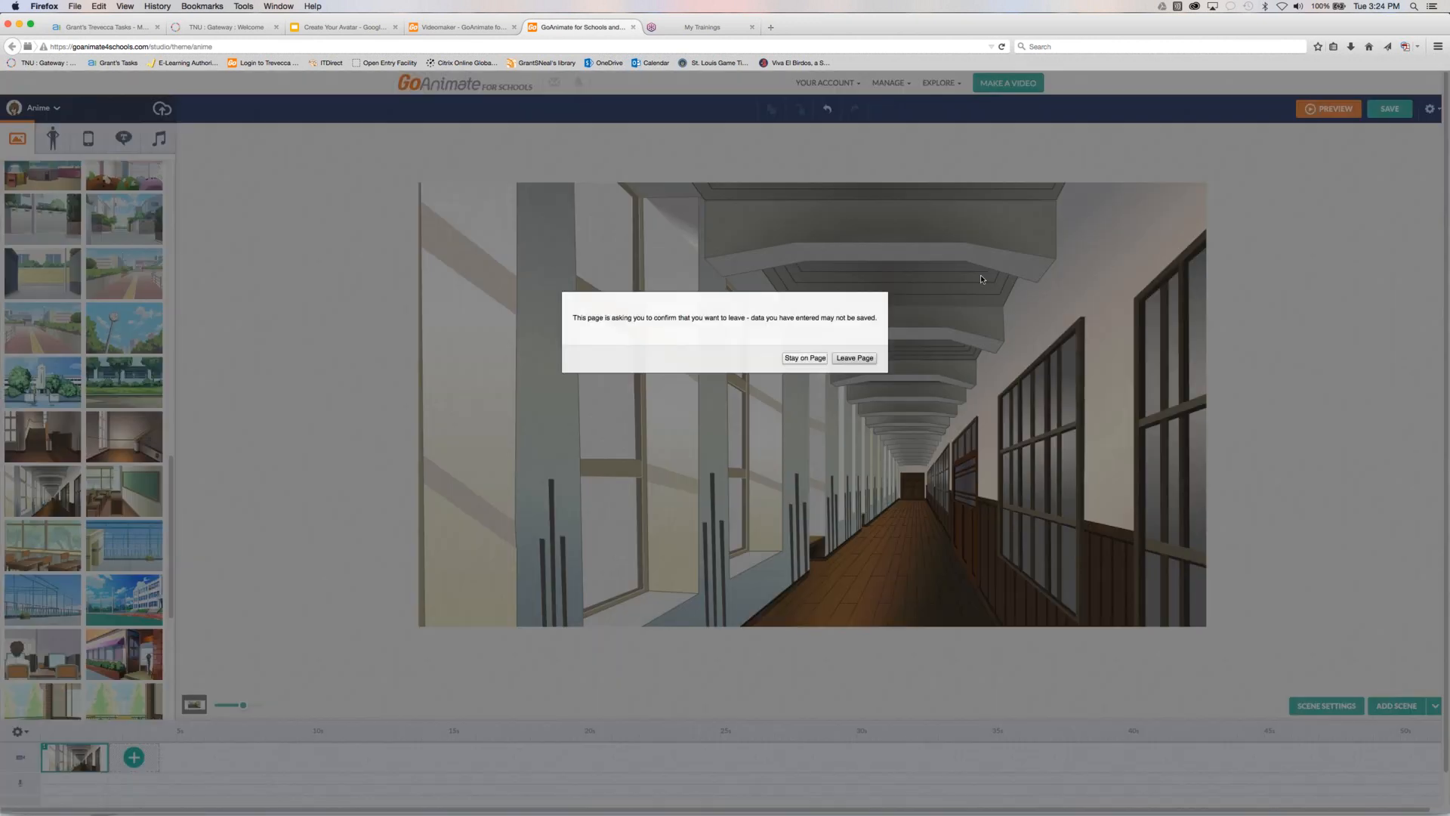
pyautogui.click(844, 360)
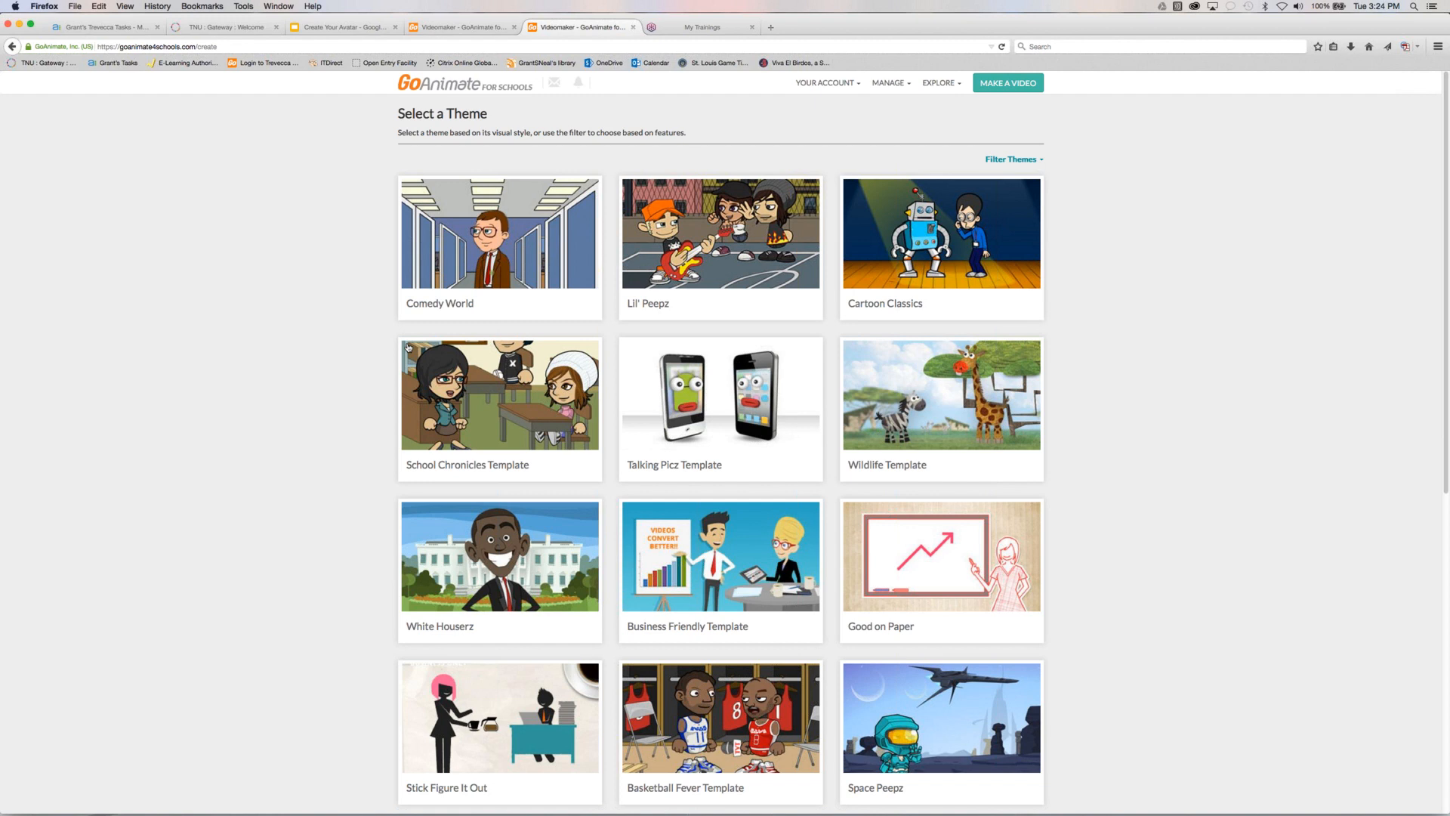
pyautogui.moveTo(456, 277)
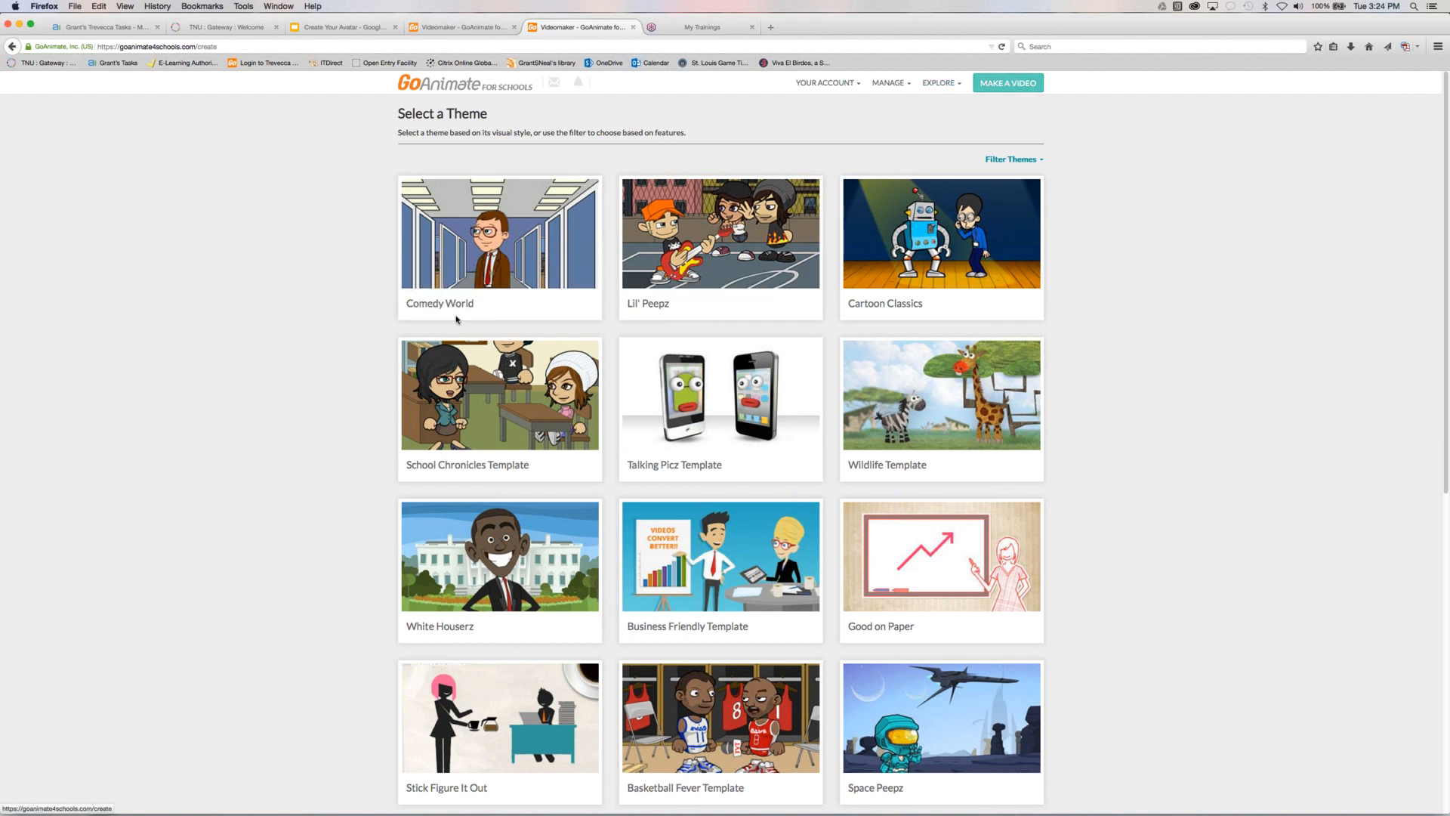
pyautogui.click(446, 309)
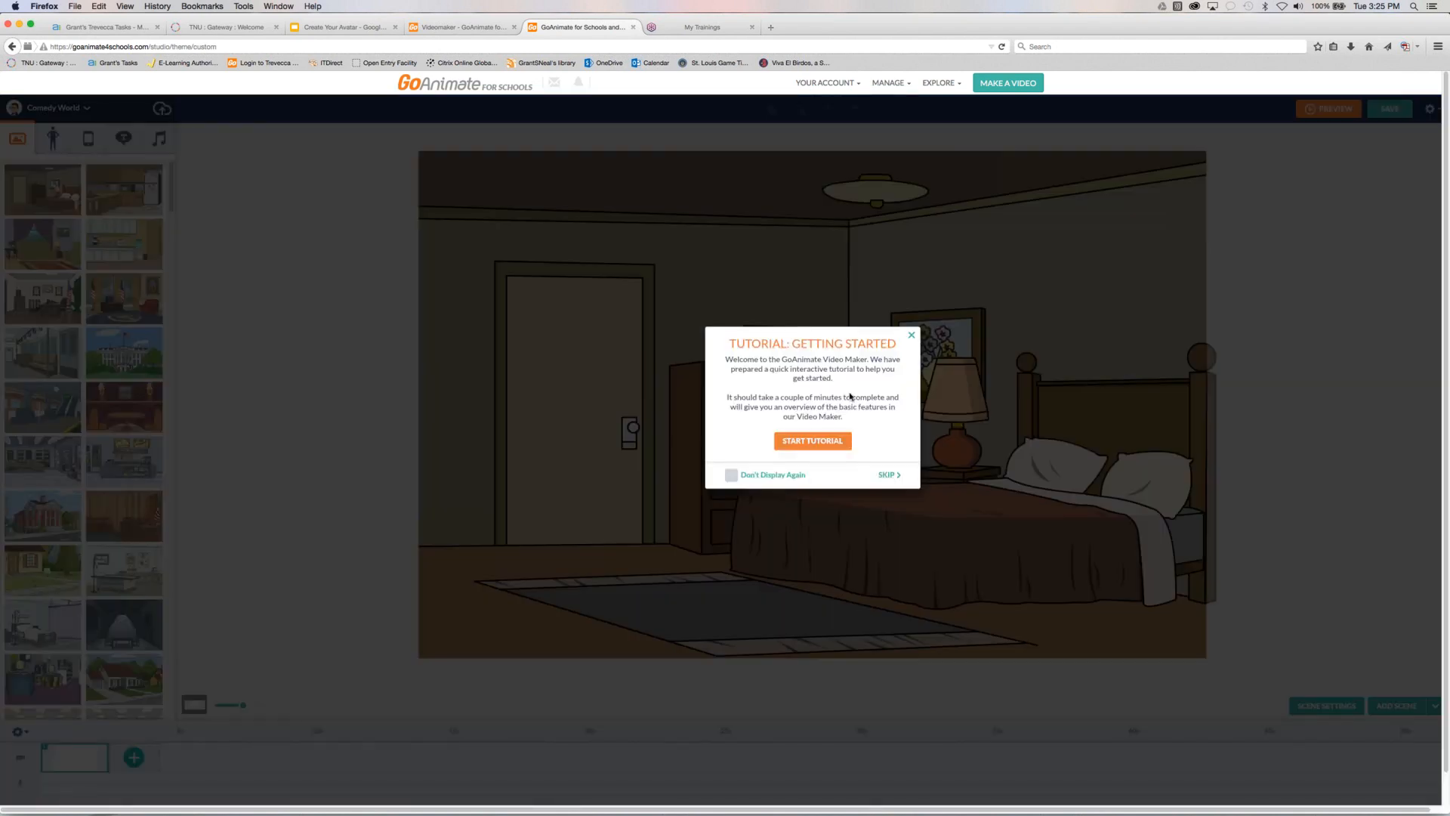
pyautogui.click(911, 337)
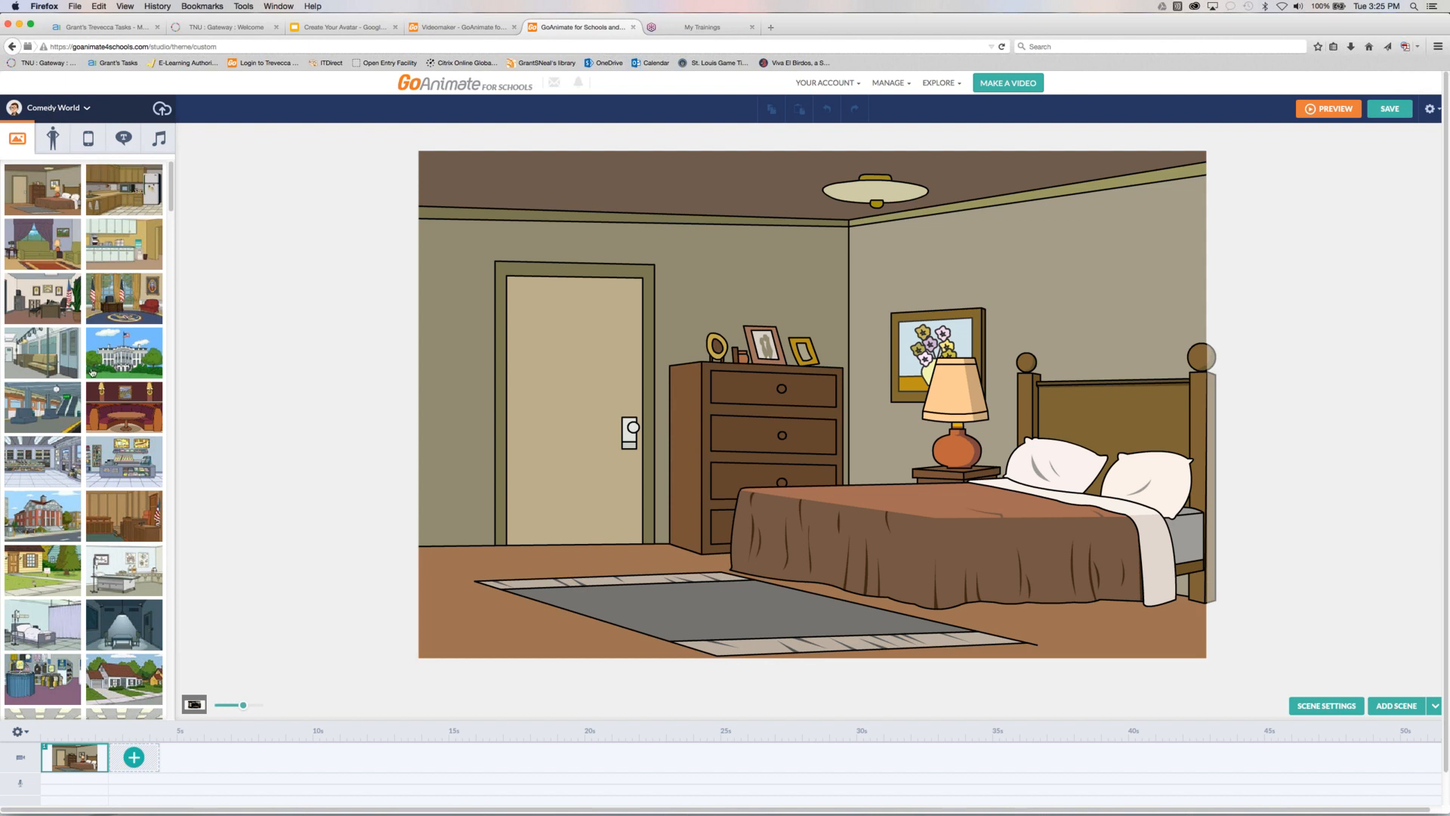
# Add the custom character with the red-plumed helmet and tuxedo to the bedroom scene and move it in front of the door
pyautogui.click(52, 138)
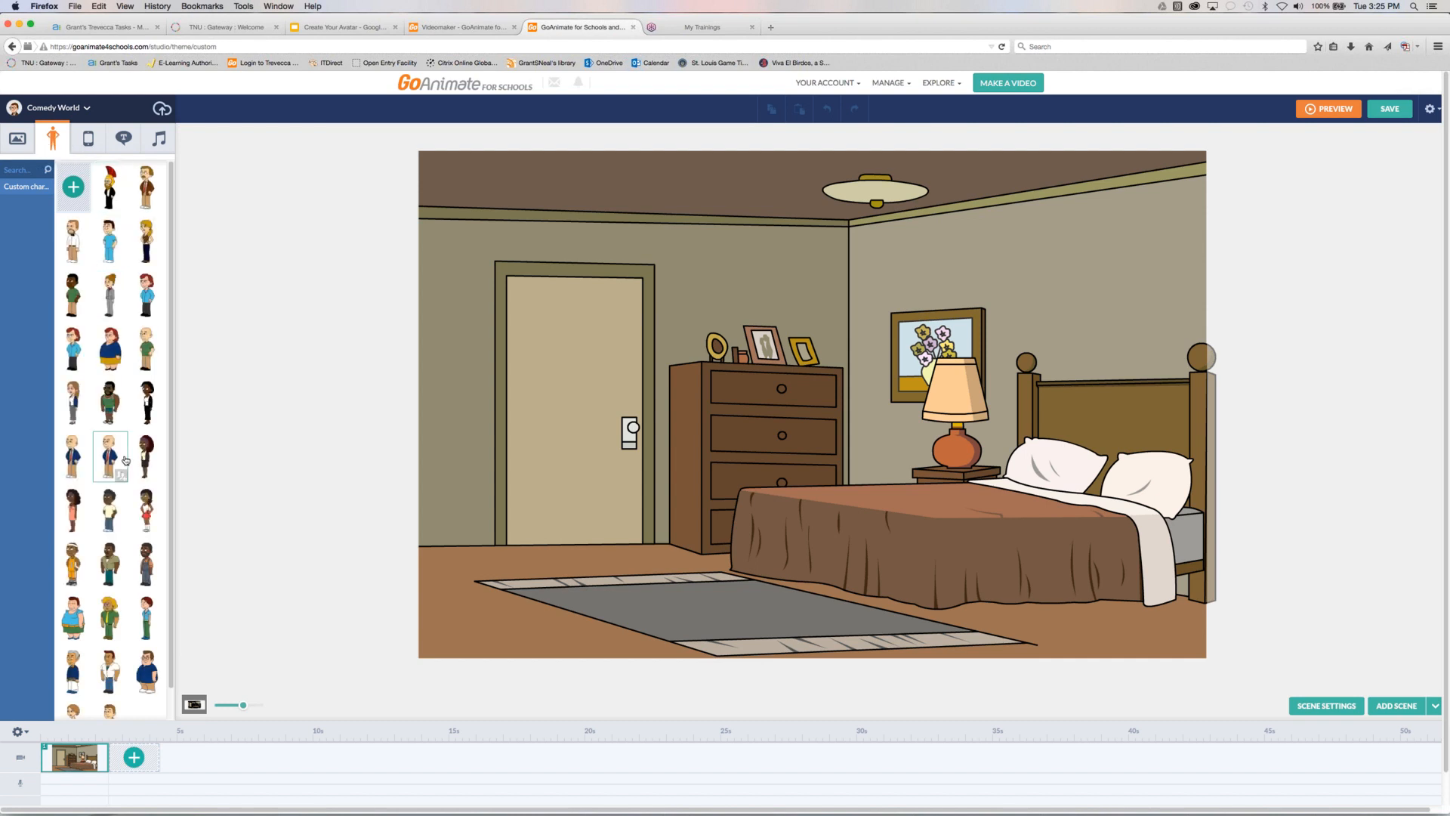
pyautogui.moveTo(170, 230); pyautogui.dragTo(169, 164)
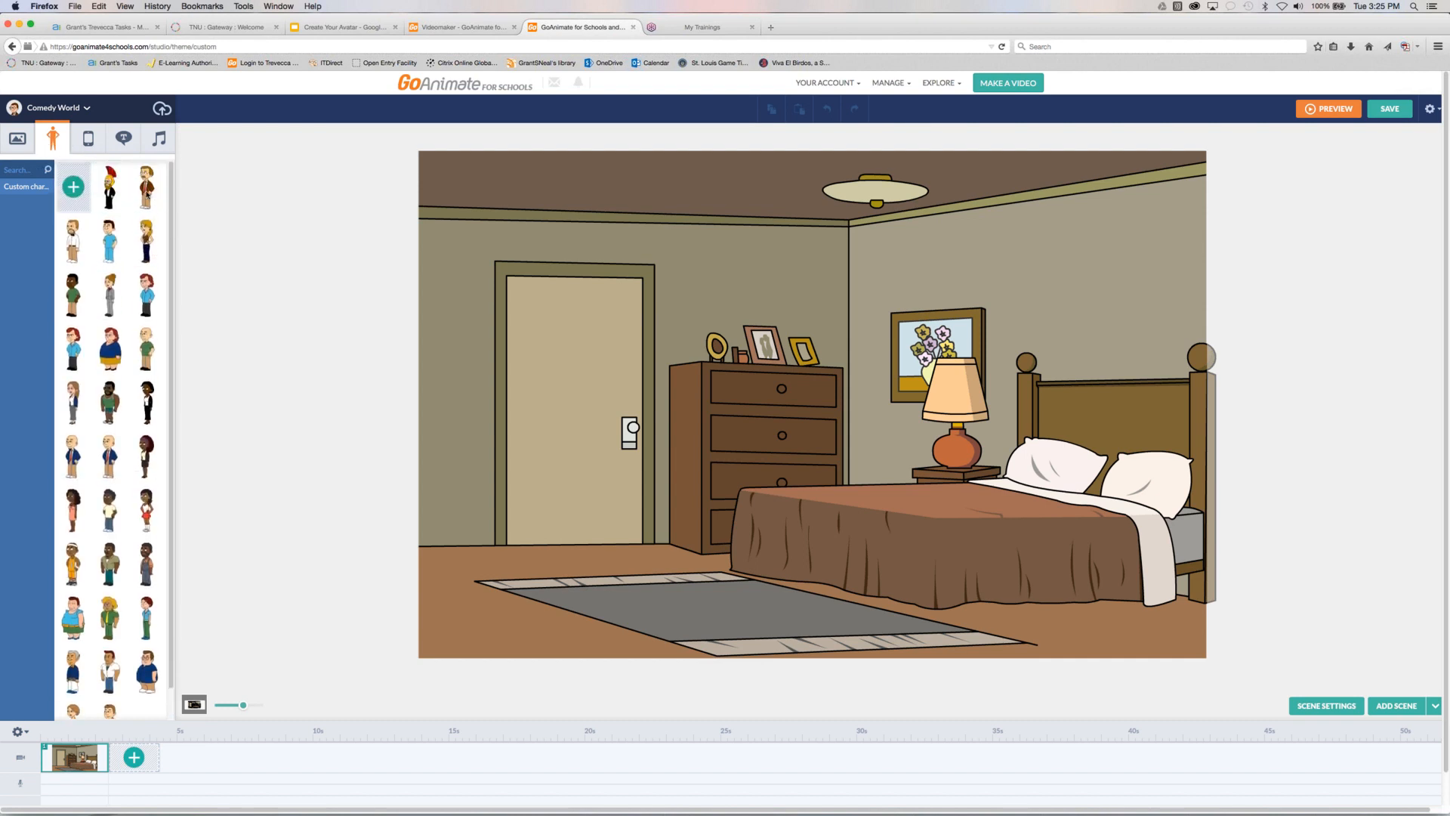
pyautogui.click(111, 189)
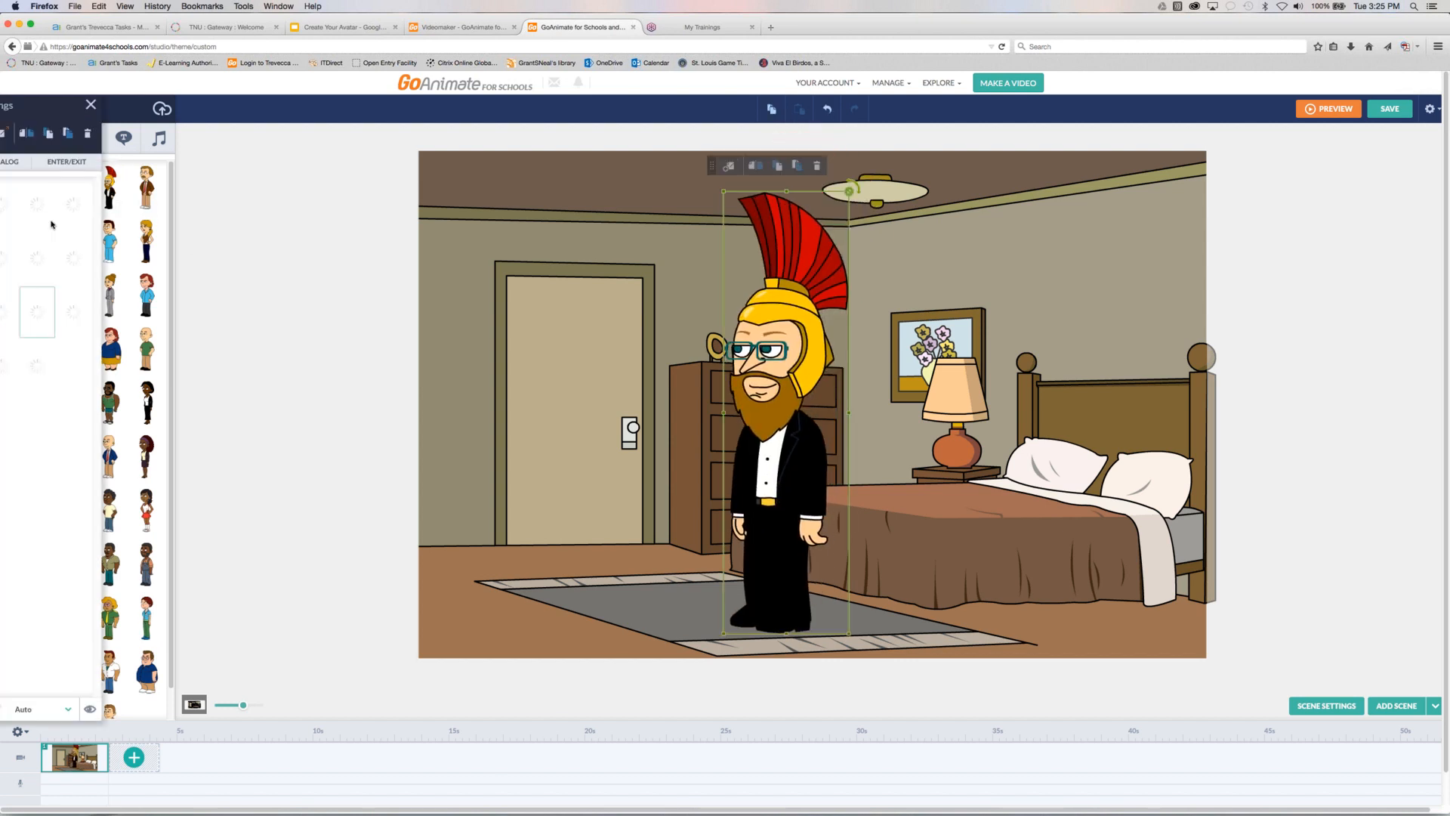
pyautogui.click(163, 106)
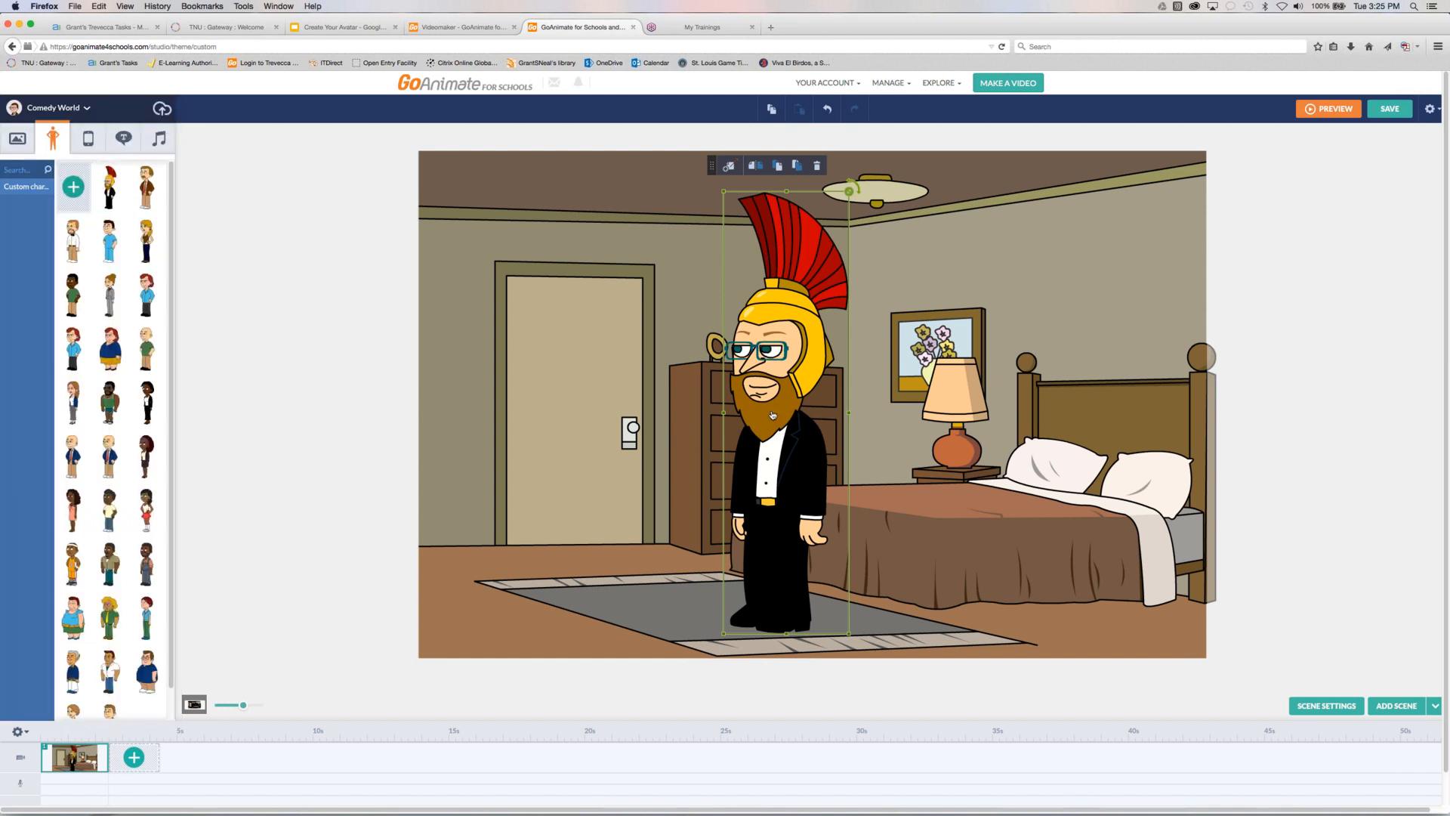
pyautogui.moveTo(787, 462); pyautogui.dragTo(591, 459)
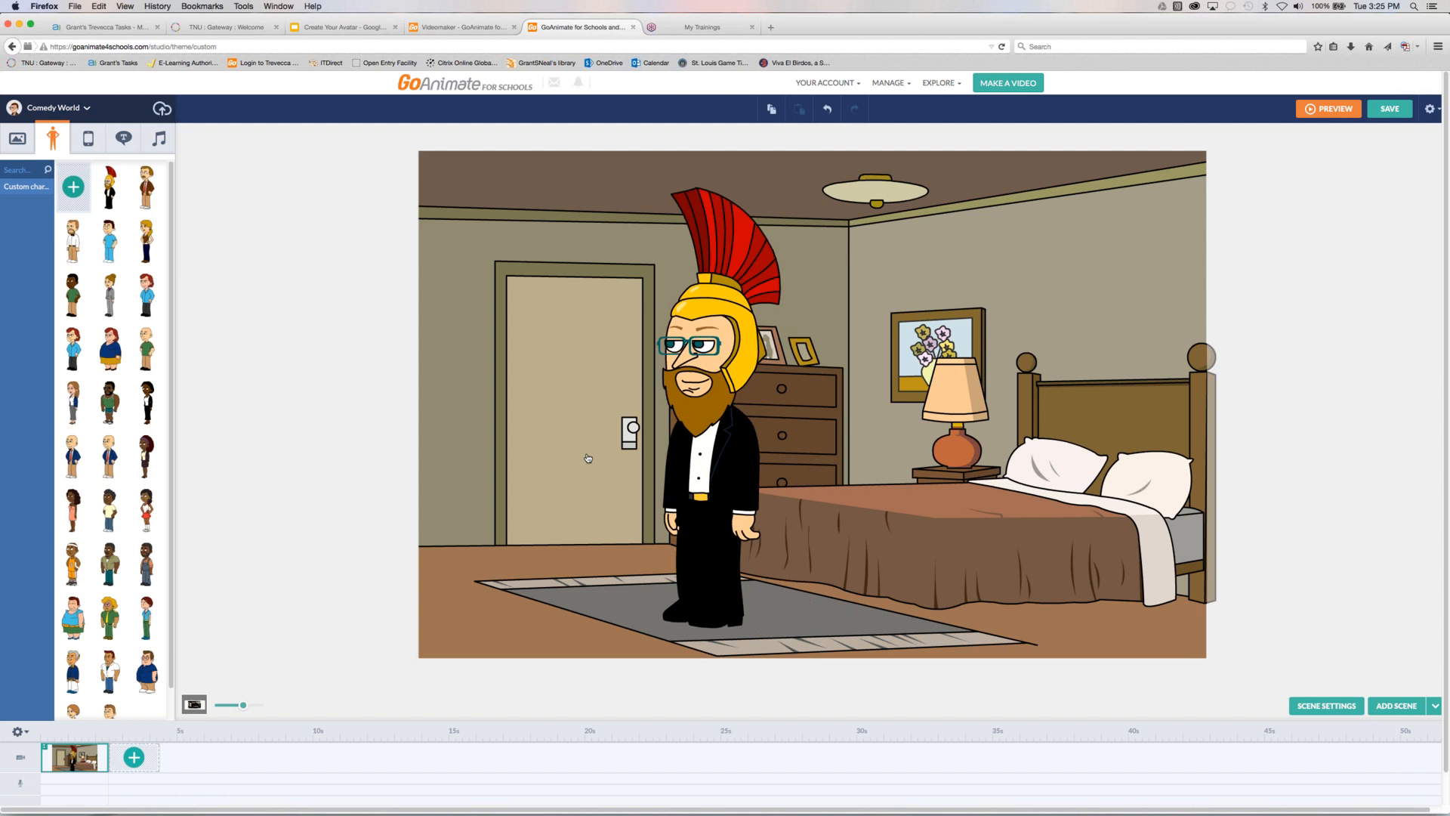
pyautogui.click(591, 459)
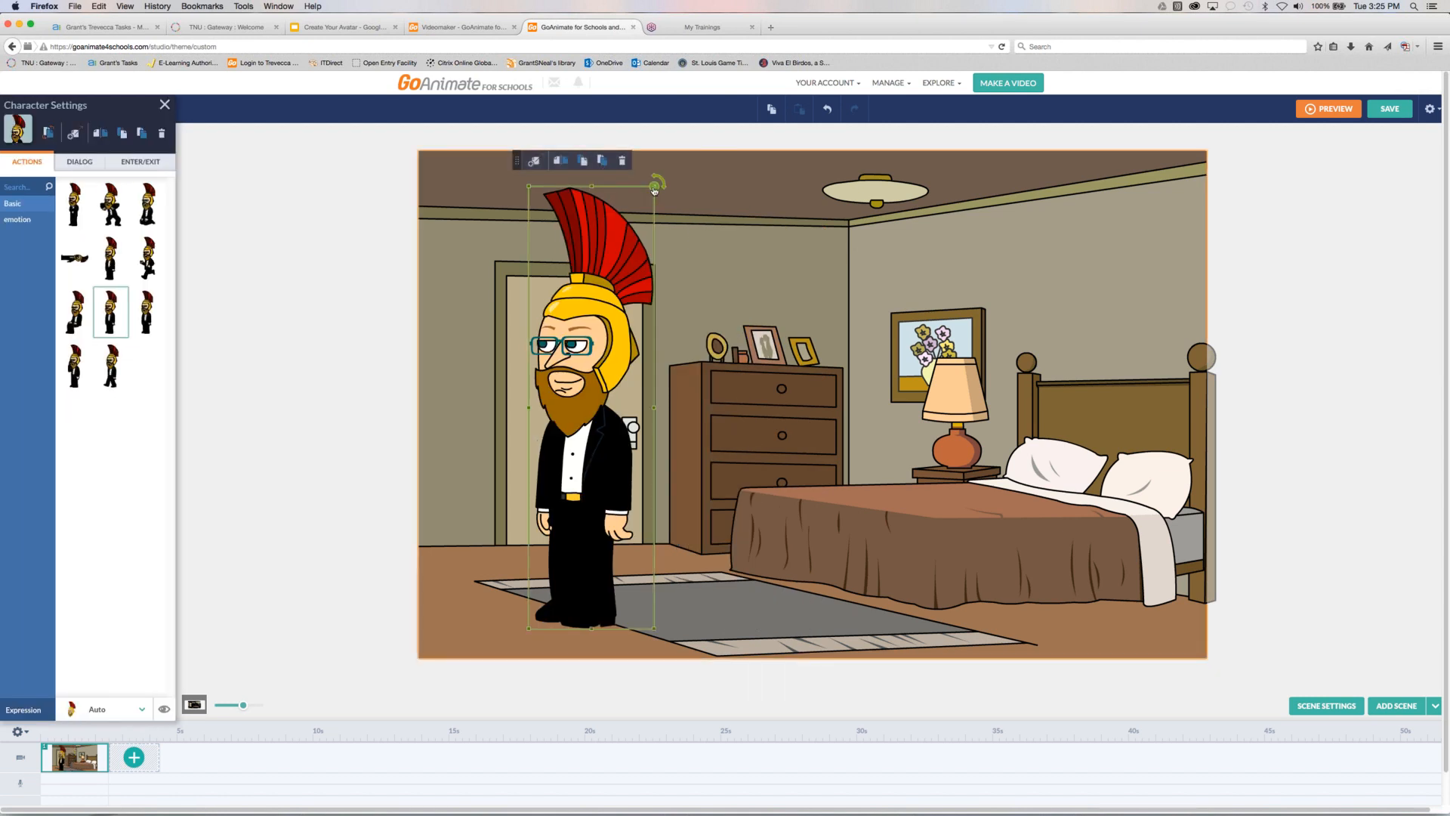
# Flip the helmeted character to face the bed and give it the running action
pyautogui.click(580, 160)
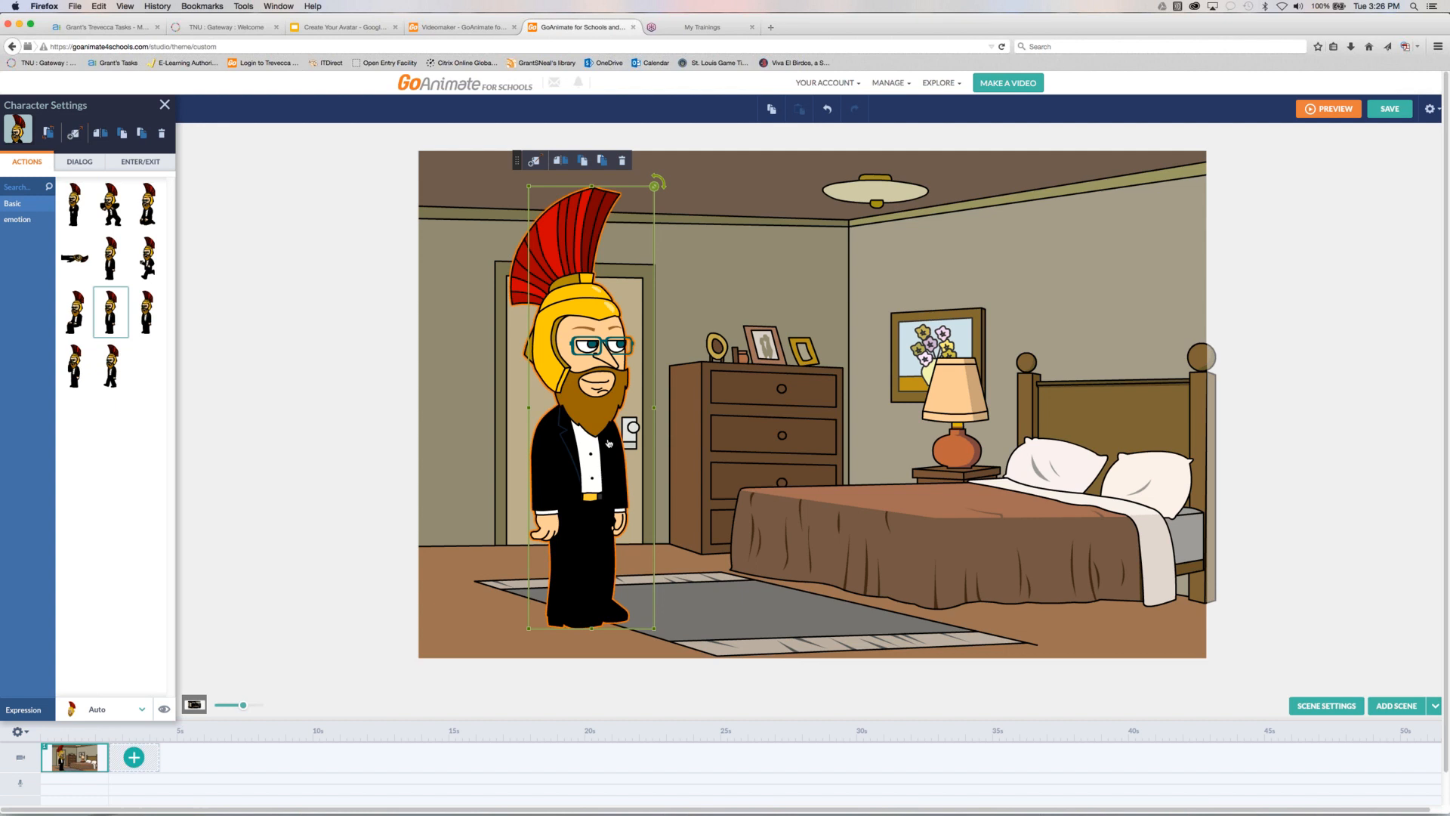
pyautogui.click(149, 260)
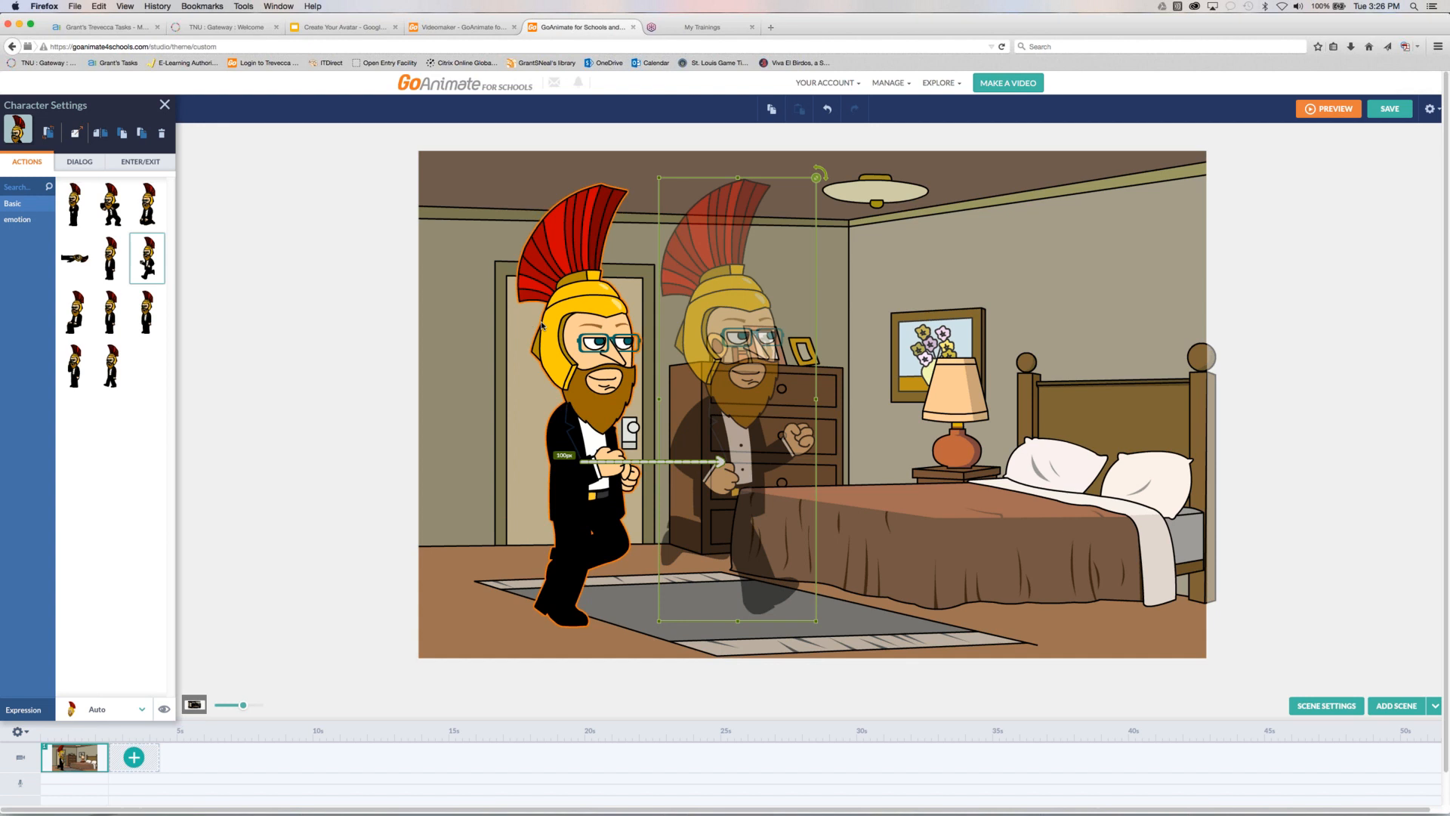
pyautogui.click(164, 104)
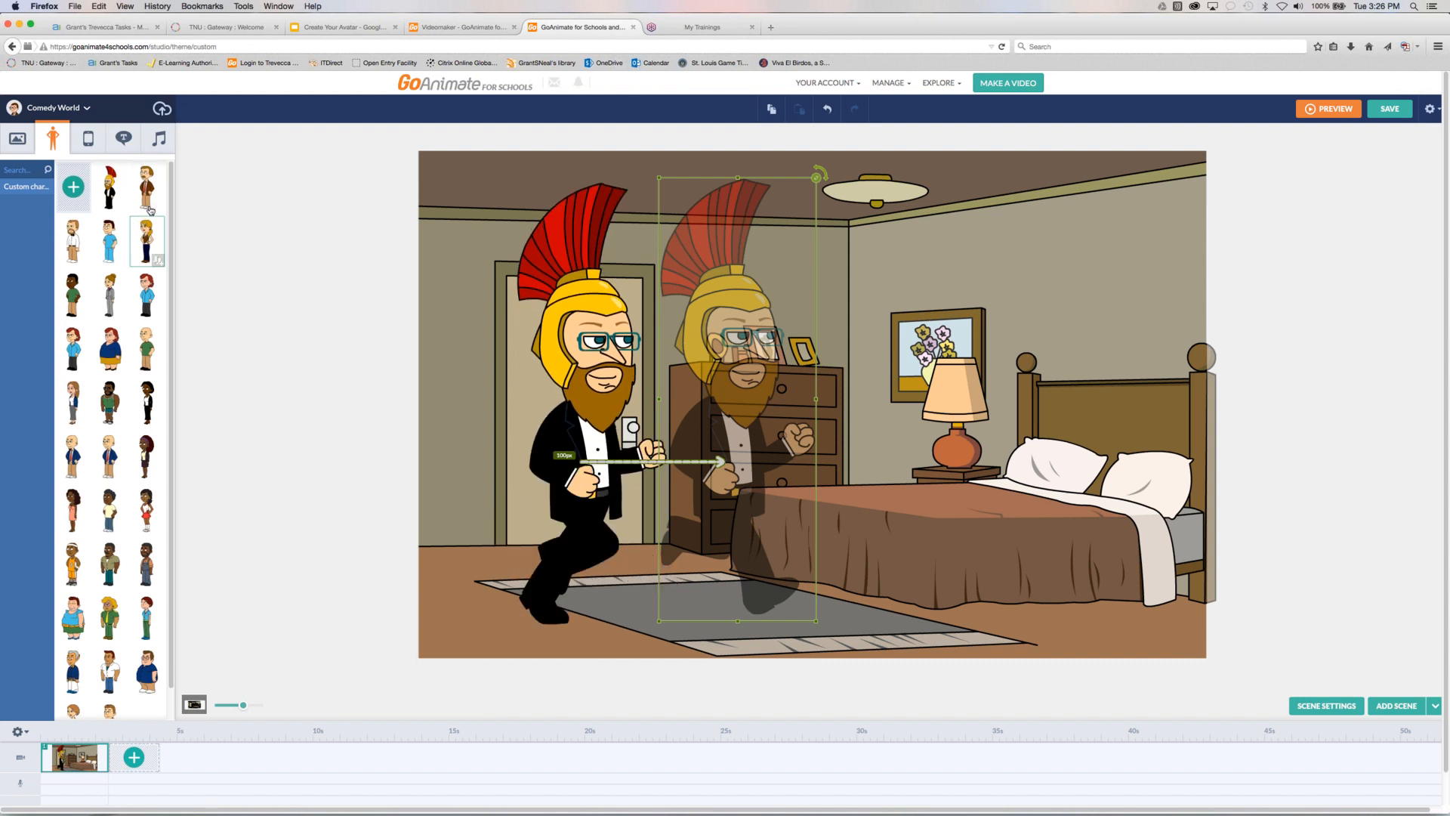
# Look at the Anime theme's characters and return to the Comedy World characters
pyautogui.click(67, 109)
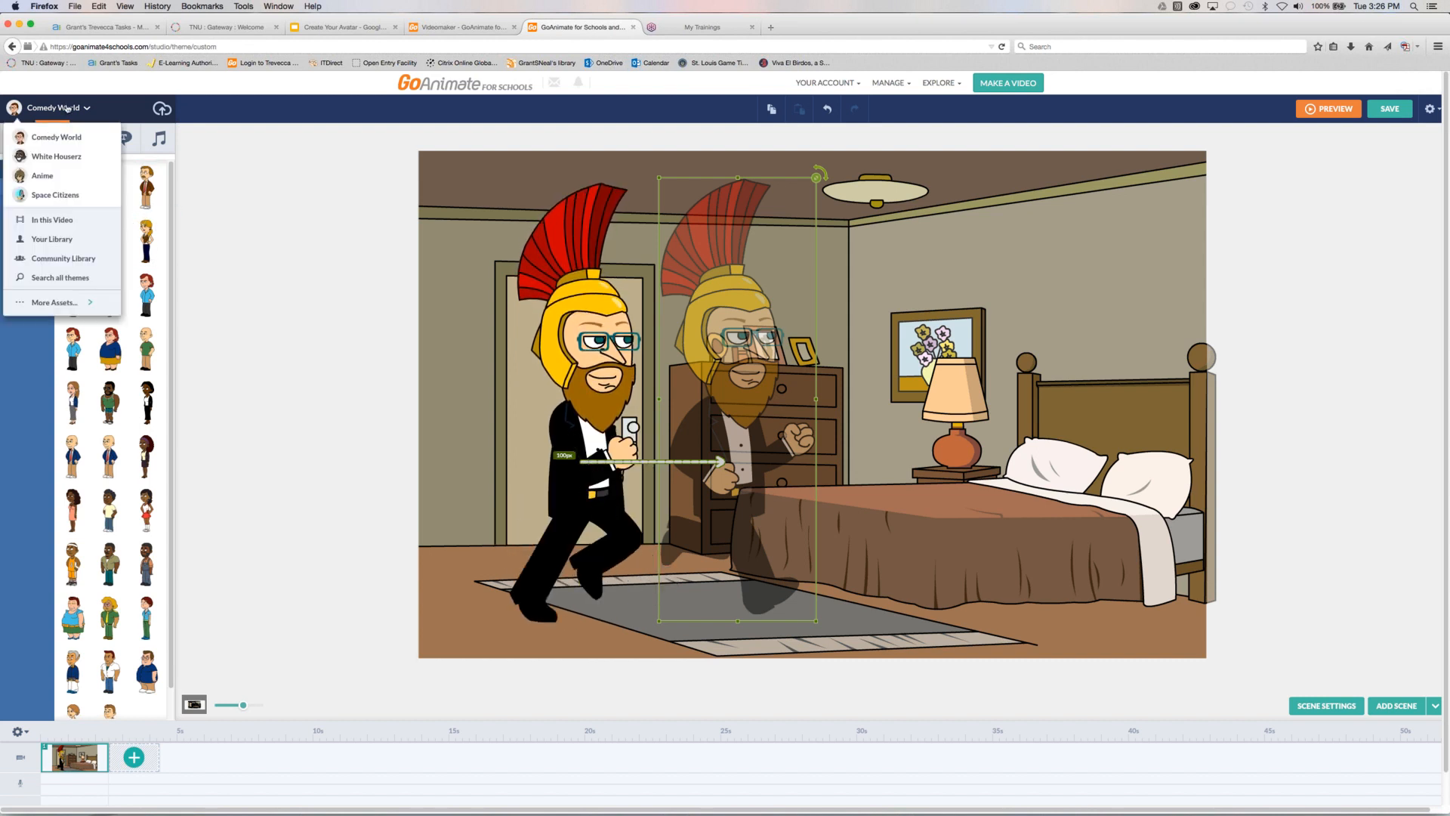
pyautogui.click(56, 178)
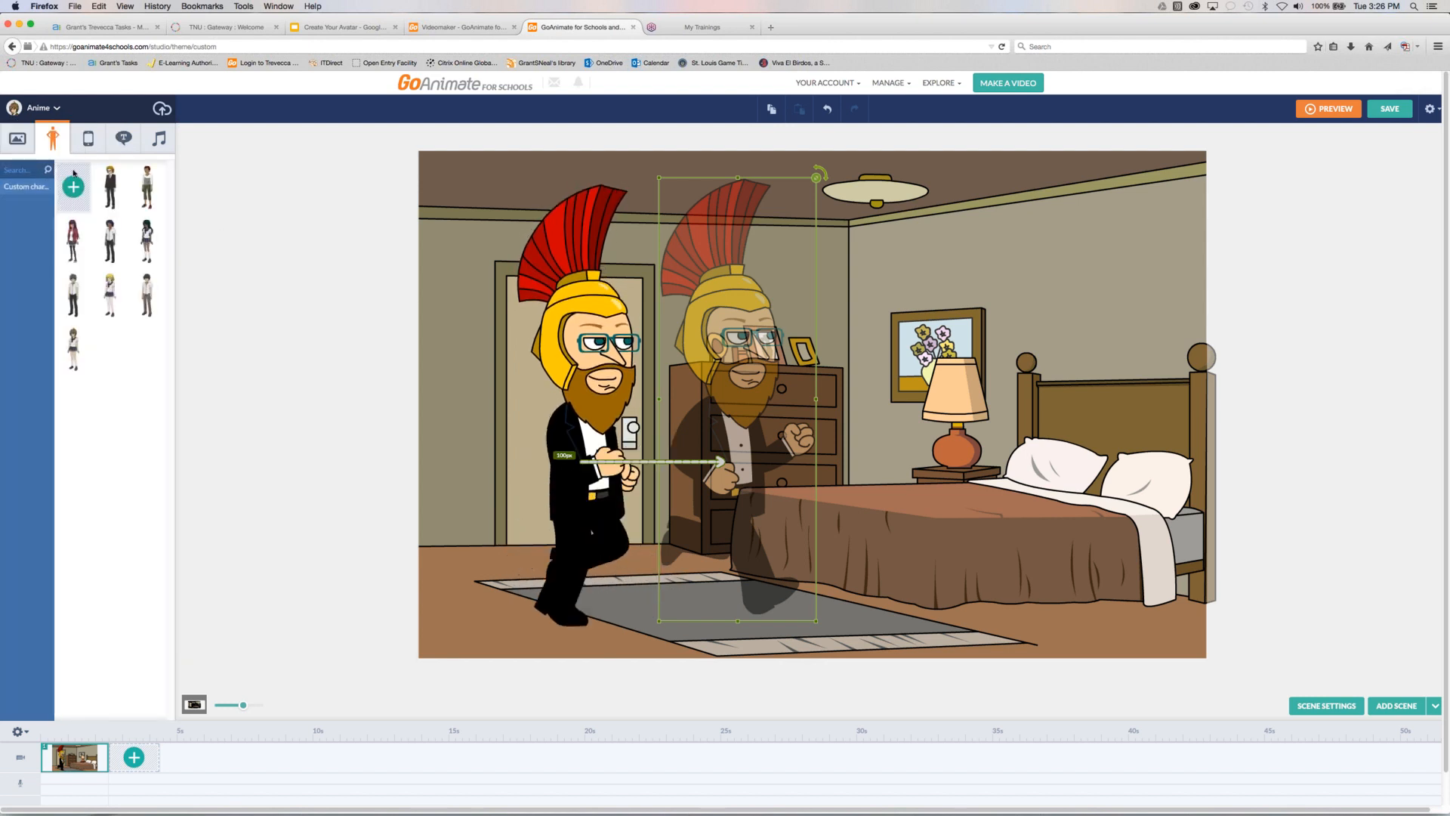
pyautogui.click(39, 111)
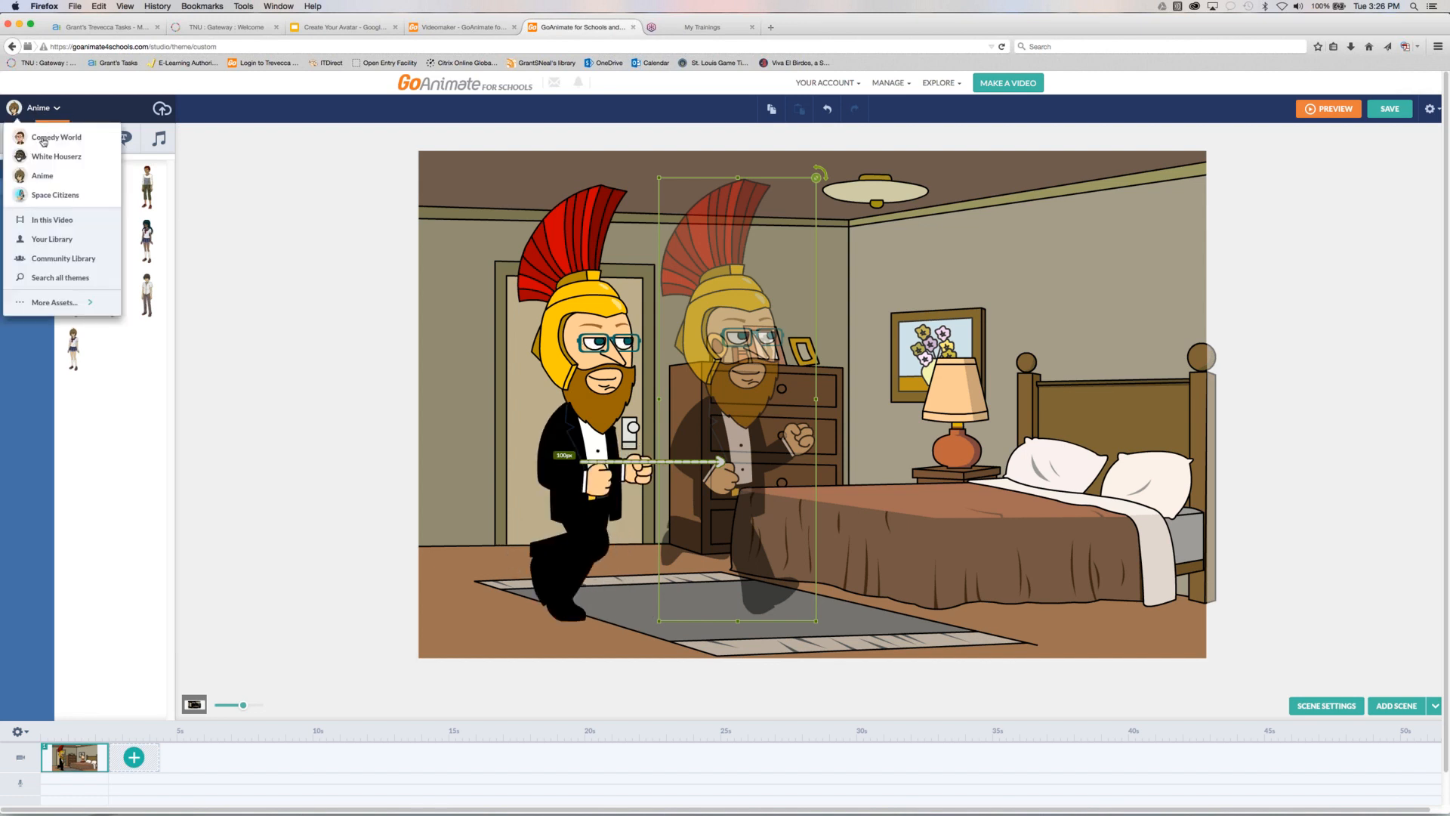
pyautogui.click(45, 139)
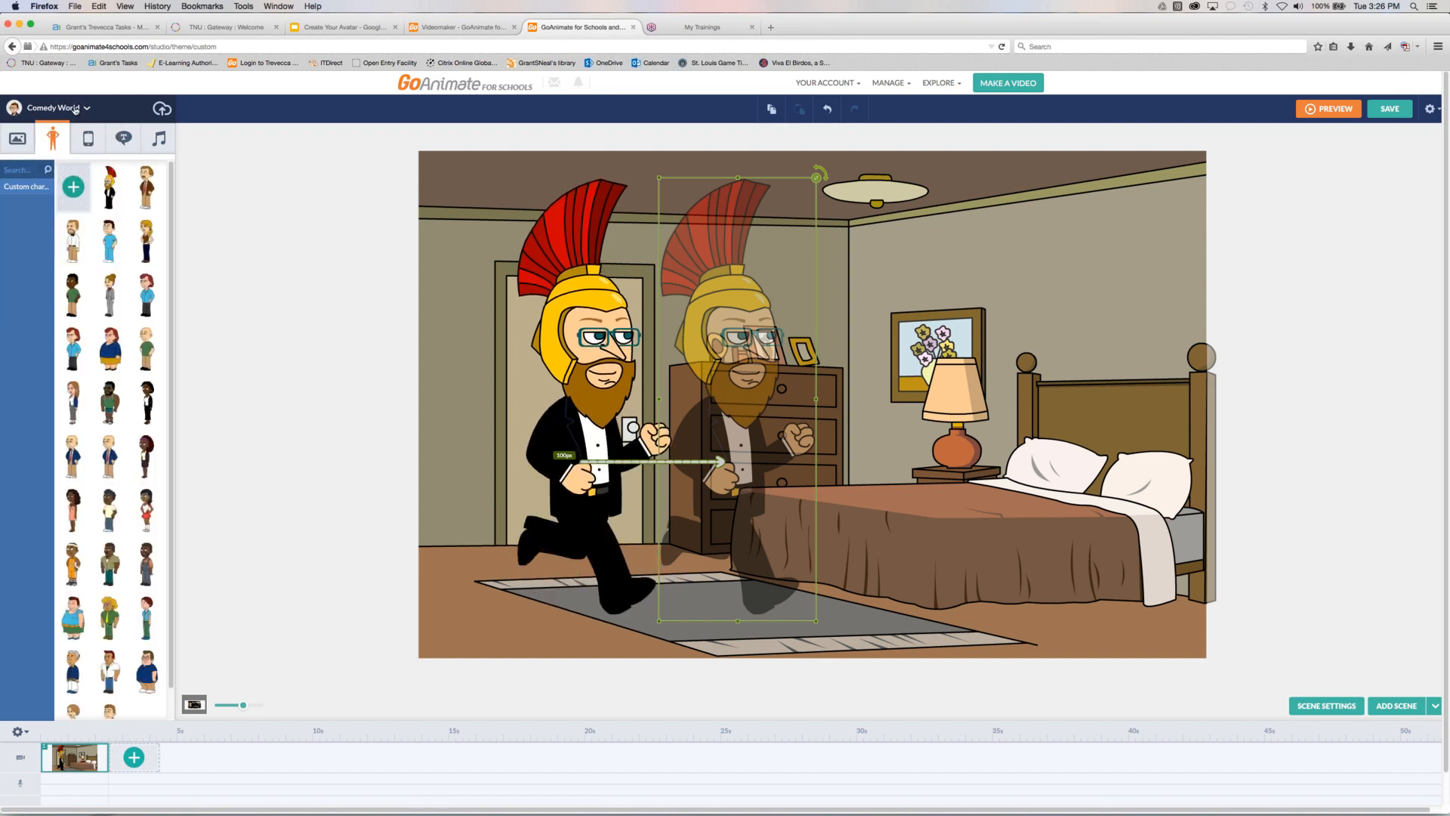
# Switch the asset library to the Anime theme and add the blond character in the black suit in front of the bed
pyautogui.click(75, 110)
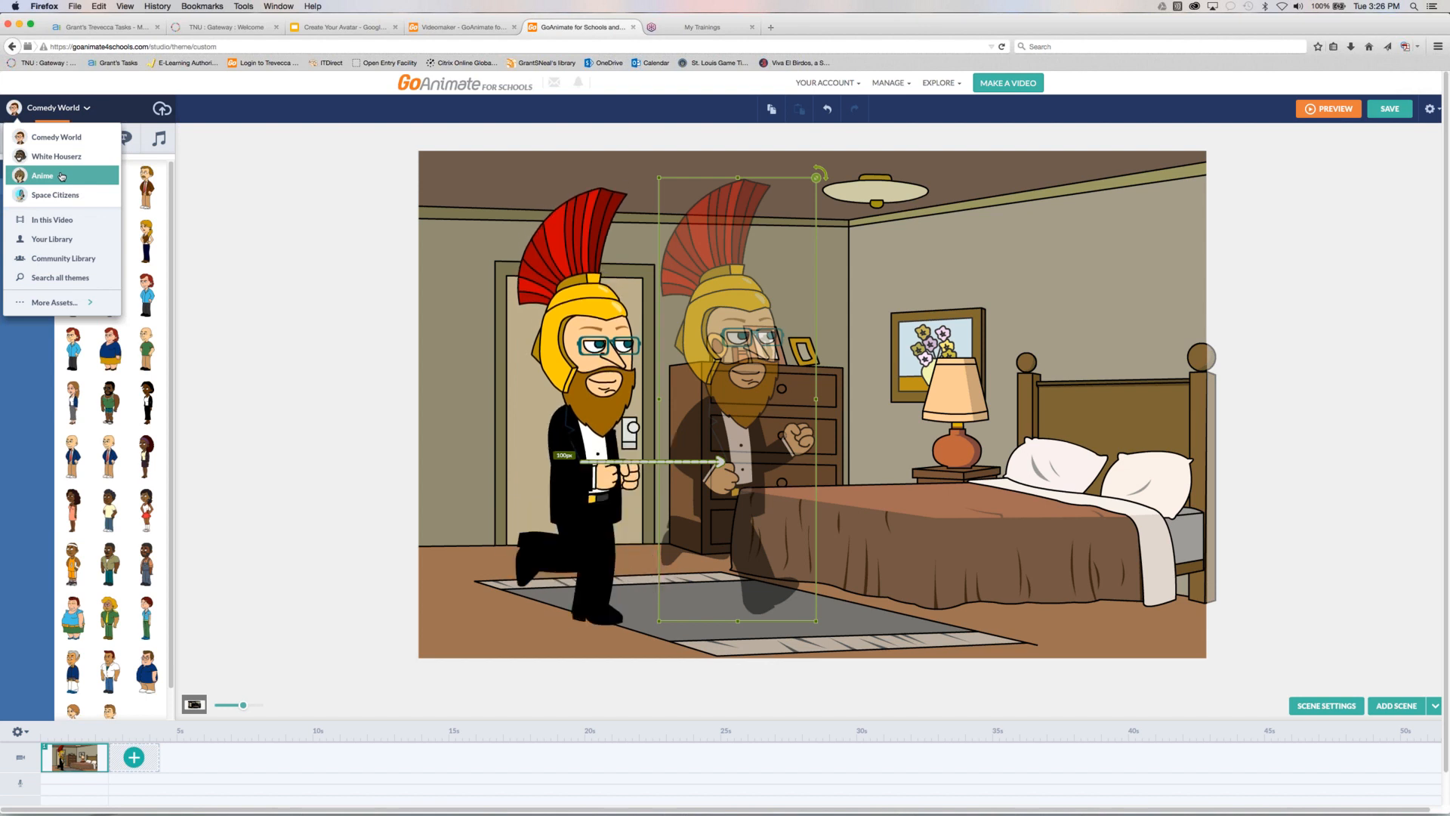
pyautogui.click(62, 176)
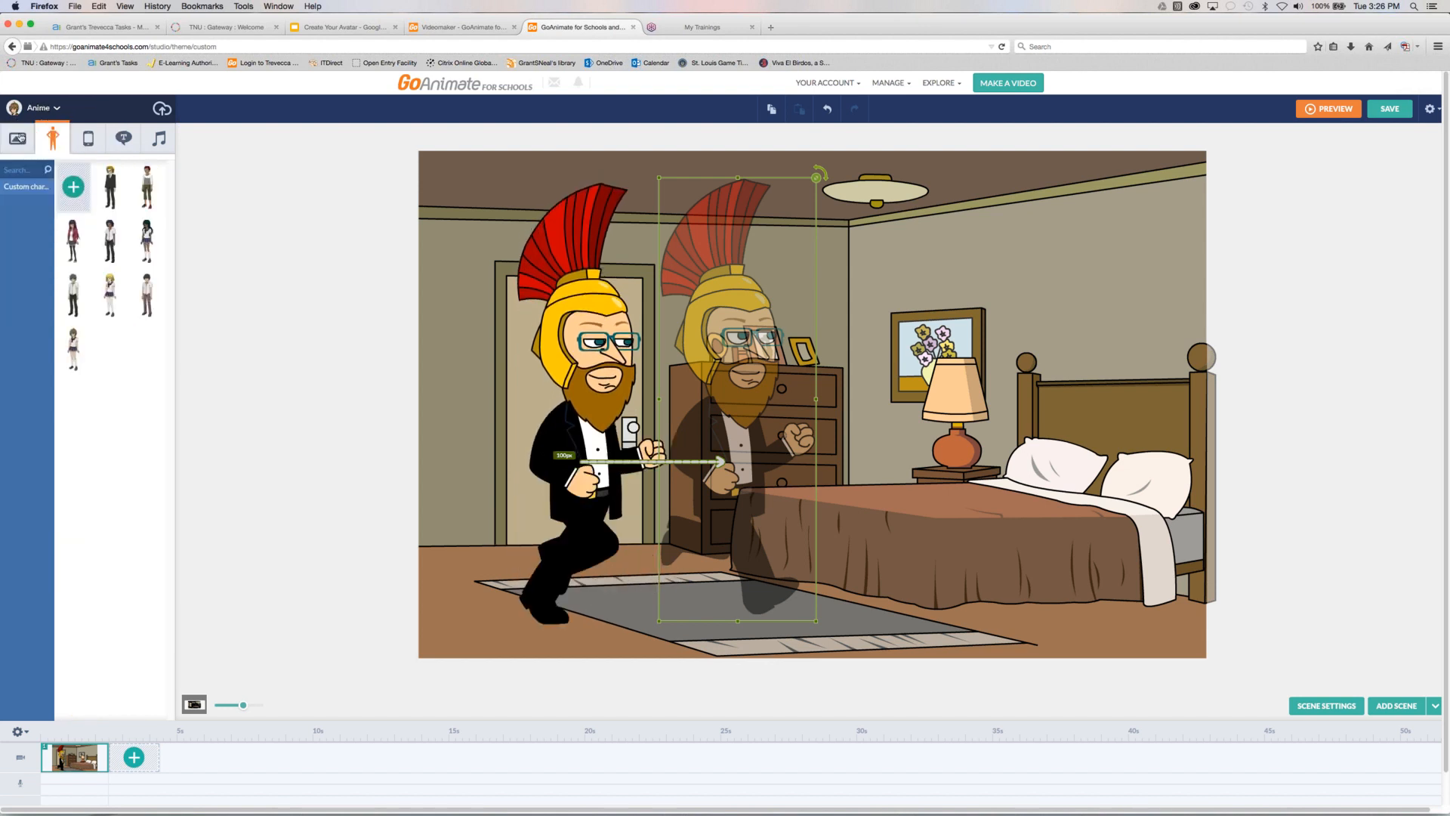
pyautogui.click(31, 139)
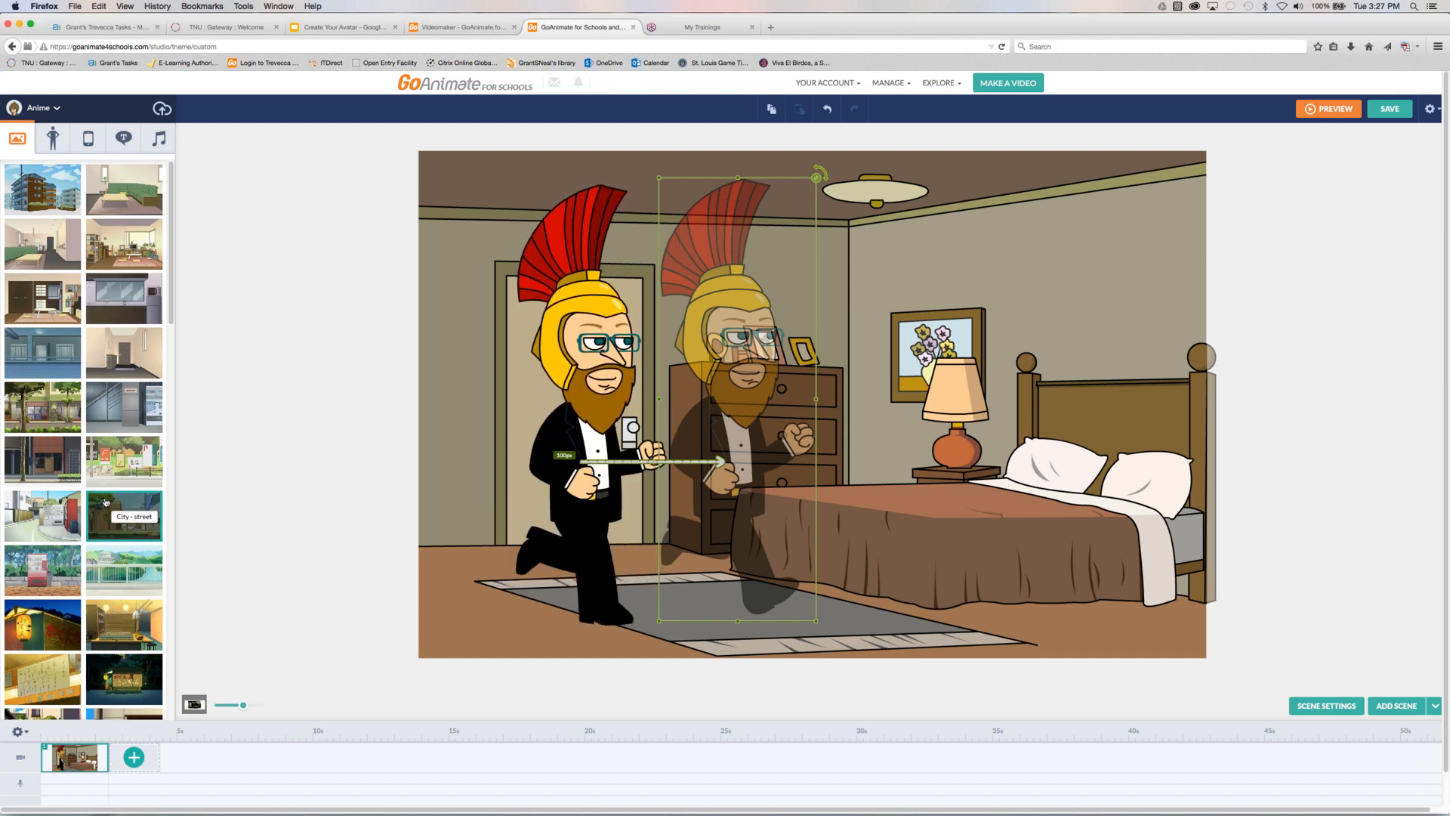
pyautogui.click(53, 143)
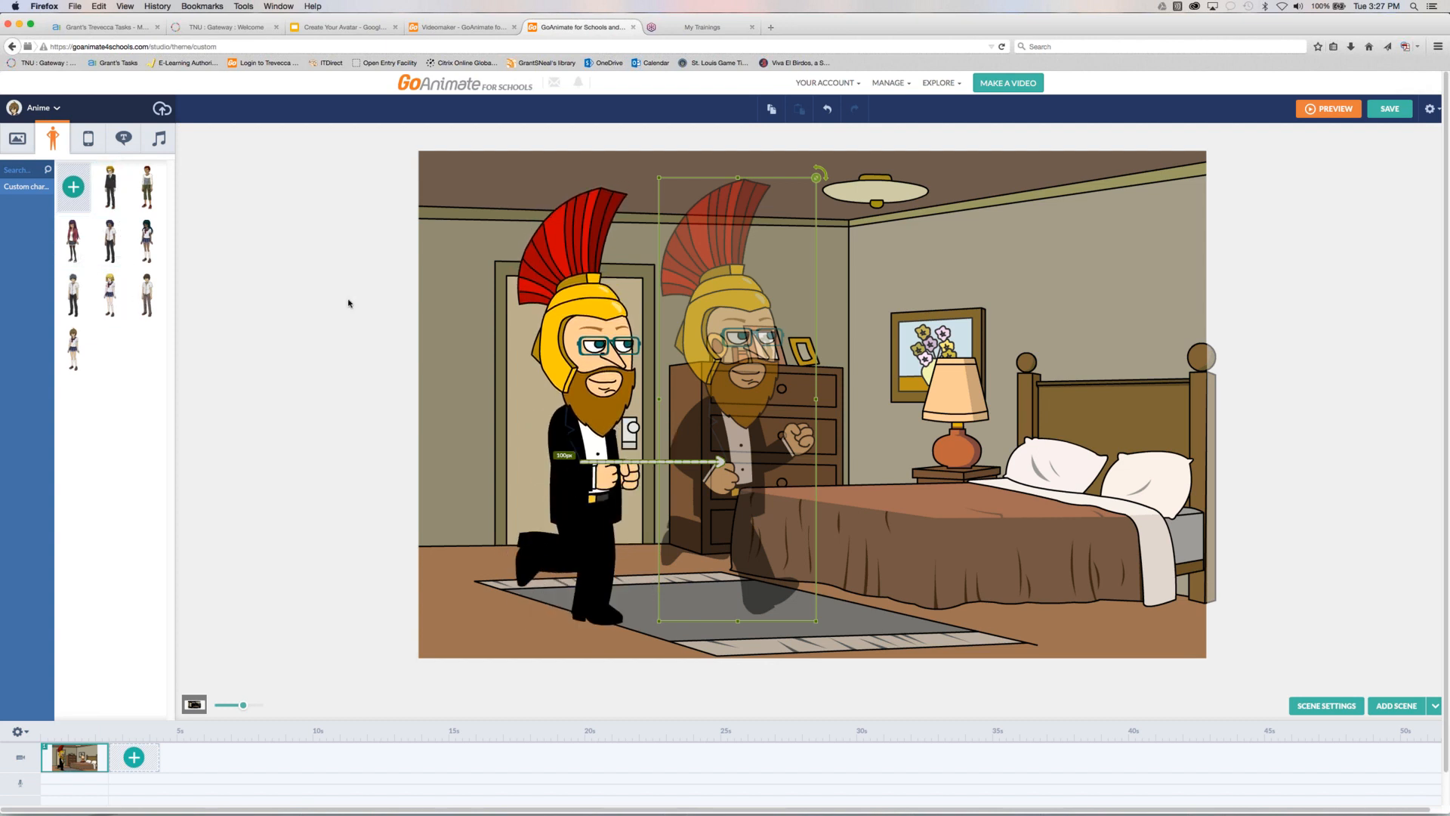
pyautogui.click(567, 408)
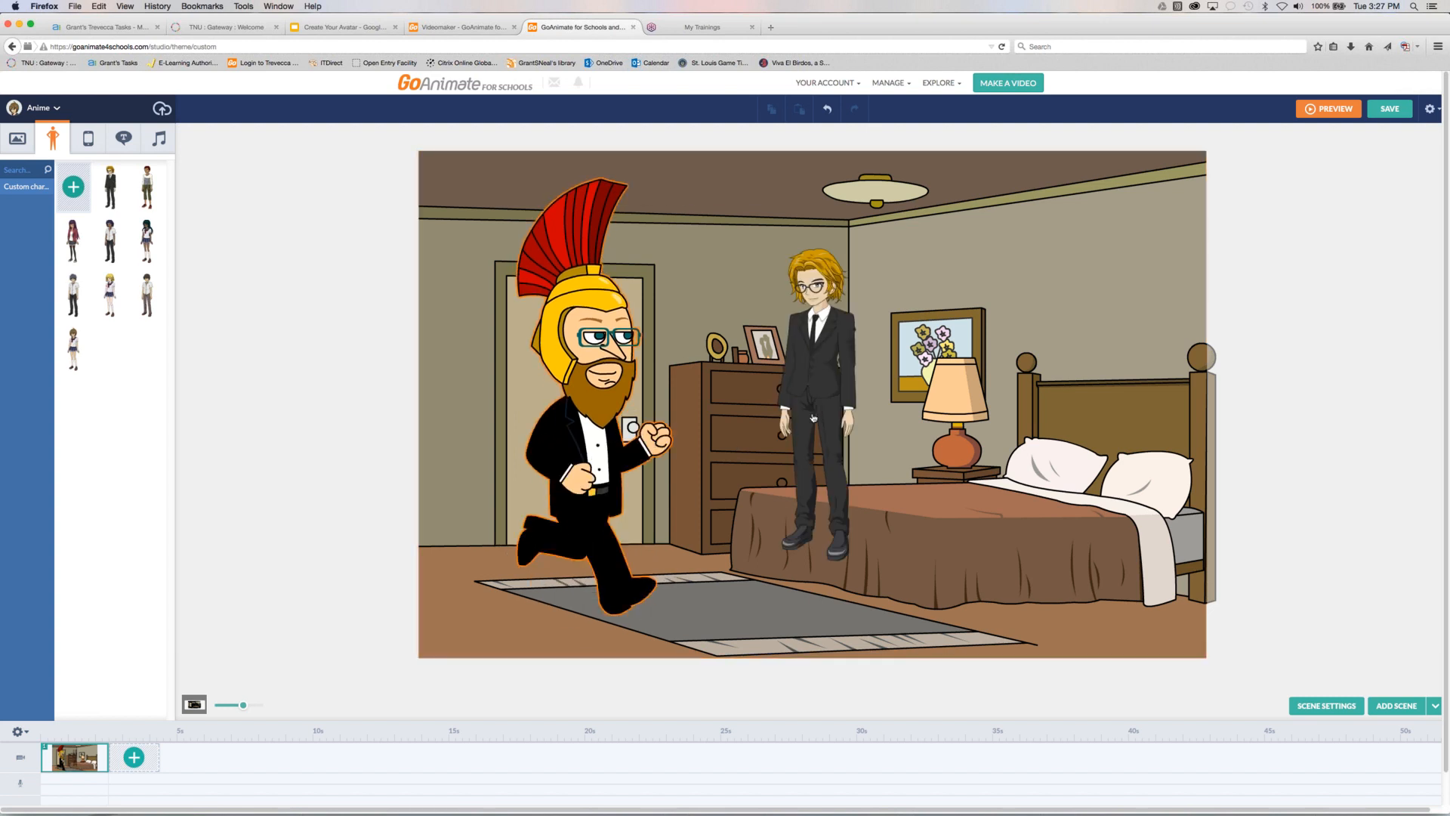
pyautogui.moveTo(844, 281); pyautogui.dragTo(910, 377)
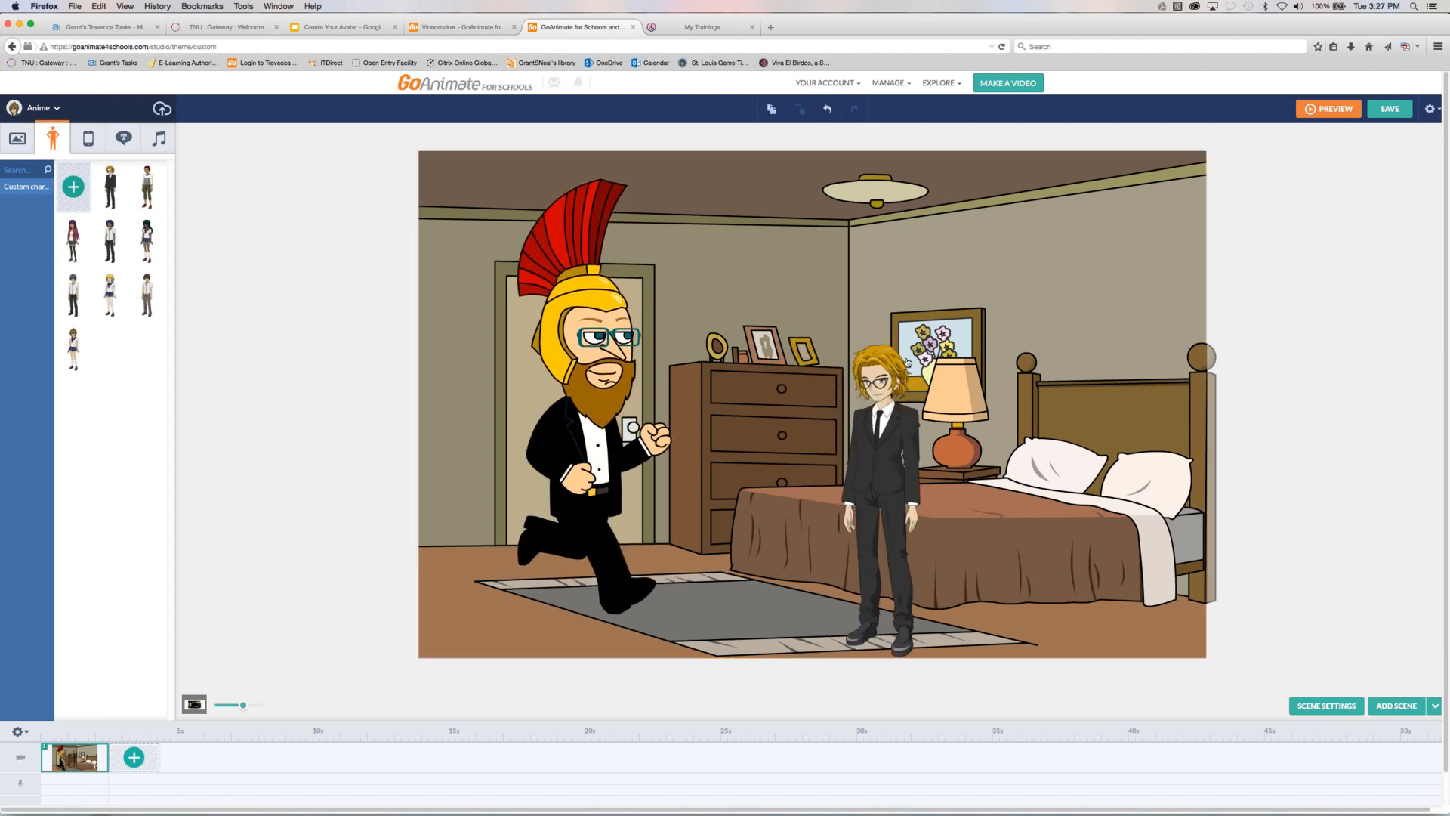
# Enlarge the blond Anime character to slightly more than the helmeted character's height and reposition it in front of the bed
pyautogui.click(910, 364)
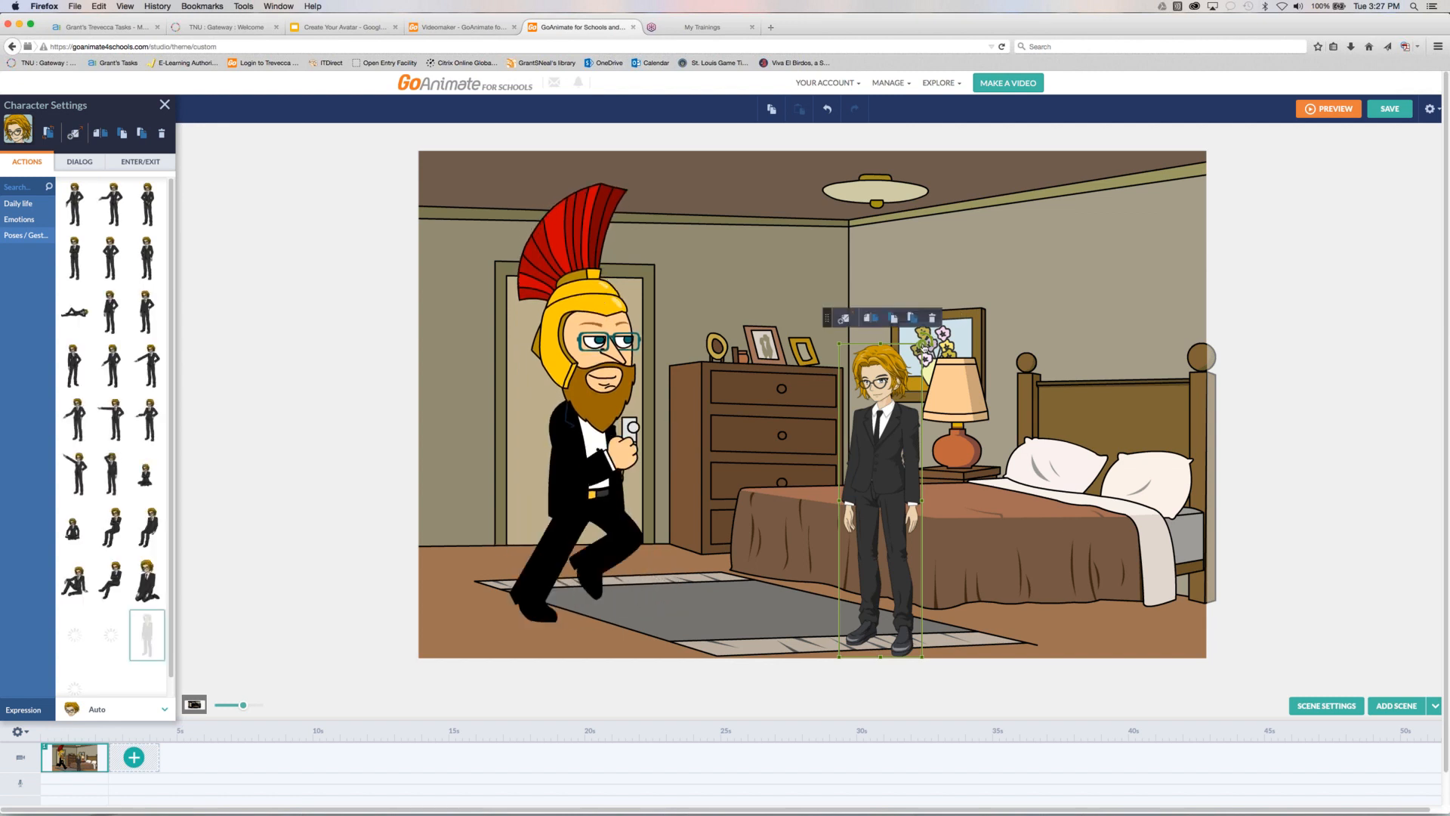
pyautogui.moveTo(922, 345); pyautogui.dragTo(956, 215)
pyautogui.moveTo(880, 430); pyautogui.dragTo(926, 385)
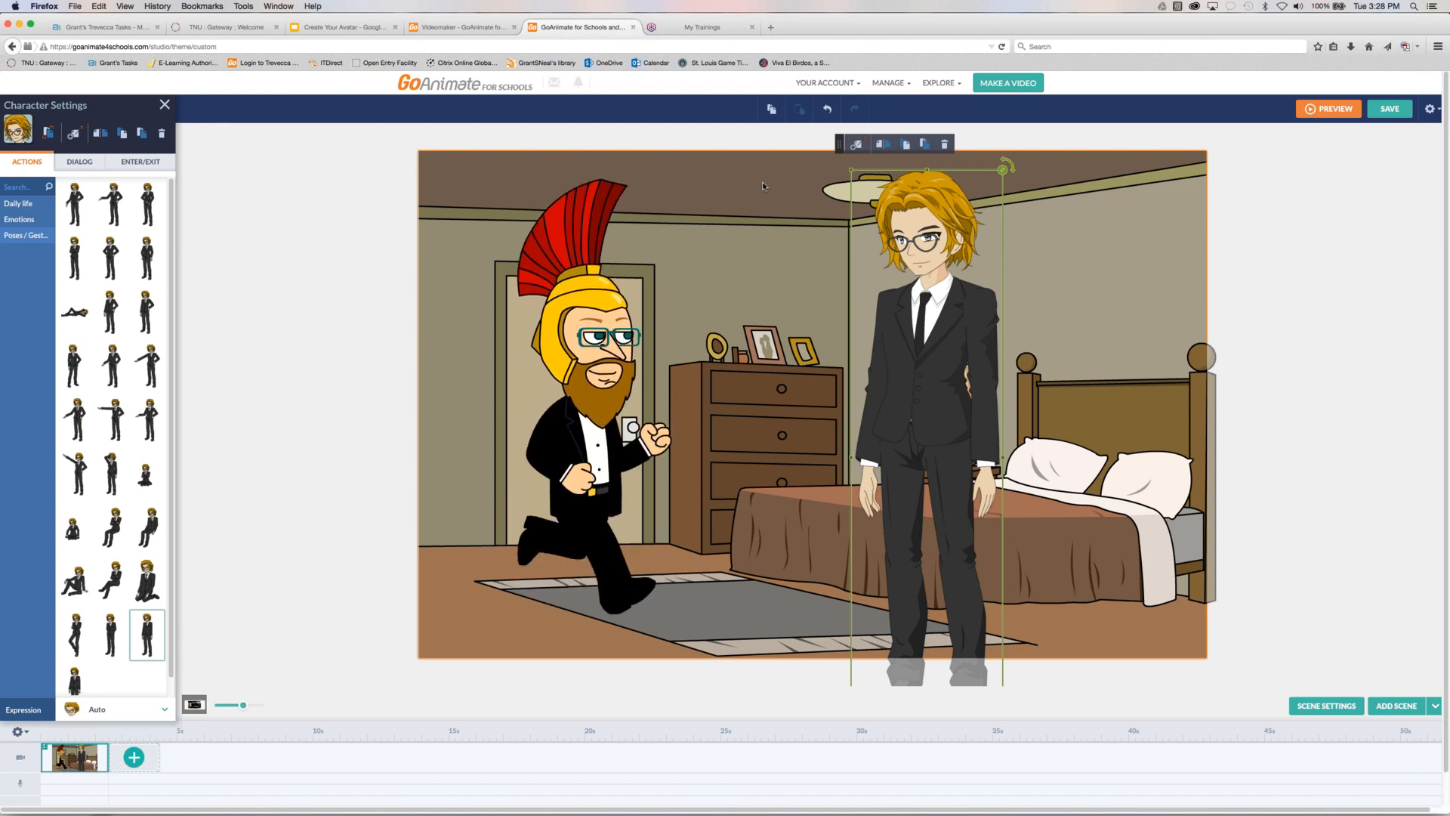
# Change the helmeted character's action to the standing pose with crossed arms
pyautogui.click(620, 329)
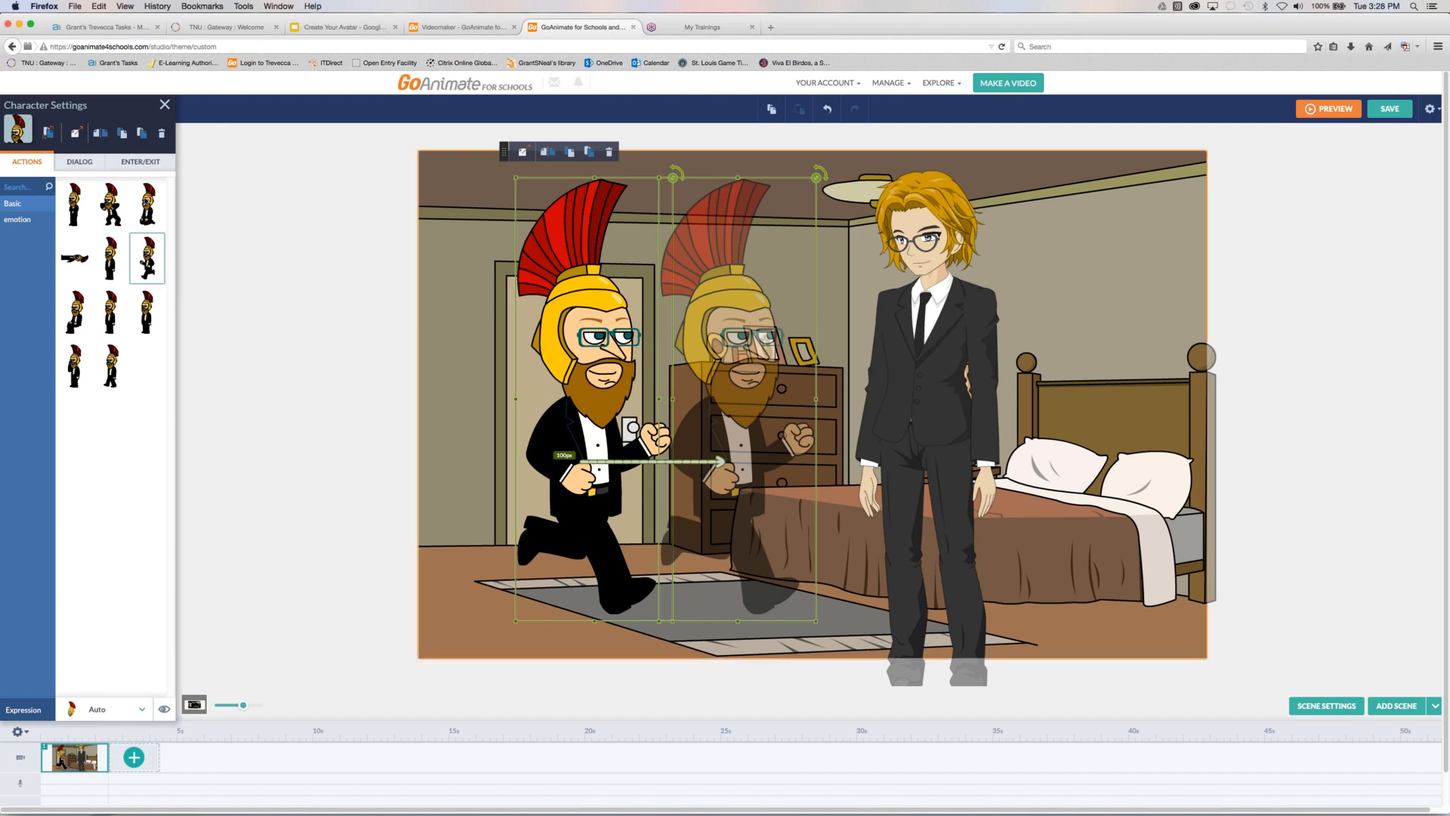
pyautogui.click(73, 206)
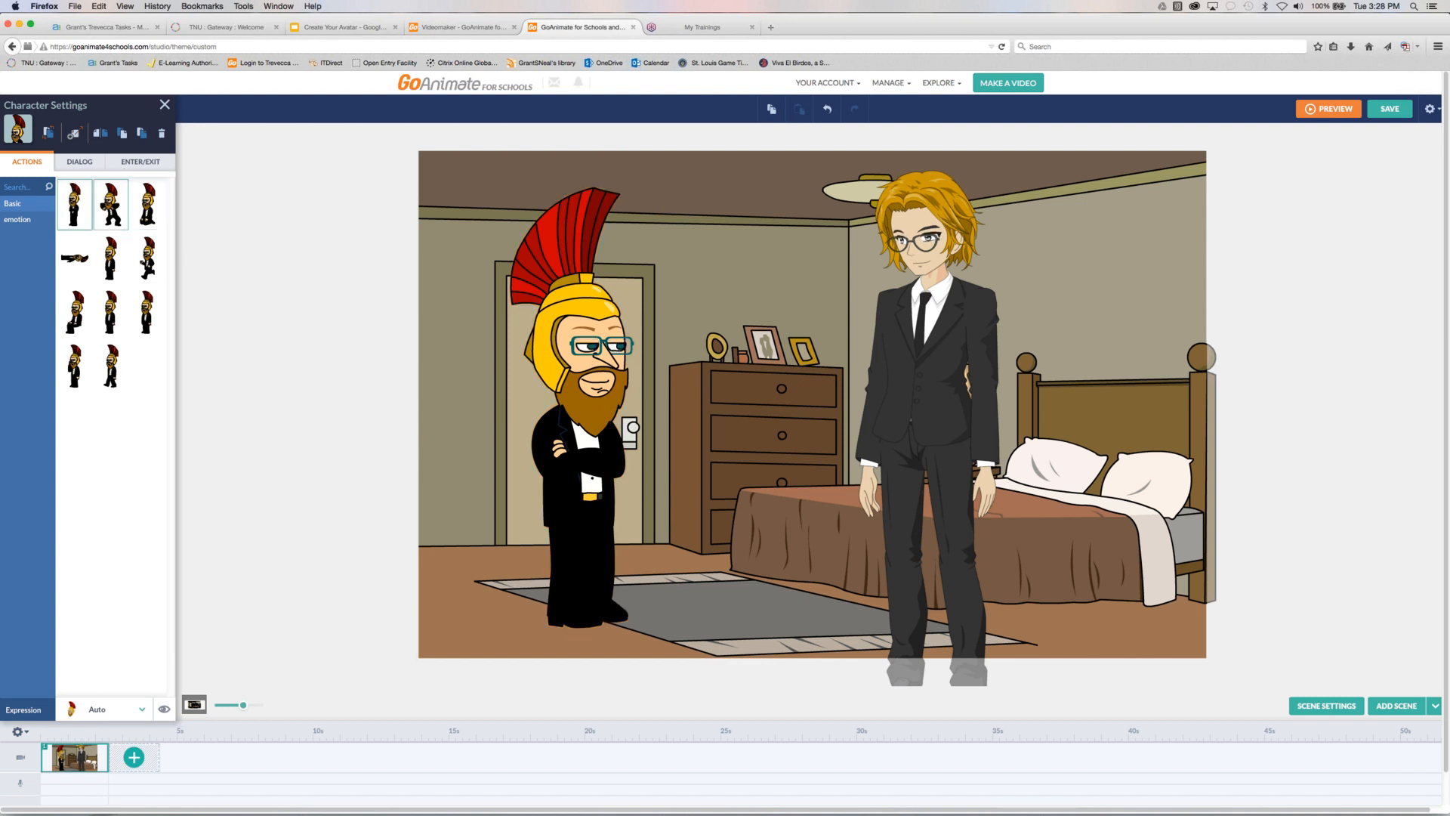
pyautogui.click(164, 104)
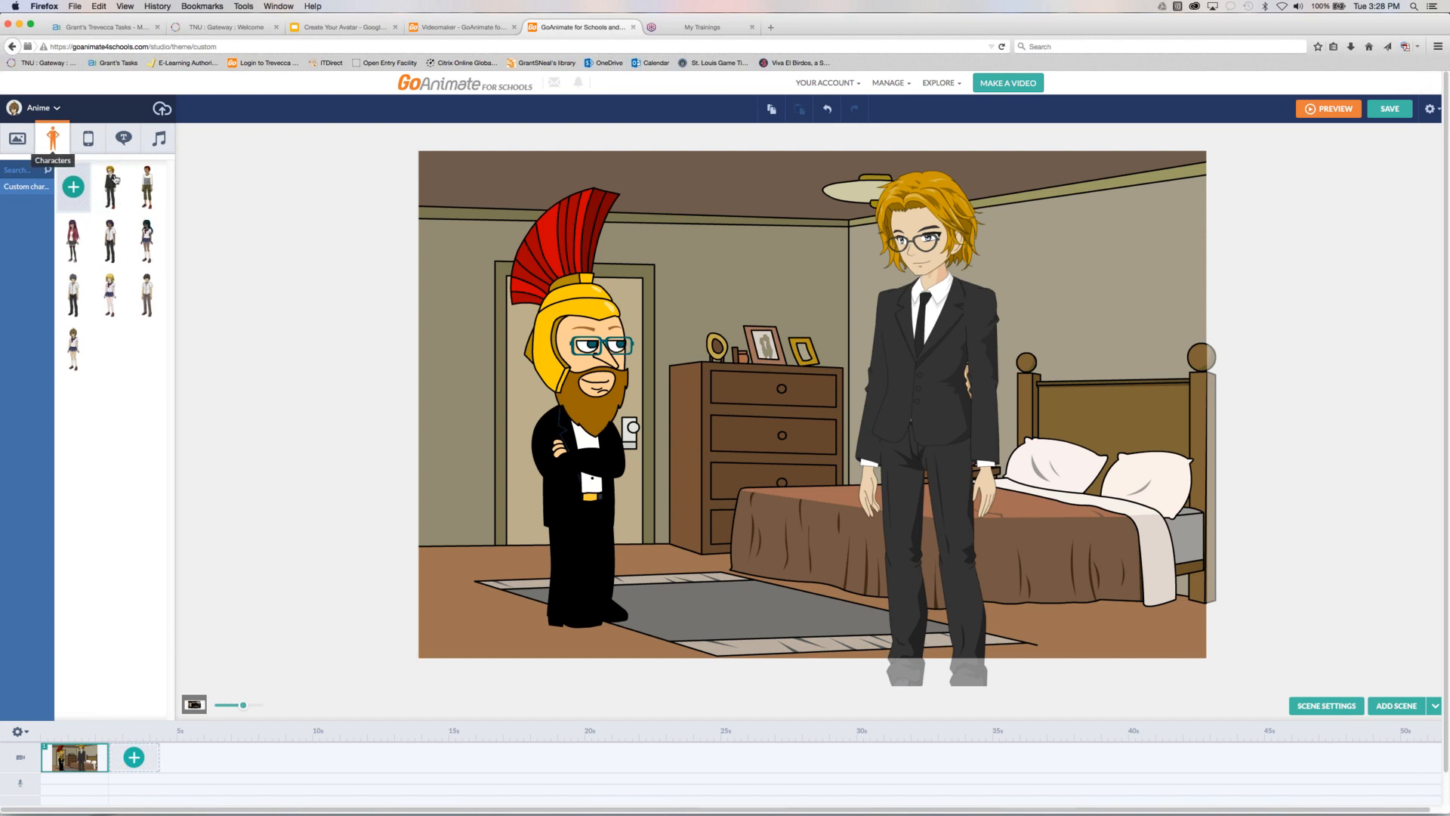
# Add a second blond Anime character in the black suit and place it on the rug between the two characters
pyautogui.click(393, 303)
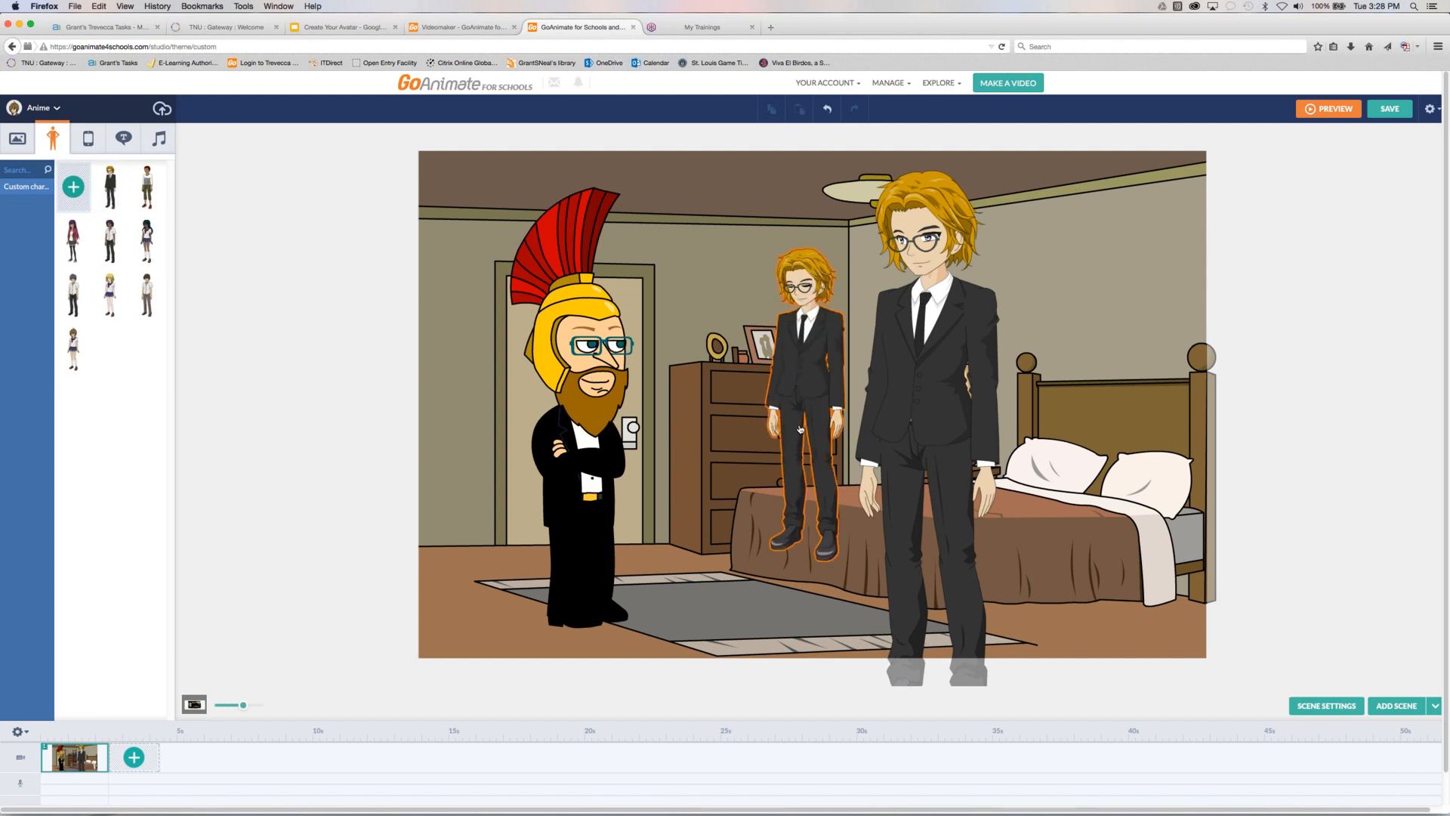
pyautogui.moveTo(807, 379); pyautogui.dragTo(797, 449)
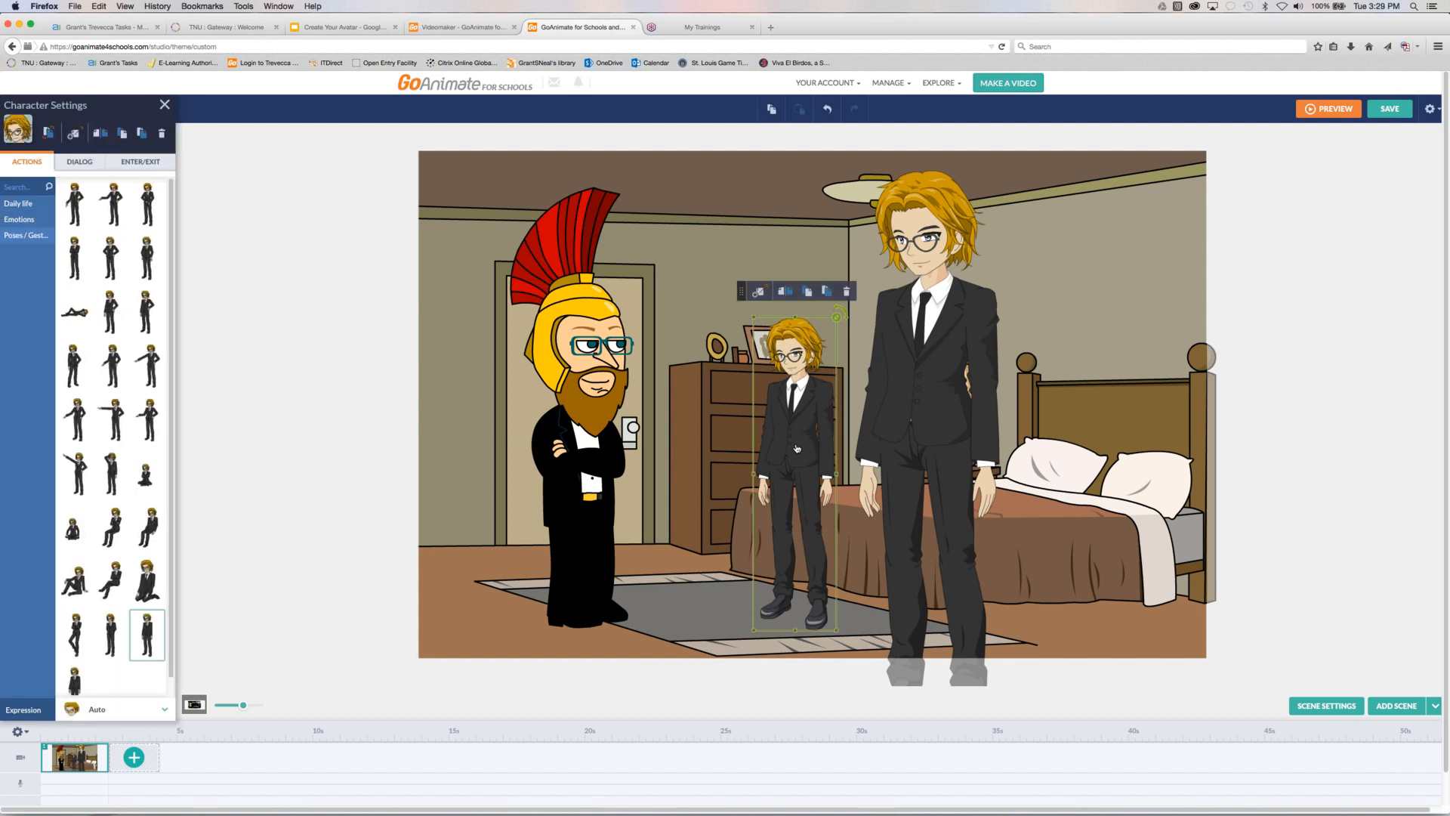